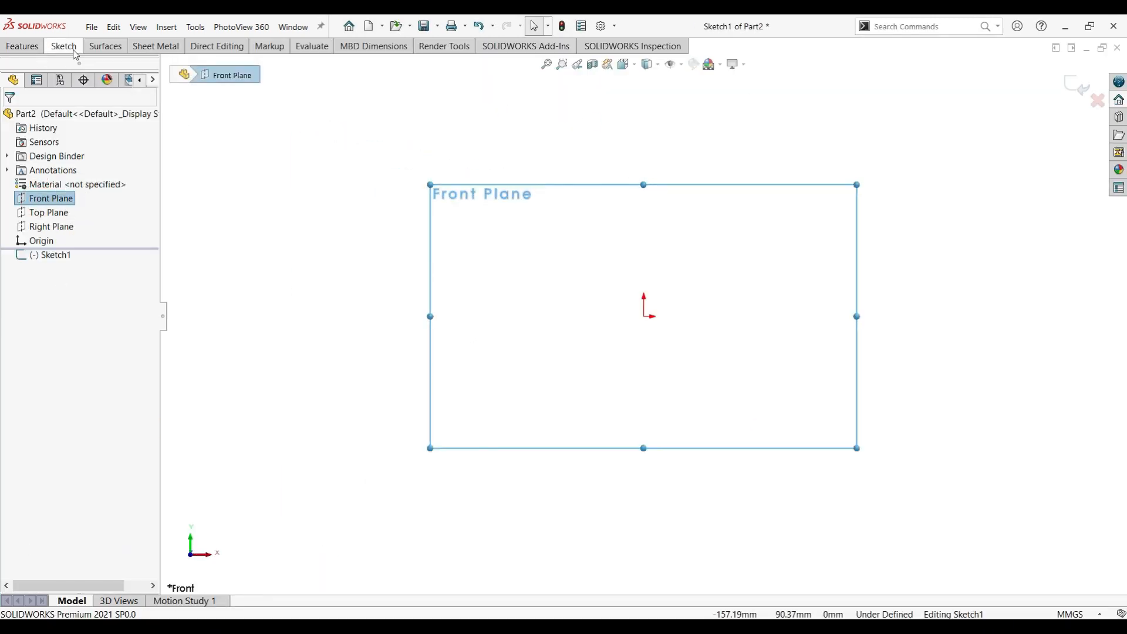
- Sketch a vertical centerline running through the origin on the Front Plane
click(74, 51)
click(118, 74)
click(635, 234)
click(635, 489)
key(Escape)
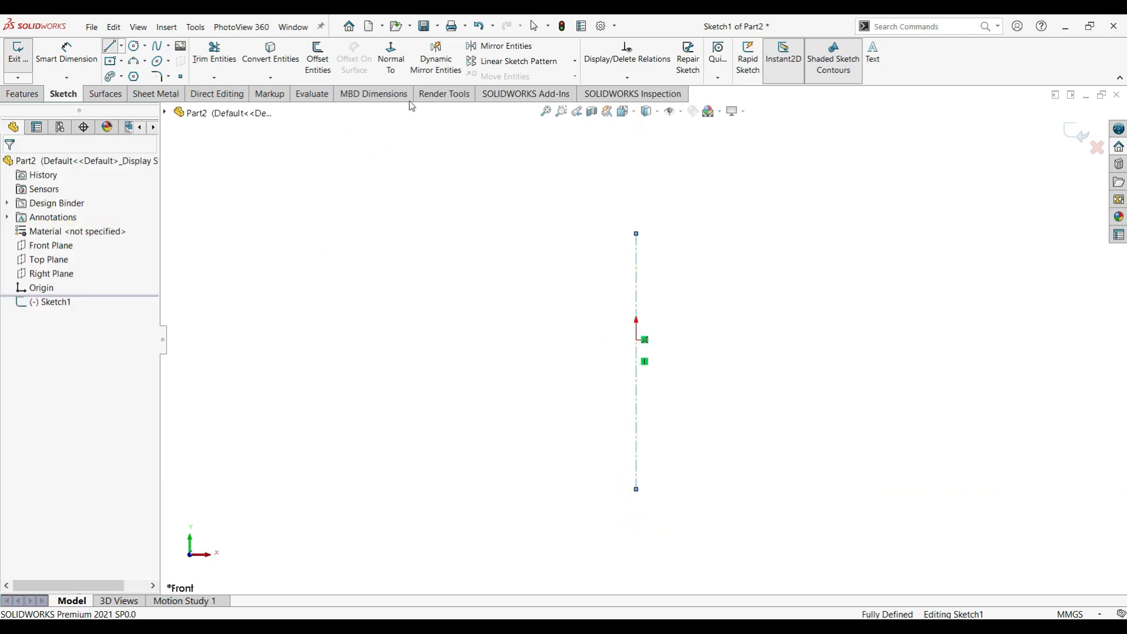
- With dynamic mirroring about the centerline, sketch the top edge's left half about 59 mm long and end it with an arc of about 7 mm radius
click(635, 233)
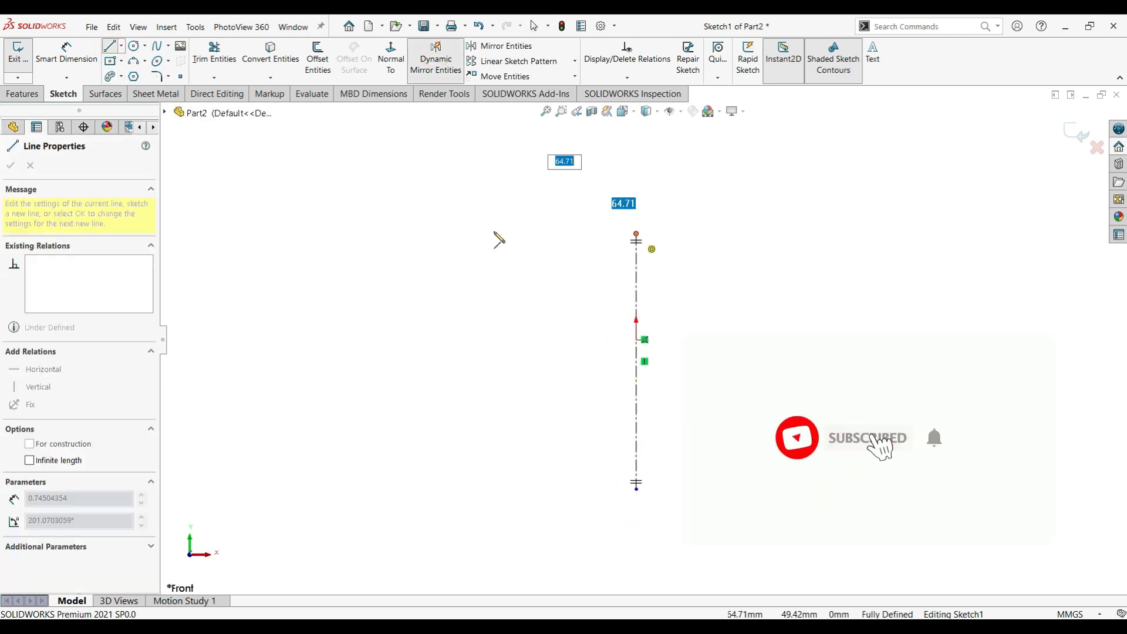
click(505, 233)
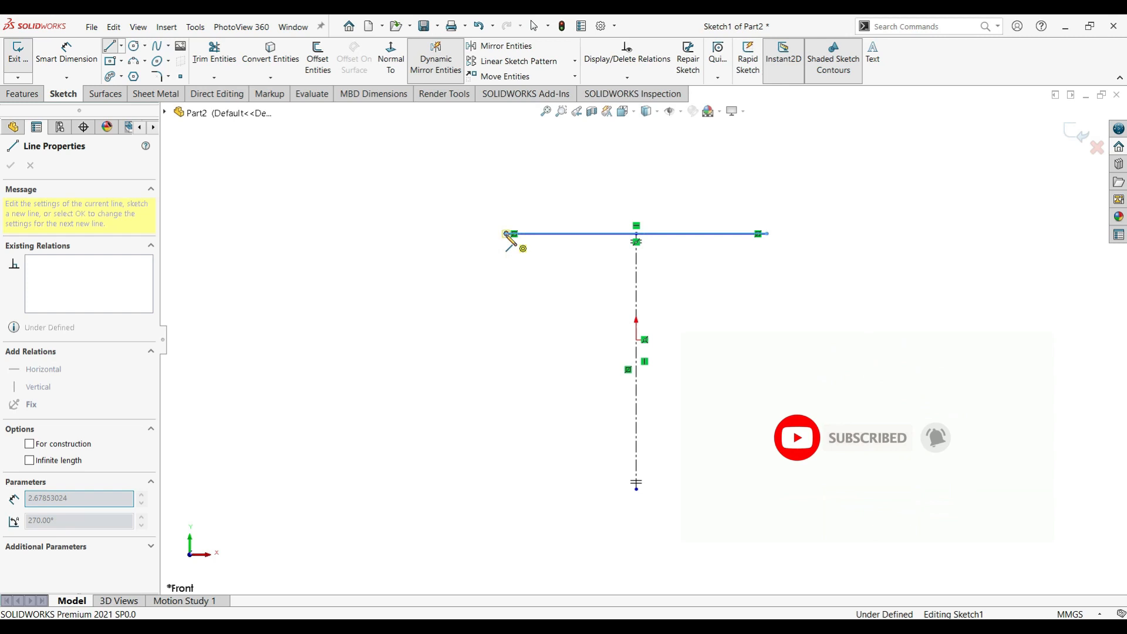
mouse_move(517, 263)
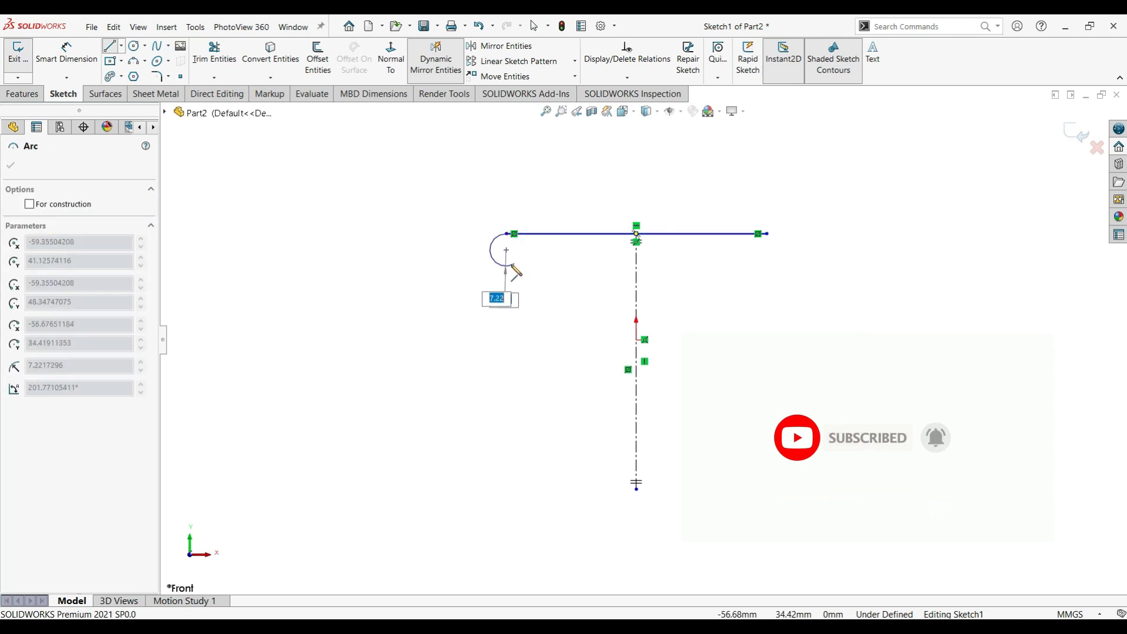
click(506, 264)
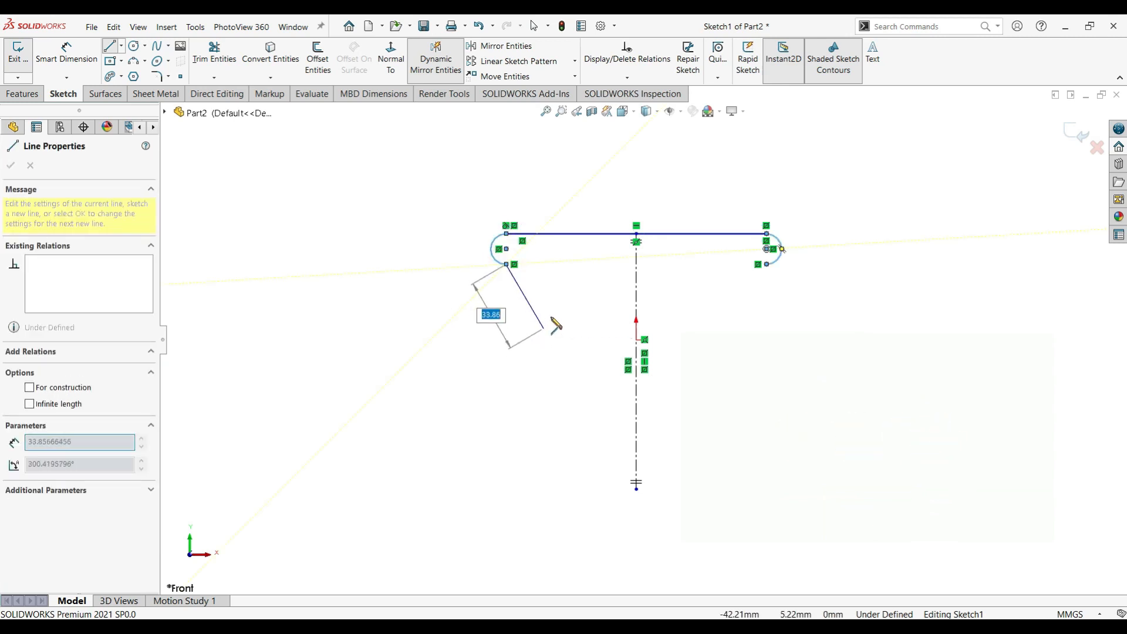
- Close the mirrored profile with an inward slant, a short vertical, an outward slant about 66 mm long, another short vertical and a base line to the centerline
click(539, 325)
click(539, 348)
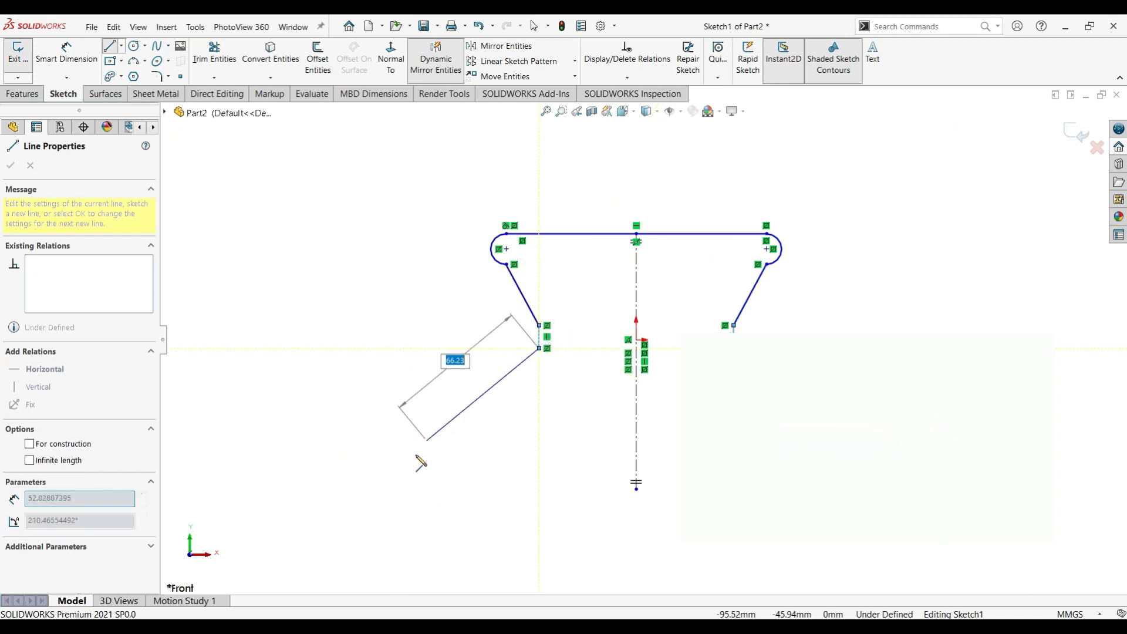
click(430, 448)
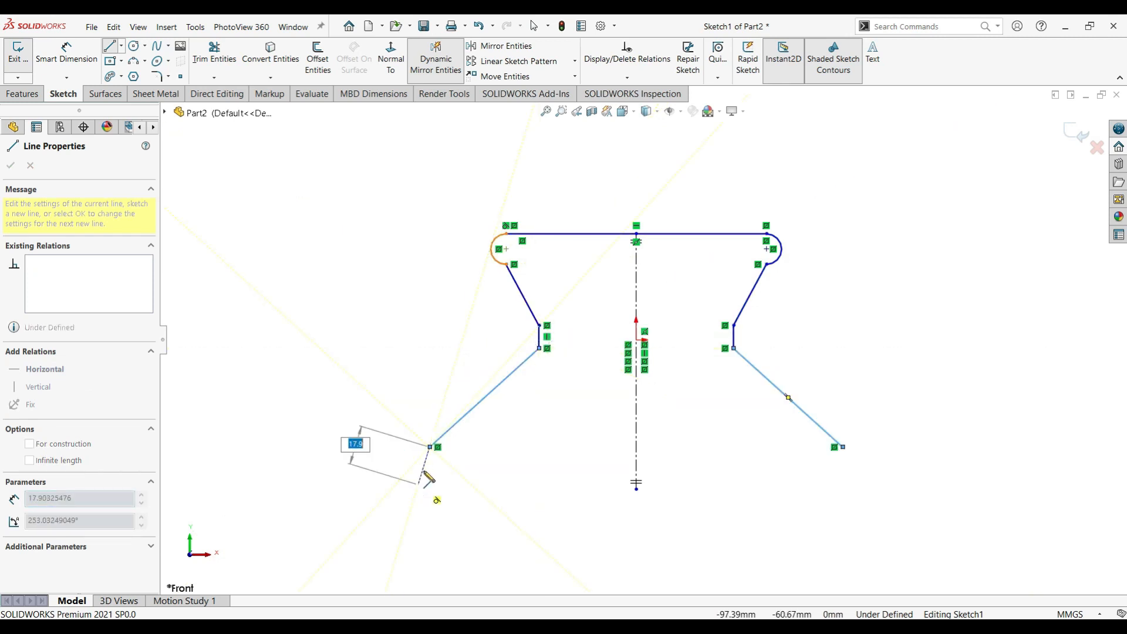
click(430, 477)
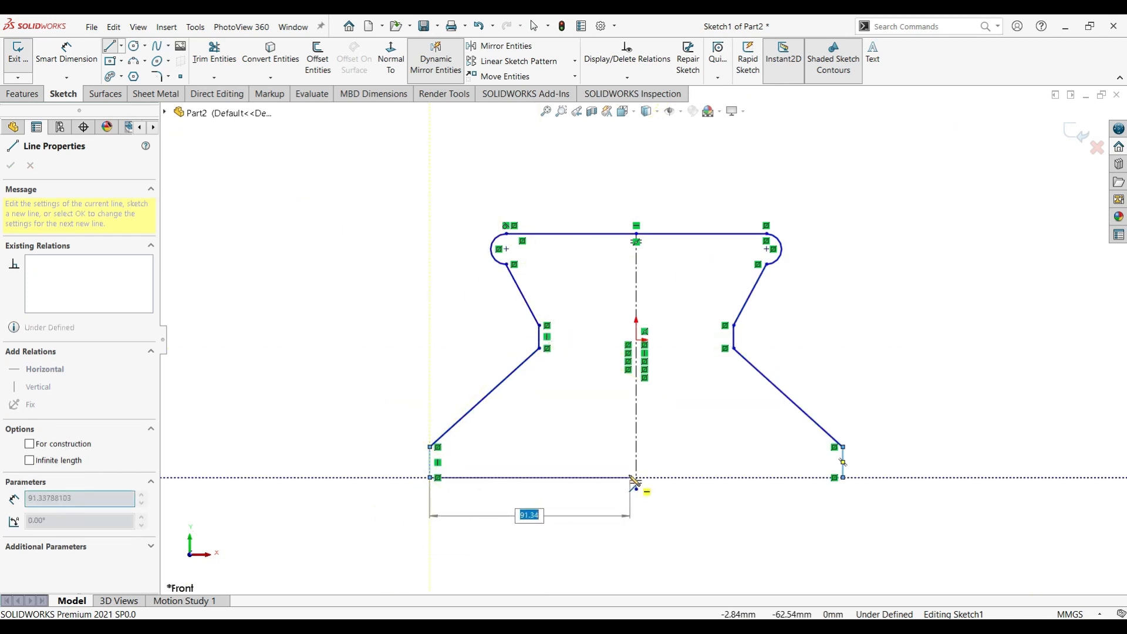
click(636, 477)
key(Escape)
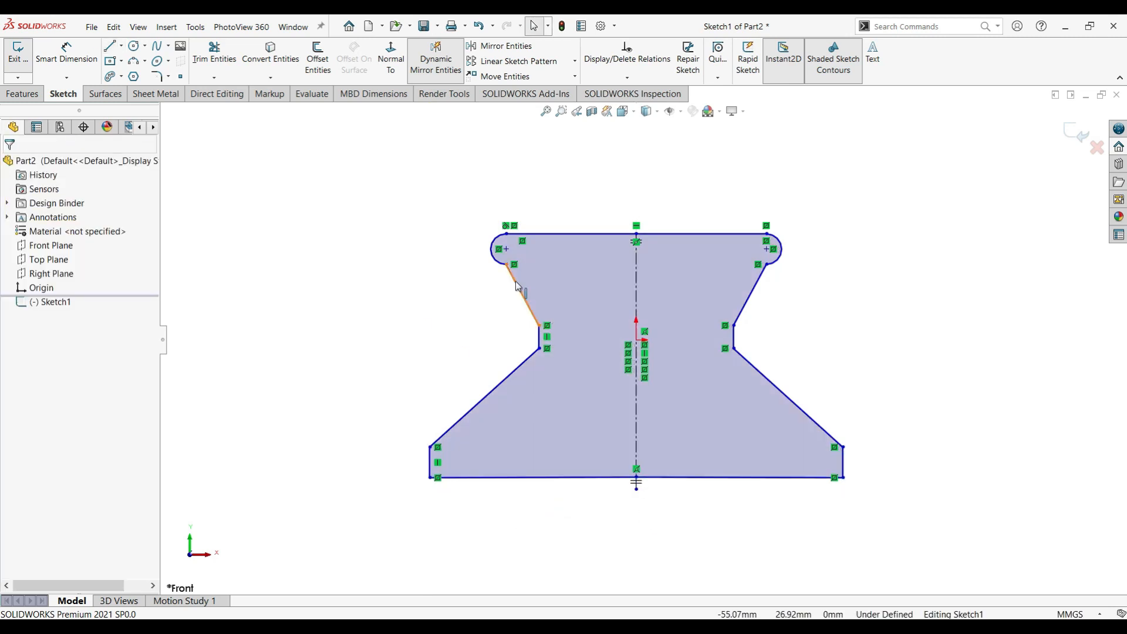
- Make the upper-left slanted line tangent to the adjoining corner arc
click(515, 282)
ctrl+click(492, 252)
right_click(417, 248)
click(429, 214)
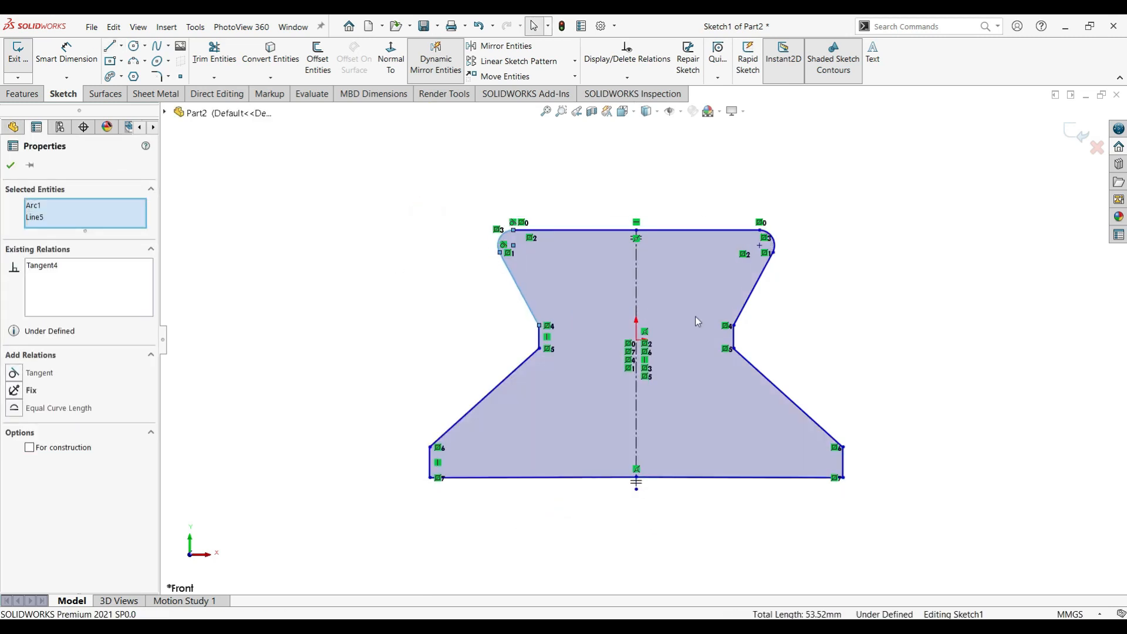
scroll(610, 350, up, 2)
click(11, 165)
- Dimension the overall width between the two outer base corners as 305 mm
click(67, 53)
scroll(559, 258, down, 2)
scroll(638, 344, up, 2)
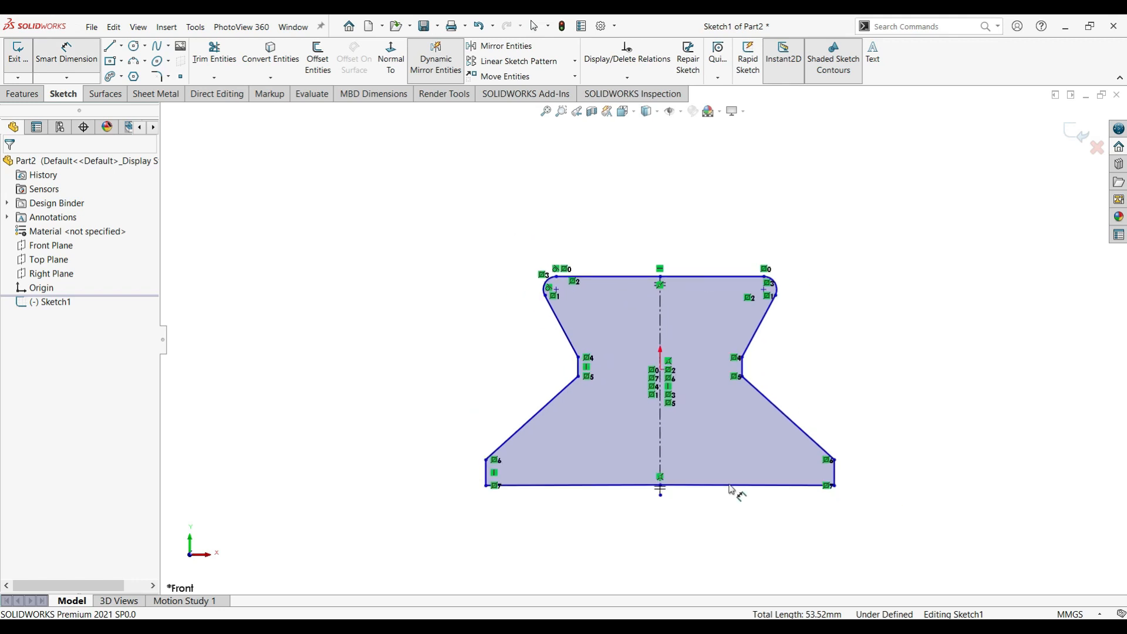
click(699, 486)
key(Escape)
click(486, 485)
click(834, 487)
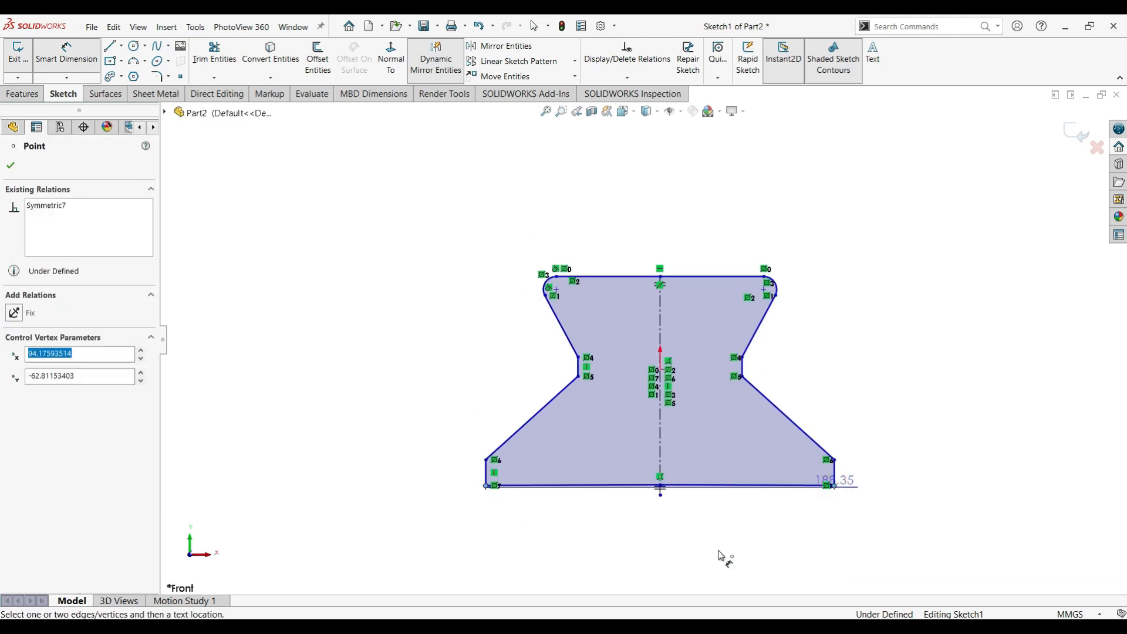
click(749, 556)
text(305)
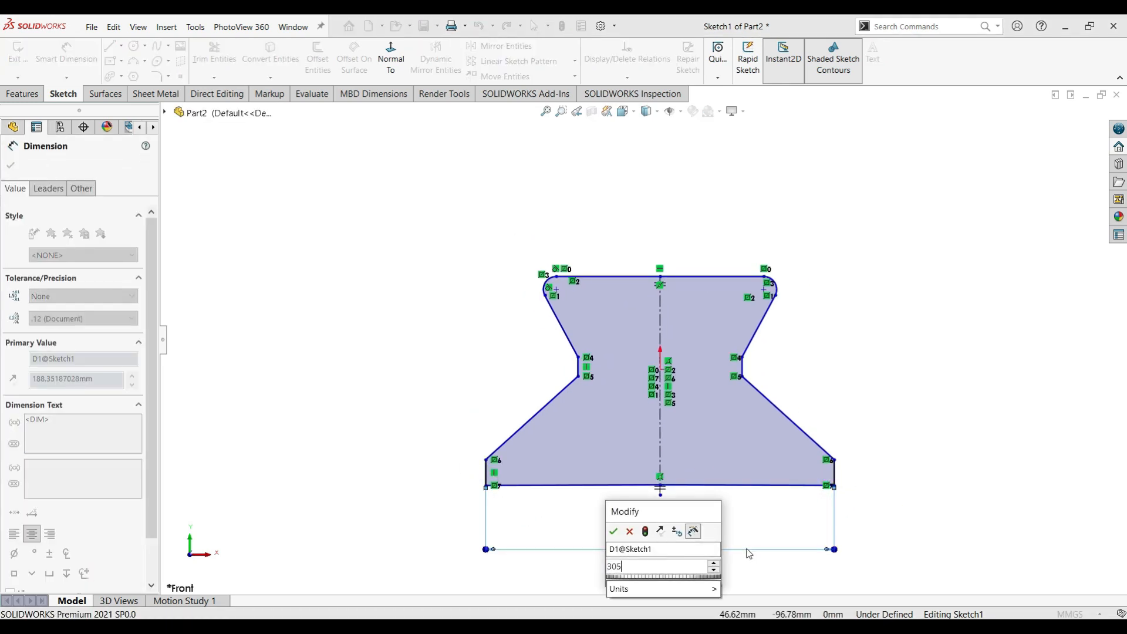
key(Return)
- Dimension the straight top edge of the profile as 257 mm
click(705, 277)
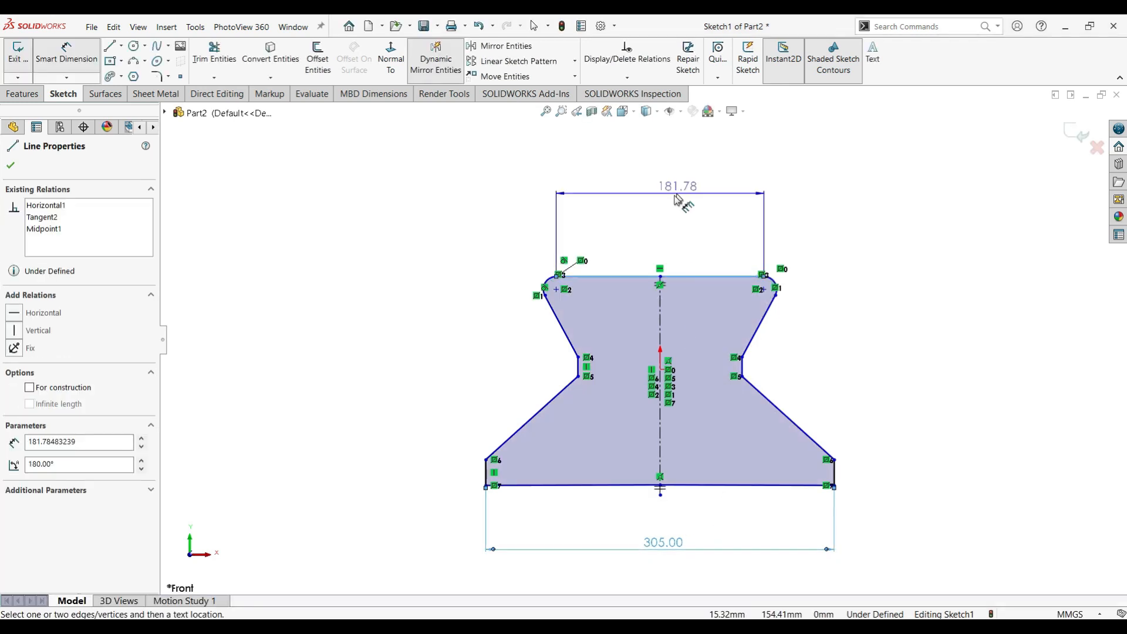
click(658, 207)
text(257)
key(Return)
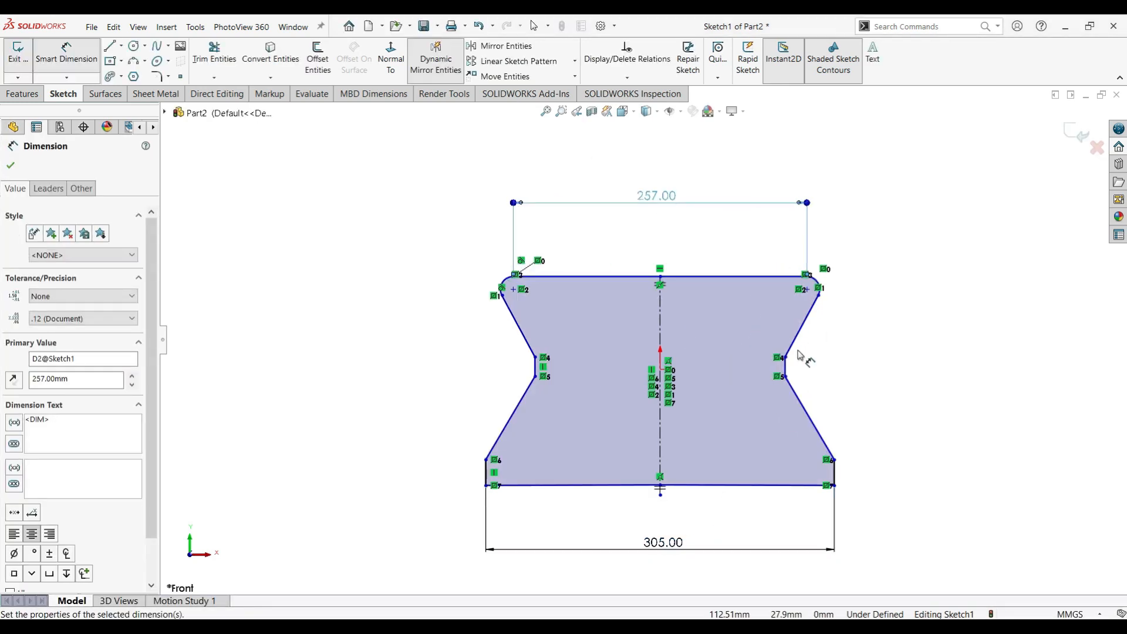
click(690, 278)
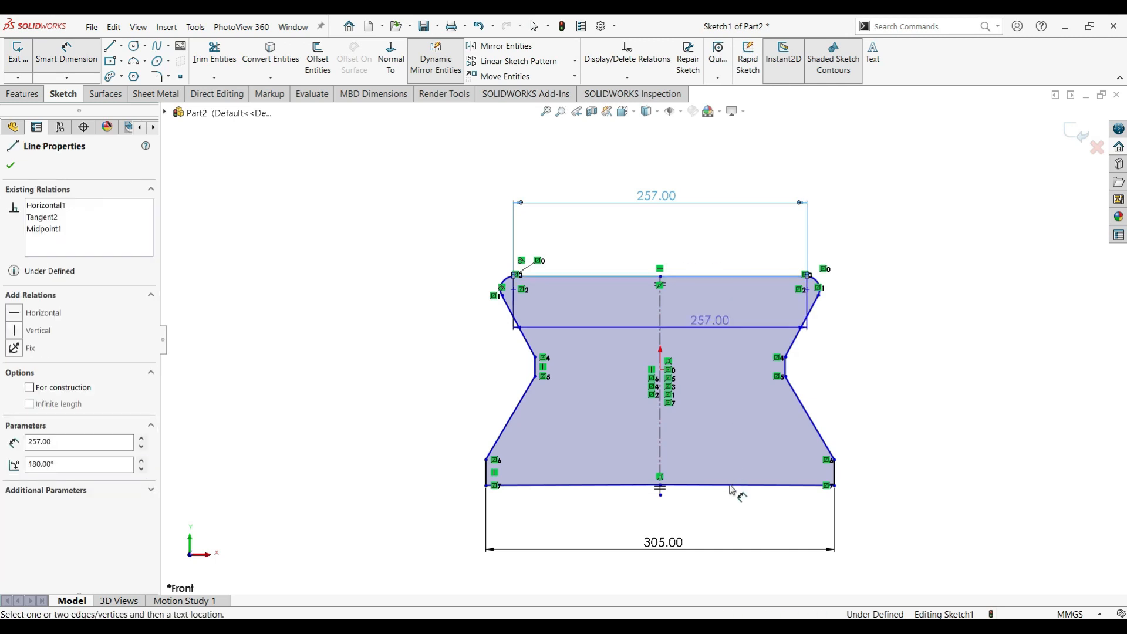
key(Escape)
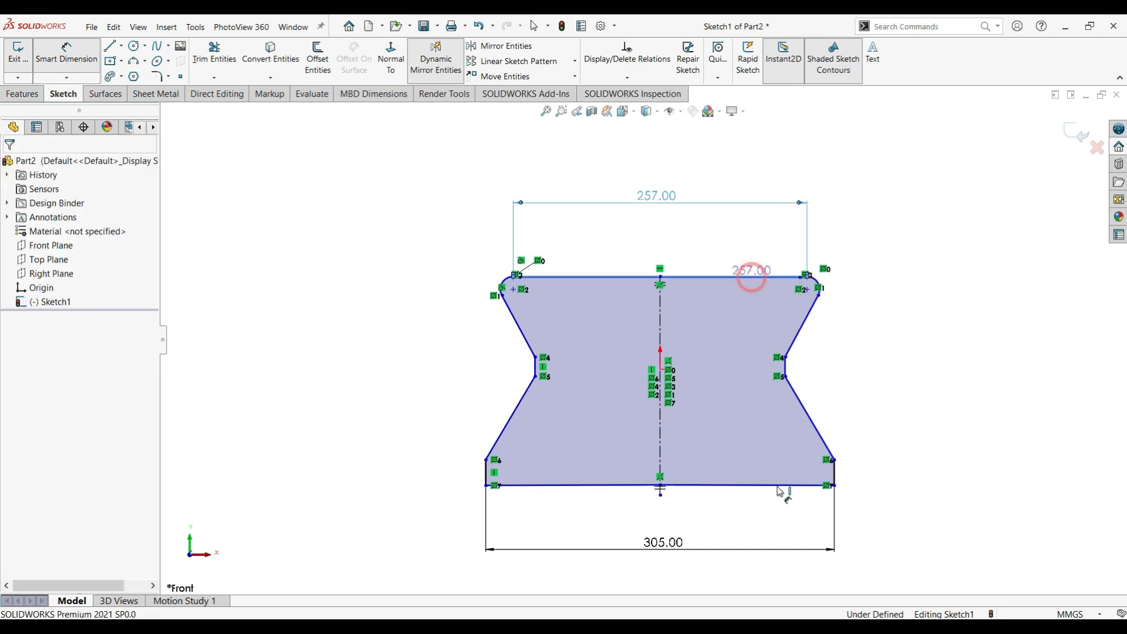
click(759, 485)
key(Escape)
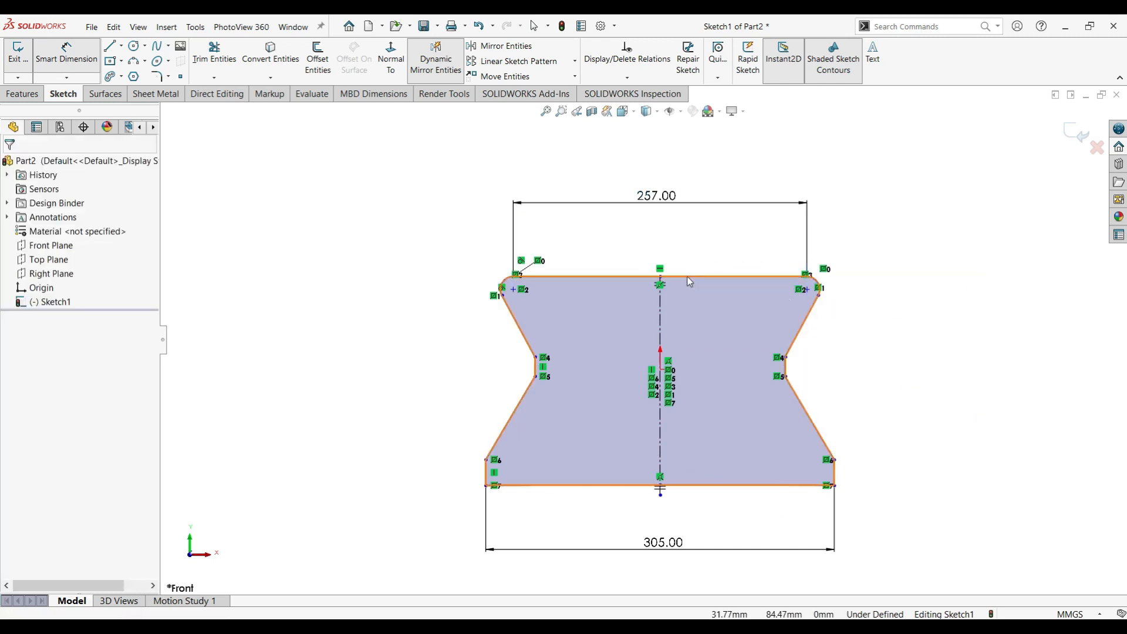
key(Escape)
click(688, 278)
click(678, 485)
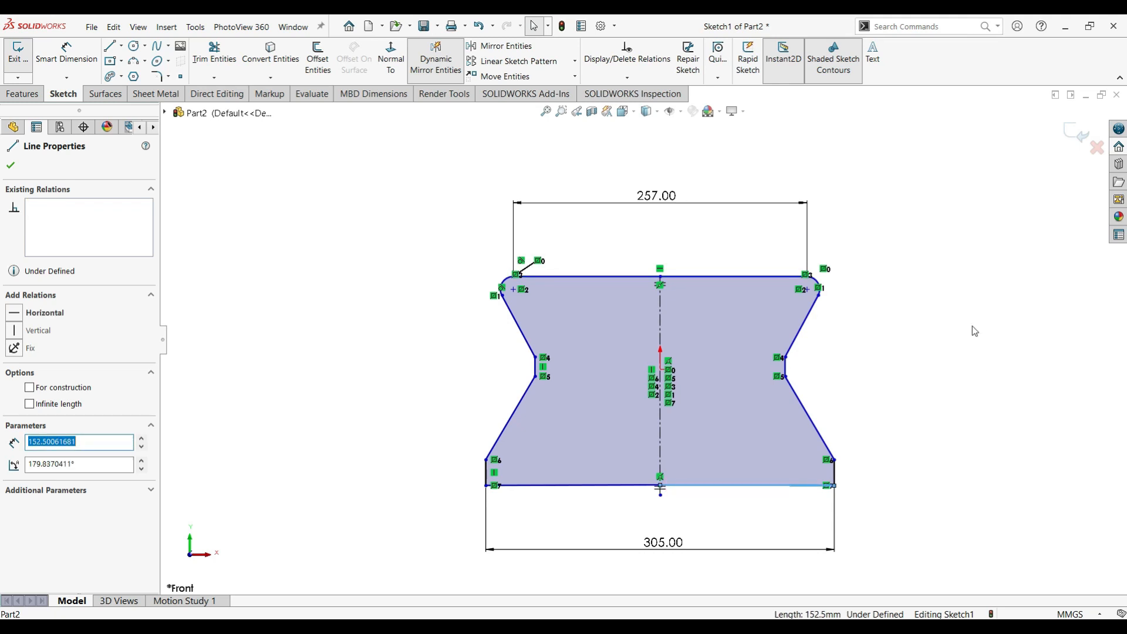
click(963, 330)
- Dimension the profile's height from the base to the top edge along the centerline as 248 mm
click(660, 277)
click(946, 365)
text(182)
key(Return)
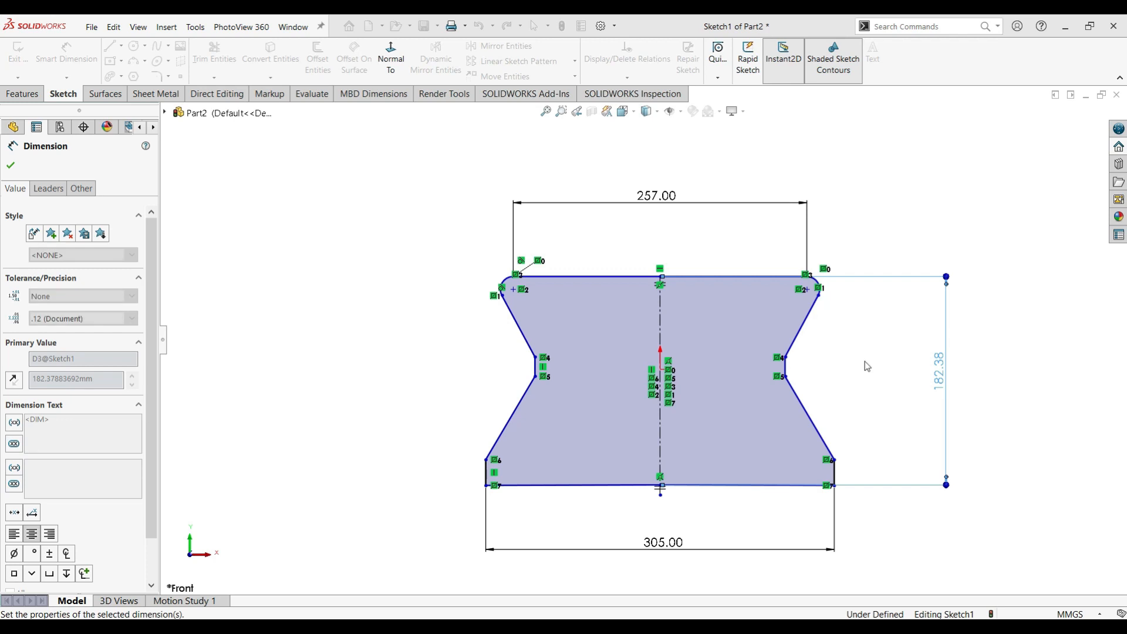
- Dimension the short vertical edge at the right side of the neck as 12 mm
scroll(857, 288, down, 4)
click(841, 300)
key(Escape)
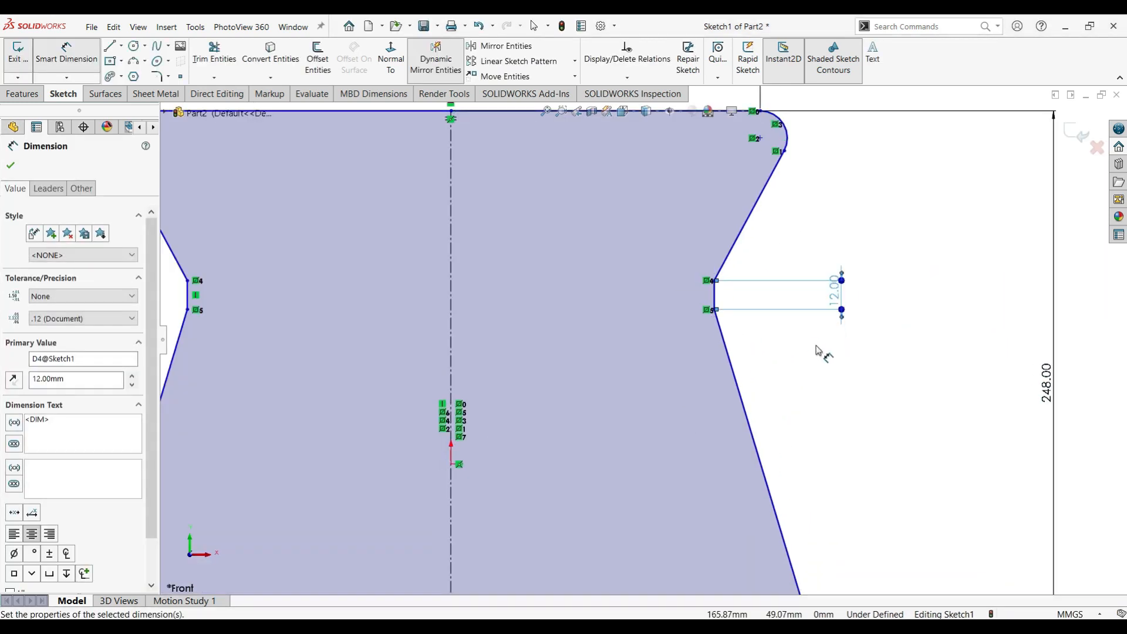
- Dimension the short vertical edge at the profile's lower-right corner as 16 mm
scroll(821, 352, up, 3)
click(623, 465)
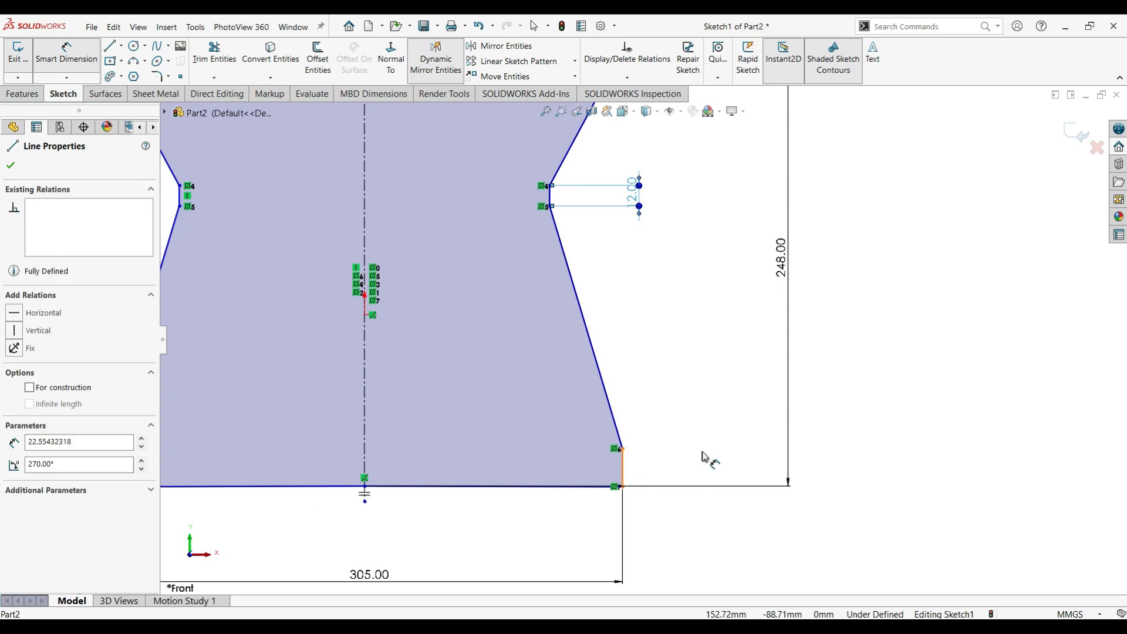
click(753, 452)
text(16)
key(Return)
scroll(527, 274, up, 3)
scroll(501, 273, down, 2)
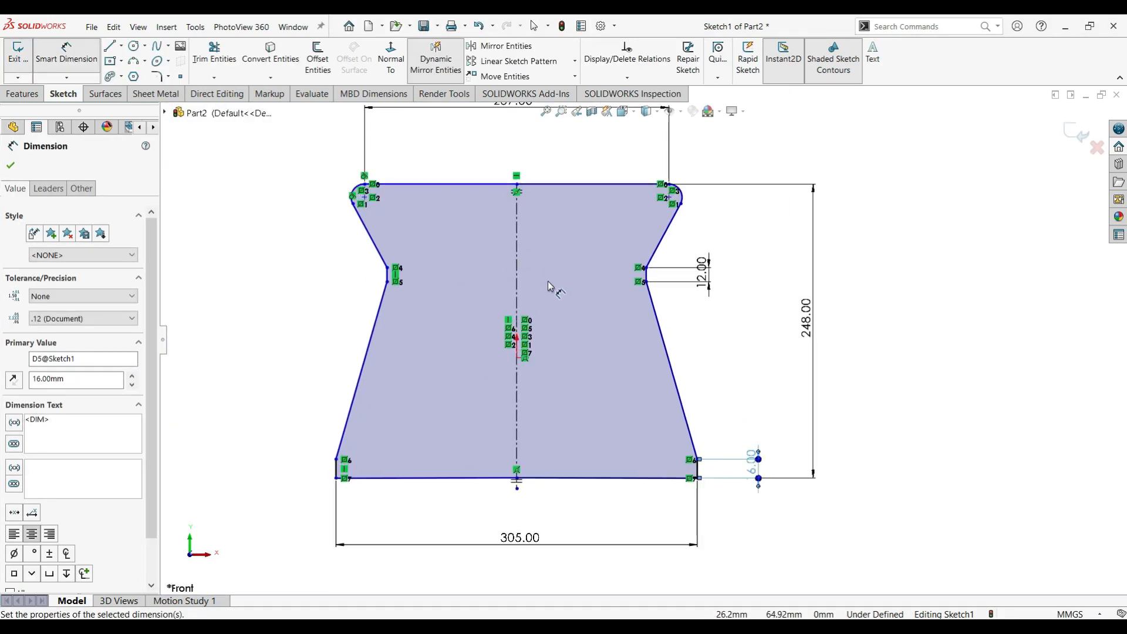
- Dimension the radius of the upper-left corner arc and set it to 16 mm
click(354, 194)
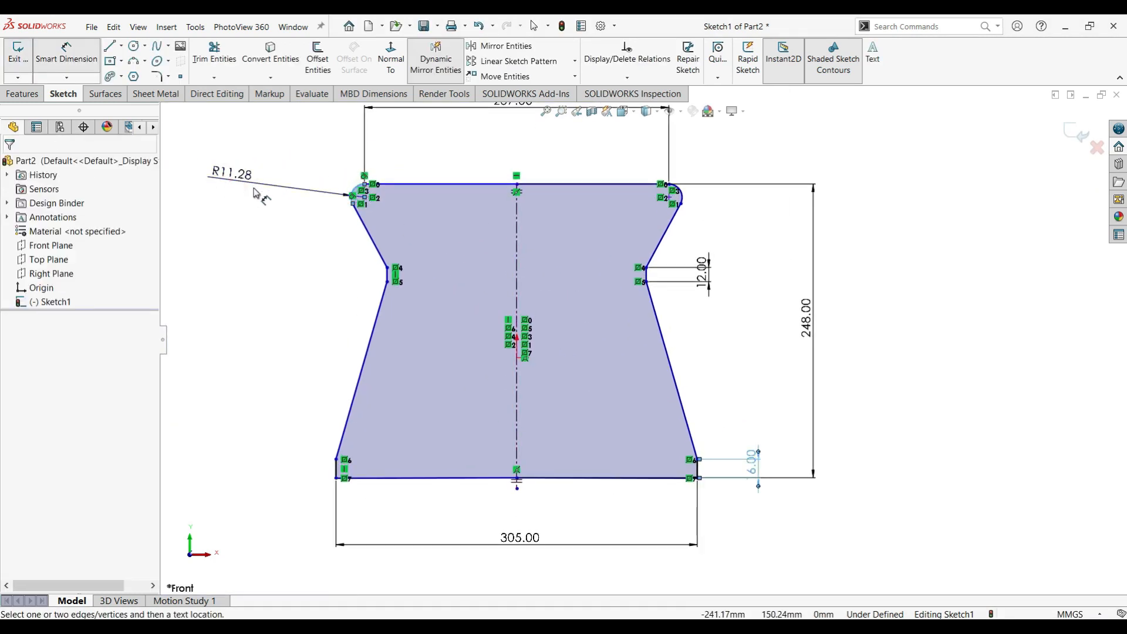
click(255, 189)
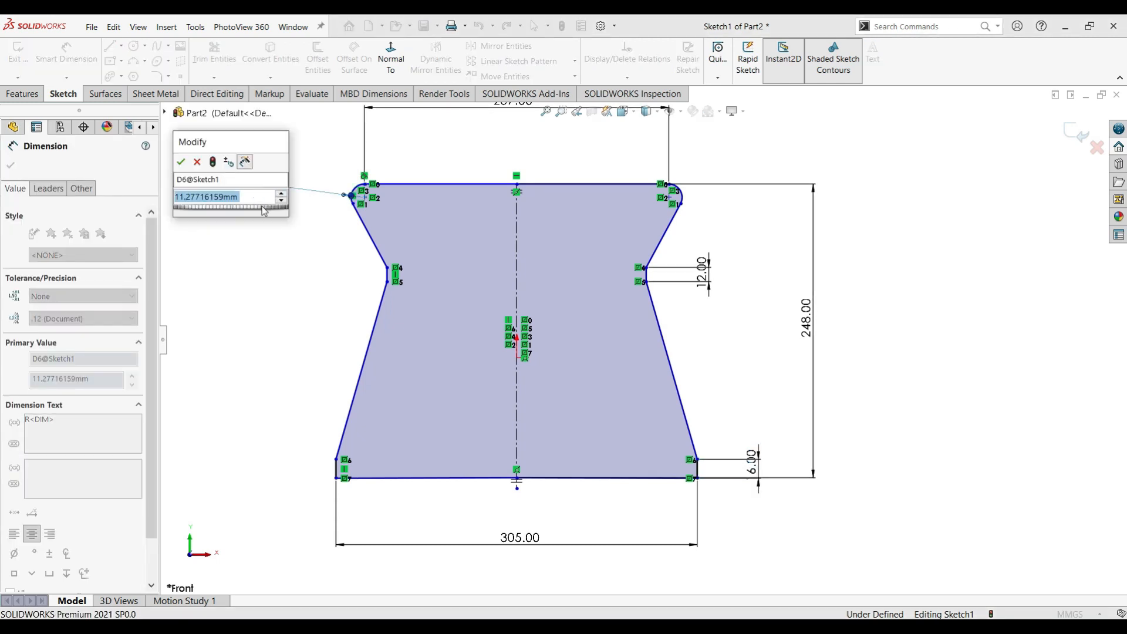
key(Return)
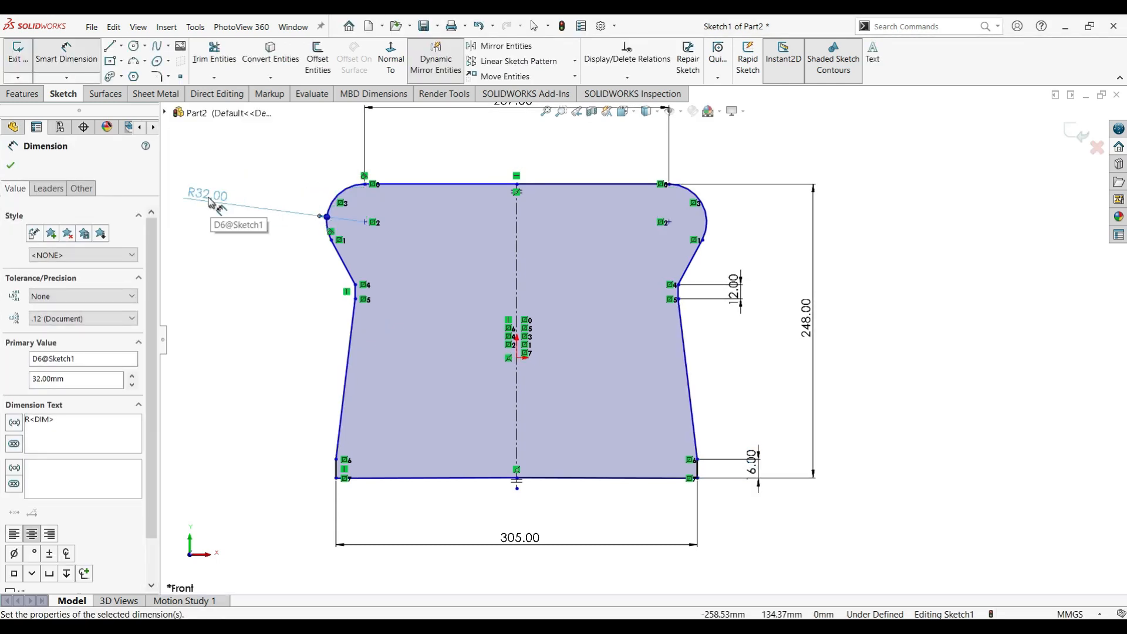
double_click(209, 196)
text(16)
key(Return)
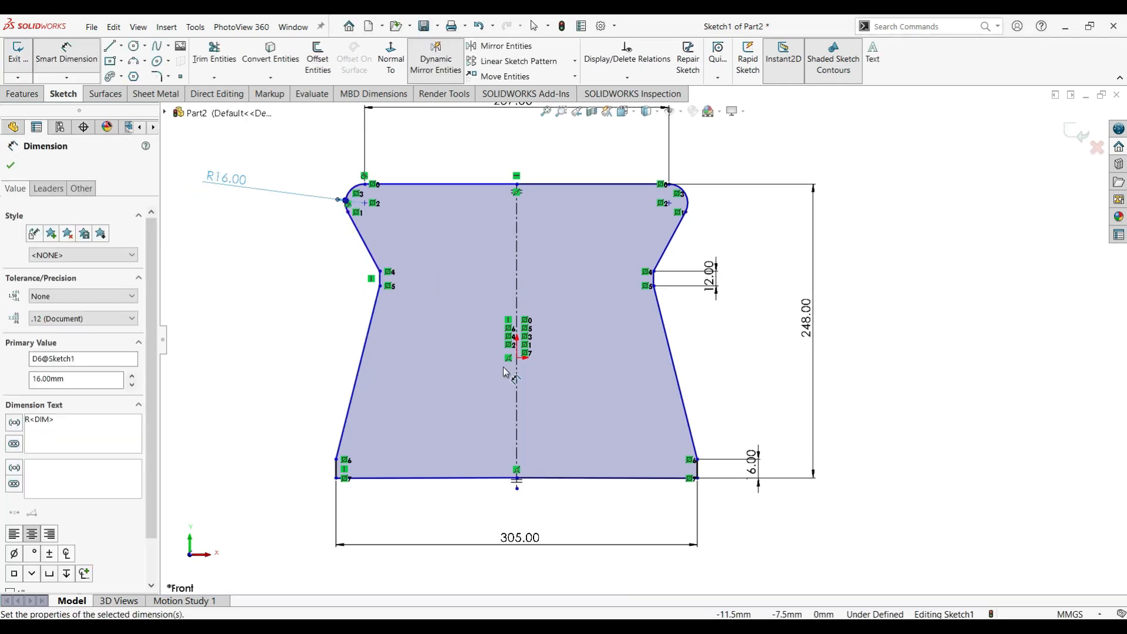
scroll(561, 356, up, 2)
scroll(562, 356, down, 2)
scroll(563, 357, up, 2)
scroll(565, 360, down, 2)
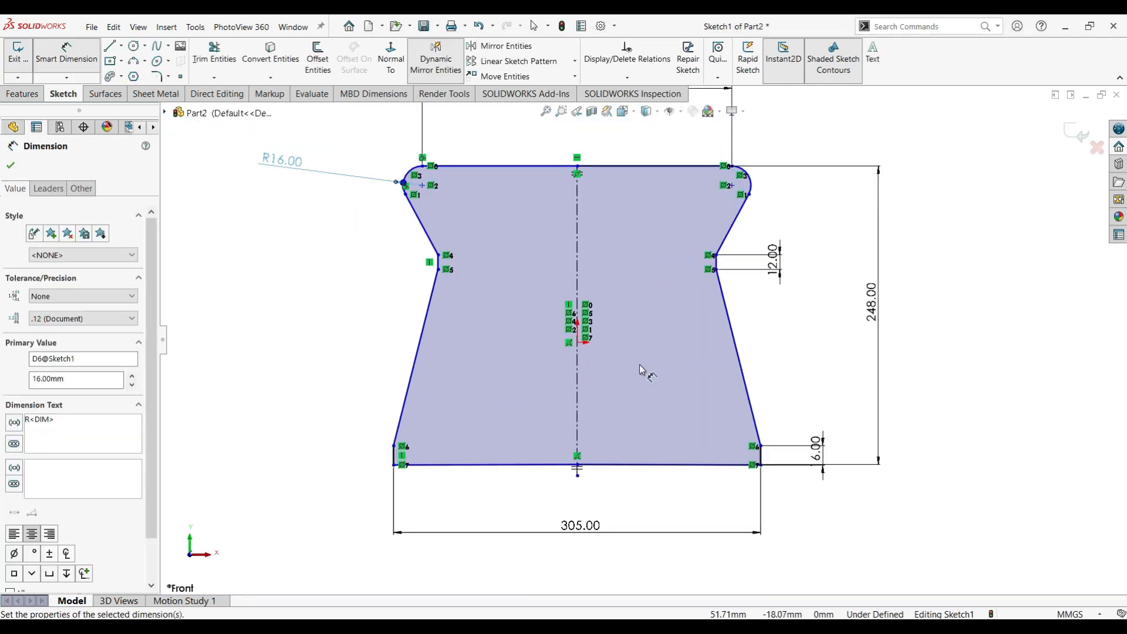
scroll(639, 364, up, 2)
scroll(515, 267, down, 3)
click(66, 77)
click(75, 57)
key(Escape)
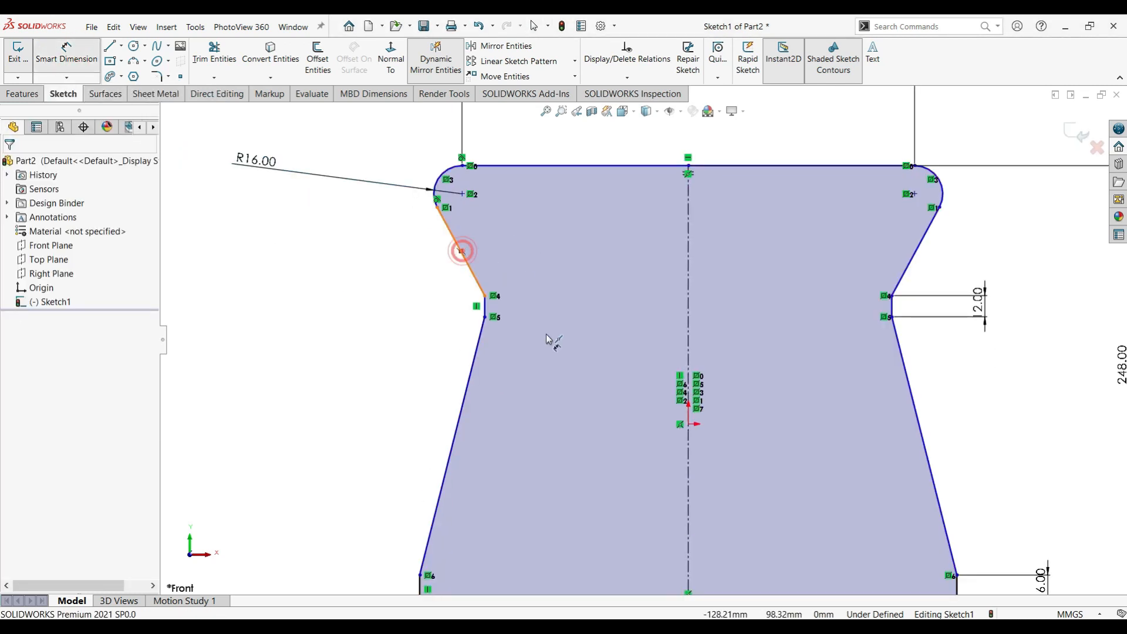
click(484, 306)
key(Escape)
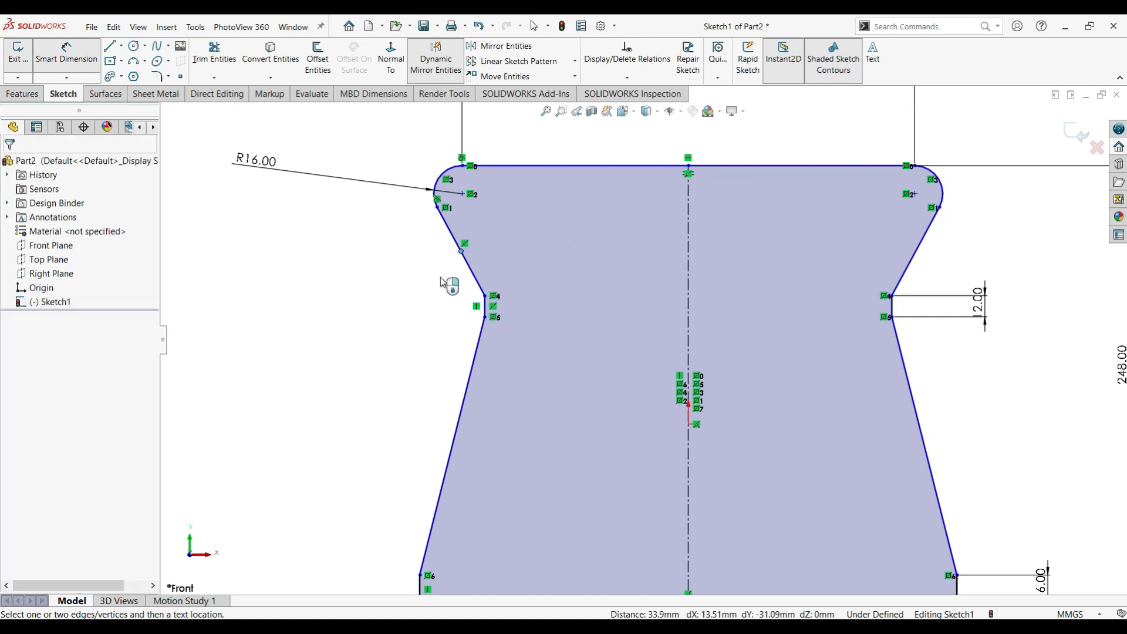
- Dimension the true length of the upper-left slanted edge as 90 mm
click(462, 269)
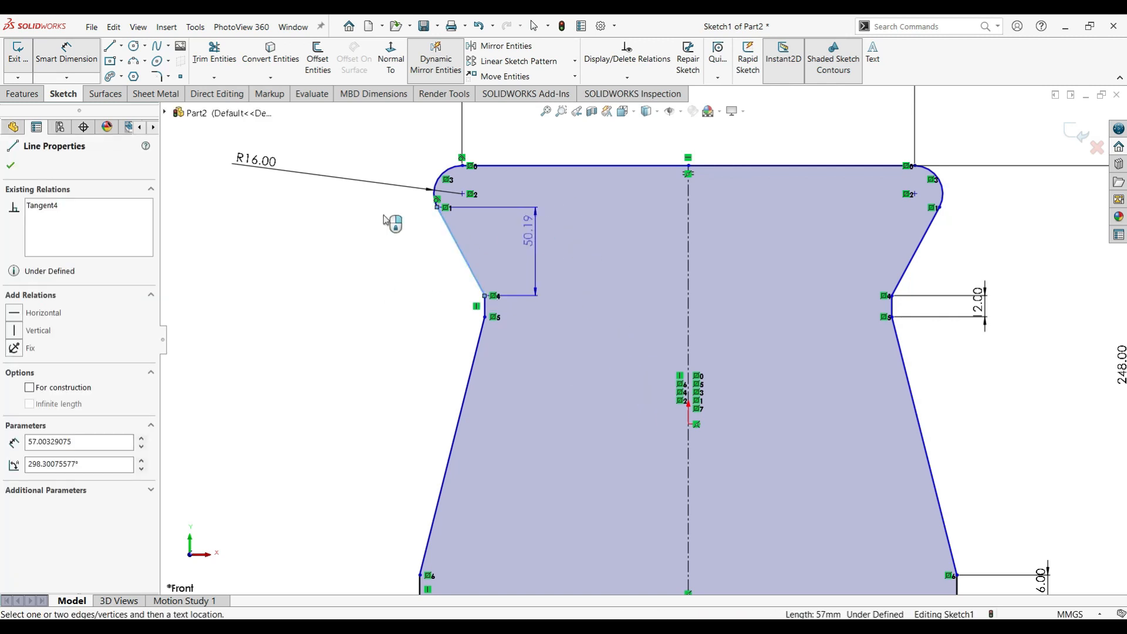
click(339, 326)
text(90)
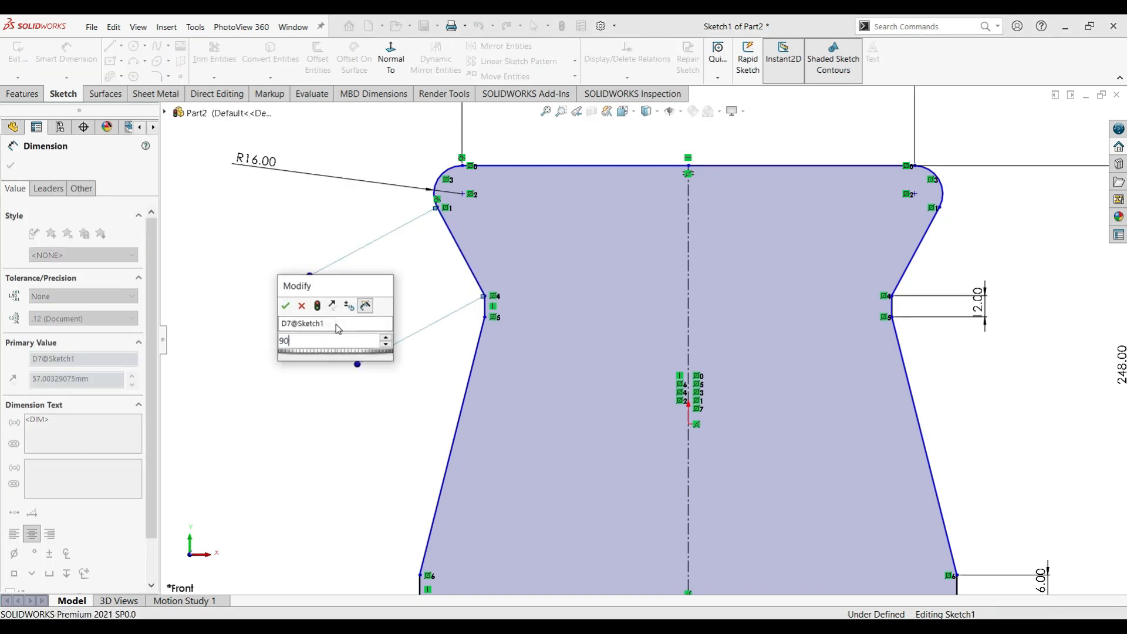
key(Return)
- Dimension the true length of the lower-right slanted edge as 144 mm
key(f)
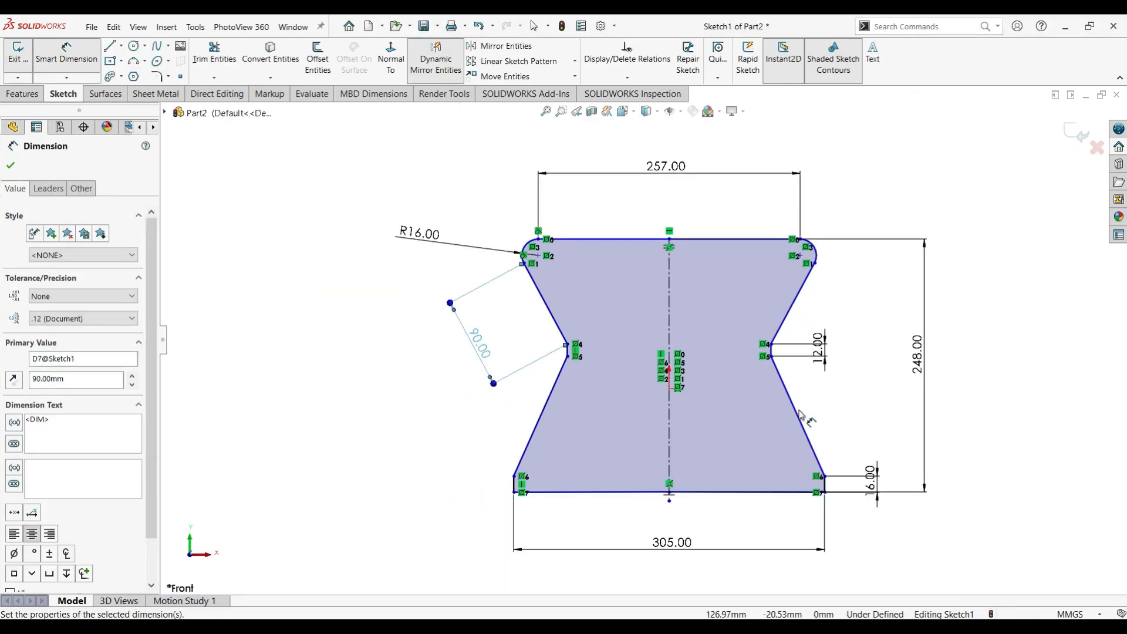
click(797, 416)
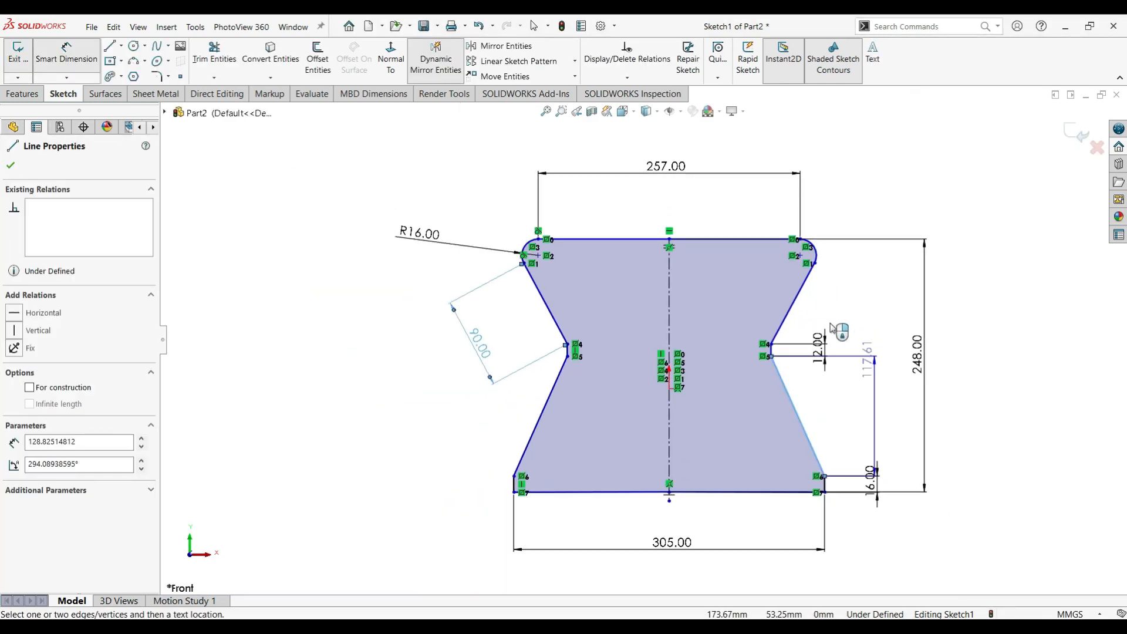
click(860, 311)
text(144)
key(Return)
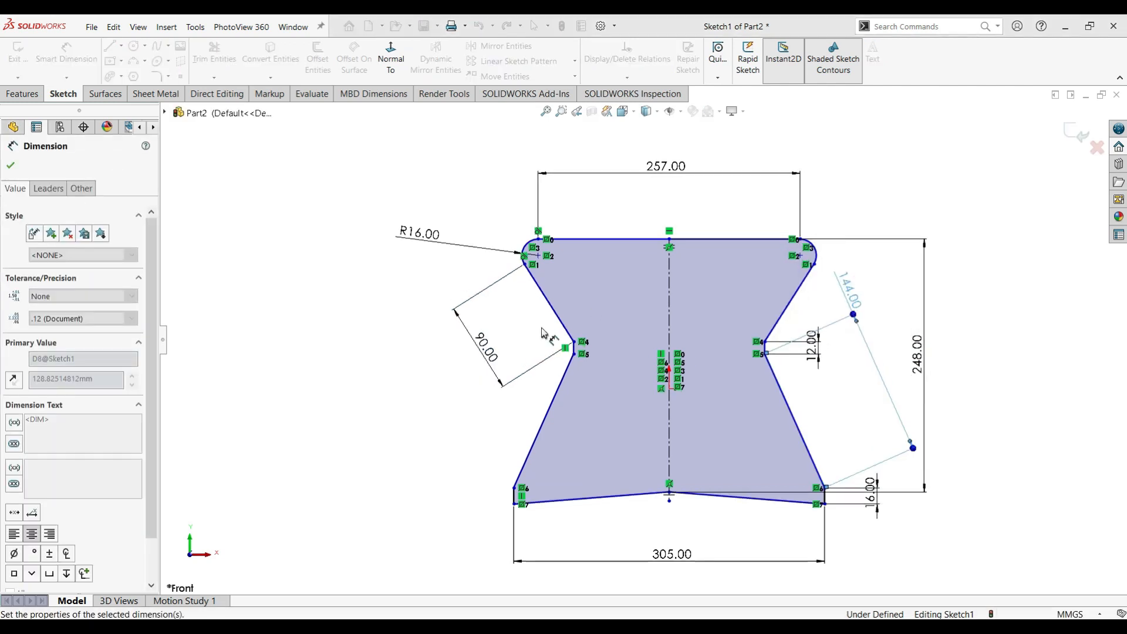
scroll(664, 474, down, 5)
scroll(674, 477, up, 3)
scroll(637, 439, down, 3)
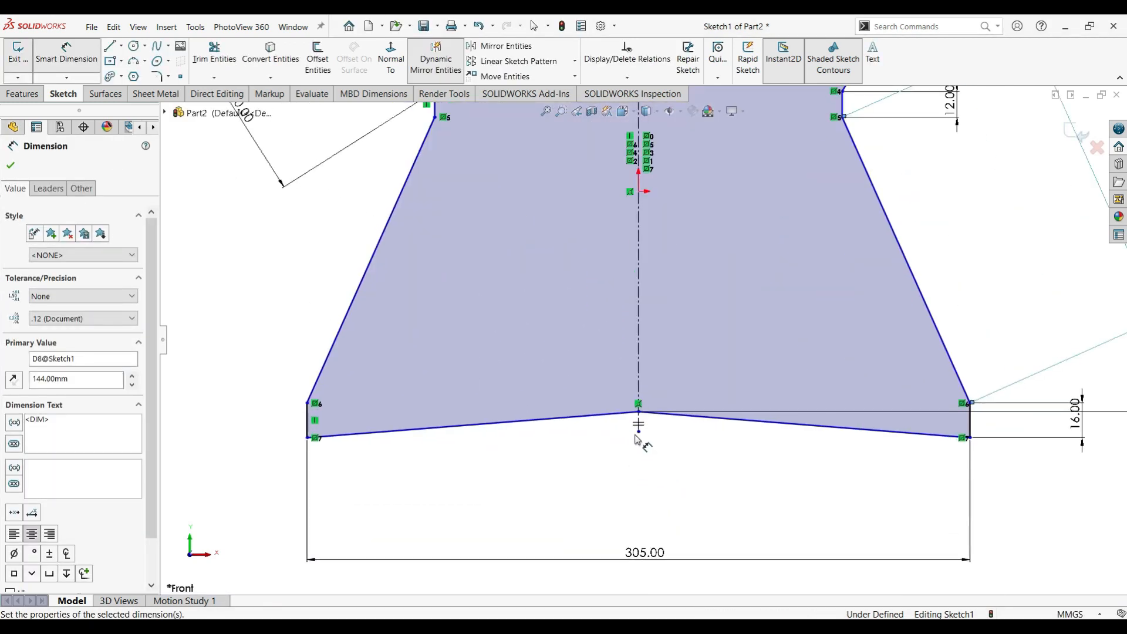
scroll(634, 433, up, 3)
scroll(646, 405, down, 3)
scroll(644, 402, up, 3)
middle_drag(563, 176, 589, 197)
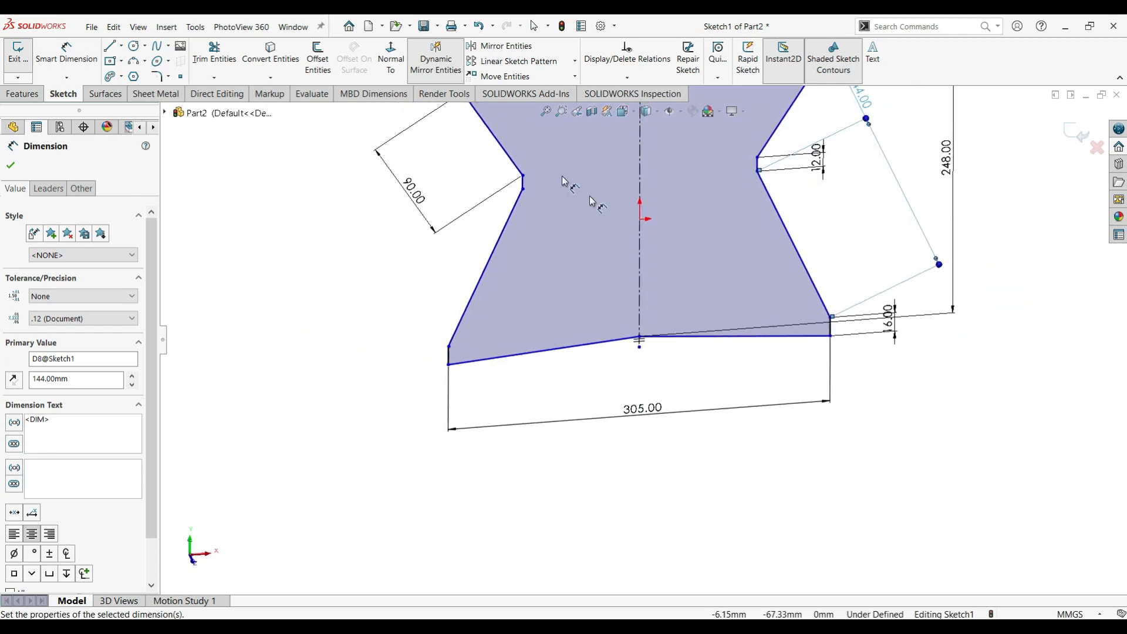
click(395, 51)
scroll(611, 332, down, 4)
click(466, 261)
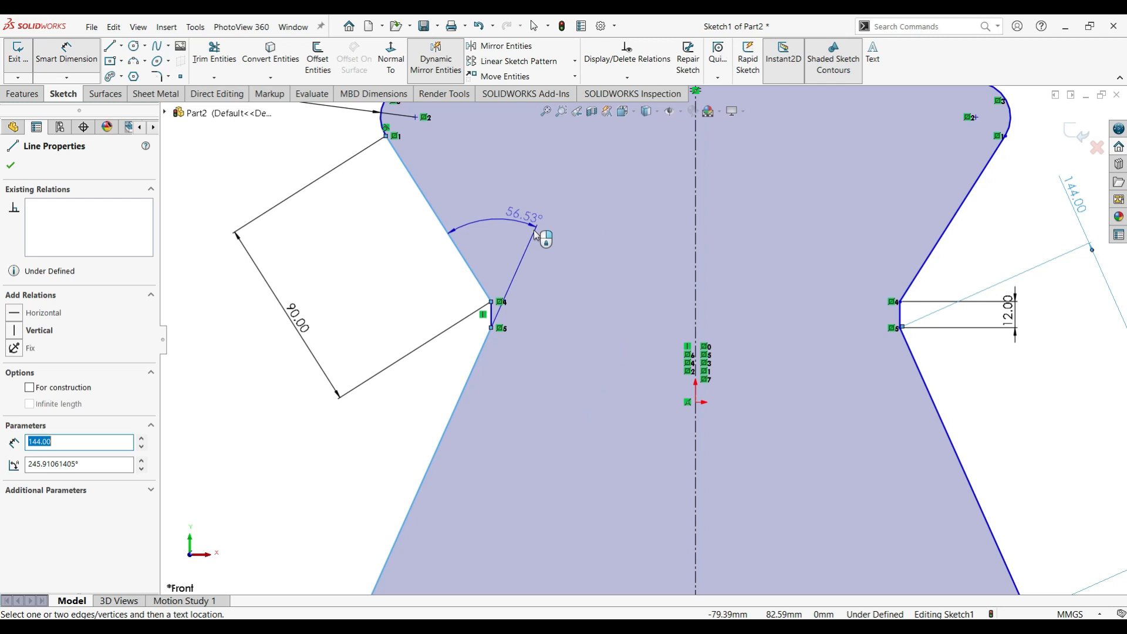
key(Escape)
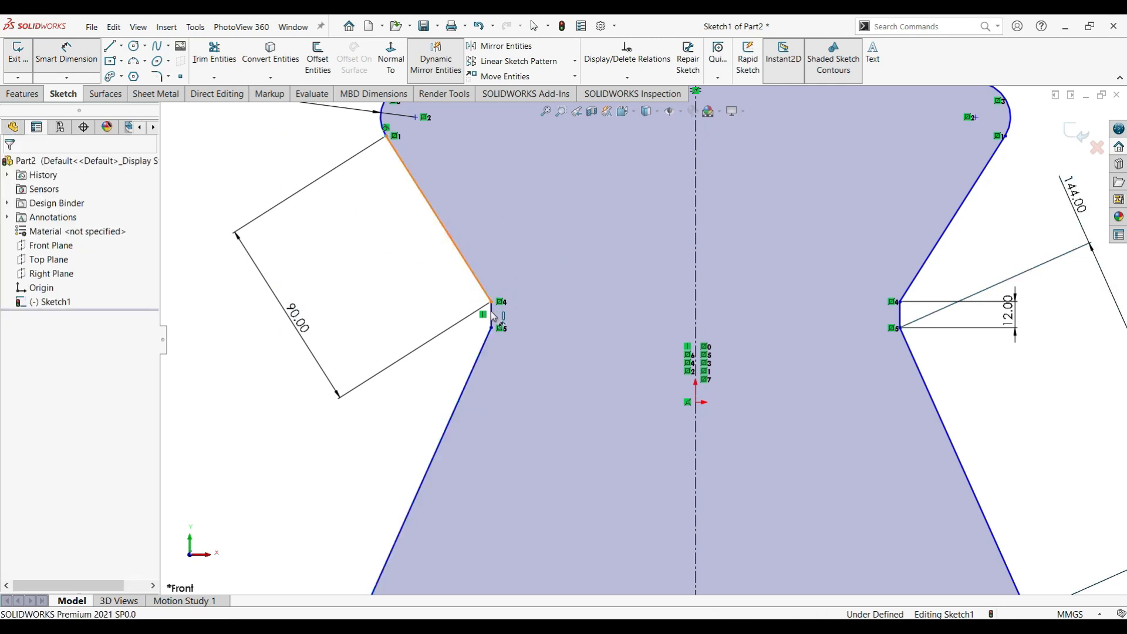
click(492, 315)
key(Escape)
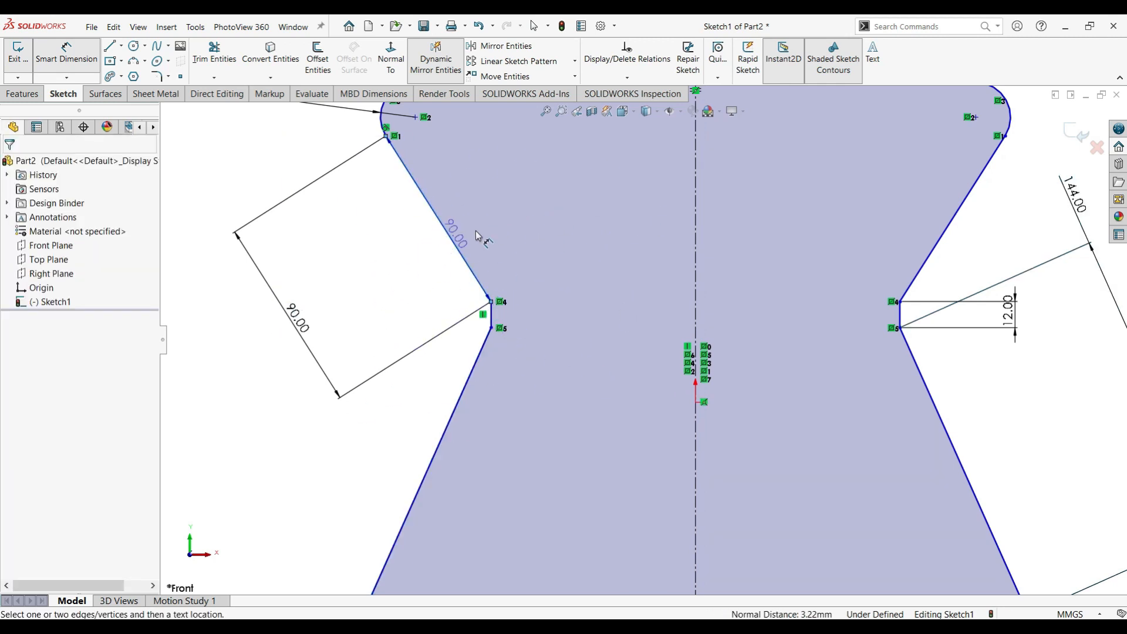
click(491, 327)
key(Escape)
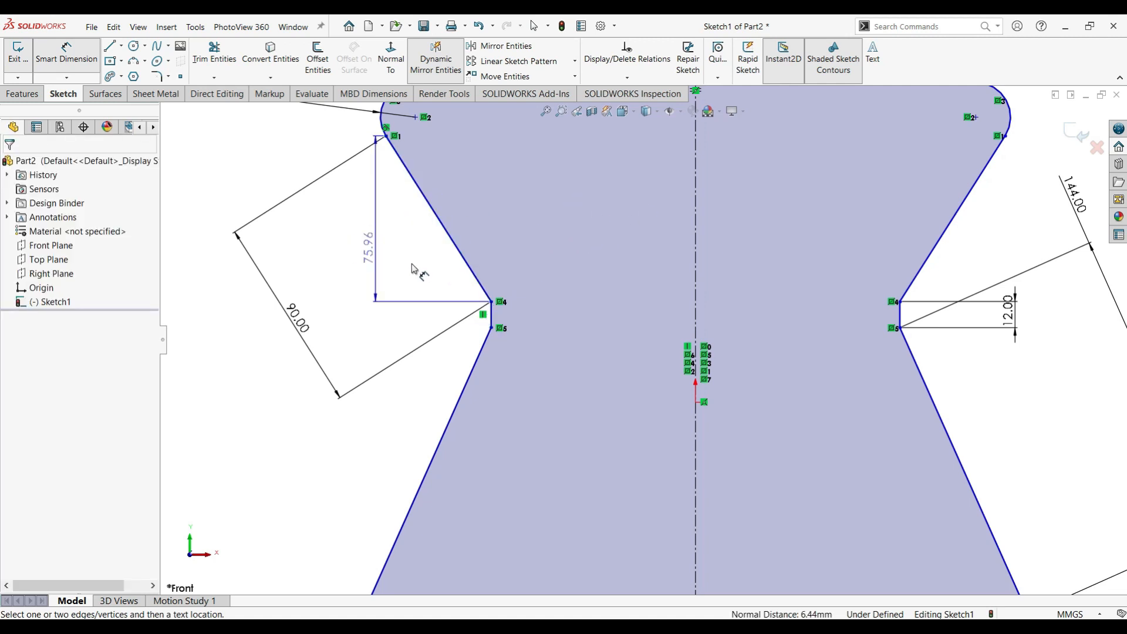
click(492, 318)
click(492, 327)
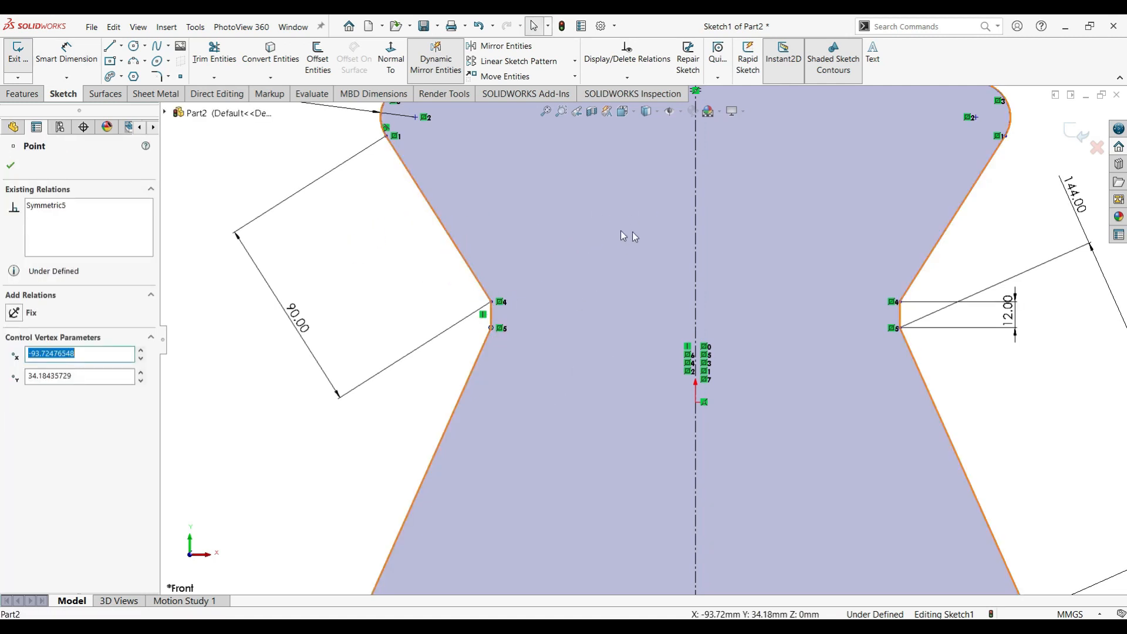
key(Escape)
- Dimension the reflex angle between the upper-left slanted edge and the short vertical left neck edge as 225°
key(d)
click(464, 256)
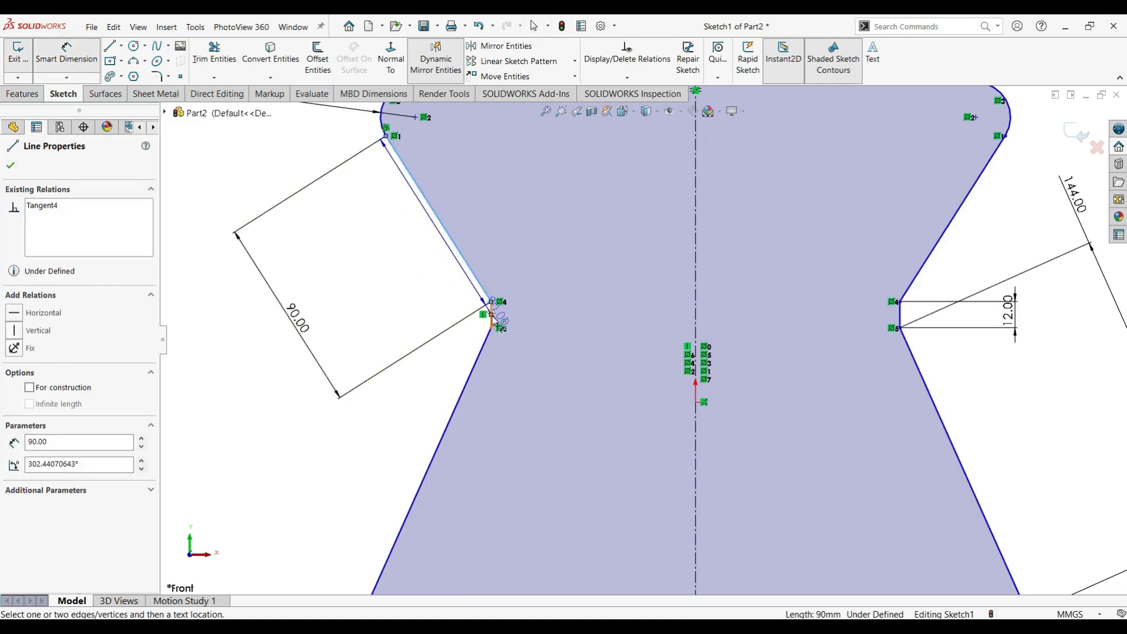
click(491, 319)
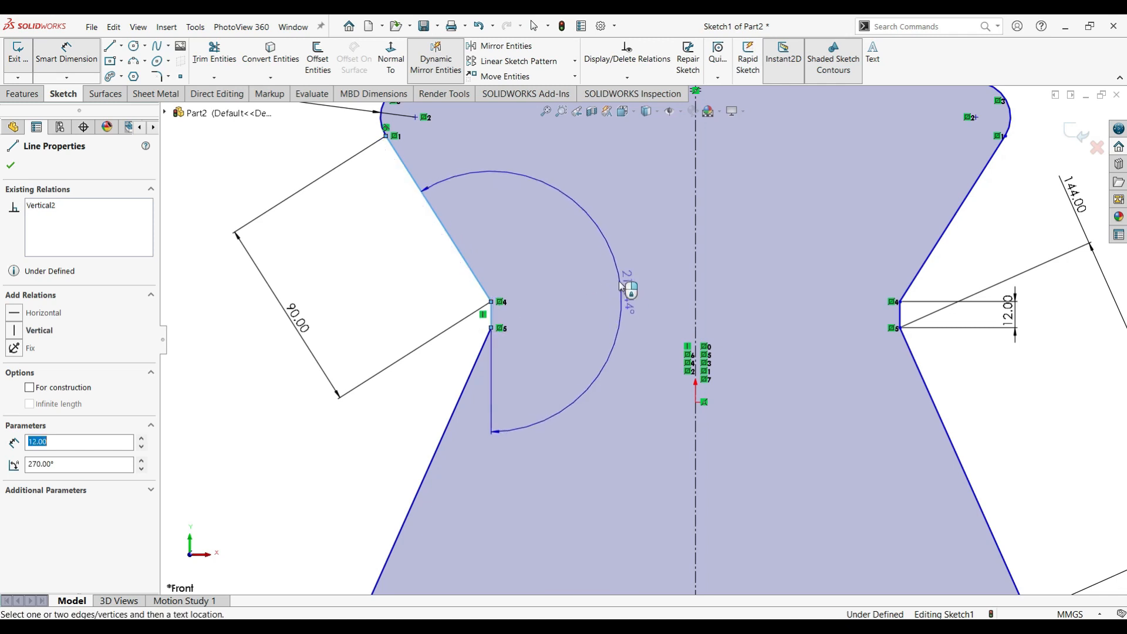
click(643, 234)
text(225)
key(Return)
scroll(779, 321, up, 2)
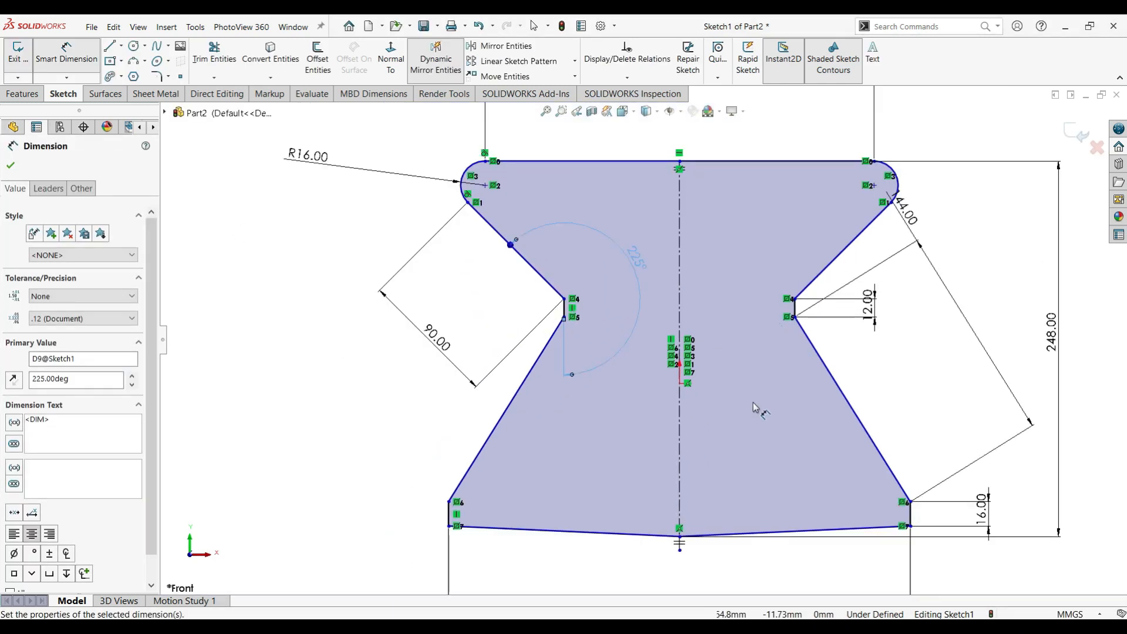
scroll(780, 435, down, 1)
key(Escape)
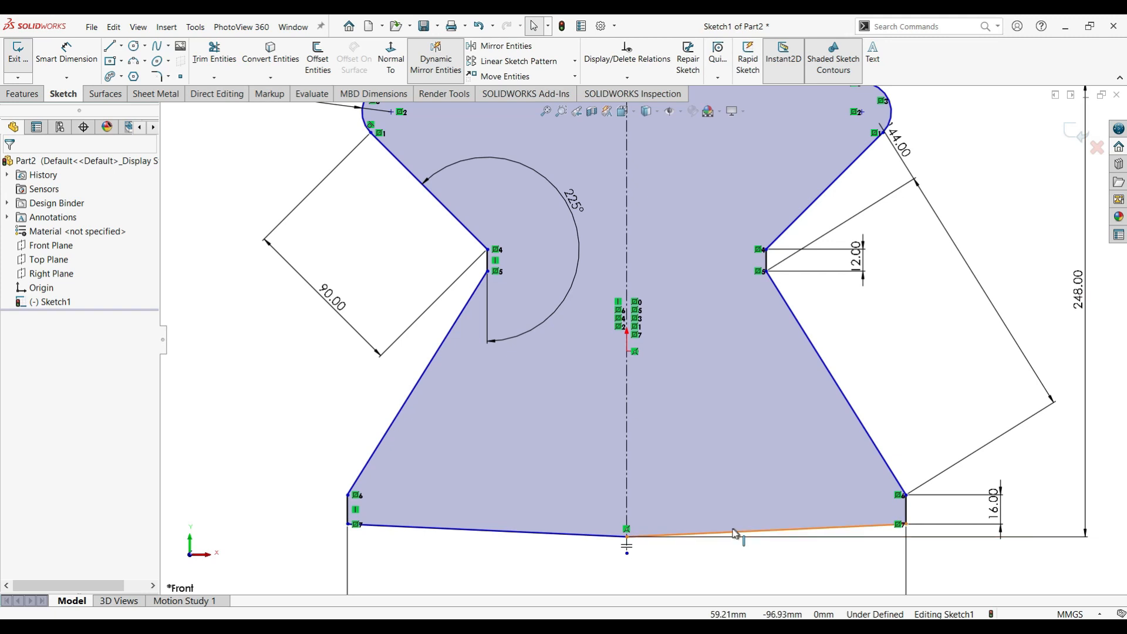
- Try to make the left half of the profile's bottom edge horizontal
click(582, 535)
right_click(566, 565)
click(574, 398)
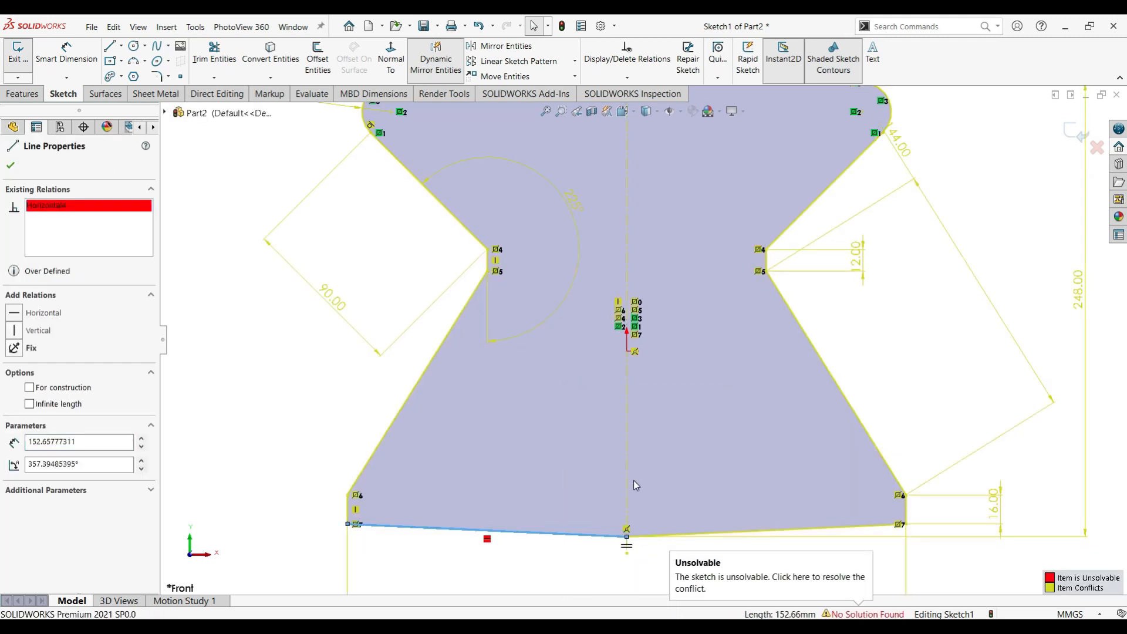
key(ctrl+z)
- Delete the Coincident3 relation between the bottom edge's middle point and the vertical centerline
scroll(623, 523, down, 1)
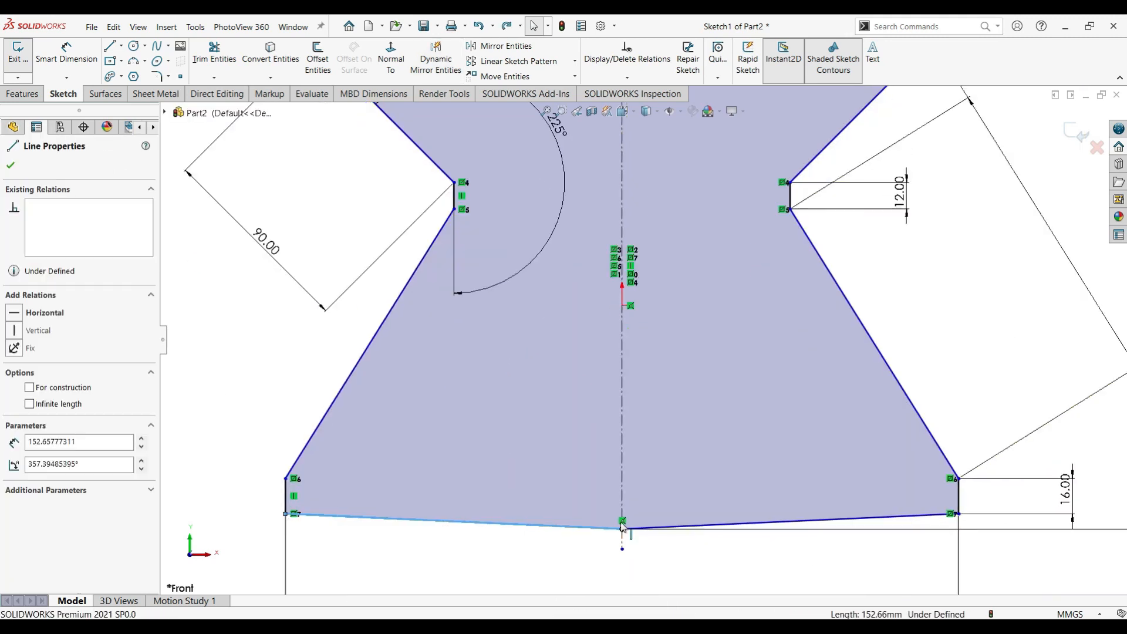
double_click(622, 521)
key(Escape)
double_click(622, 520)
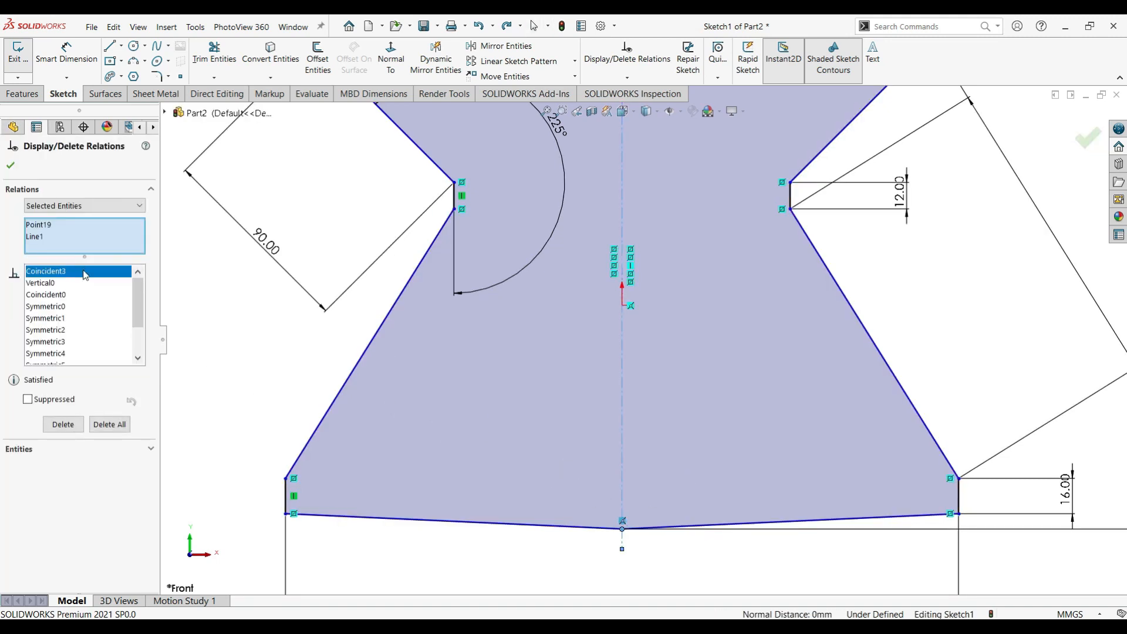
click(71, 272)
key(Delete)
click(10, 166)
- Add a horizontal relation to the left segment of the profile's bottom edge
right_click(607, 527)
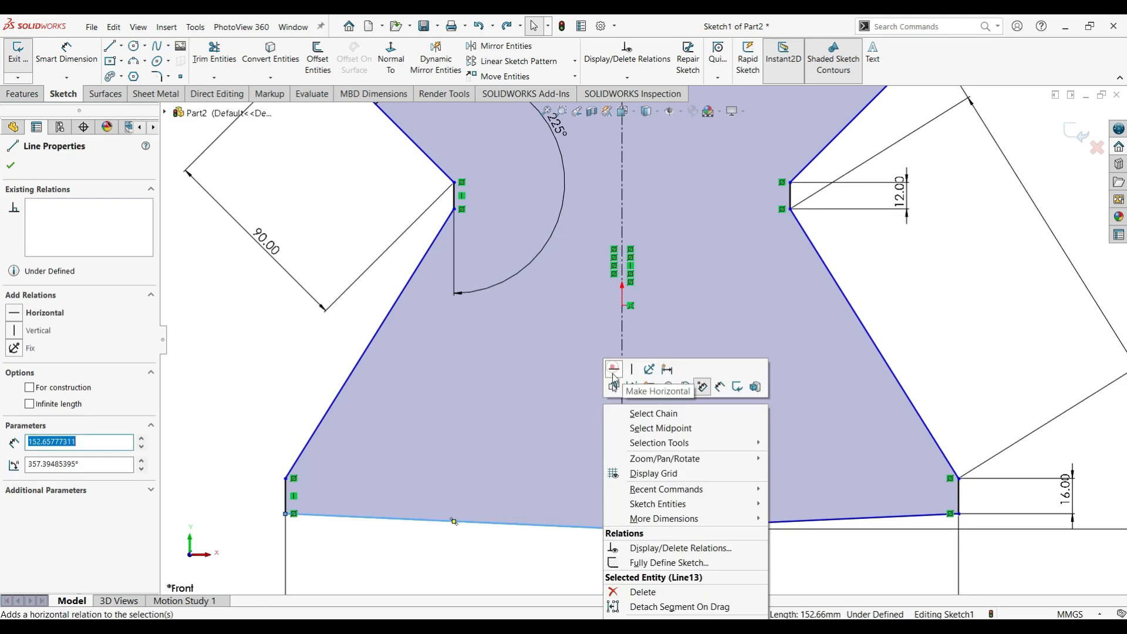
click(615, 381)
mouse_move(606, 486)
middle_down()
mouse_move(758, 475)
mouse_move(617, 469)
middle_up()
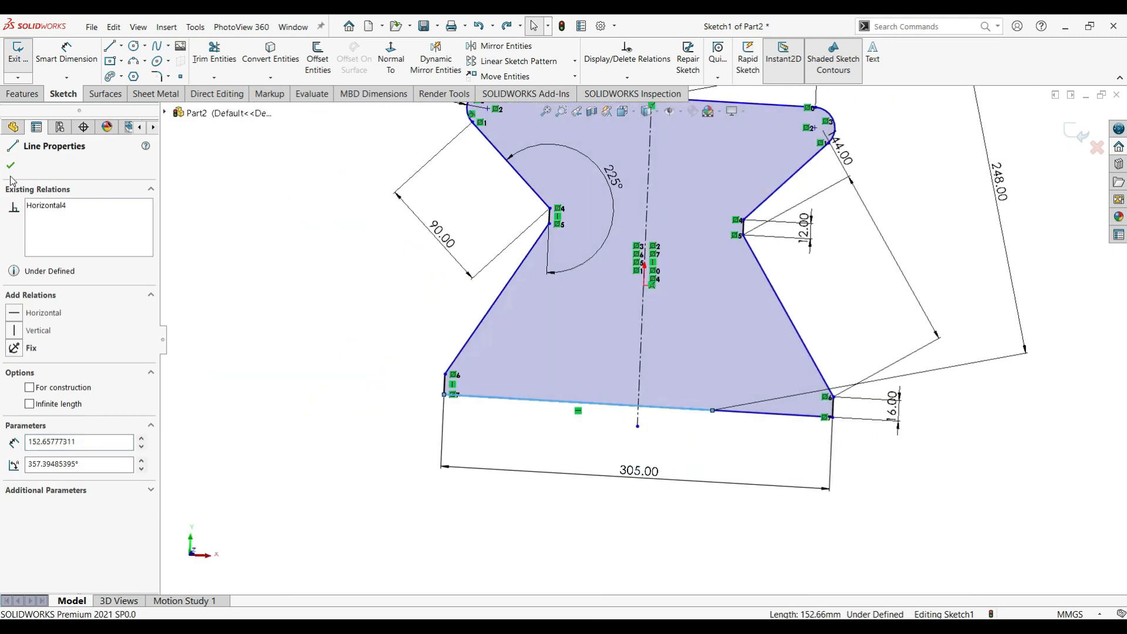
key(Escape)
scroll(680, 295, down, 2)
scroll(660, 289, up, 3)
key(ctrl+1)
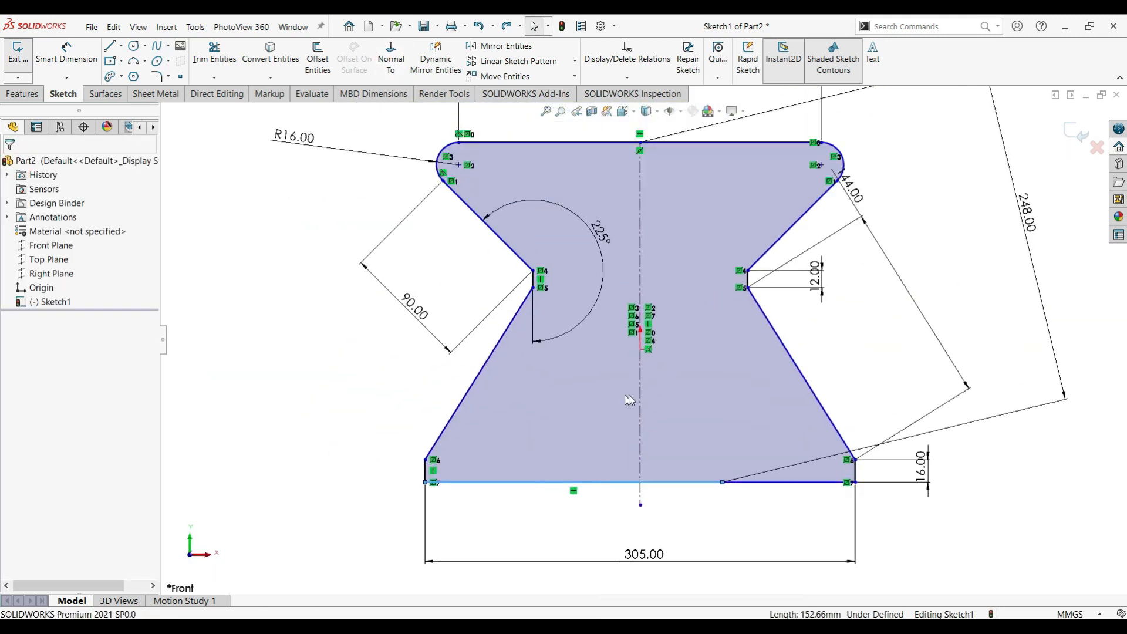
- Move the centerline's lower endpoint onto the profile's bottom edge
scroll(660, 244, up, 2)
scroll(472, 400, down, 1)
click(496, 415)
key(Escape)
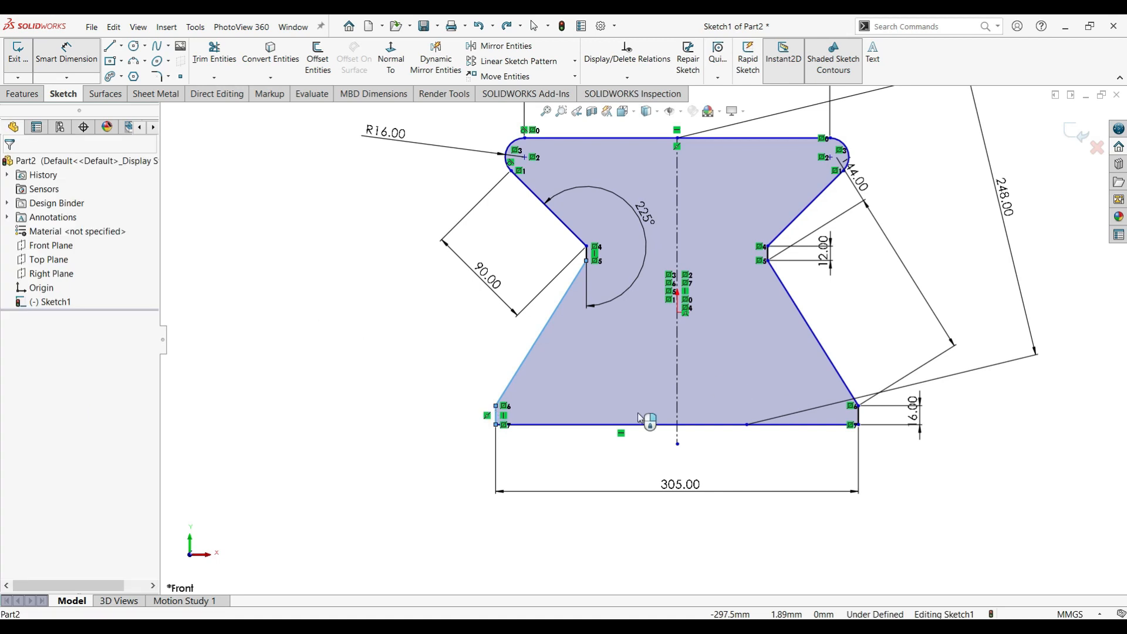
scroll(486, 410, up, 2)
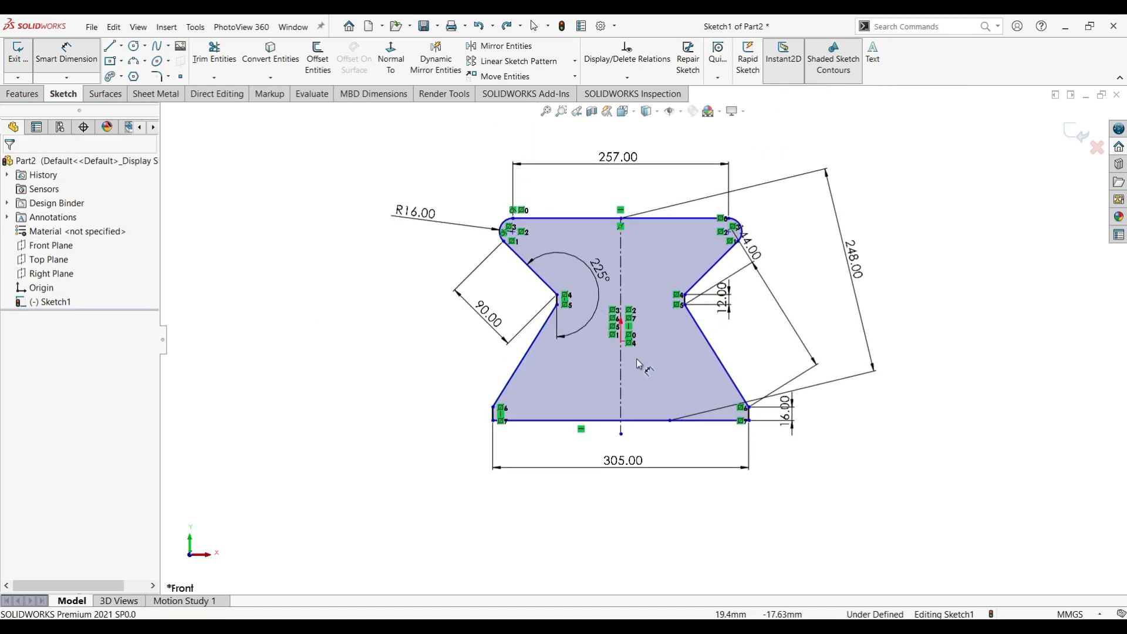
click(621, 434)
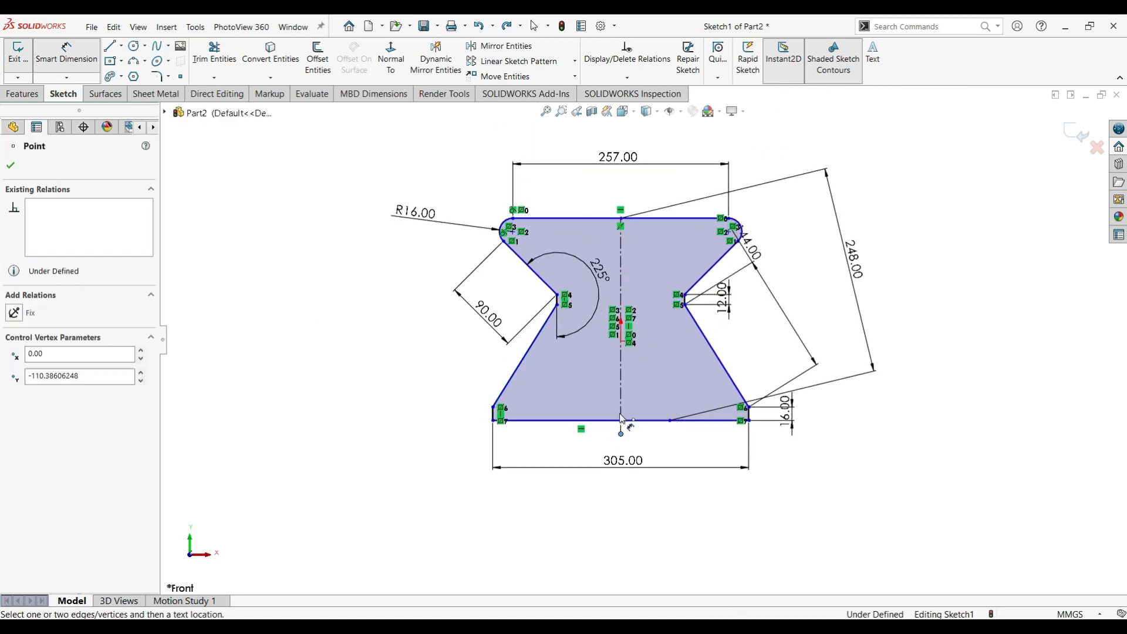
drag(621, 433, 621, 420)
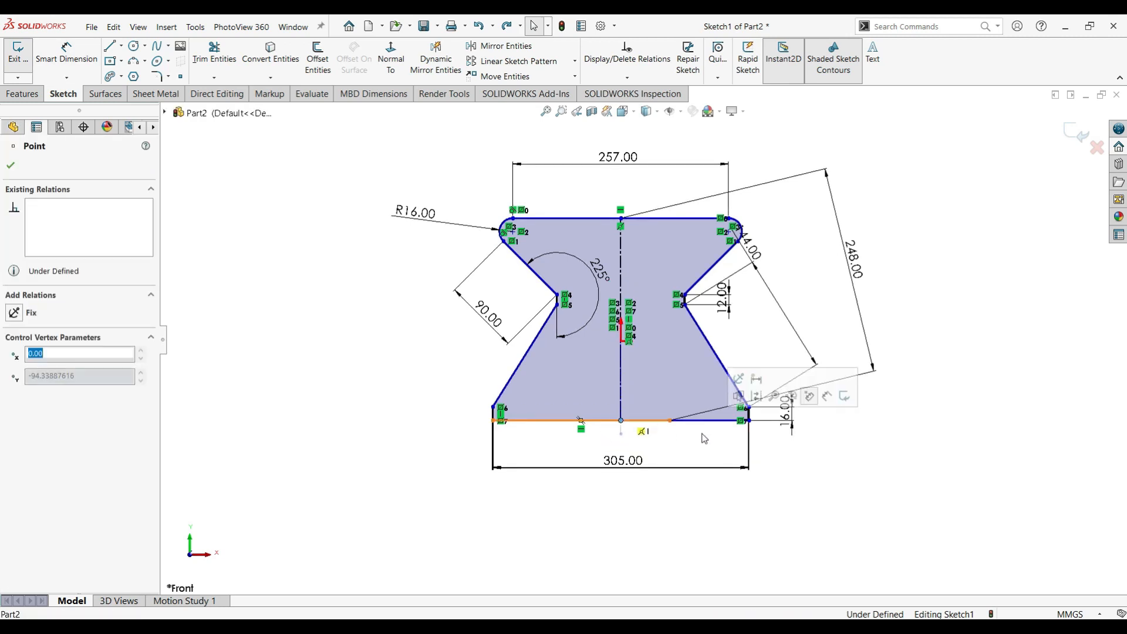
key(Escape)
scroll(650, 349, down, 2)
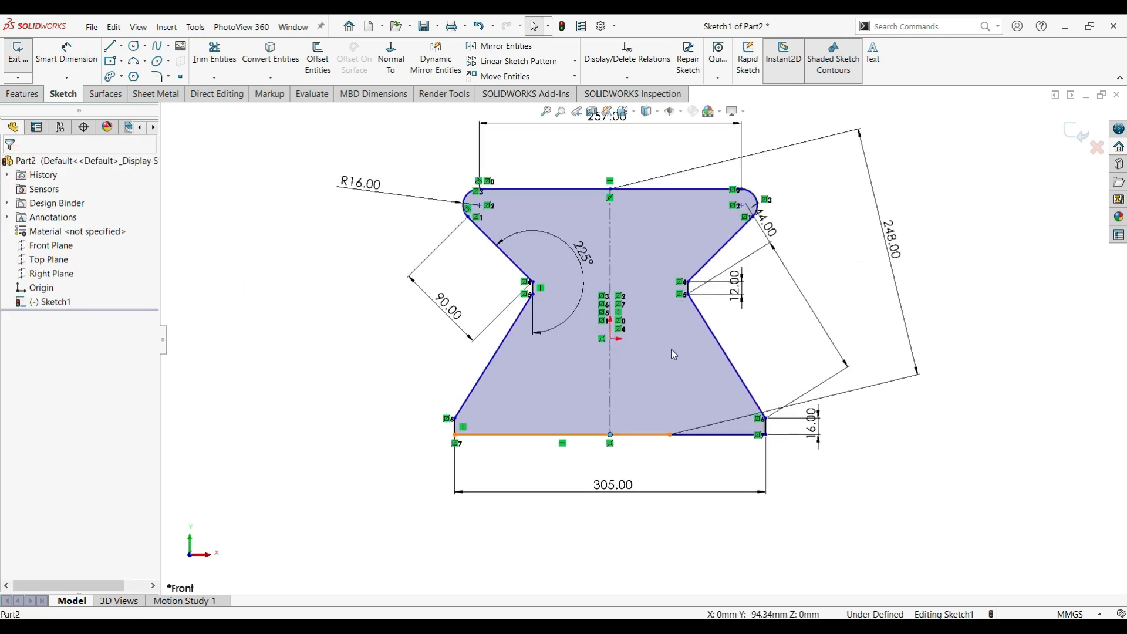
- Delete the vertical centerline from the sketch together with the relations and dimension that depend on it
click(610, 267)
key(Delete)
key(Return)
scroll(634, 340, up, 2)
scroll(638, 345, down, 2)
click(613, 338)
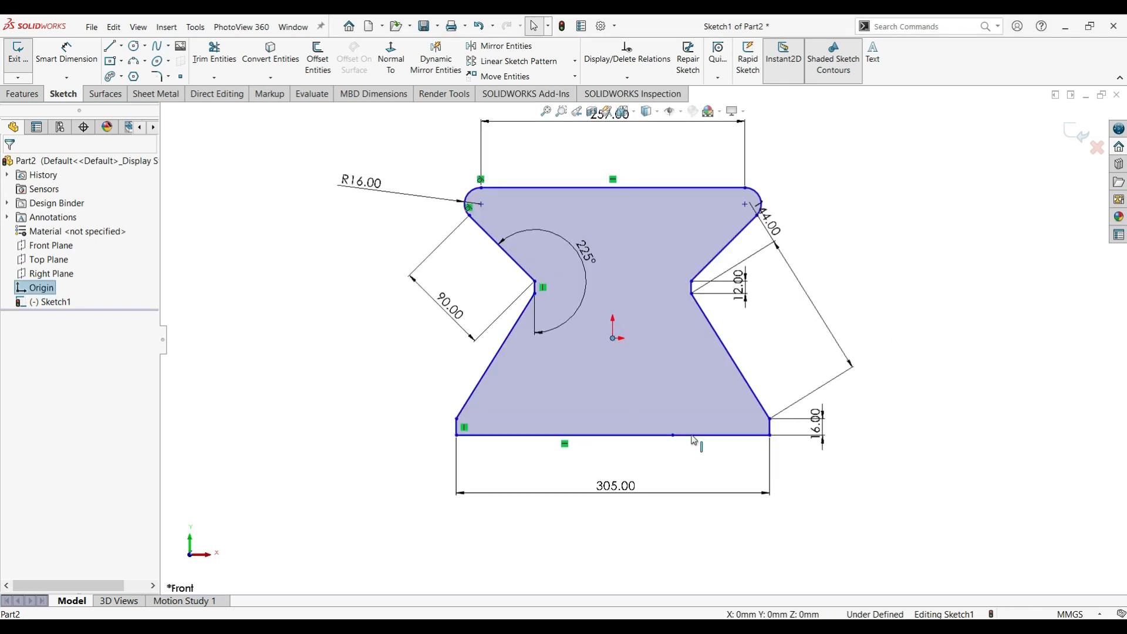
- Extrude the profile as a blind boss with a depth of 12 mm
scroll(794, 352, up, 3)
mouse_move(794, 352)
middle_down()
mouse_move(845, 385)
mouse_move(830, 378)
middle_up()
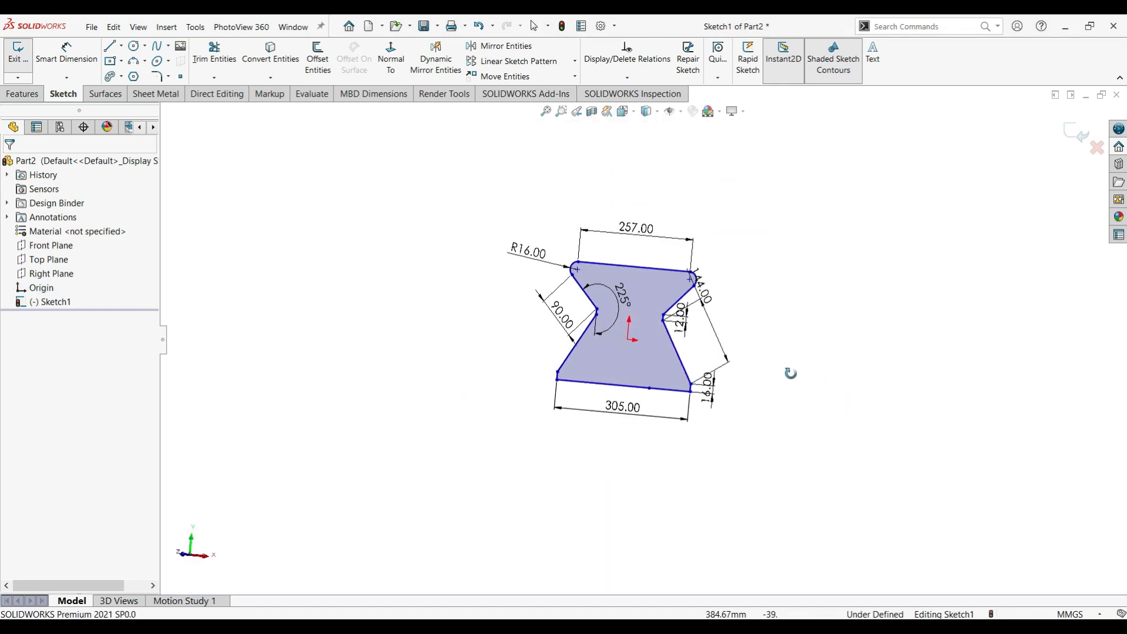
click(24, 94)
text(12)
click(301, 281)
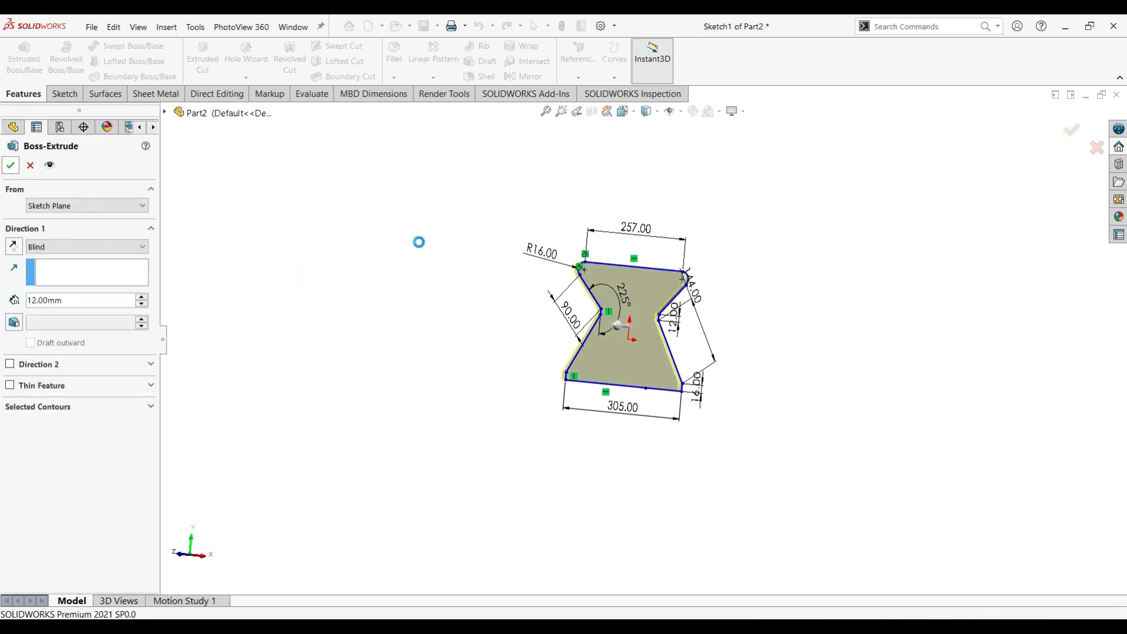
- Start a sketch on the plate's large flat face and convert the face's outline into sketch entities
mouse_move(561, 304)
middle_down()
mouse_move(594, 310)
mouse_move(623, 496)
mouse_move(562, 289)
mouse_move(685, 334)
middle_up()
click(685, 335)
click(747, 297)
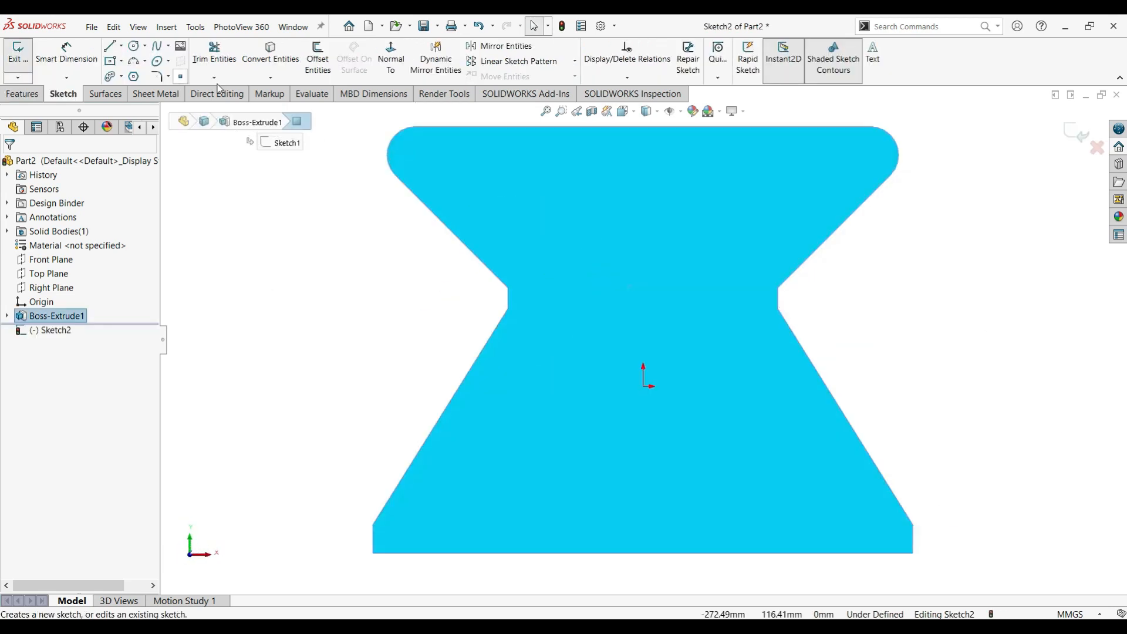
click(270, 58)
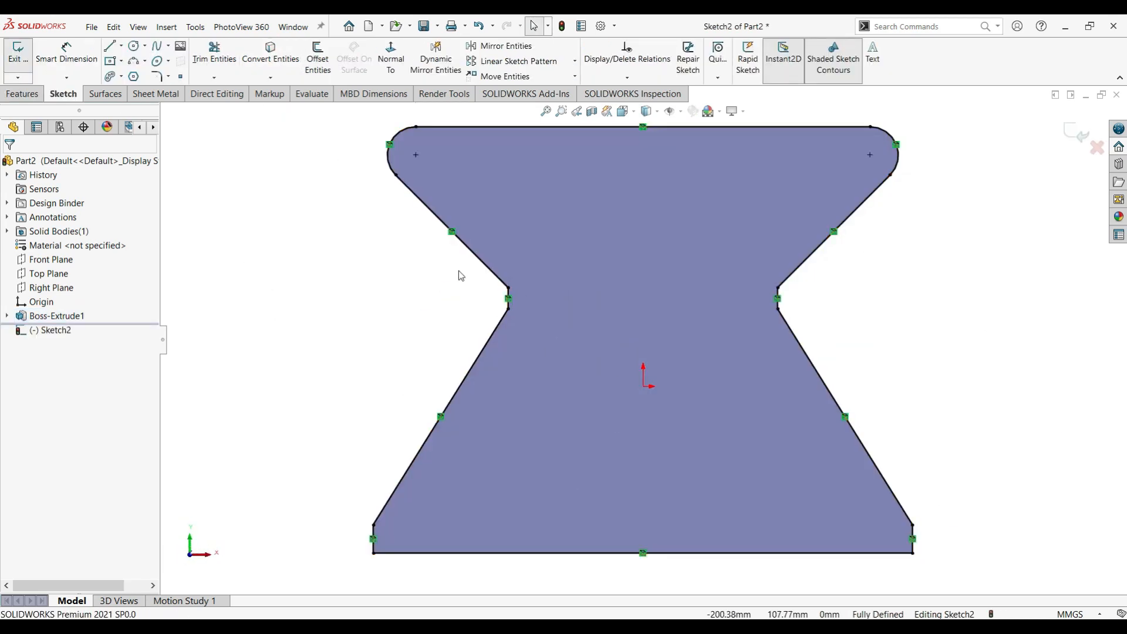
- Draw two vertical lines from the upper corners of the neck on both sides up to the top edge
click(509, 288)
key(Escape)
click(110, 46)
click(507, 288)
click(508, 126)
key(Escape)
click(777, 288)
click(777, 127)
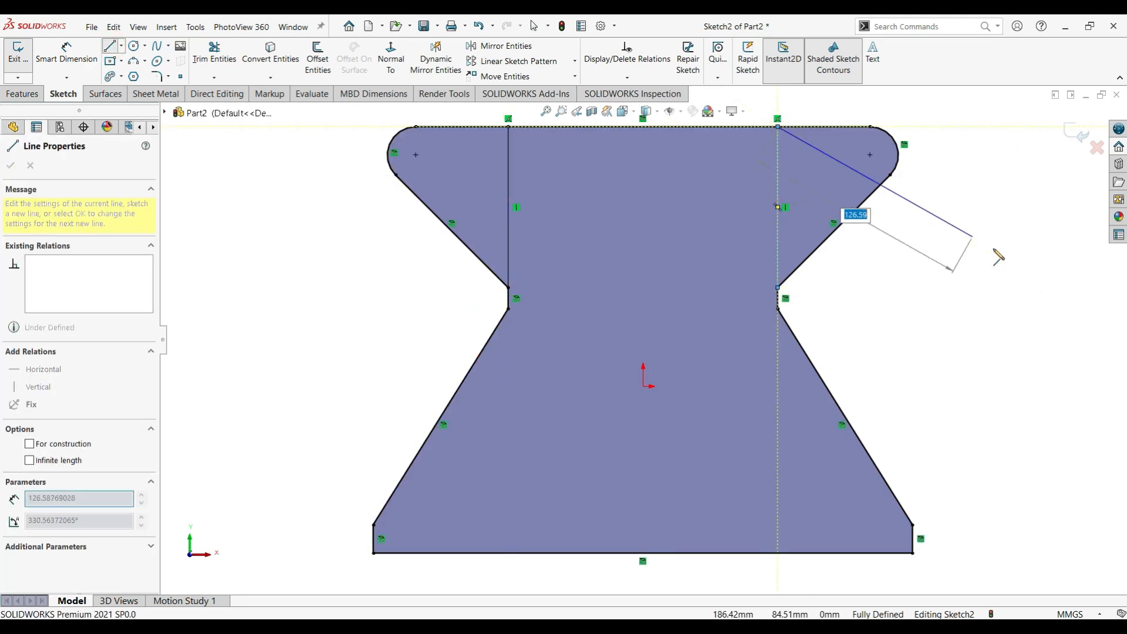
key(Escape)
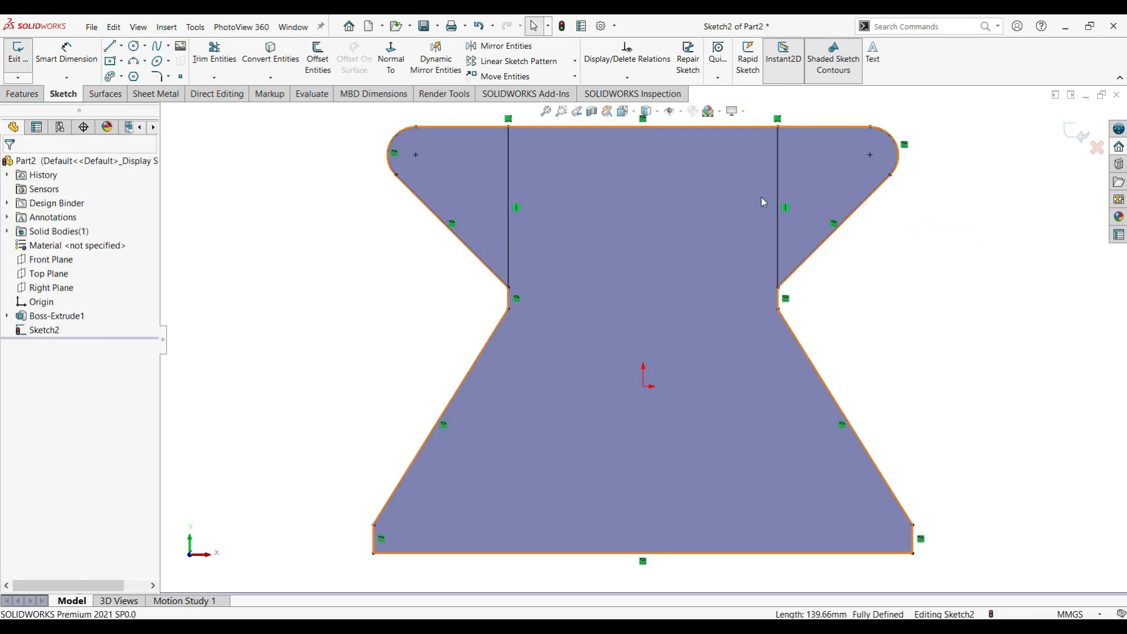
- Trim away the converted outline of both upper wings outside the two vertical lines
scroll(766, 160, down, 2)
click(214, 53)
click(314, 154)
click(401, 120)
click(814, 120)
click(881, 212)
scroll(898, 311, up, 3)
scroll(896, 314, down, 1)
ctrl+middle_drag(864, 316, 910, 267)
middle_drag(880, 294, 859, 320)
click(13, 168)
- Extrude the trimmed profile as a blind boss 404 mm deep, merged with the plate
click(24, 94)
click(24, 58)
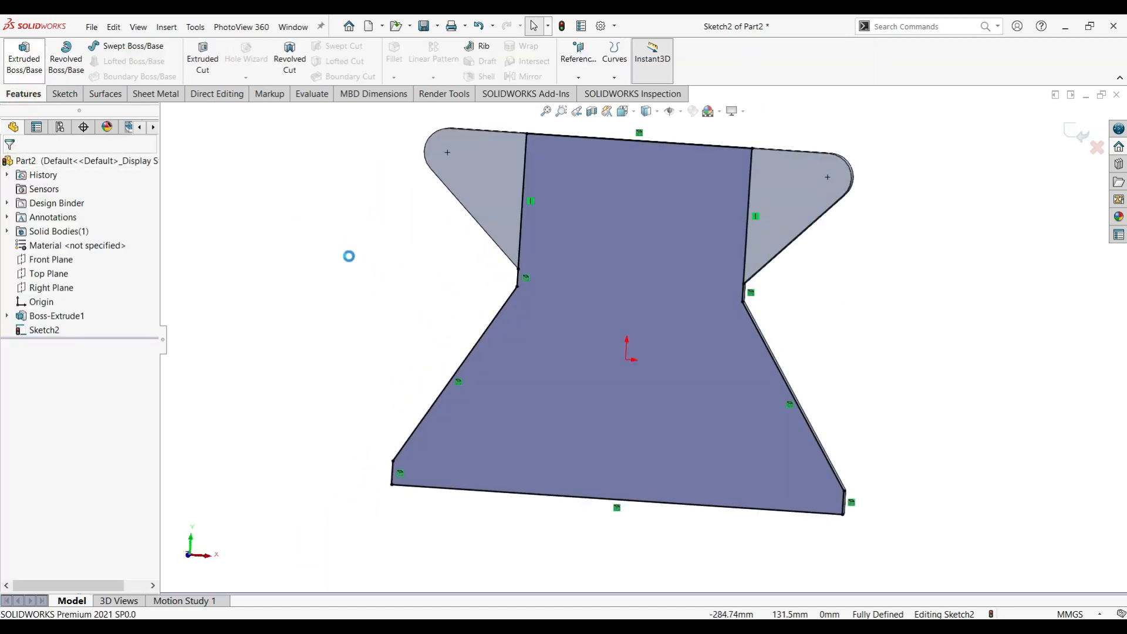
text(404)
key(Return)
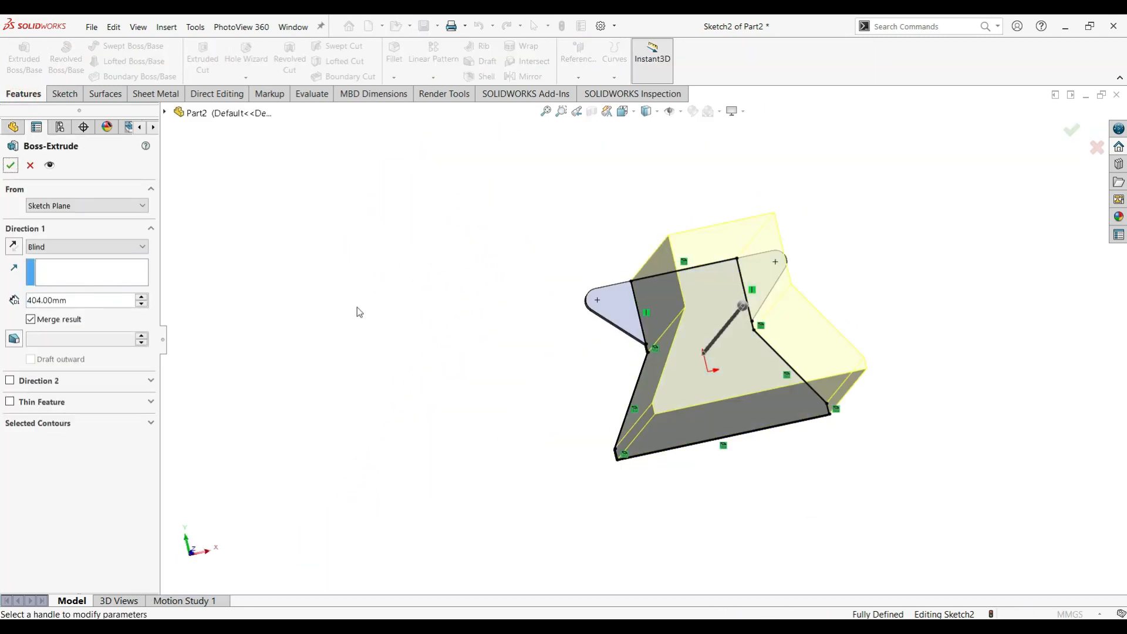
middle_drag(439, 347, 15, 217)
key(Return)
- Start a new sketch on the long flat top face of the extruded body
middle_drag(606, 350, 678, 345)
click(679, 345)
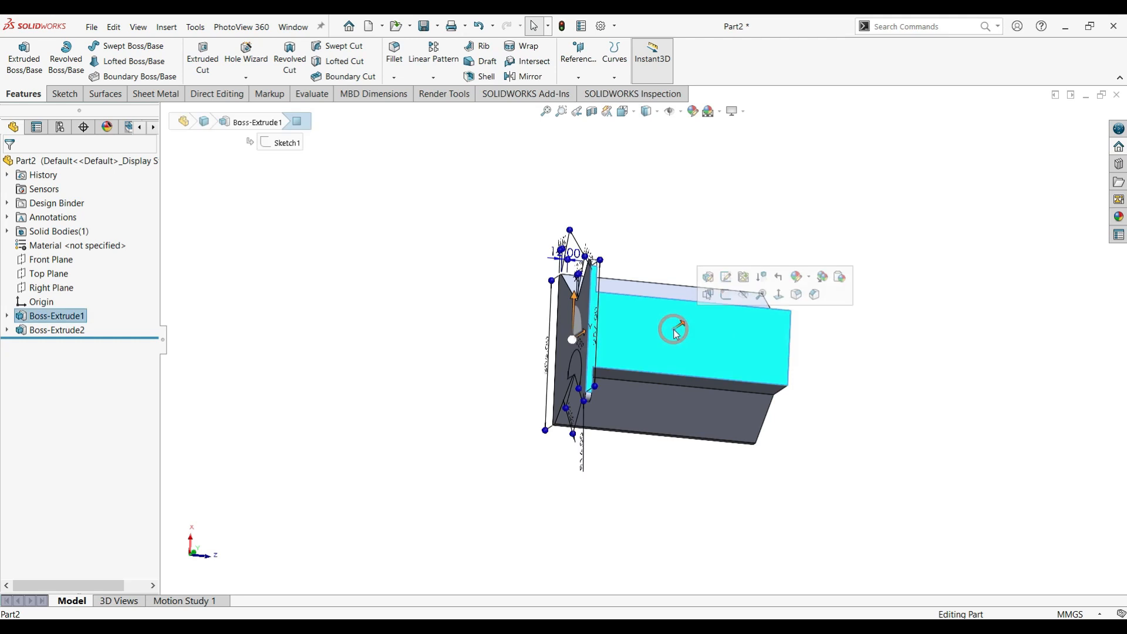
click(708, 299)
- Draw a centerline from the origin along the middle of the top face to its far end edge
click(142, 76)
click(623, 201)
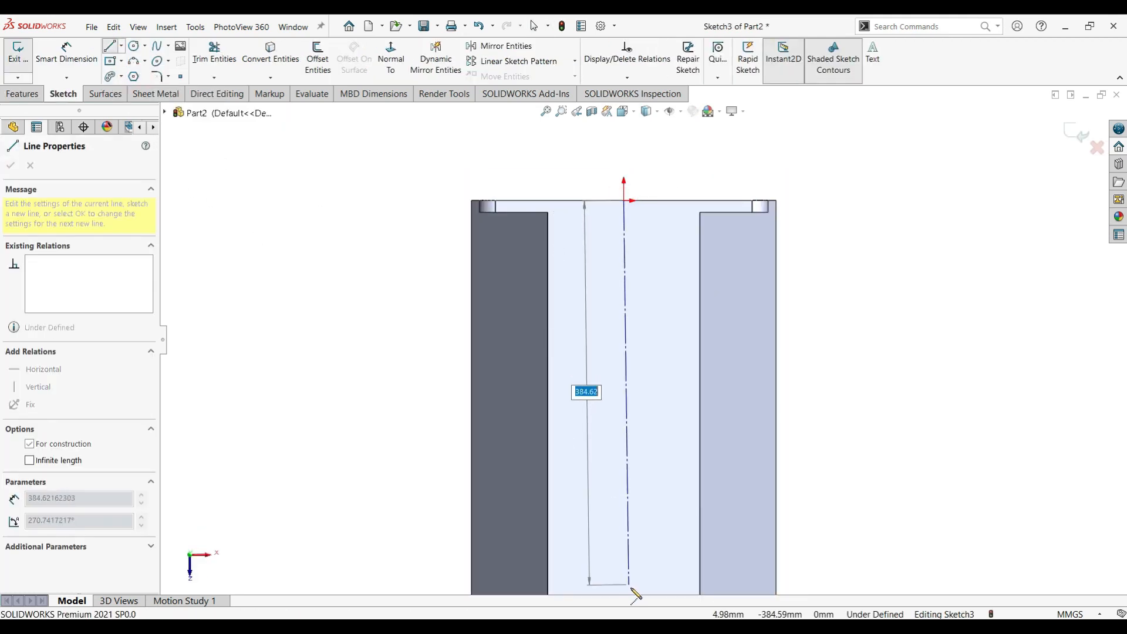
scroll(629, 586, up, 1)
scroll(630, 584, down, 1)
scroll(639, 537, up, 1)
click(629, 534)
key(Escape)
- Draw a circle about 59 mm in diameter on the centerline, near the top face's end edge at the origin
scroll(887, 393, up, 2)
middle_drag(886, 393, 863, 355)
scroll(687, 296, down, 2)
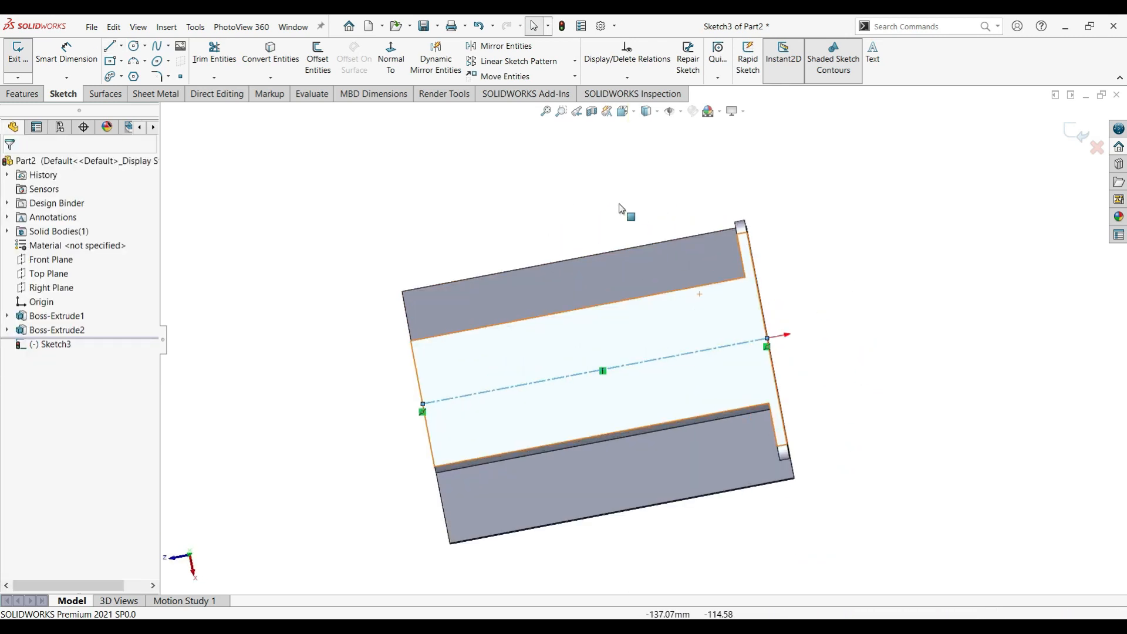
scroll(685, 295, down, 1)
click(391, 57)
scroll(650, 161, down, 3)
click(134, 47)
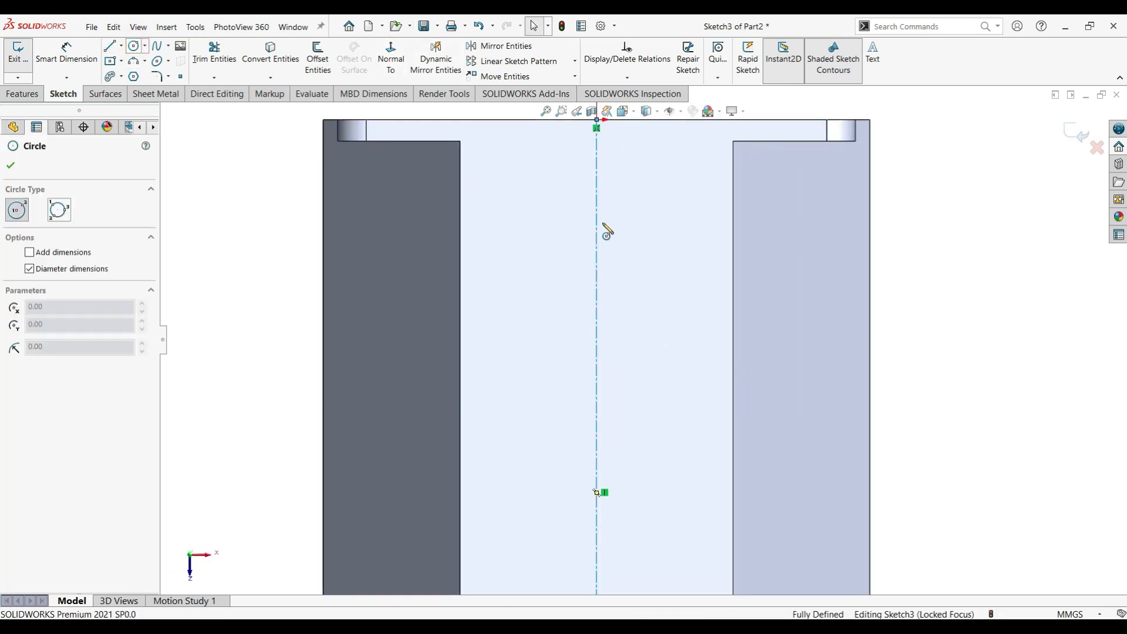
click(597, 211)
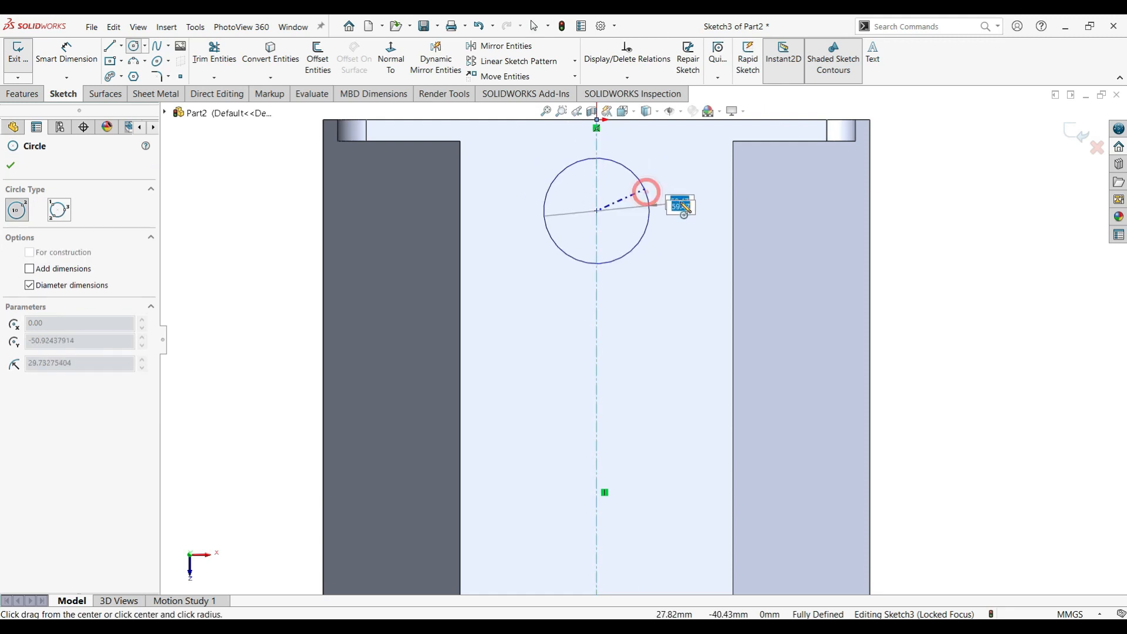
click(646, 192)
- Set the diameter of the circle on the centerline to 61 mm
click(66, 54)
click(624, 255)
click(951, 214)
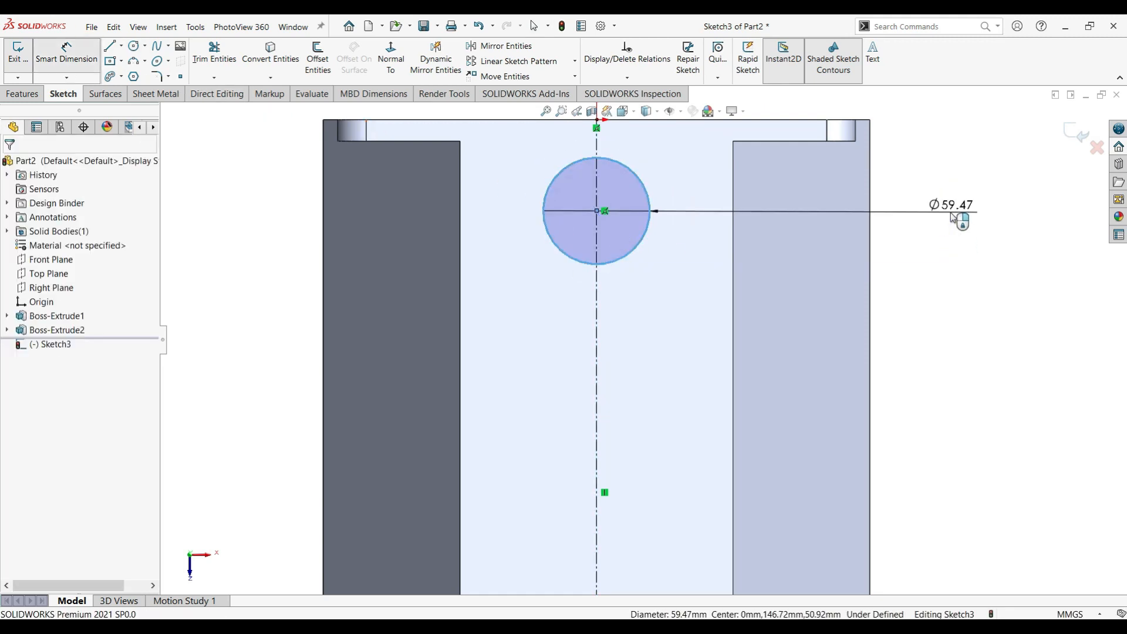
key(Return)
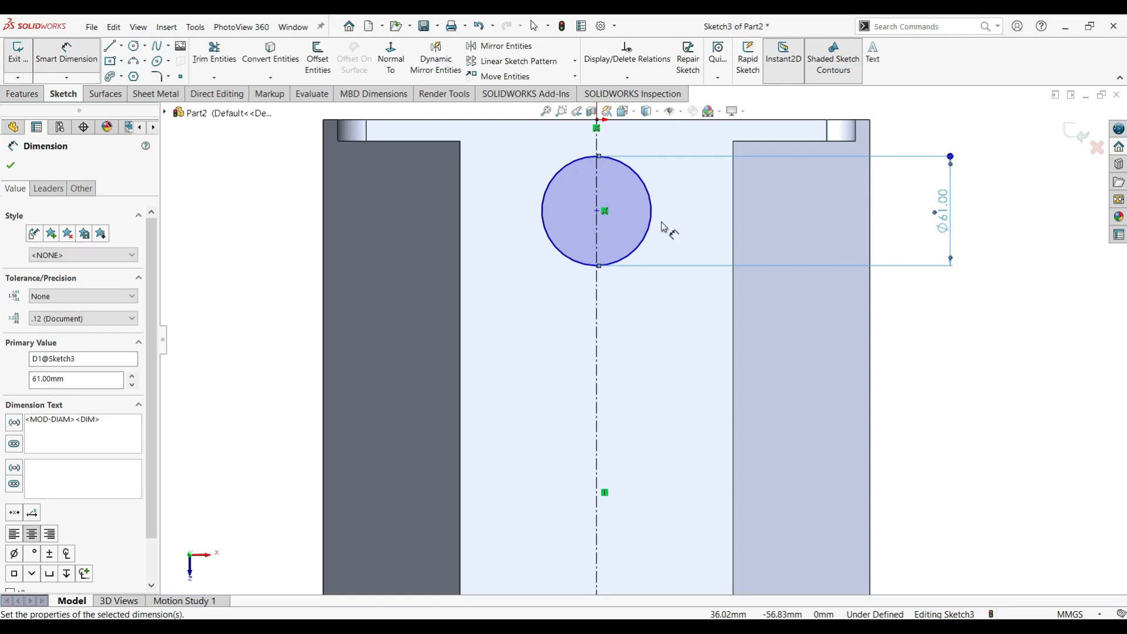
- Dimension the distance from the large circle's center to the end edge at the origin as 63.1 mm
scroll(661, 228, up, 1)
click(606, 233)
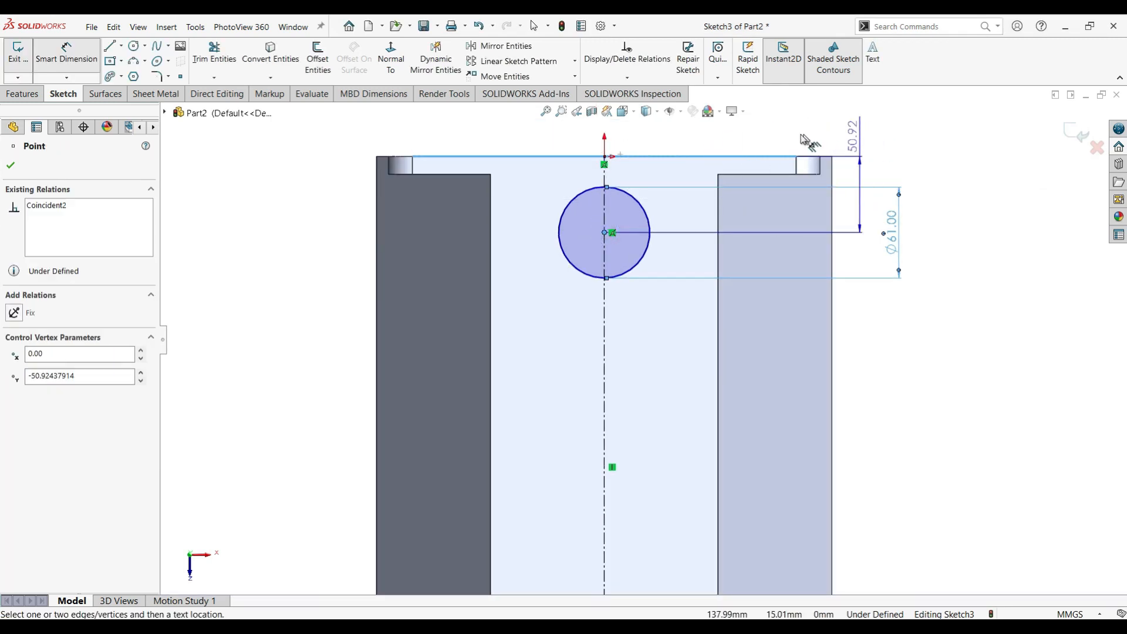
click(761, 138)
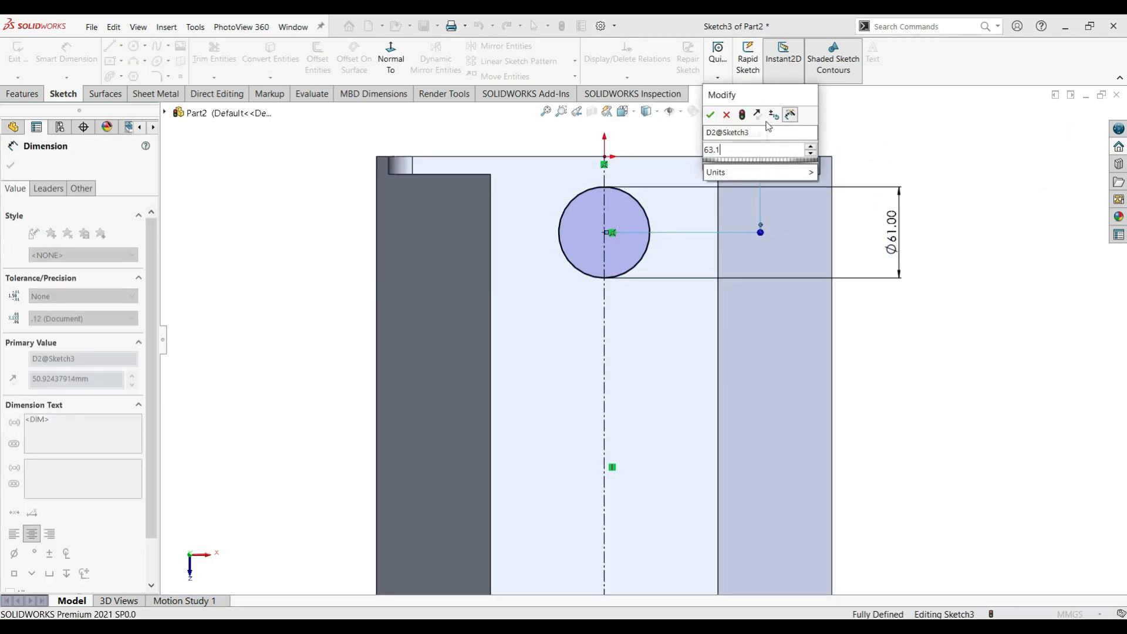
key(Return)
scroll(680, 261, down, 1)
scroll(675, 270, up, 1)
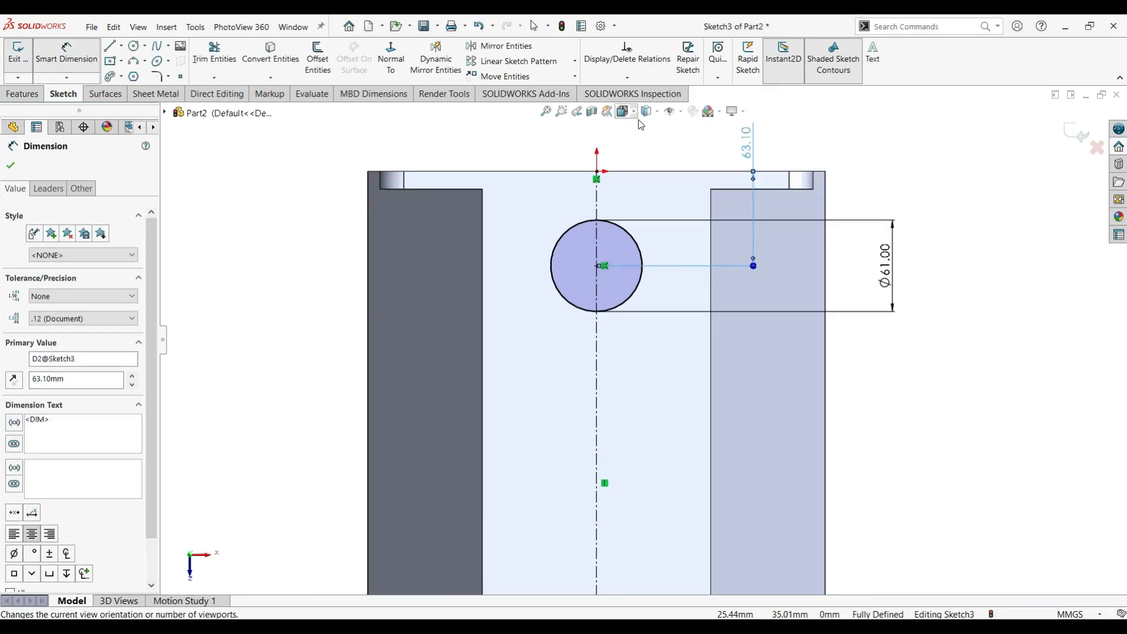
click(633, 113)
click(687, 337)
click(592, 111)
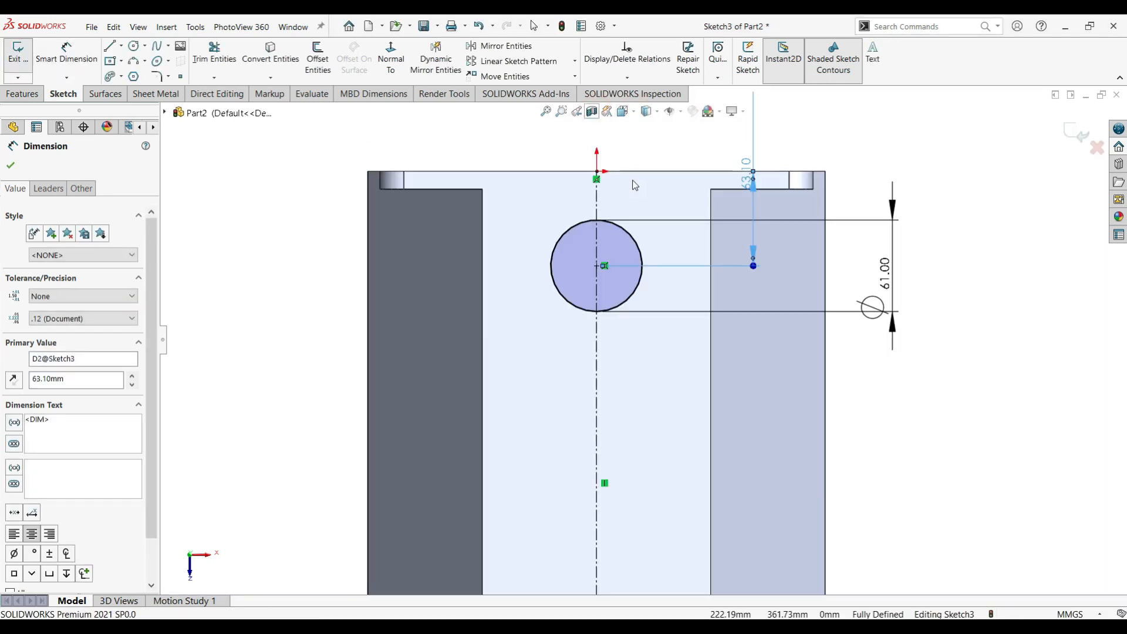
key(Escape)
scroll(681, 287, down, 3)
scroll(663, 293, up, 7)
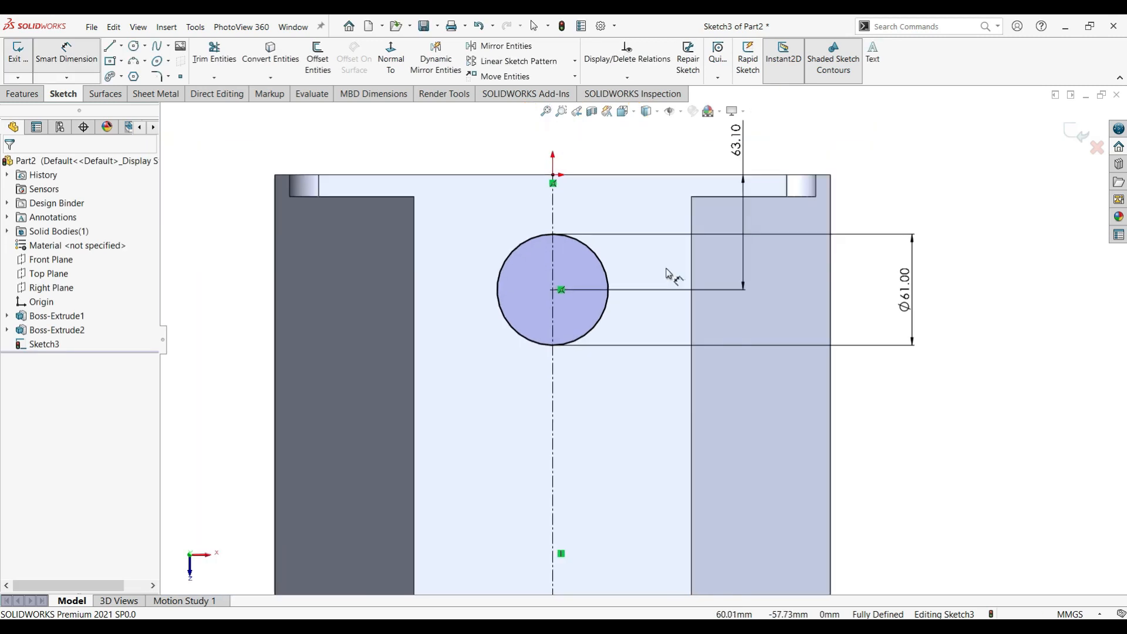
scroll(644, 382, down, 3)
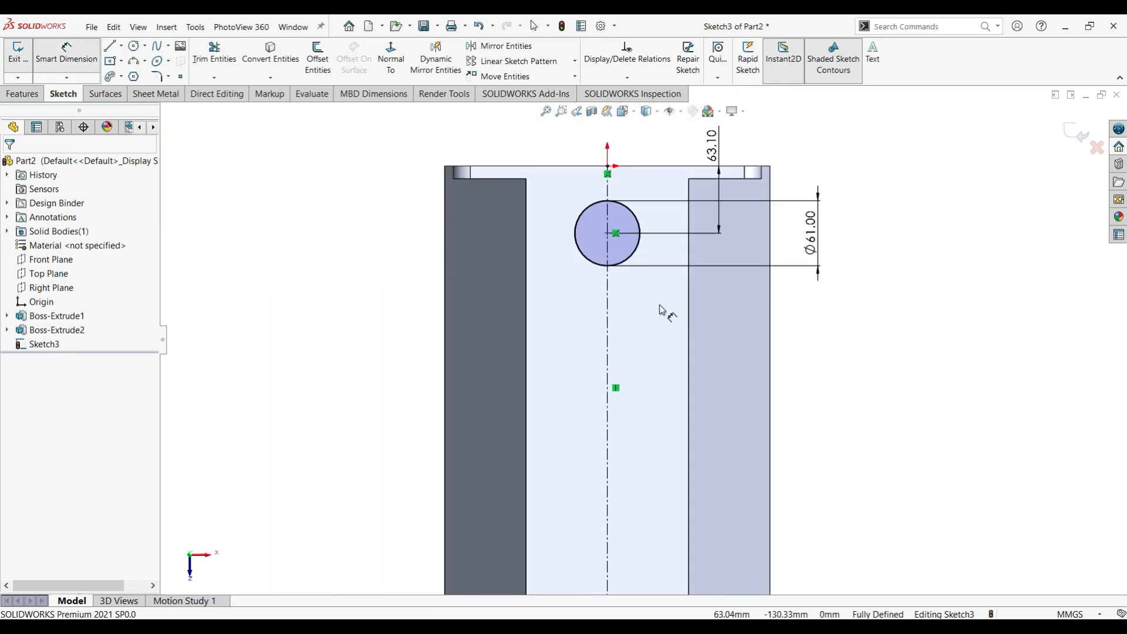
- Draw a horizontal centerline through the large circle's center, from near the face's left side edge to its right side edge
click(121, 46)
click(143, 75)
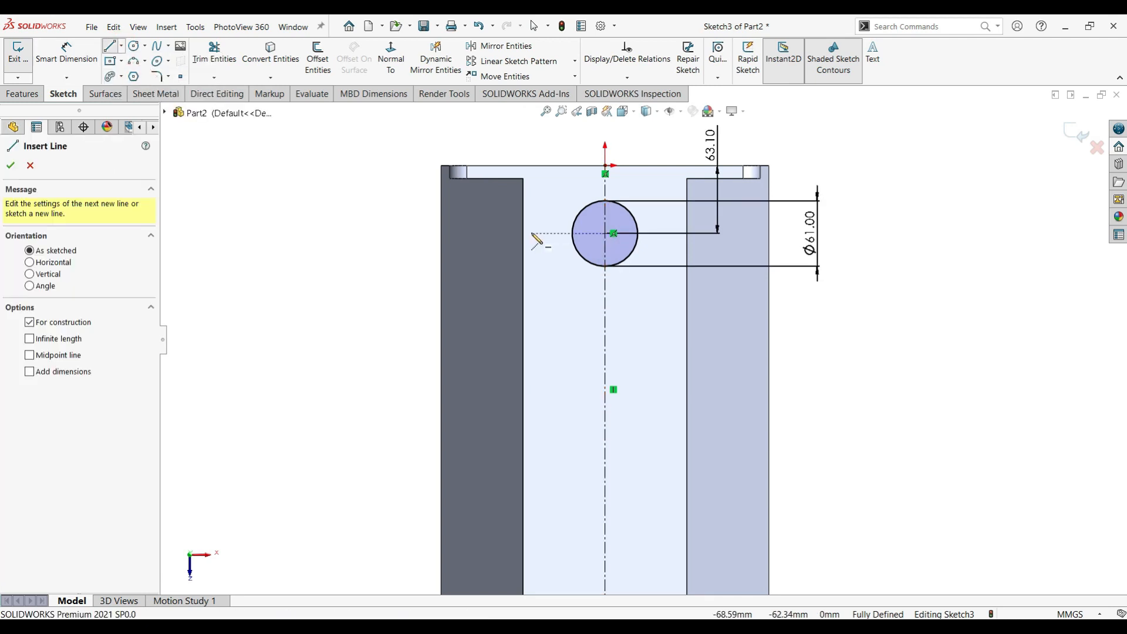
click(532, 234)
click(687, 234)
key(Escape)
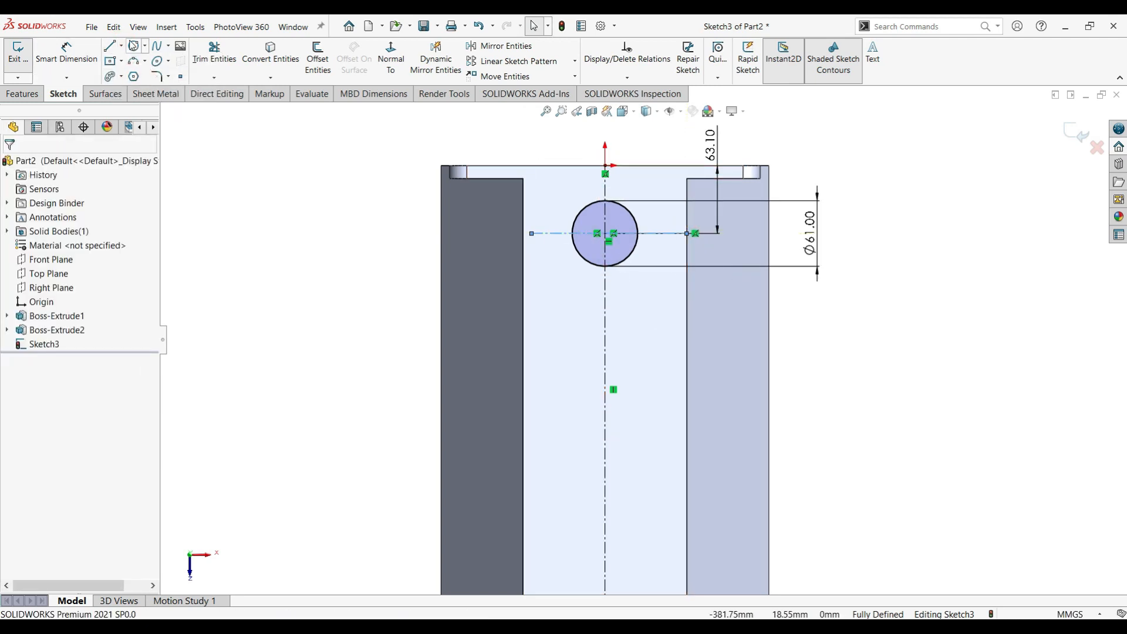
- Draw a small circle above and left of the 61 mm circle and set its diameter to 12 mm
click(133, 46)
click(540, 195)
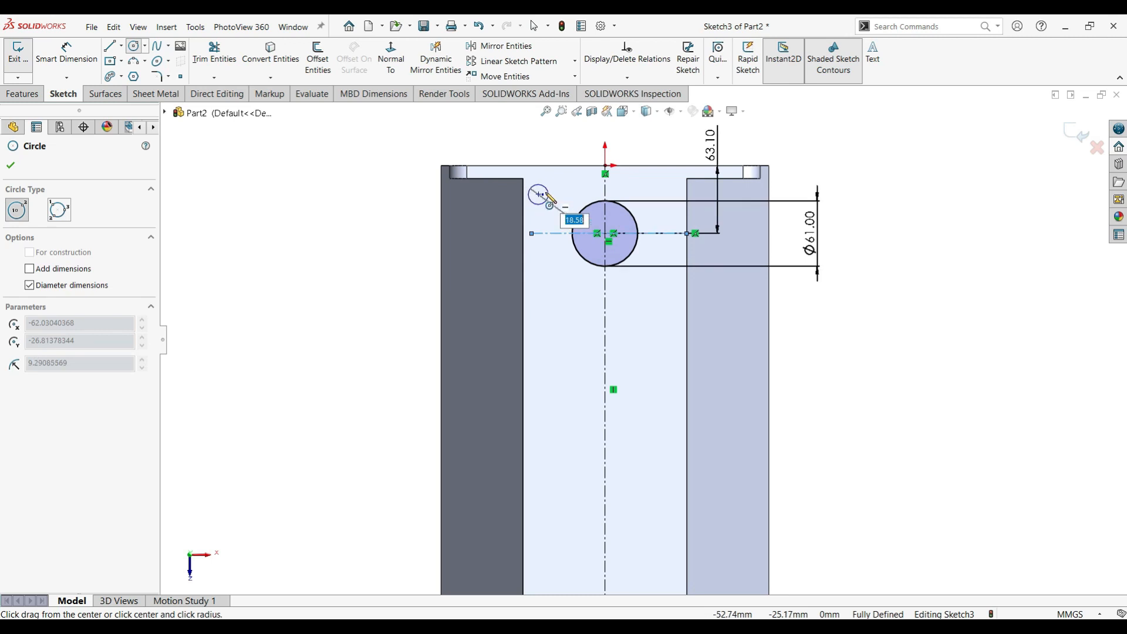
click(547, 192)
click(66, 54)
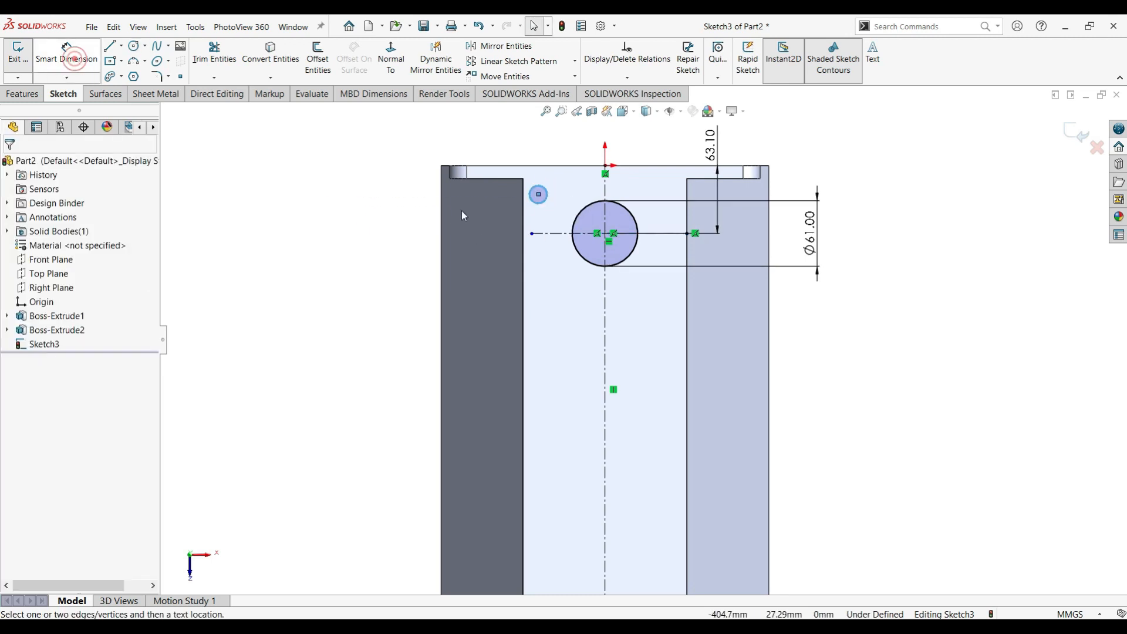
click(542, 202)
click(473, 134)
text(12)
key(Return)
- Dimension the small circle's center 20 mm from the left side edge of the face
scroll(522, 196, down, 4)
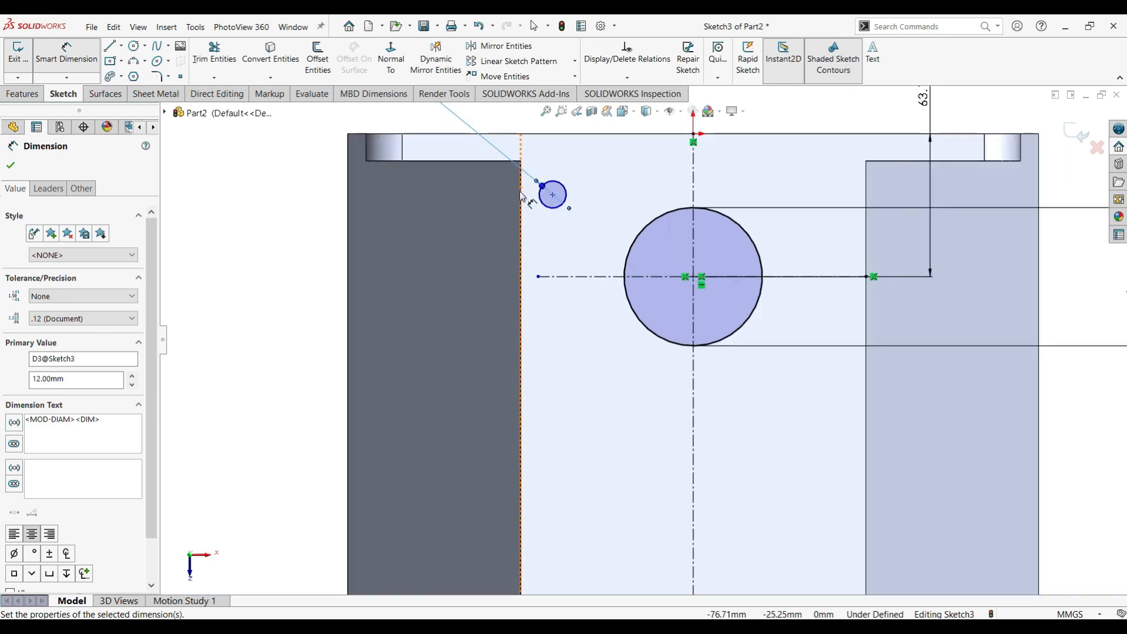
click(553, 196)
click(268, 222)
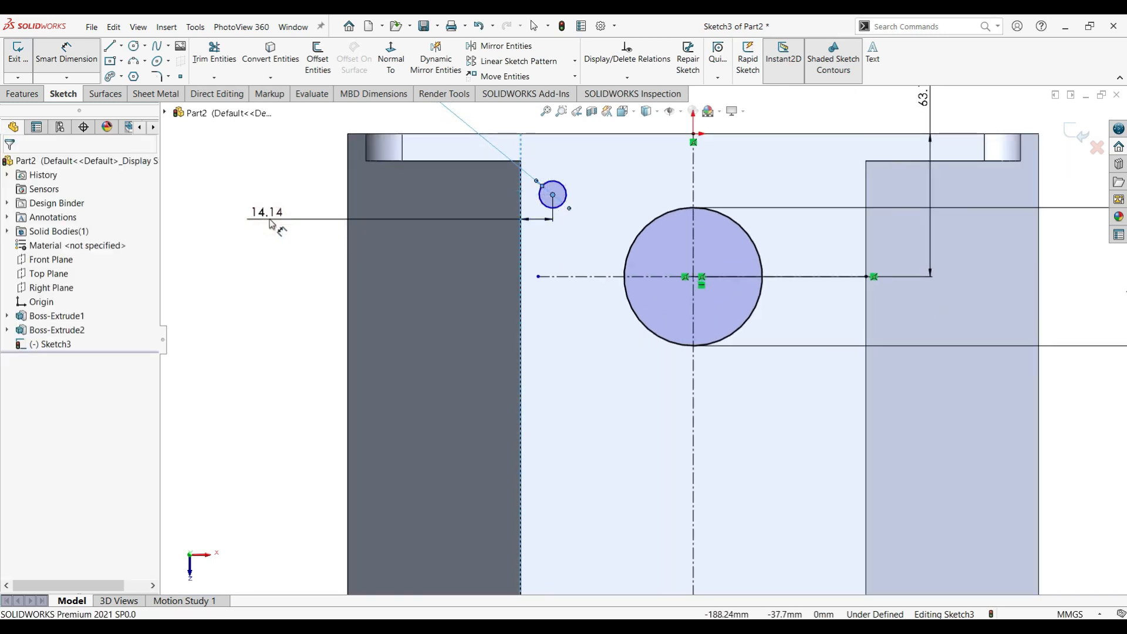
text(20)
key(Return)
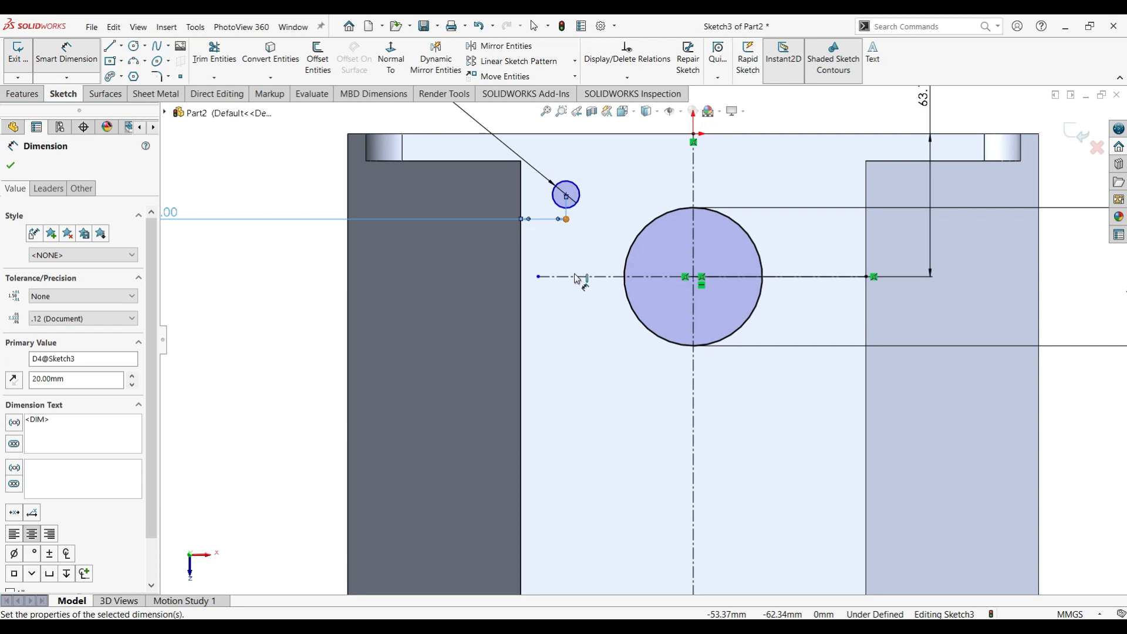
- Dimension the small circle's center 26 mm from the end edge at the origin
scroll(578, 275, up, 3)
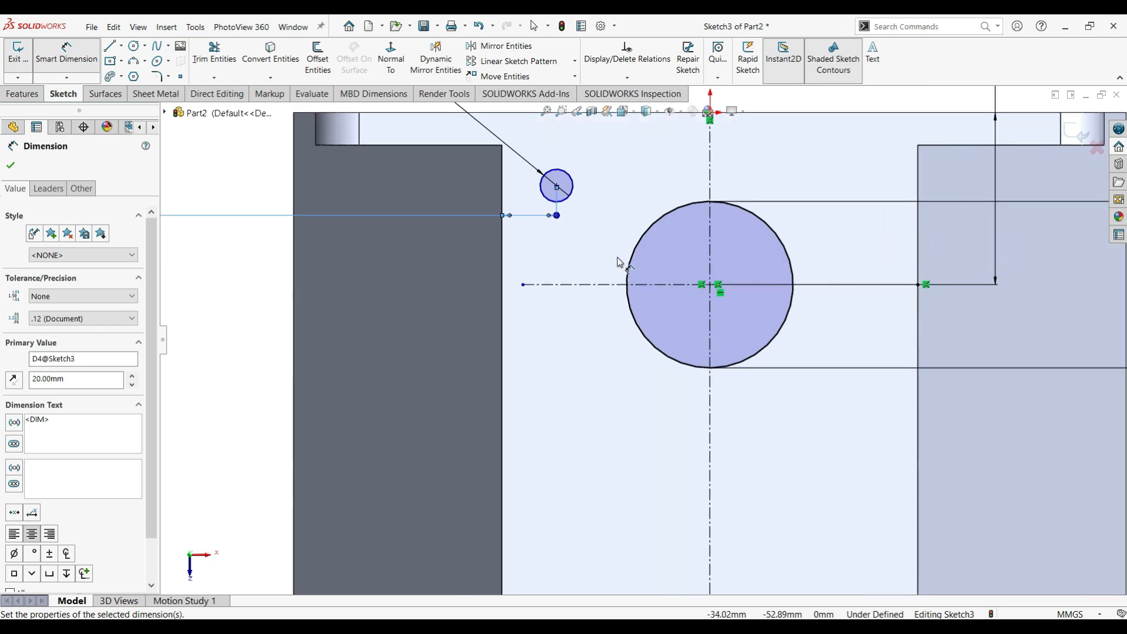
click(596, 212)
click(593, 264)
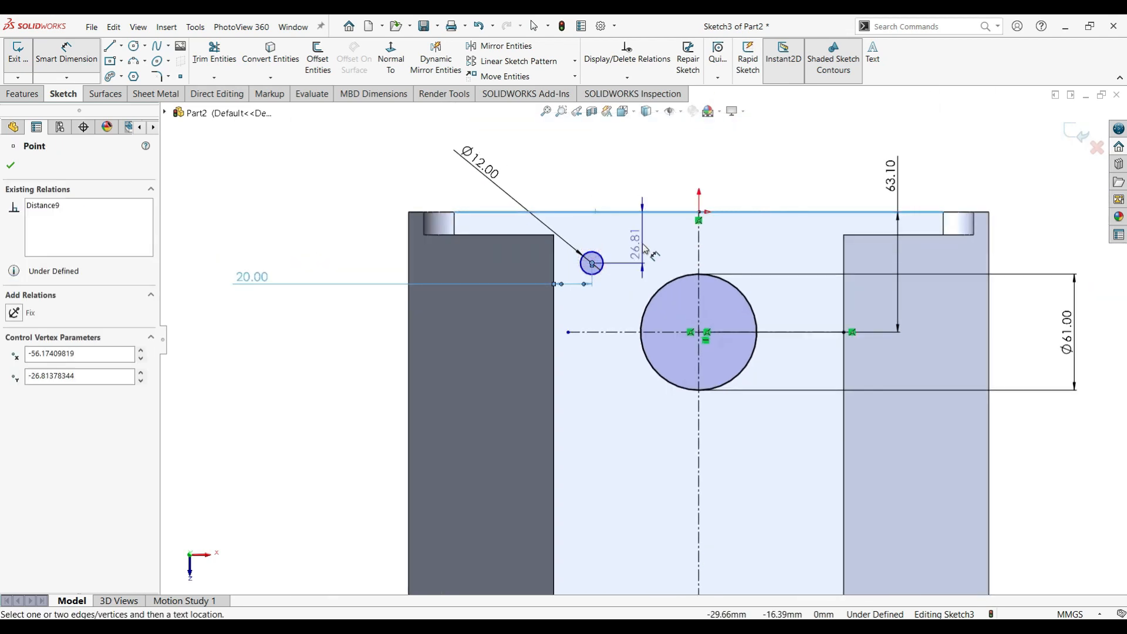
click(668, 245)
key(Return)
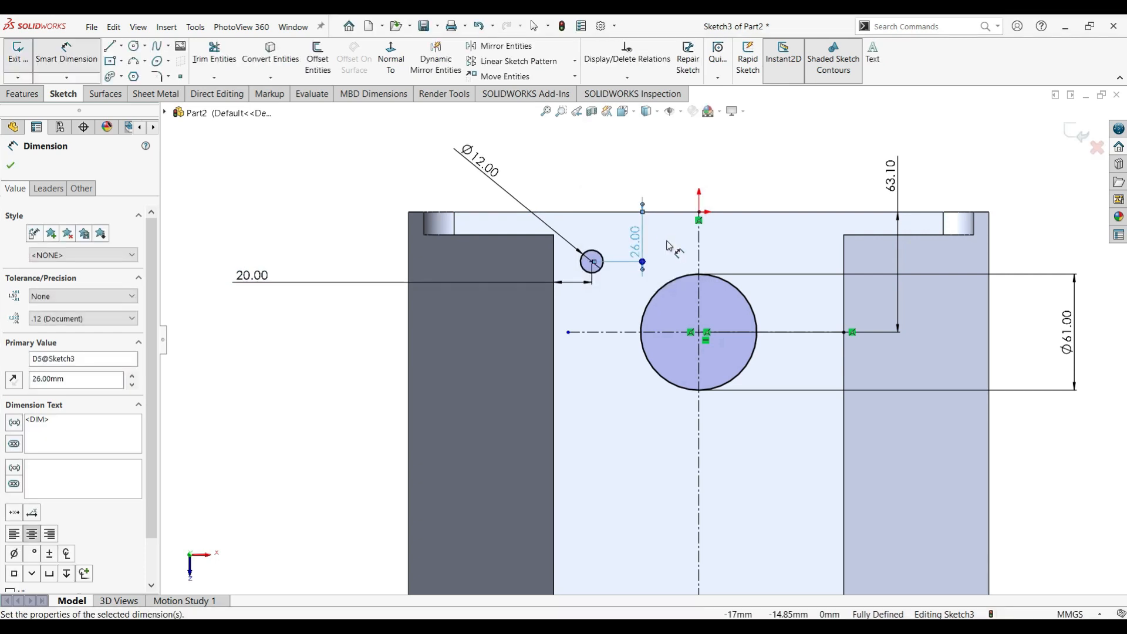
- Mirror the 12 mm circle about the vertical centerline to the other side of the face
click(500, 45)
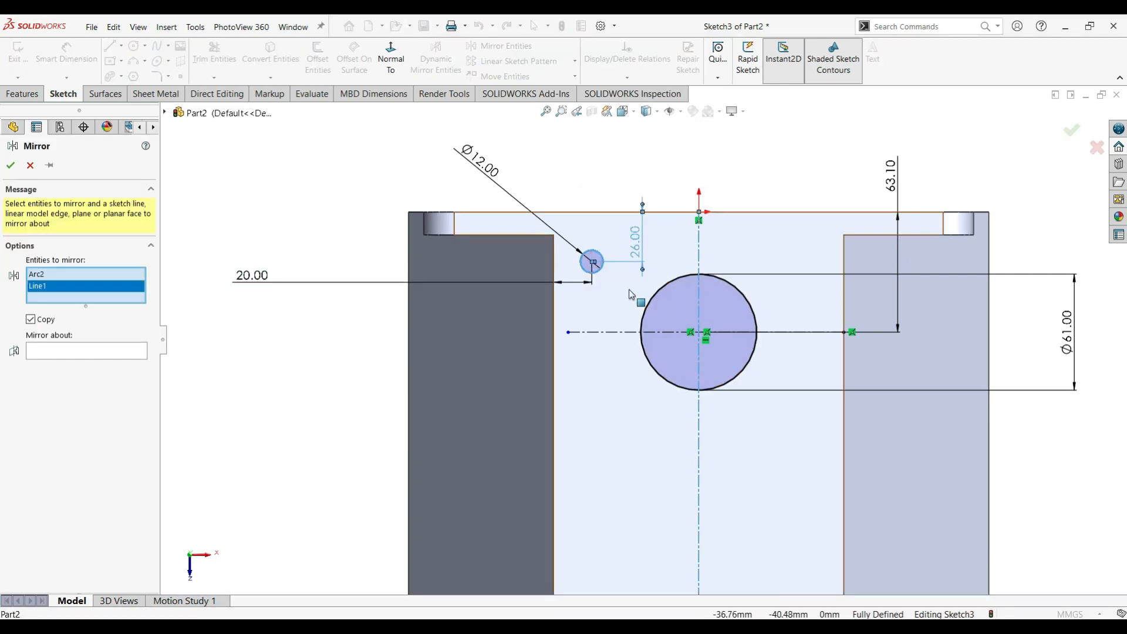
key(Delete)
right_click(702, 238)
click(698, 240)
click(11, 166)
scroll(707, 334, up, 3)
scroll(707, 339, down, 3)
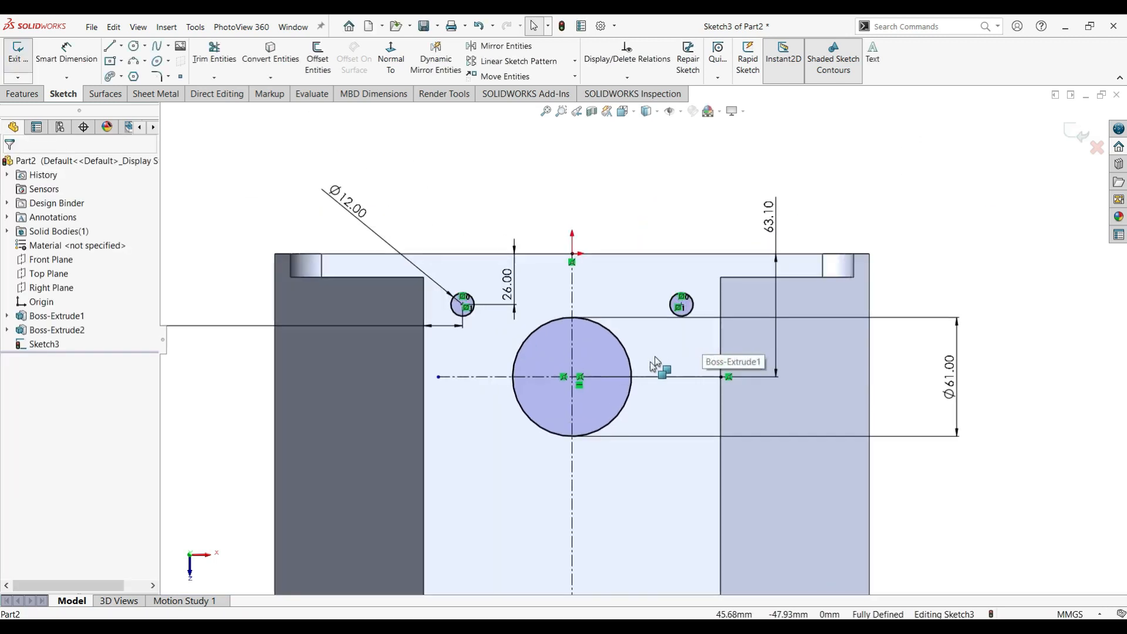
- Sketch a three-point arc slot about 6.5 mm wide with a 24 mm arc radius, crossing the horizontal centerline left of the large circle
ctrl+middle_drag(625, 397, 679, 288)
scroll(679, 288, down, 1)
scroll(678, 284, up, 1)
click(110, 77)
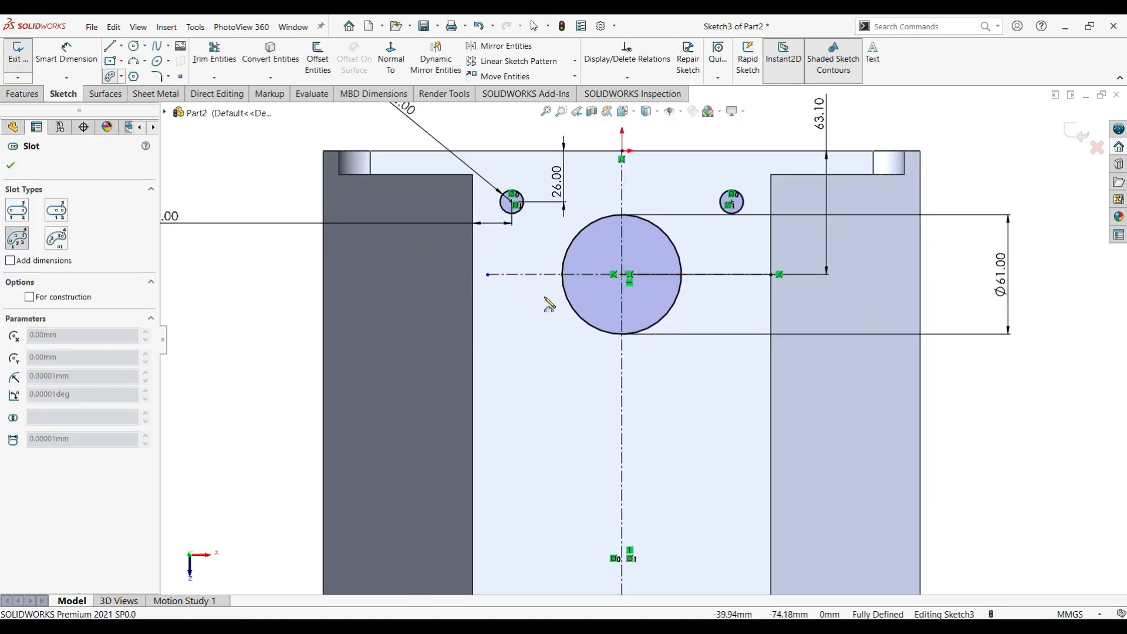
click(544, 304)
click(544, 237)
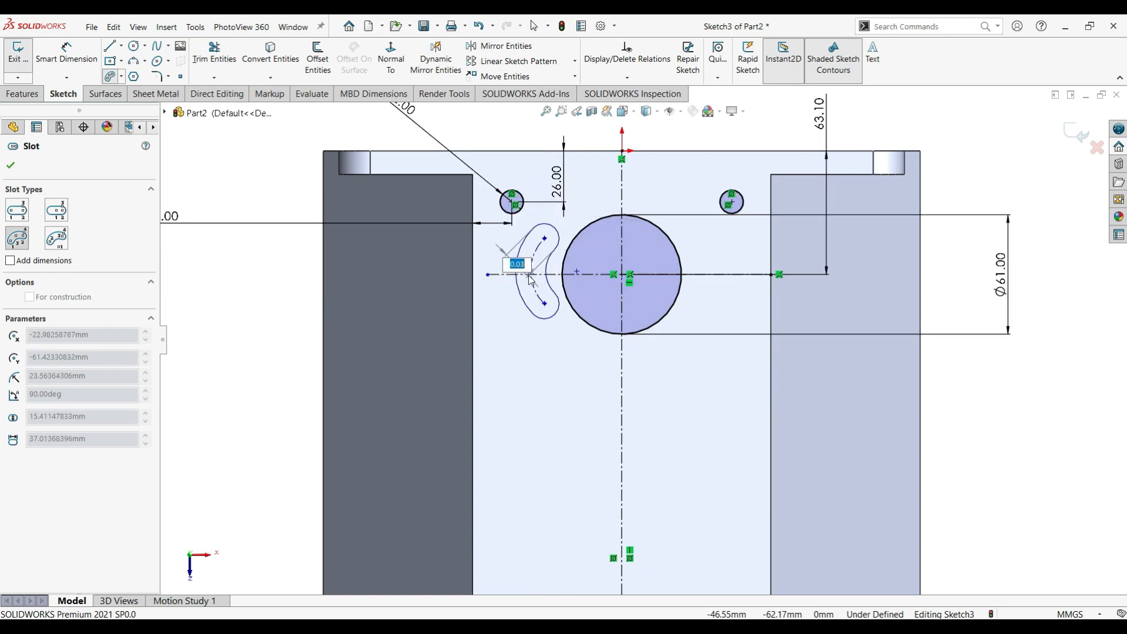
click(527, 283)
- Add a horizontal relation between the arc slot's middle point and the large circle's center
scroll(522, 317, up, 1)
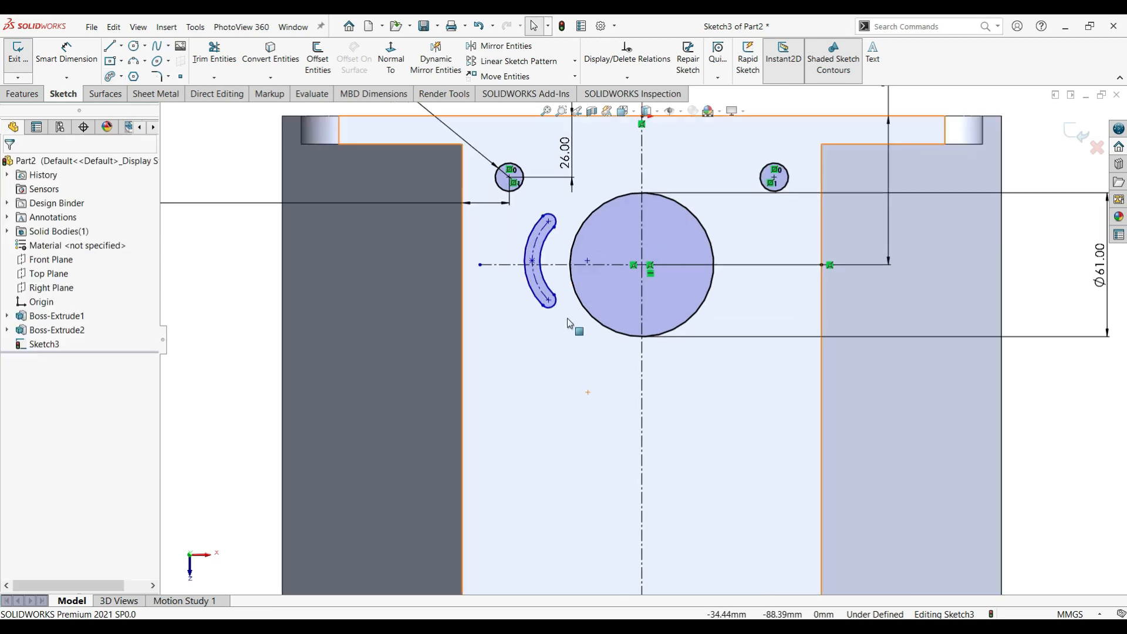
click(642, 264)
click(532, 261)
ctrl+click(642, 264)
click(584, 210)
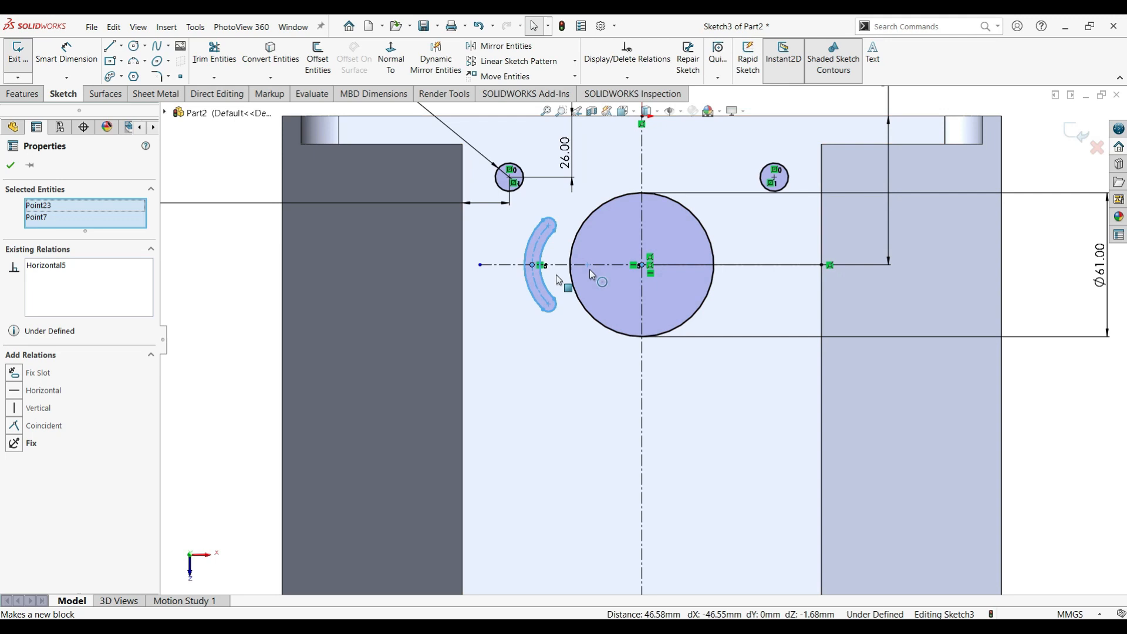
- Set the radius of the arc slot's outer arc to 18 mm
click(80, 54)
click(531, 238)
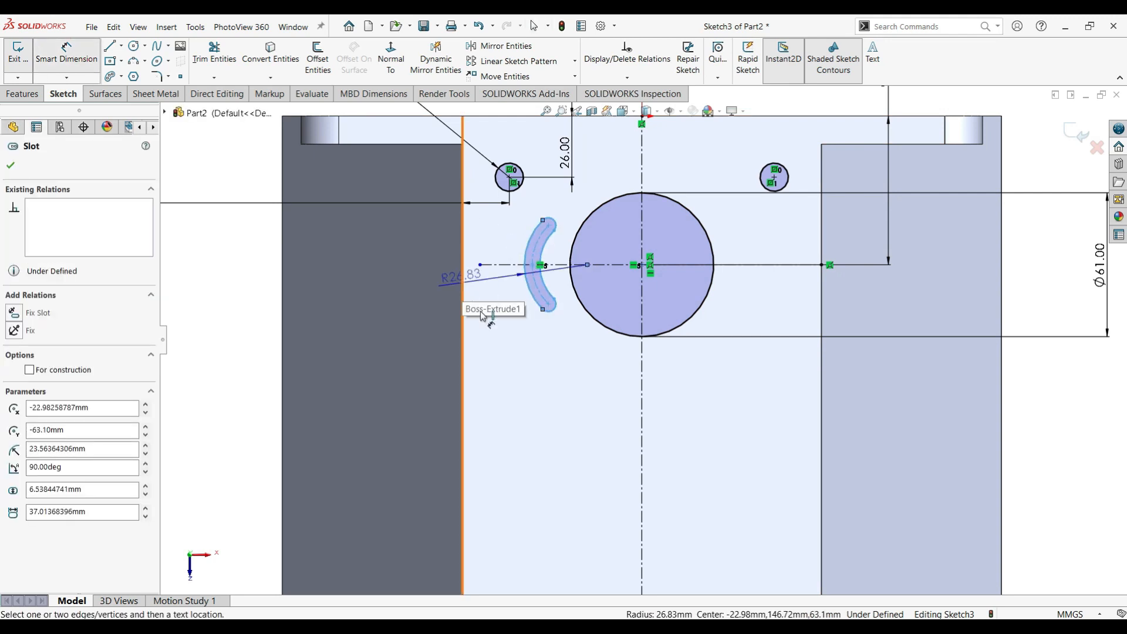
click(503, 332)
text(18)
key(Return)
- Set the radius of the arc slot's rounded end to 2 mm
scroll(550, 242, down, 1)
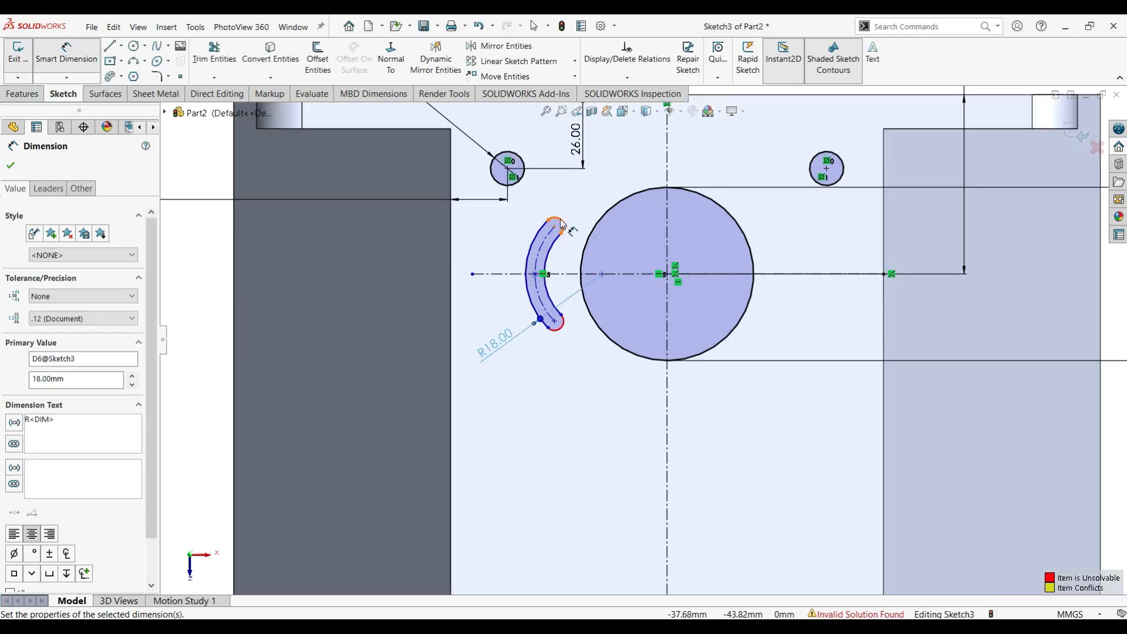
click(562, 225)
click(584, 192)
click(585, 197)
text(2)
key(Return)
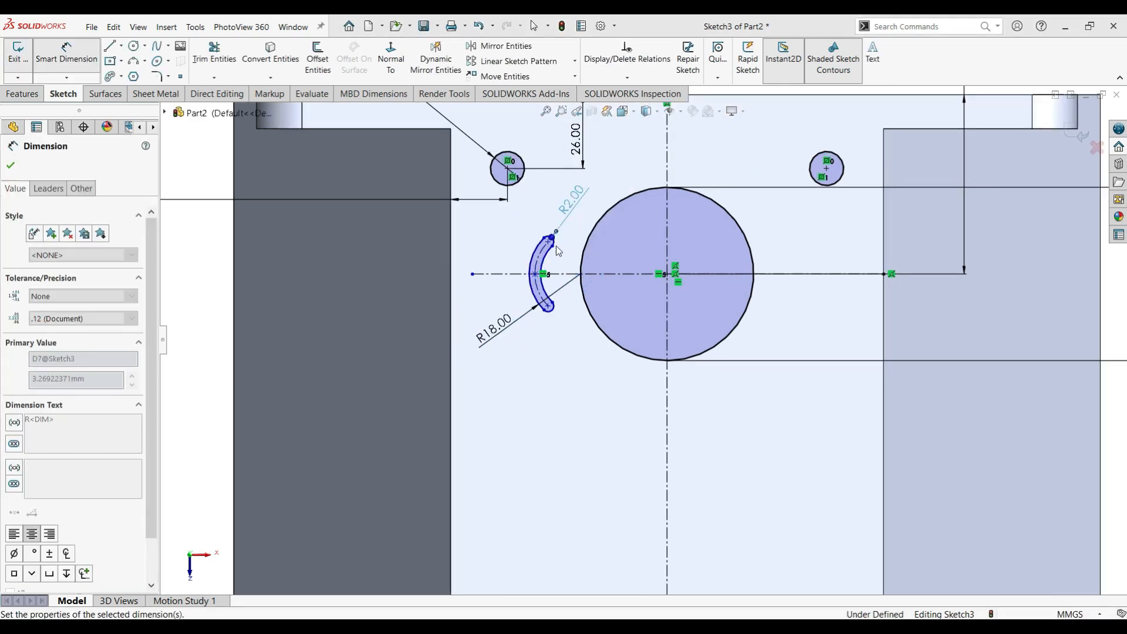
scroll(613, 320, up, 2)
scroll(612, 319, down, 2)
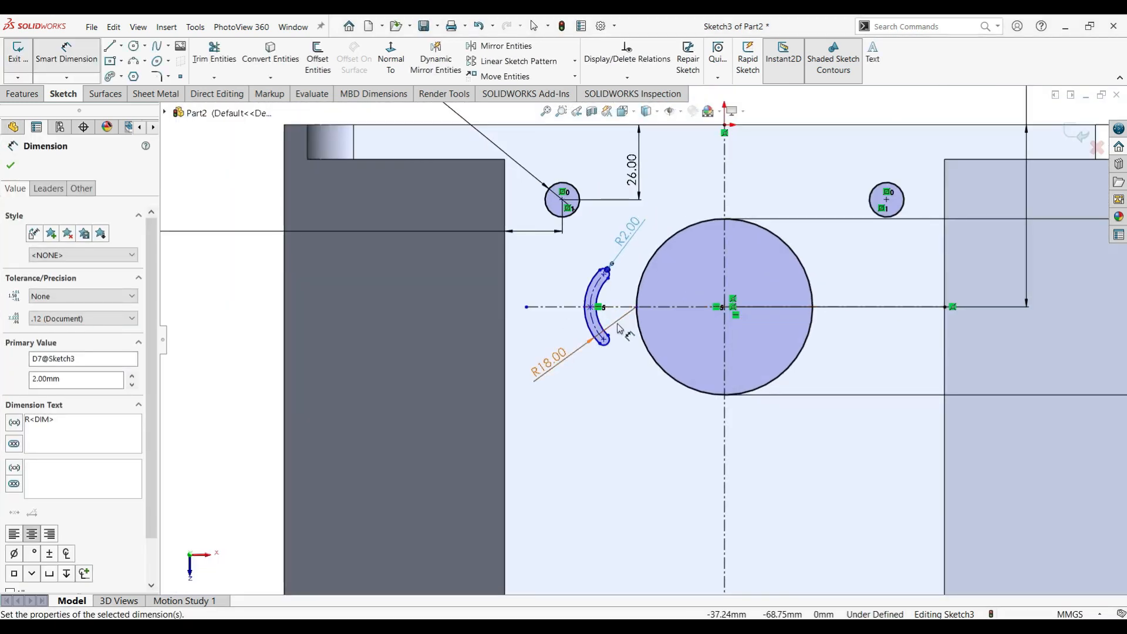
- Dimension the arc slot's middle point 29.6 mm from the left side edge of the face
click(505, 308)
click(590, 307)
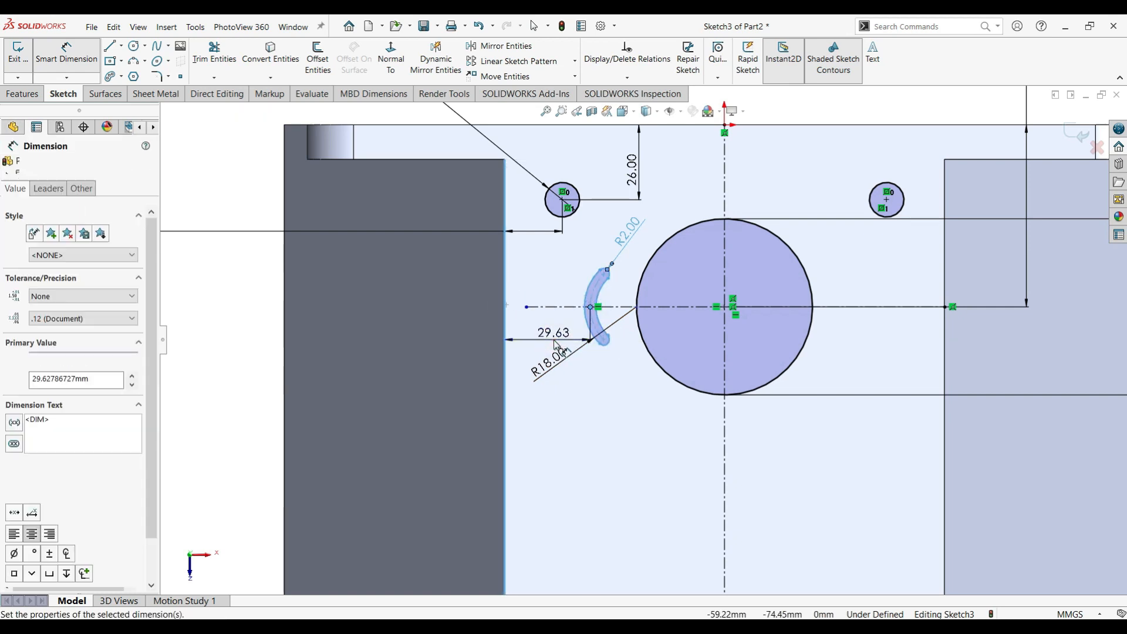
click(556, 345)
text(29.6)
key(Return)
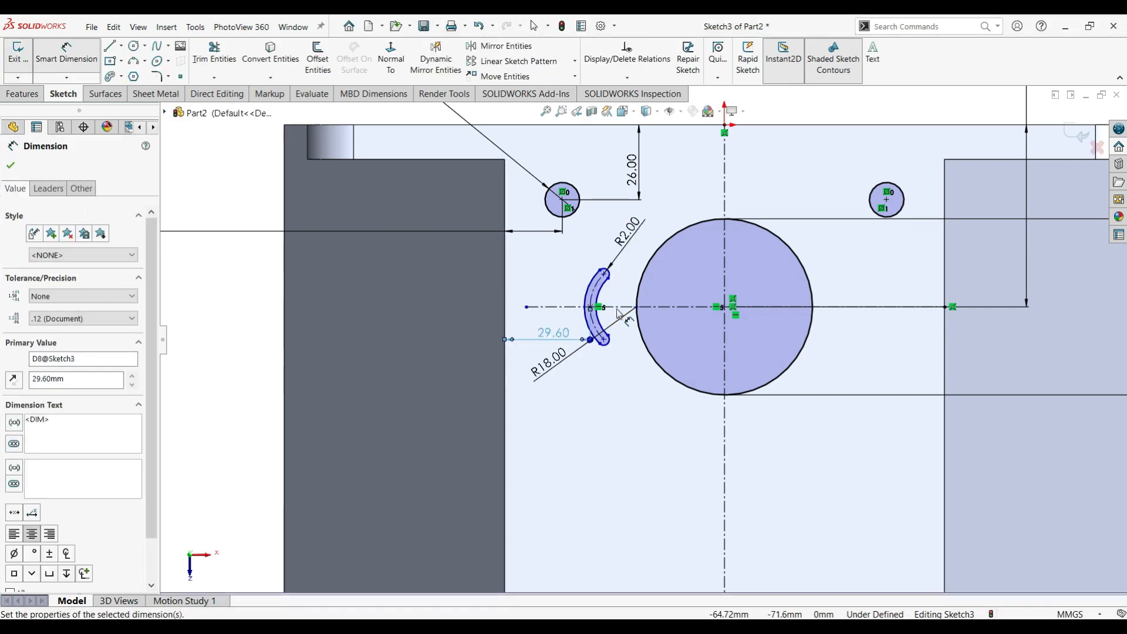
scroll(633, 329, up, 2)
scroll(598, 310, down, 1)
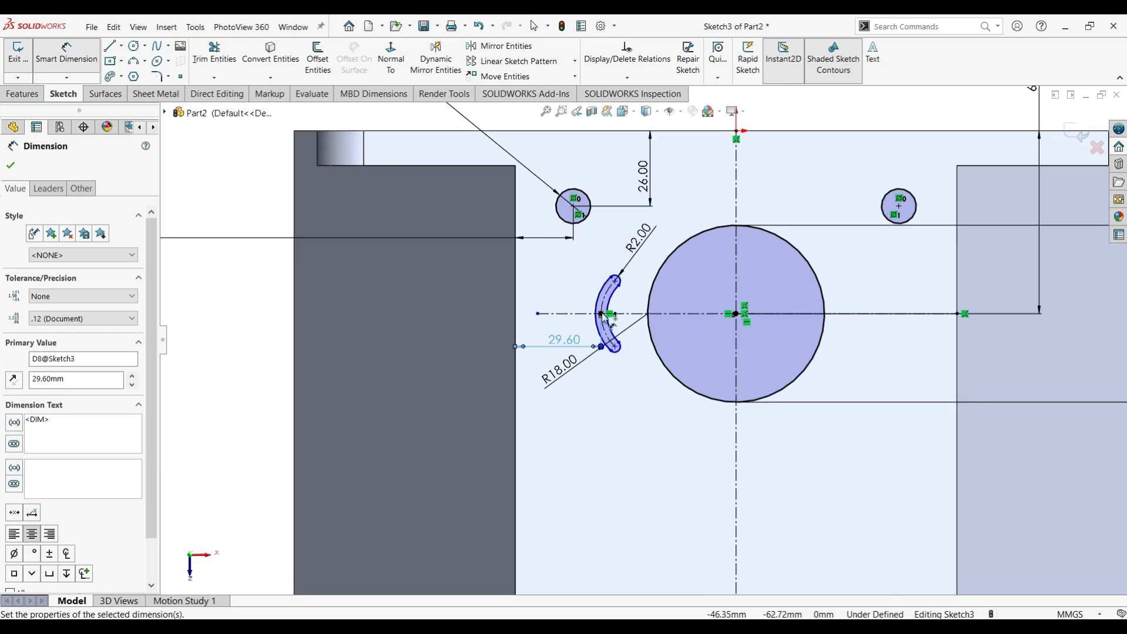
click(603, 313)
click(612, 131)
click(714, 167)
key(Escape)
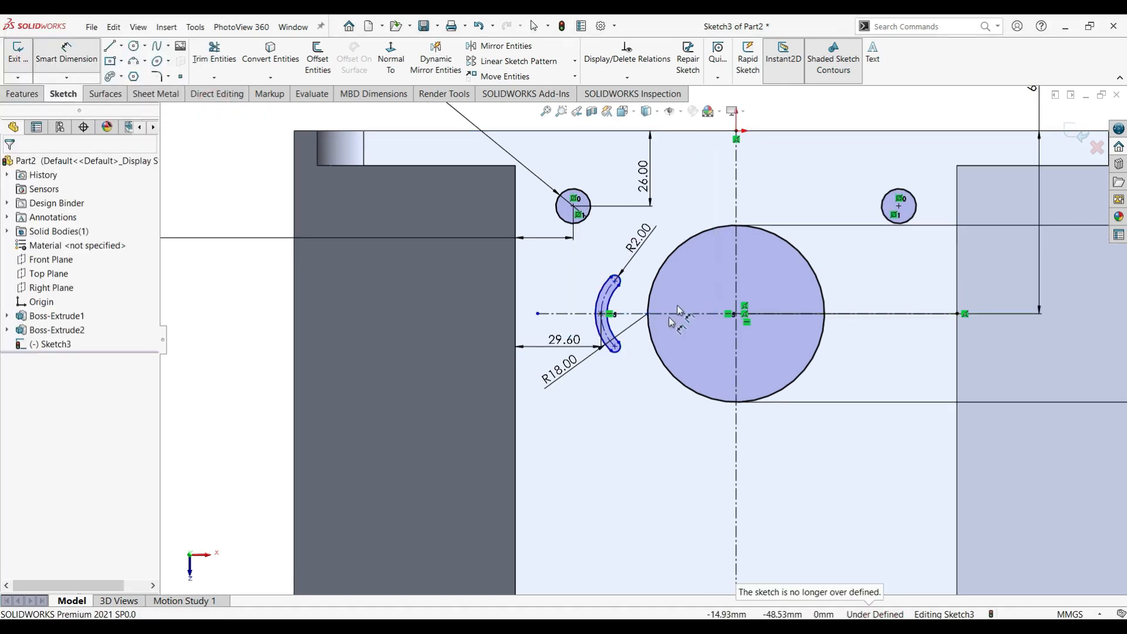
- Mirror the arc slot about the vertical centerline to the other side of the large circle
scroll(614, 337, up, 2)
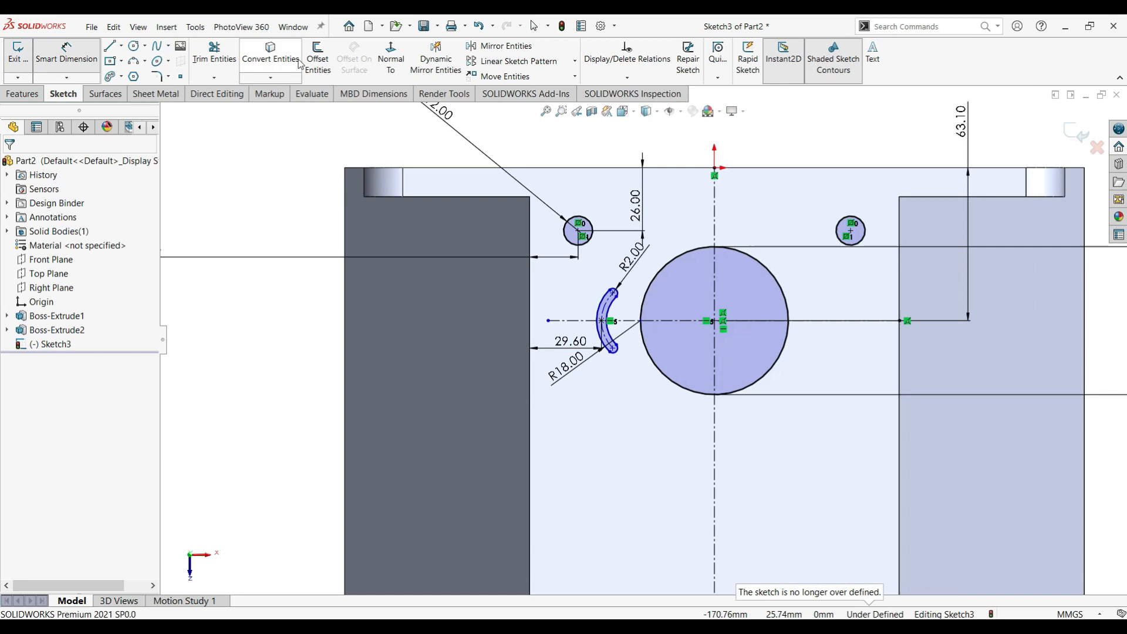
click(499, 45)
click(714, 218)
key(Return)
scroll(743, 425, up, 1)
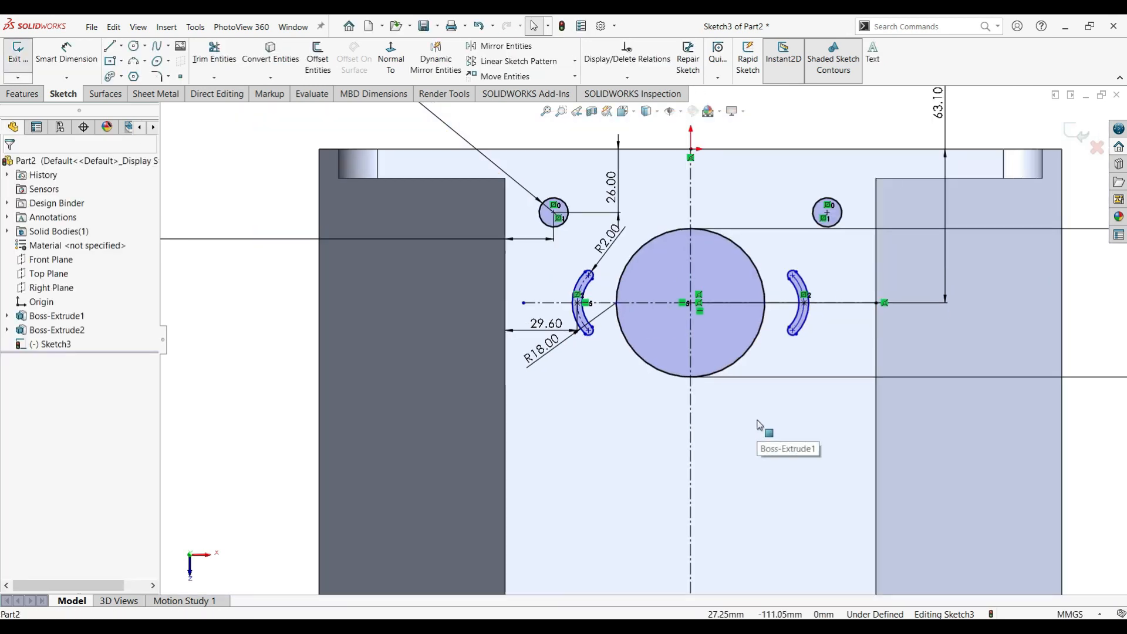
- Linear-pattern the large circle, both small circles and both arc slots down the face with 4 instances, 93.6 mm spacing and a 270° direction
scroll(756, 422, up, 5)
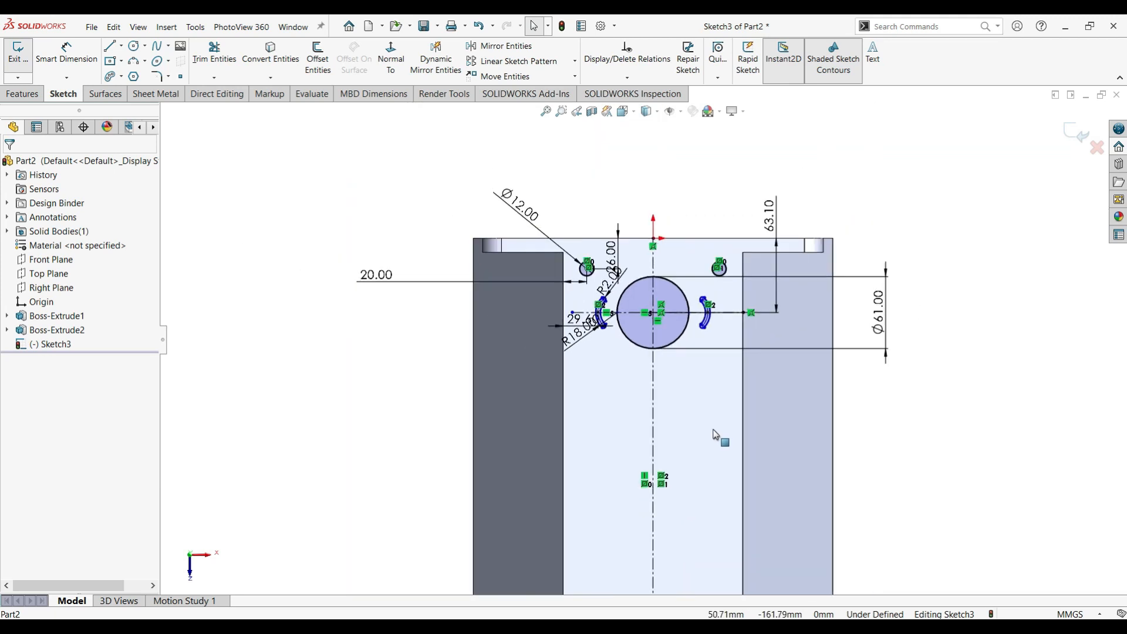
scroll(690, 359, down, 5)
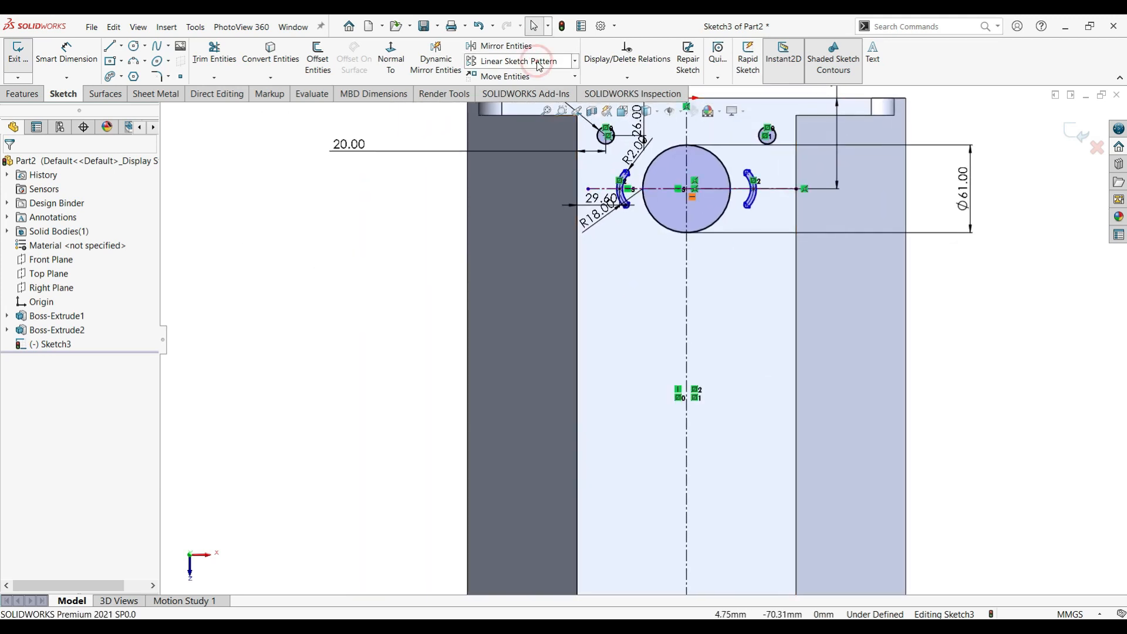
click(516, 62)
scroll(711, 197, down, 3)
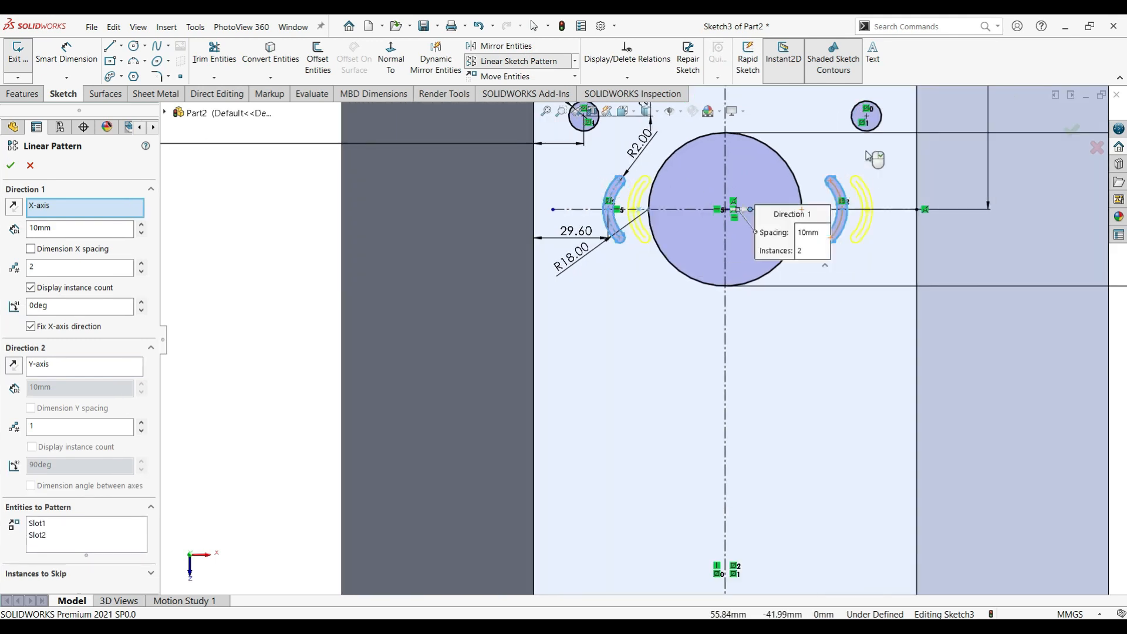
click(736, 253)
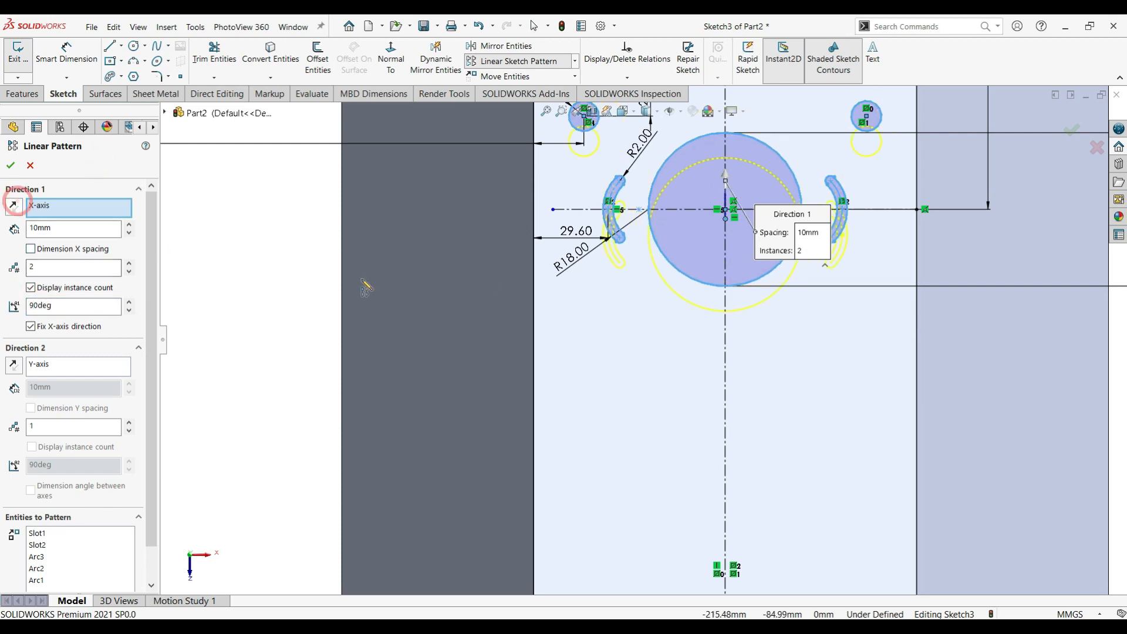
click(14, 205)
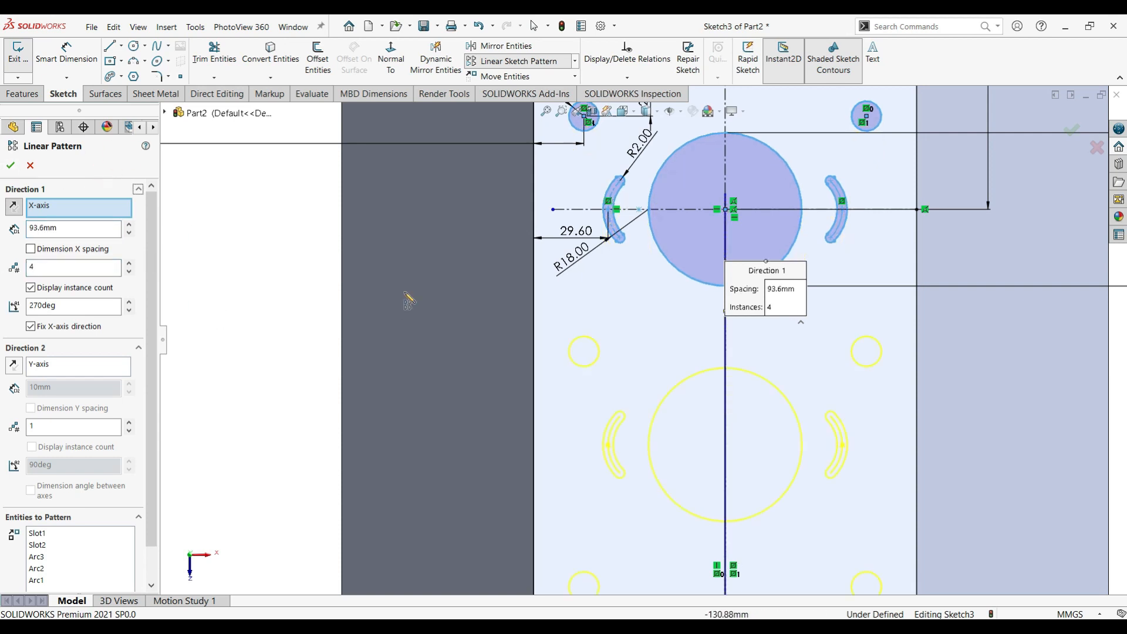
scroll(634, 424, up, 6)
click(11, 165)
scroll(741, 411, down, 3)
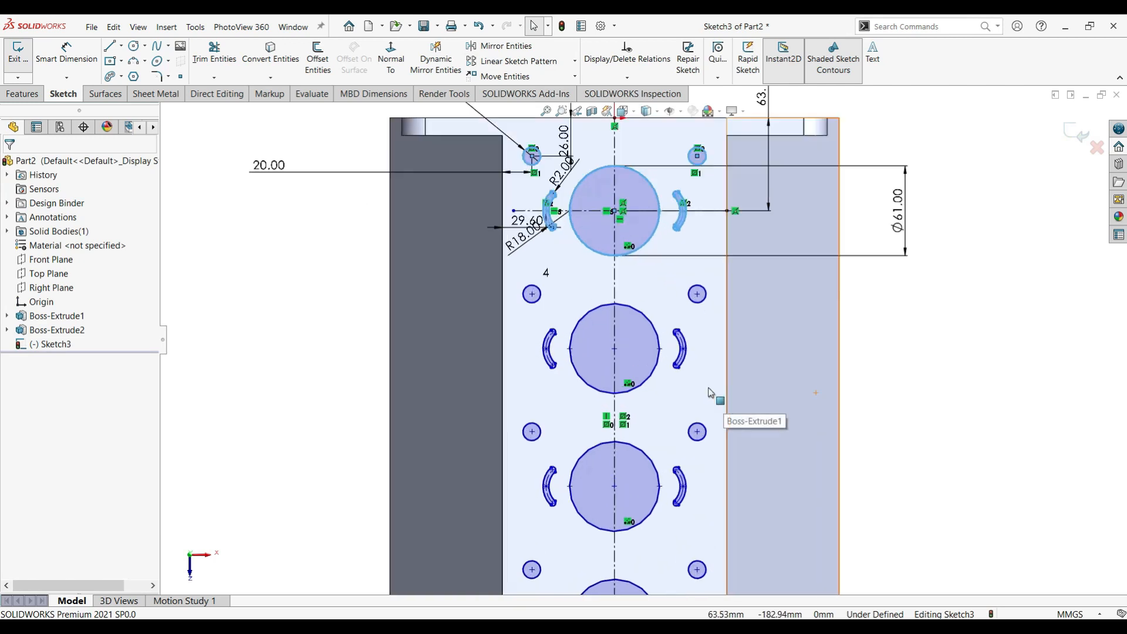
- Linear-pattern the lowest pair of small circles together with the original slots and circles, using 2 instances, 61+32.6 mm spacing and 270°
scroll(710, 393, up, 3)
scroll(675, 468, down, 3)
ctrl+middle_drag(694, 498, 731, 386)
key(Return)
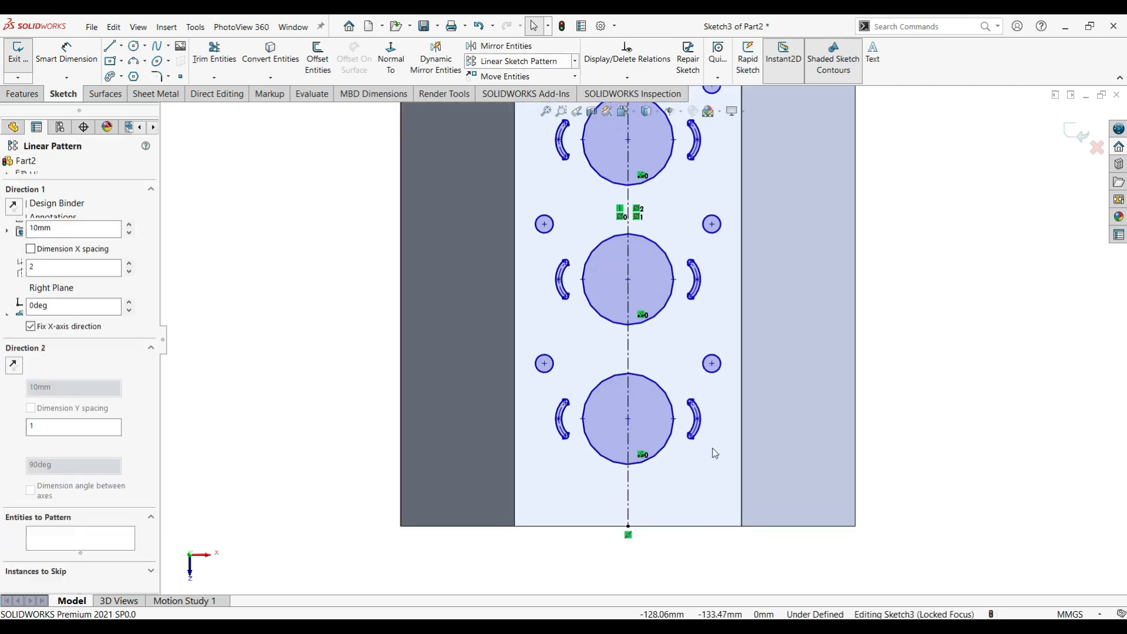
click(717, 365)
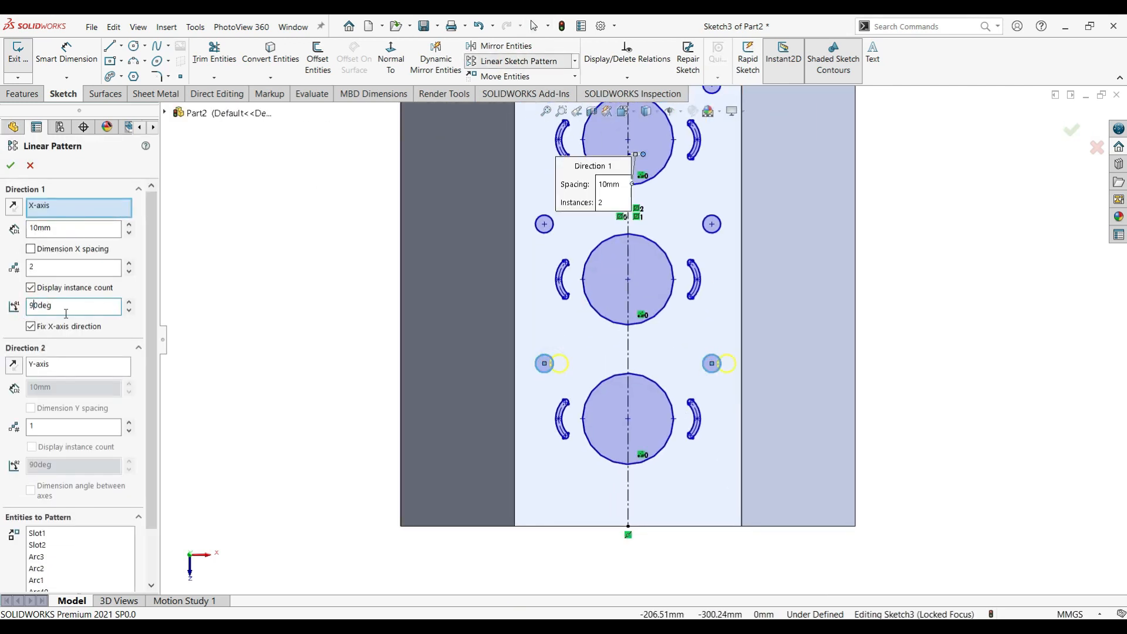
click(14, 206)
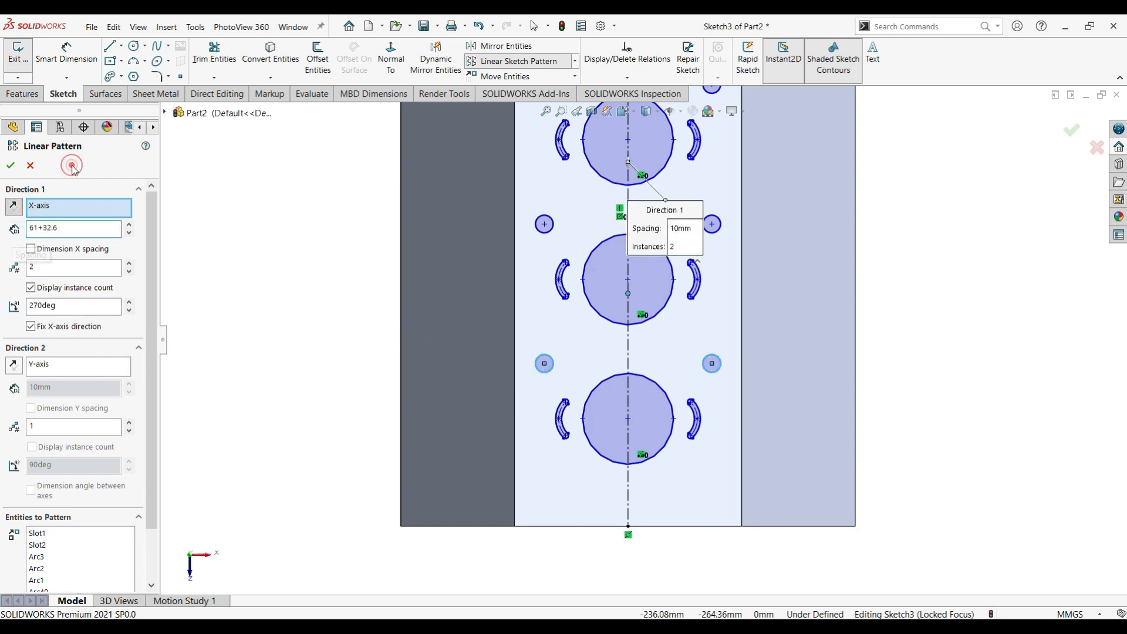
key(Return)
scroll(710, 441, up, 3)
scroll(681, 276, down, 4)
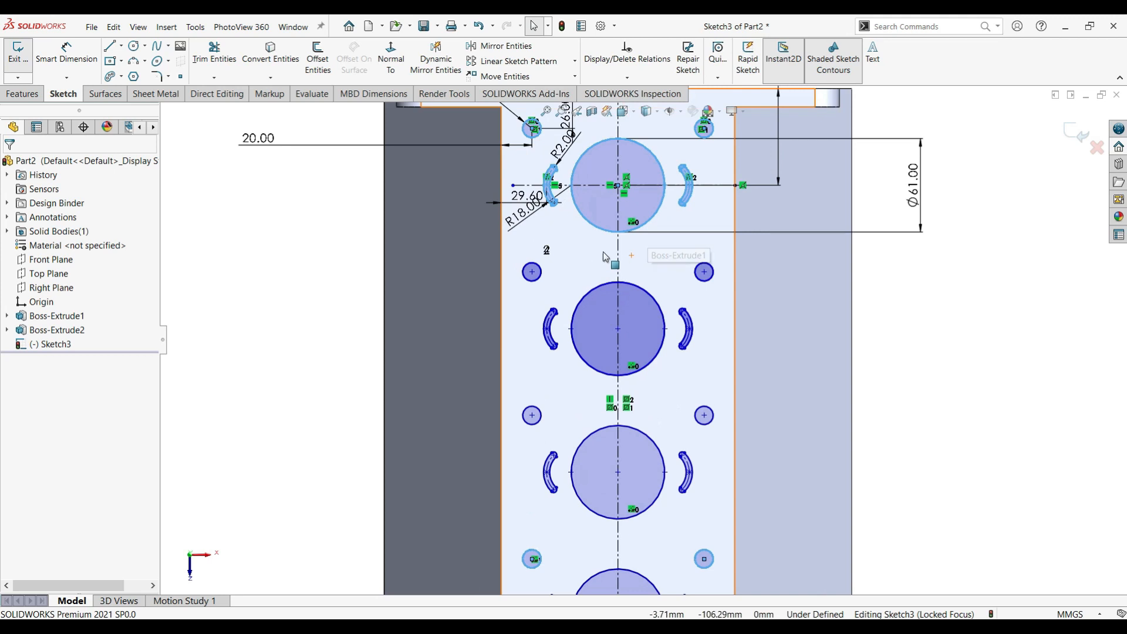
- Dimension the vertical distance between the centers of the first and second large circles
scroll(680, 271, down, 2)
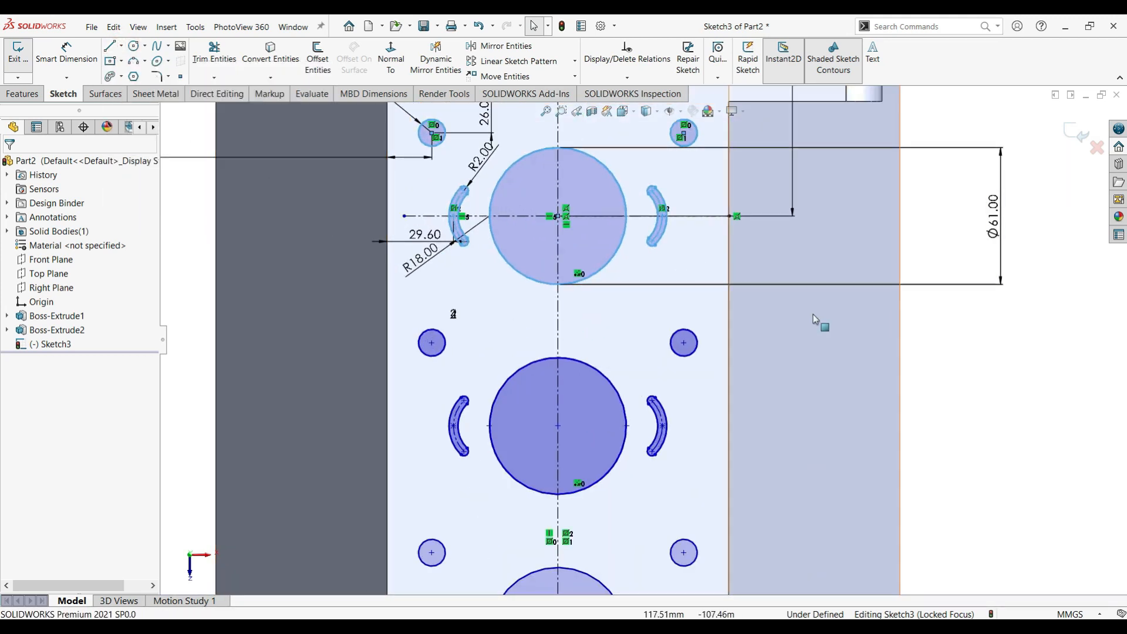
scroll(813, 315, up, 3)
scroll(763, 352, down, 4)
ctrl+middle_drag(698, 301, 698, 302)
click(71, 50)
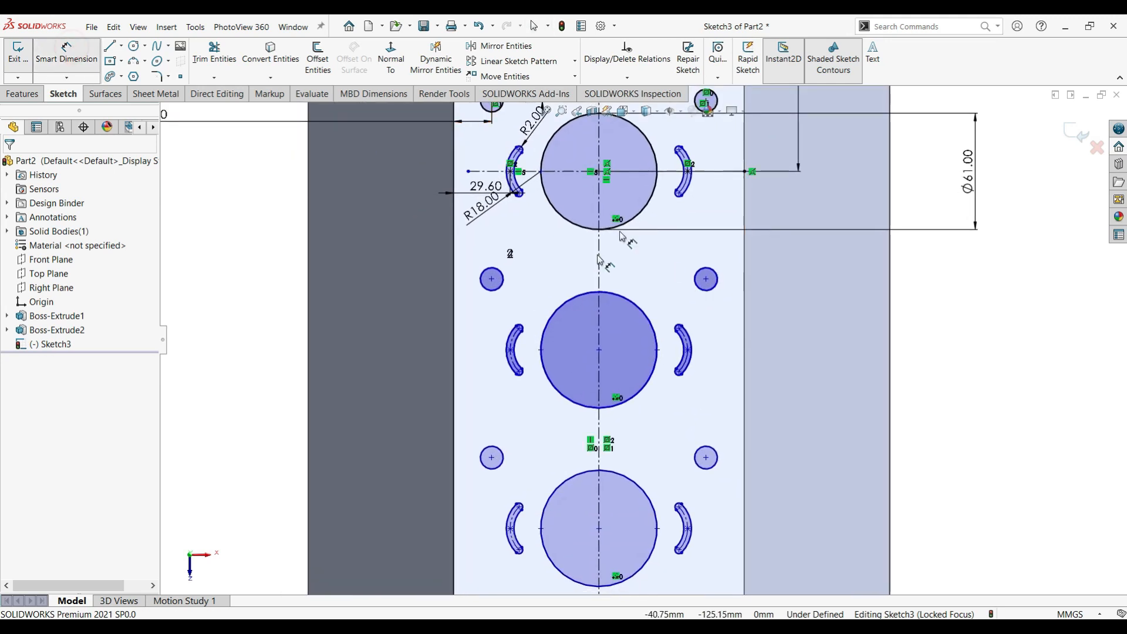
click(599, 172)
click(599, 350)
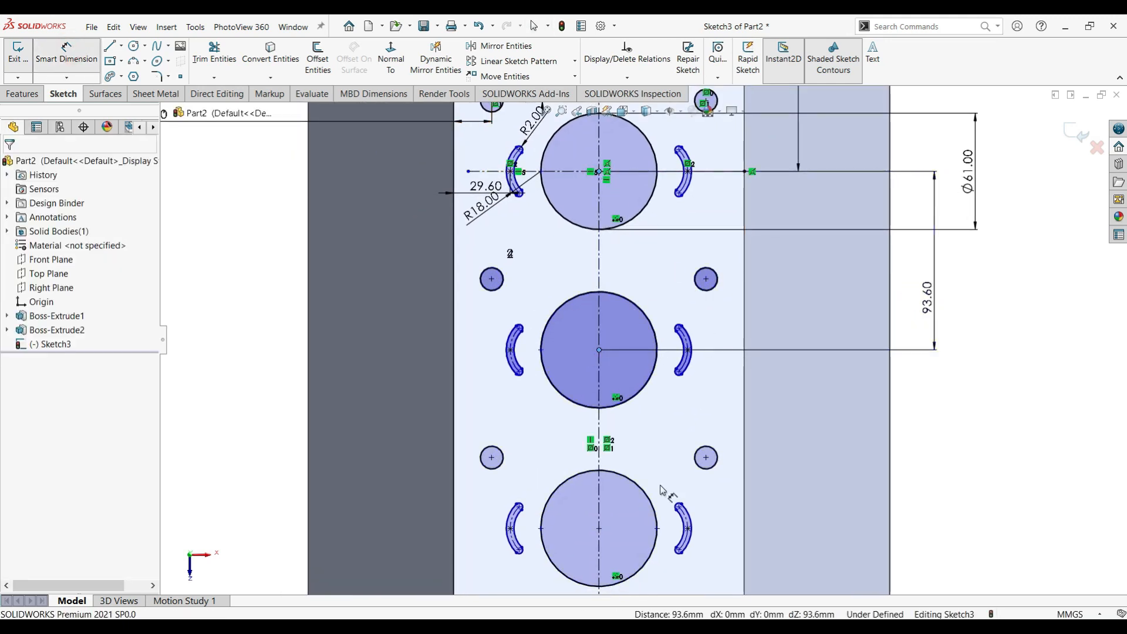
click(935, 264)
key(Return)
scroll(554, 303, up, 1)
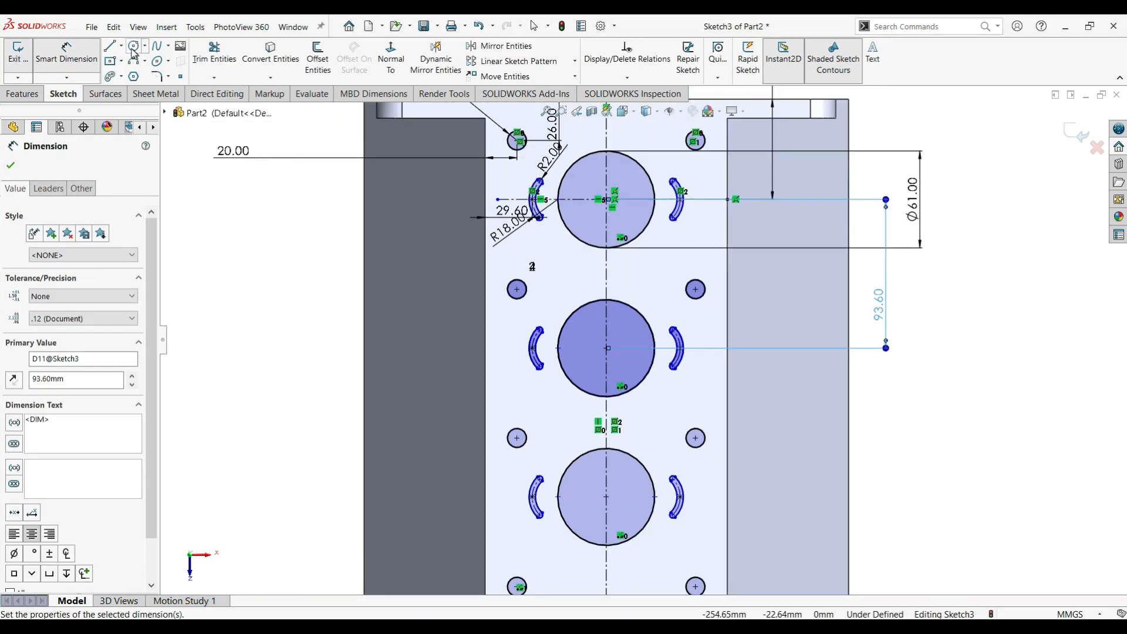
click(14, 164)
- Sketch a horizontal construction line between the first and second large circles, starting in line with the first circle's left quadrant
click(122, 46)
click(128, 76)
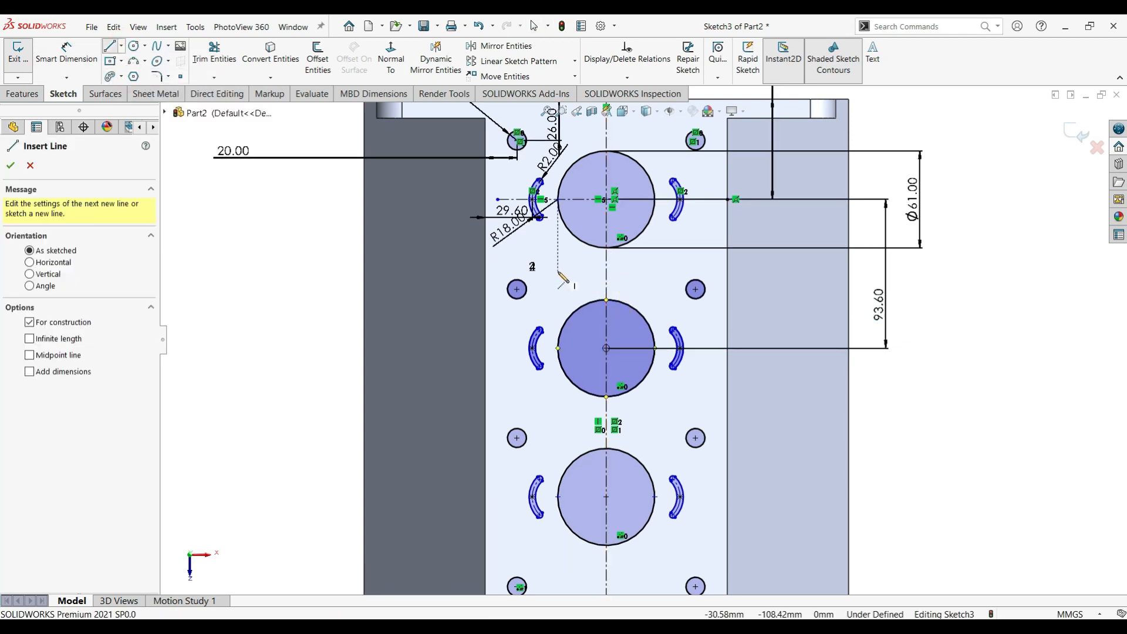
drag(557, 271, 664, 271)
key(Escape)
scroll(646, 209, down, 3)
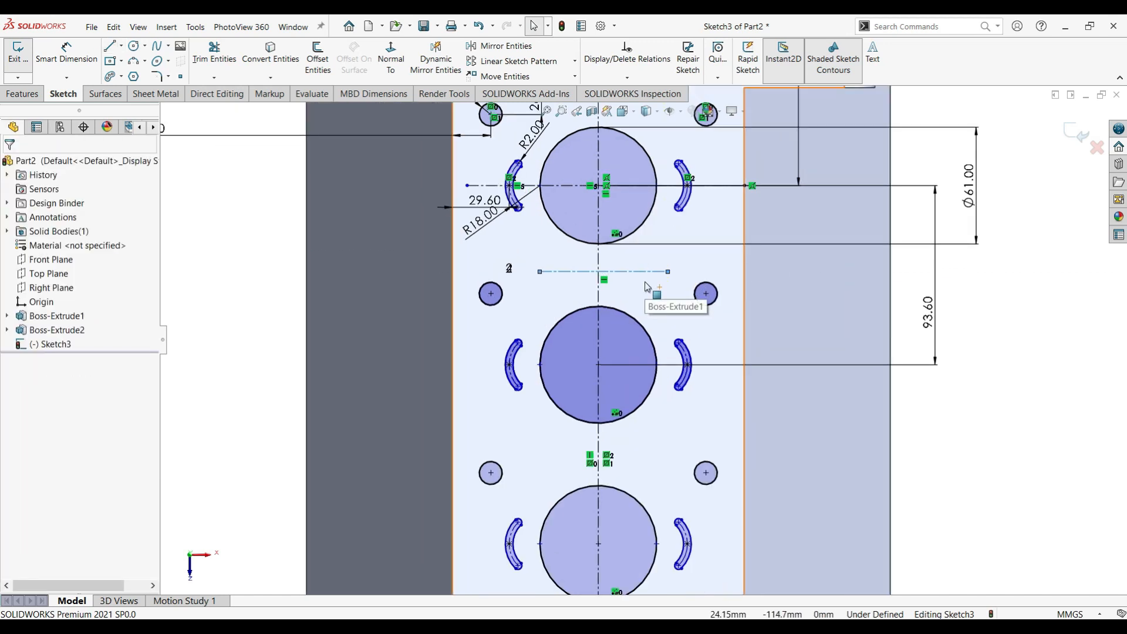
- Make the centers of the first and second large circles symmetric about the horizontal construction line
click(604, 199)
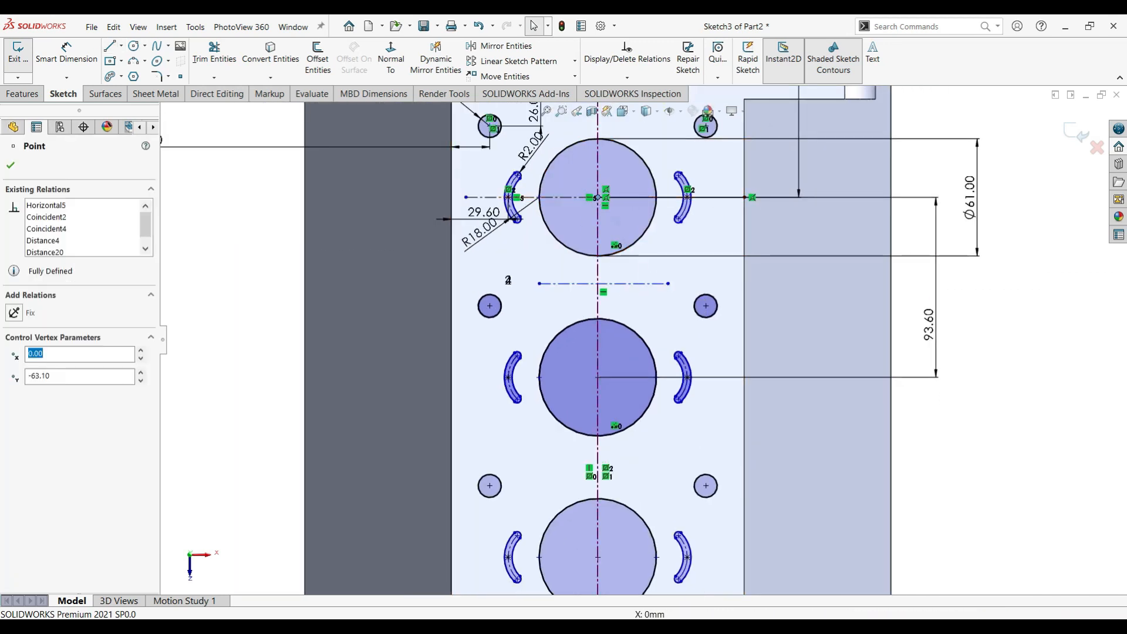
click(628, 283)
ctrl+click(598, 378)
ctrl+click(598, 378)
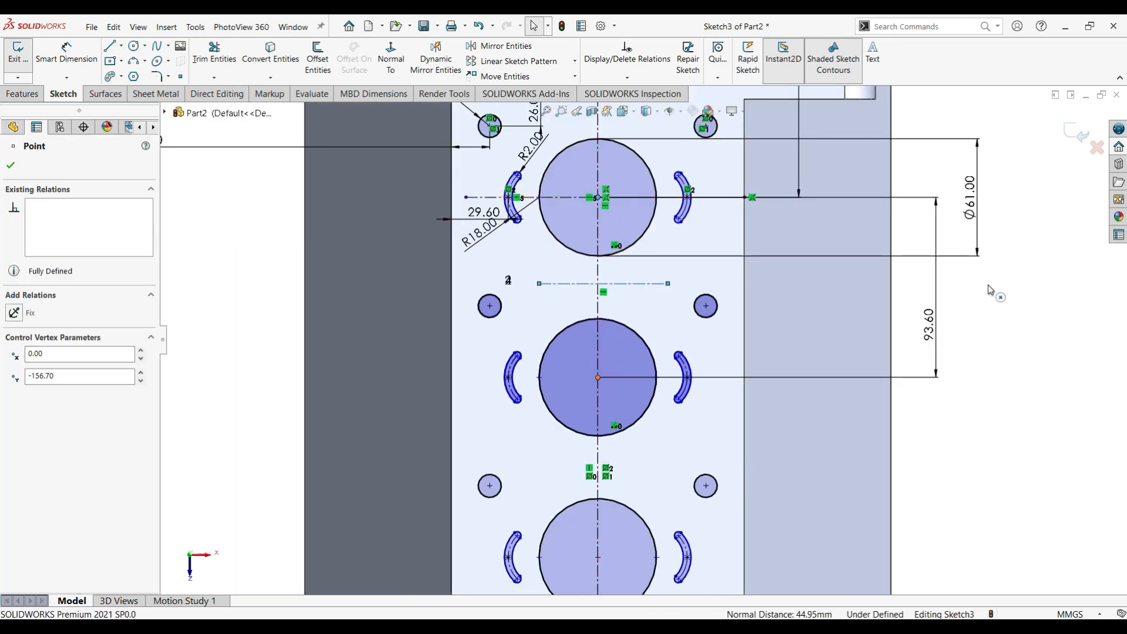
right_click(990, 285)
click(1012, 268)
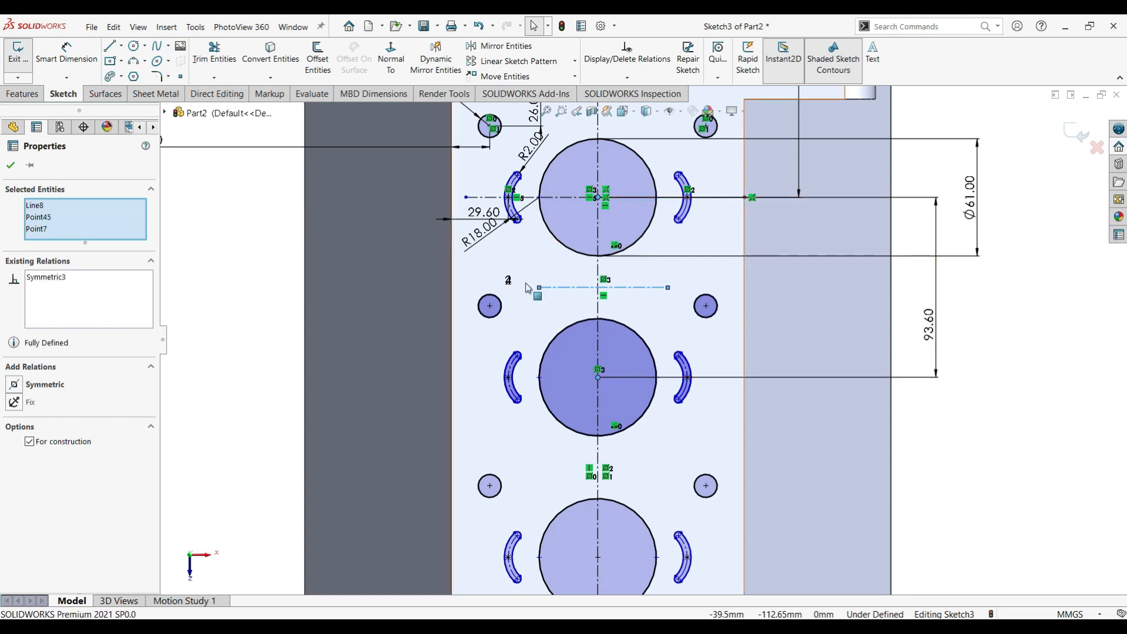
- Sketch a circle about 10 mm in diameter at the construction line's left end and one about 6.7 mm beside it on the line
click(134, 46)
click(539, 287)
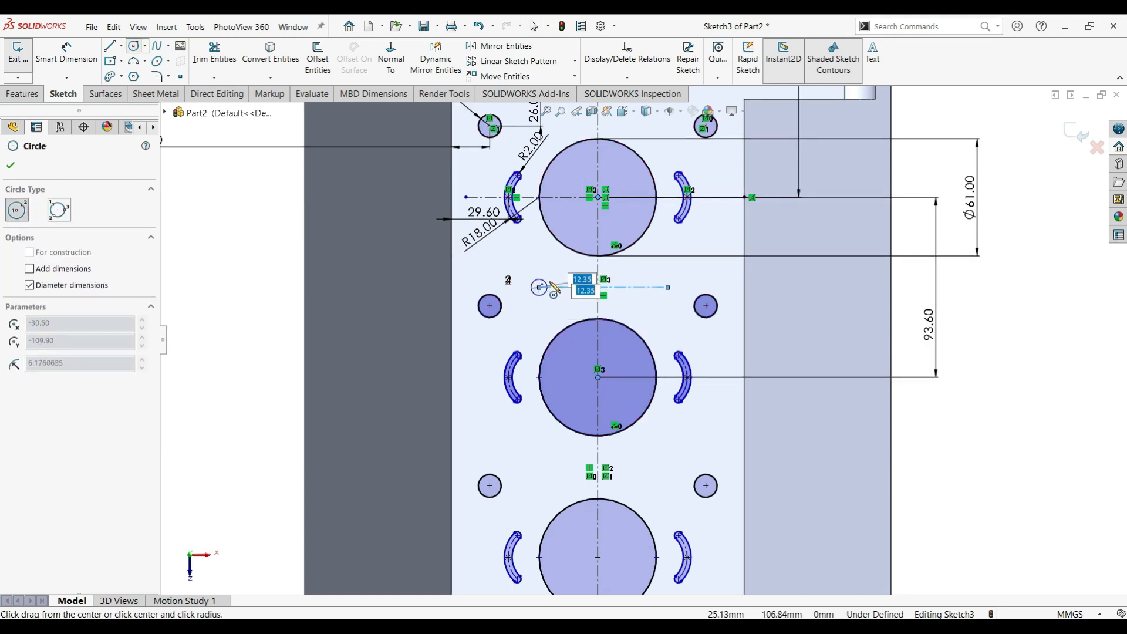
click(547, 283)
click(562, 288)
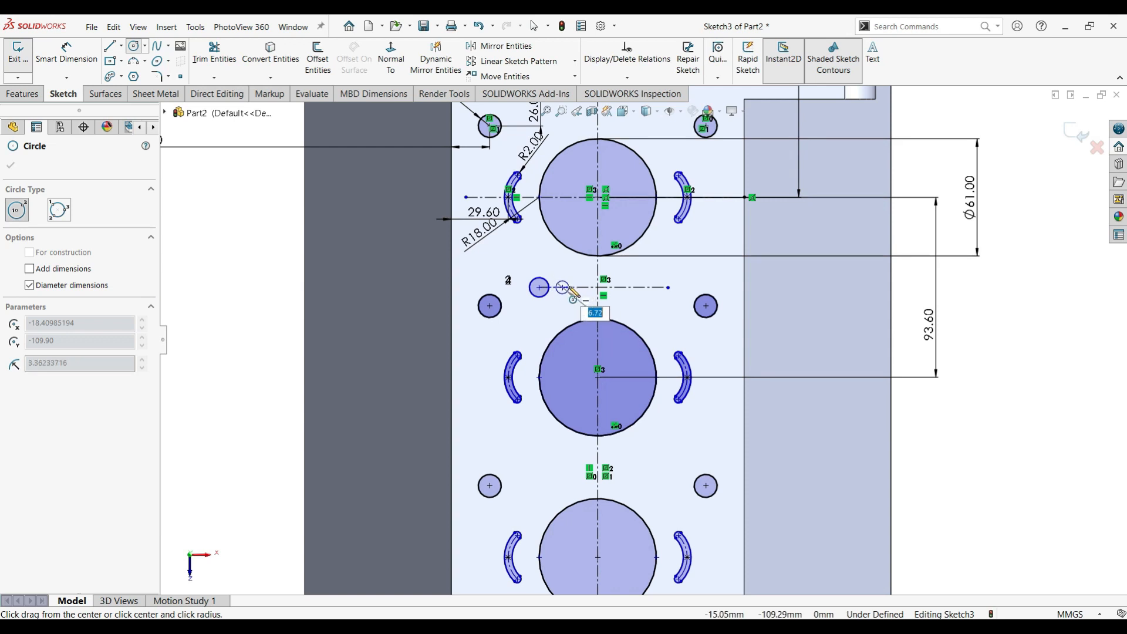
click(569, 287)
- Dimension the diameter of the circle at the line's end as 6 mm and the neighbouring smaller circle as 3 mm
scroll(579, 291, down, 1)
click(66, 53)
scroll(558, 285, down, 4)
click(512, 323)
click(508, 374)
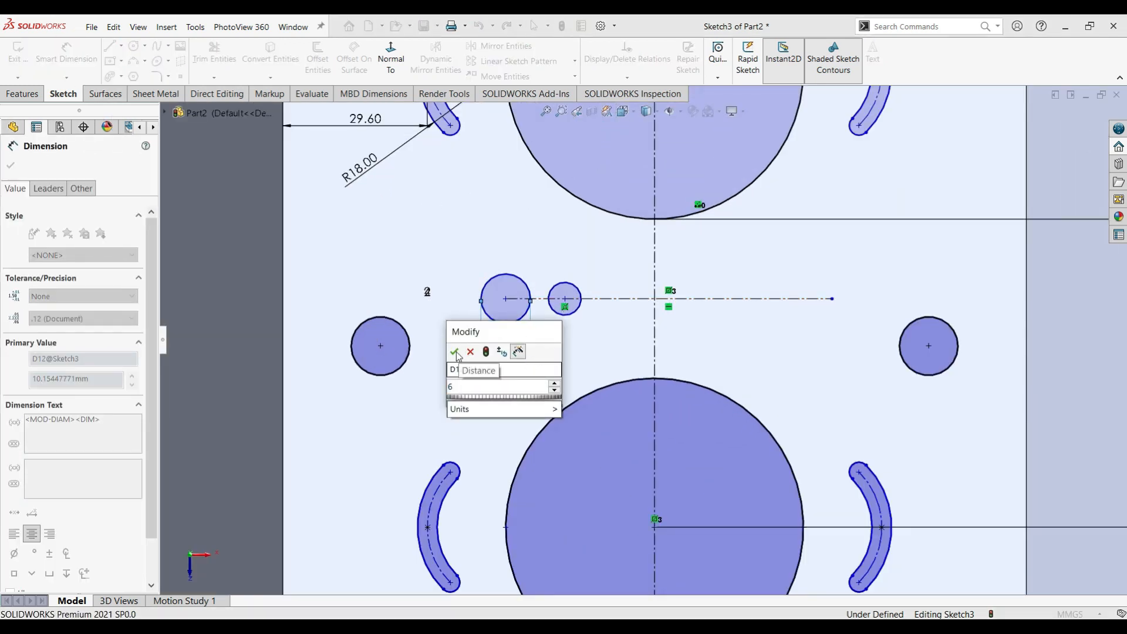
key(Return)
click(574, 286)
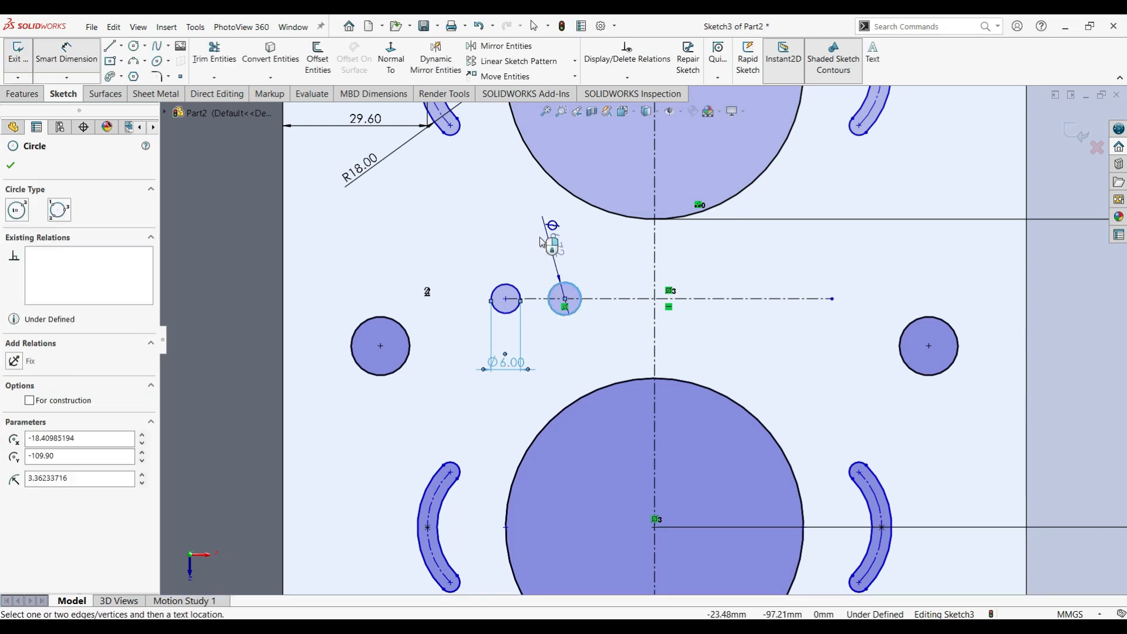
click(541, 241)
key(Return)
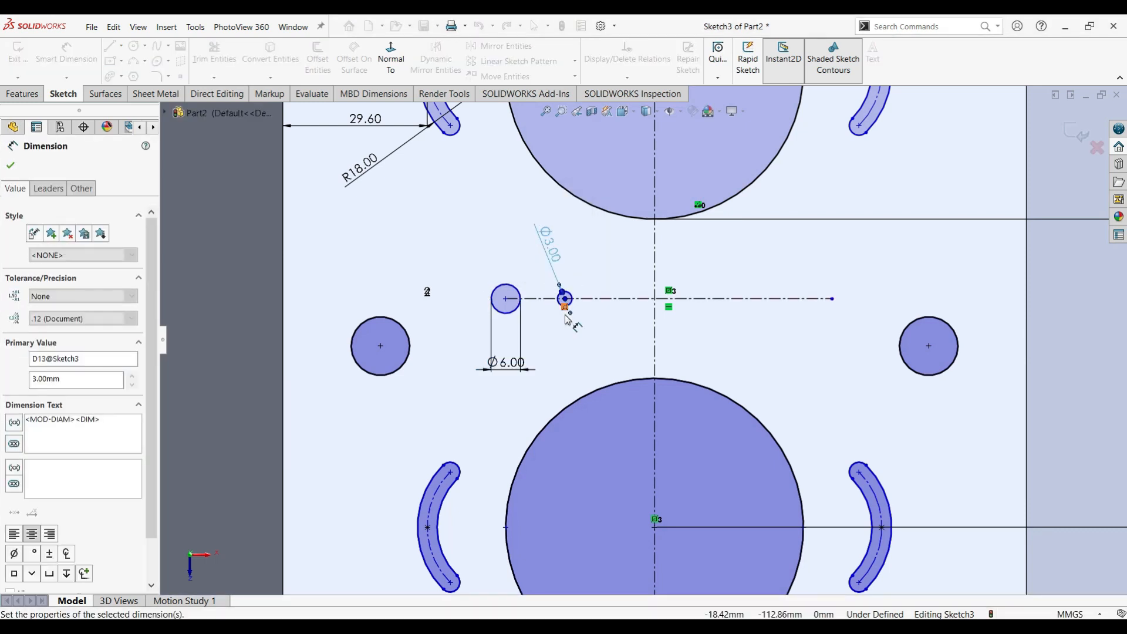
scroll(546, 308, down, 2)
click(12, 166)
- Dimension the center distance between the 6 mm and 3 mm circles as 10 mm
click(489, 295)
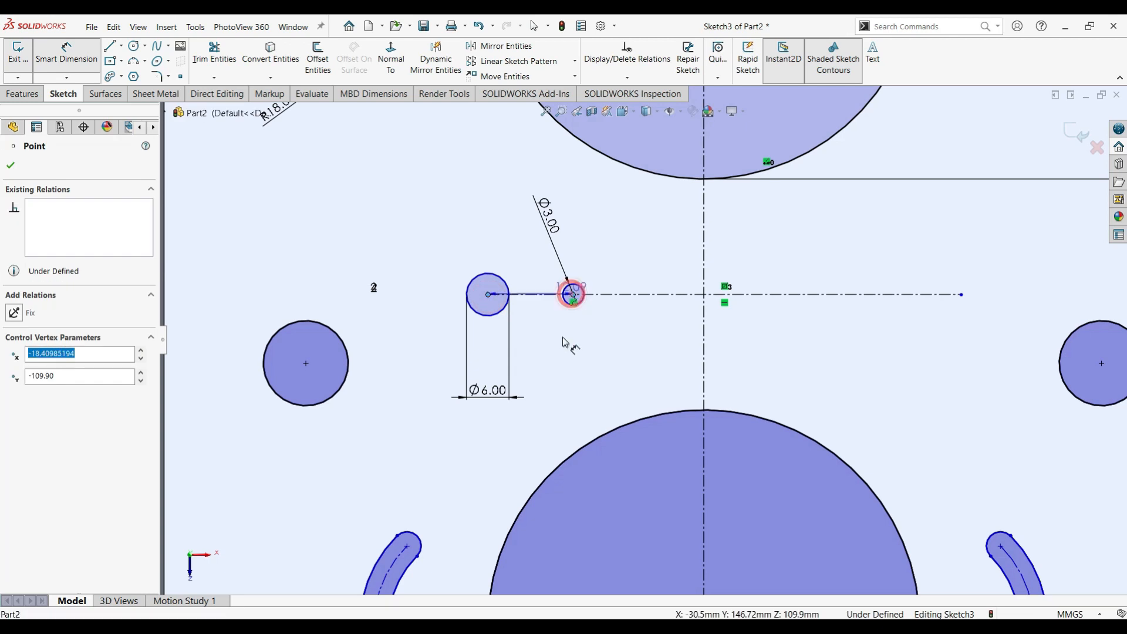
click(573, 294)
click(612, 350)
text(10)
key(Return)
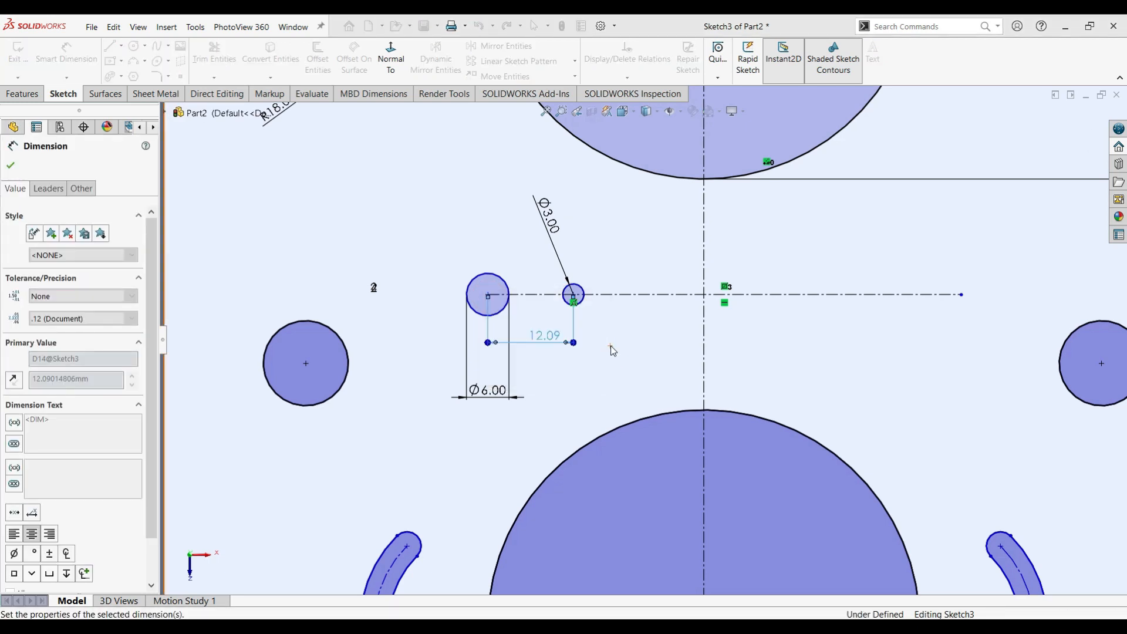
- Set the center distance between the 6 mm and 3 mm circles to 8 mm
double_click(537, 335)
text(8)
key(Return)
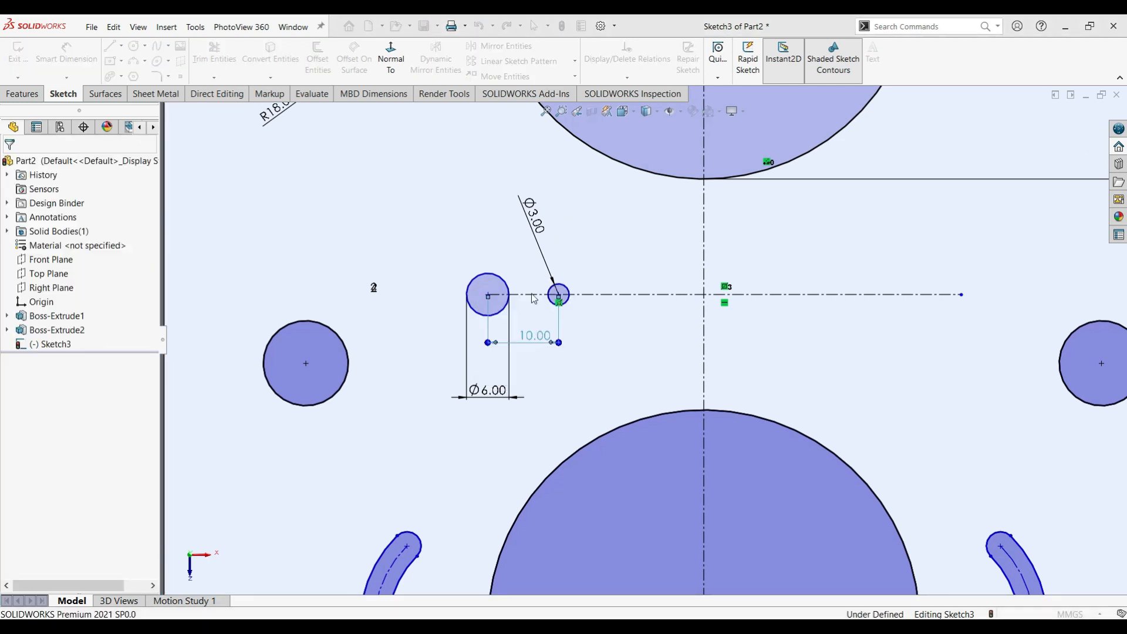
key(Escape)
key(Escape)
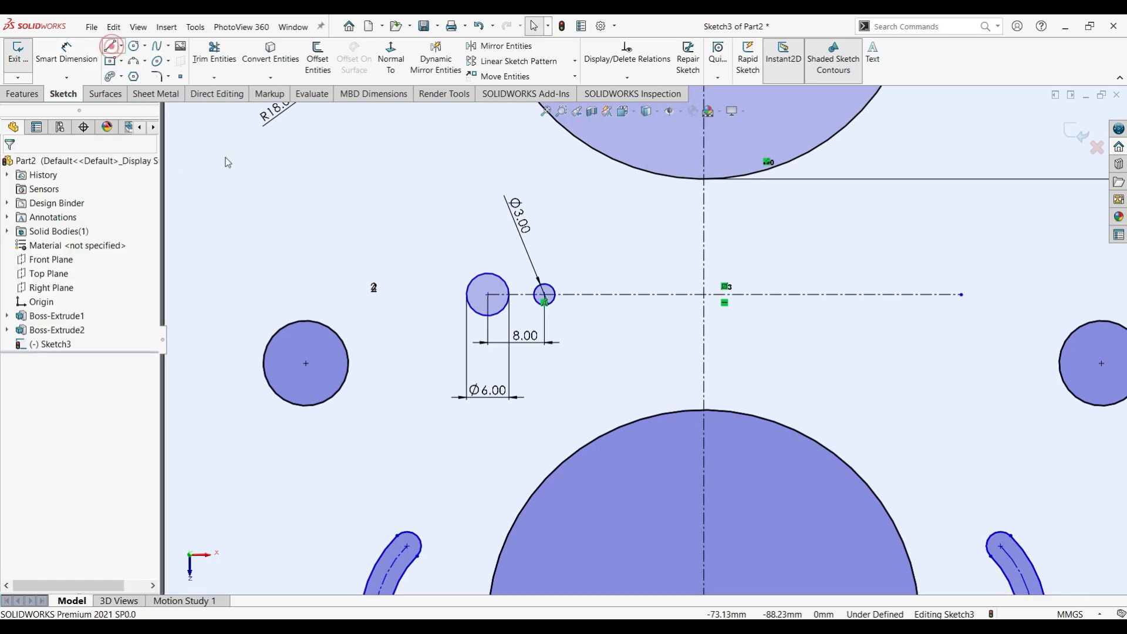
- Sketch a line tangent to the upper sides of the 6 mm and 3 mm circles
click(488, 273)
scroll(540, 283, down, 5)
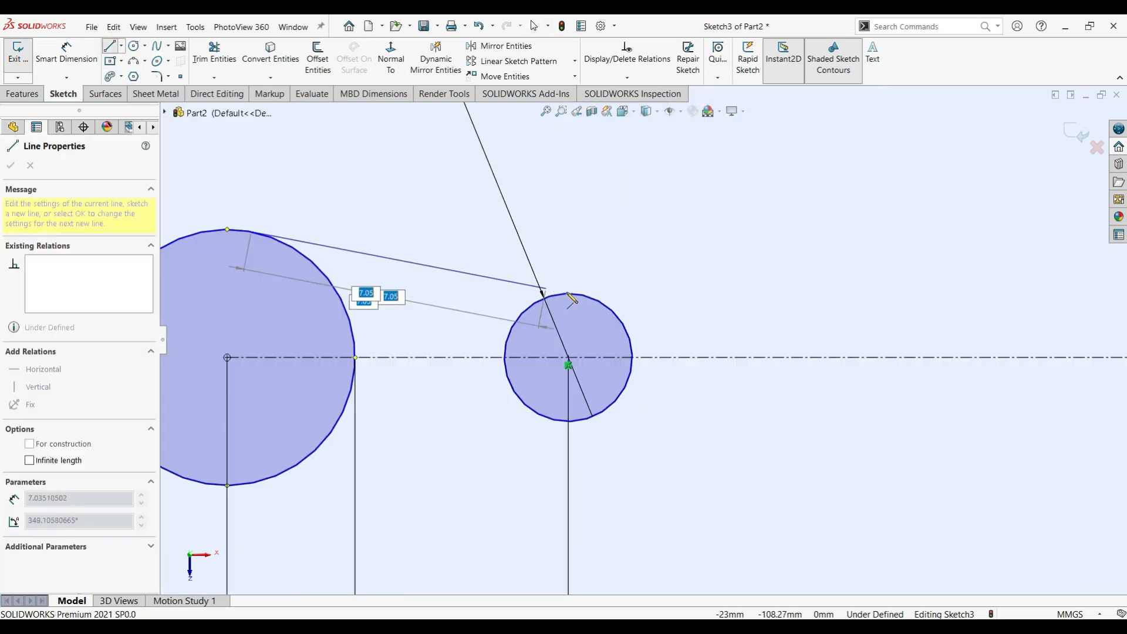
click(602, 307)
scroll(646, 343, up, 6)
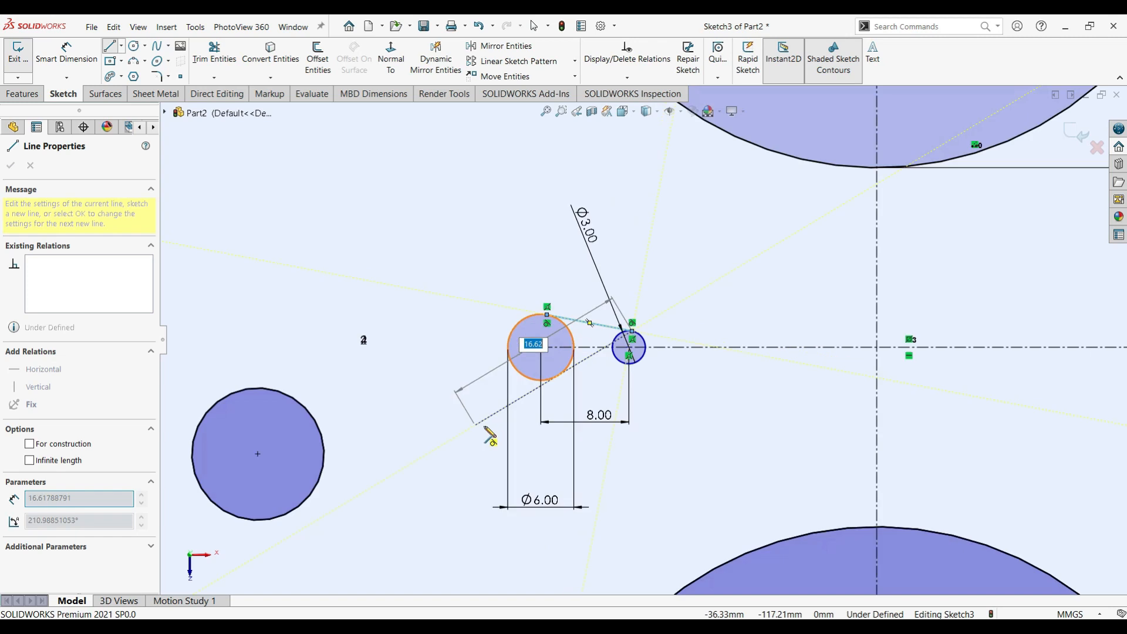
key(Escape)
- Sketch a second line tangent to the lower sides of the 6 mm and 3 mm circles
scroll(484, 429, down, 5)
key(l)
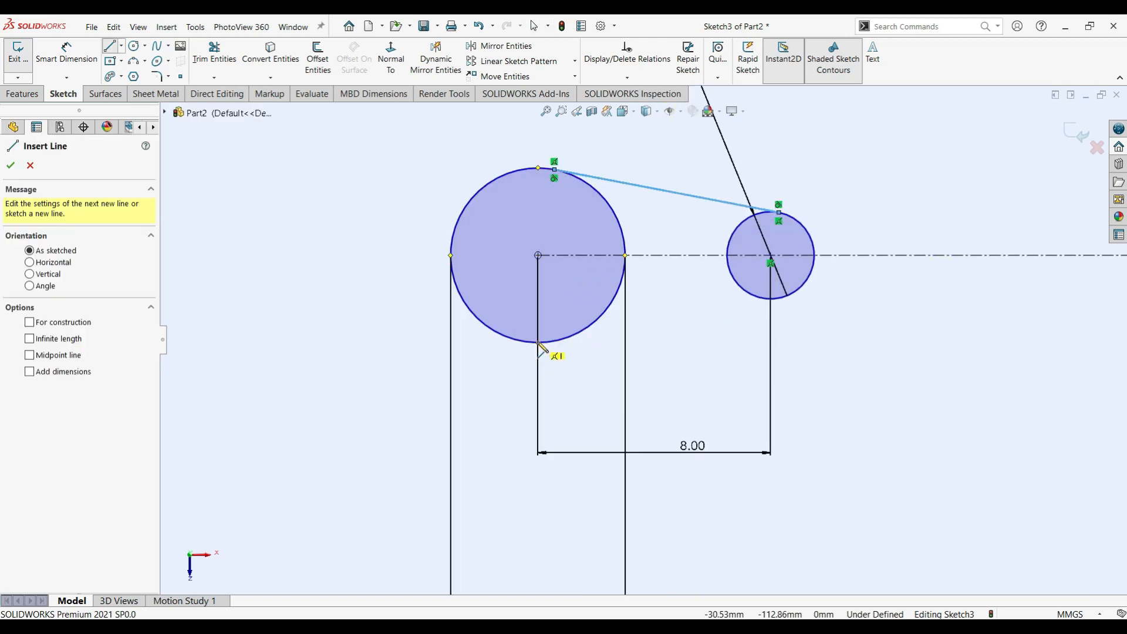
click(573, 343)
scroll(769, 313, down, 3)
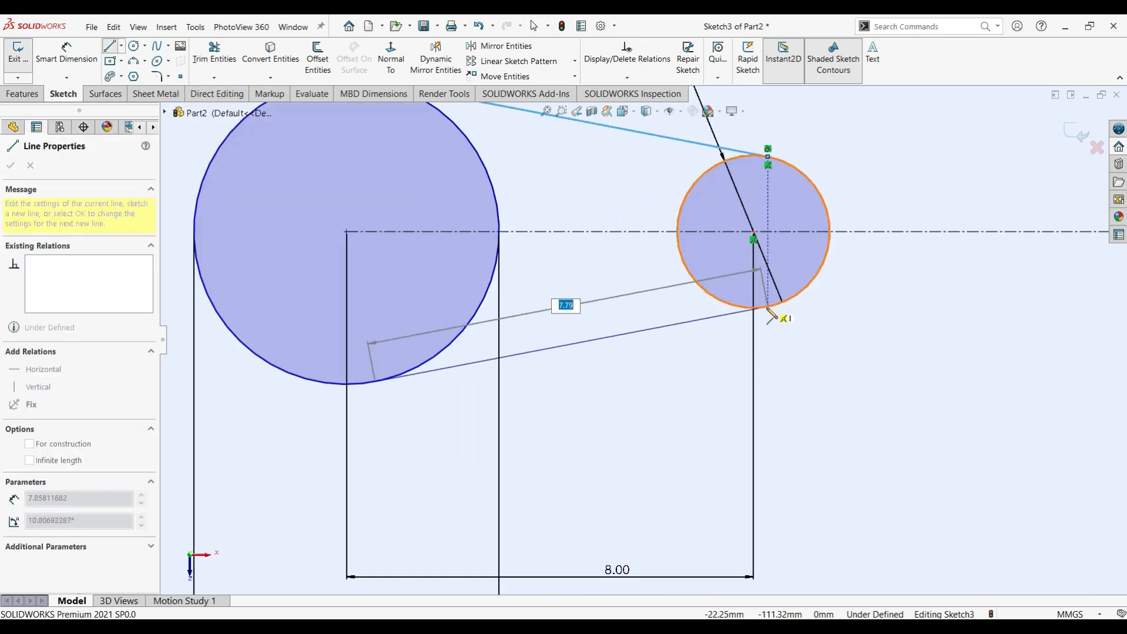
click(767, 307)
key(Escape)
- Trim away the inner arcs of the 6 mm and 3 mm circles to form a closed tapered keyhole outline
click(215, 53)
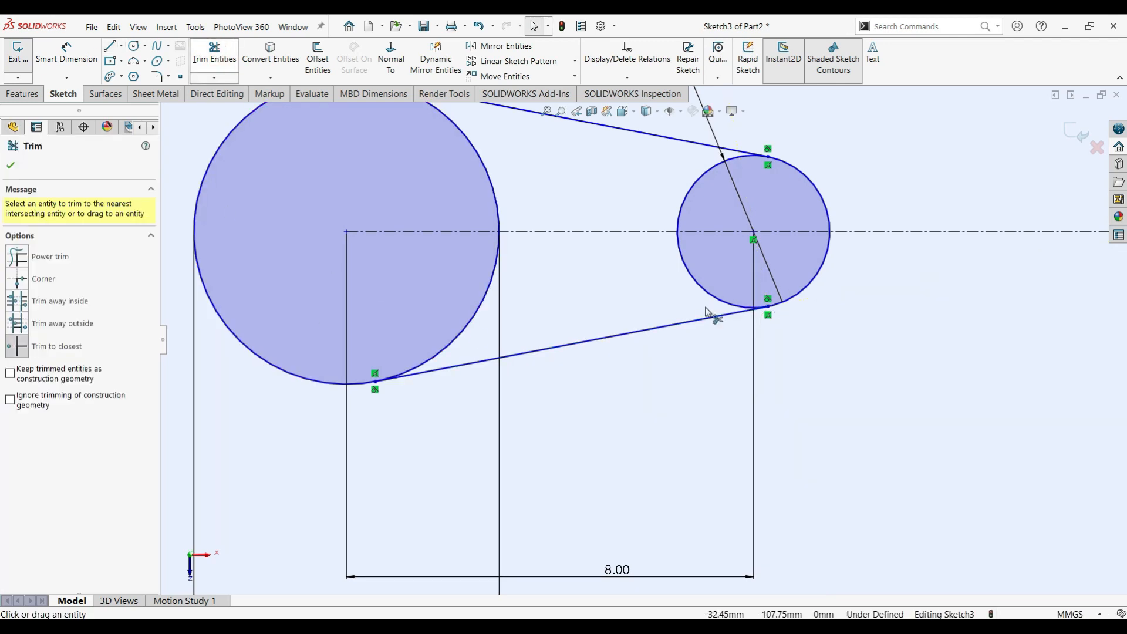
click(685, 265)
click(492, 201)
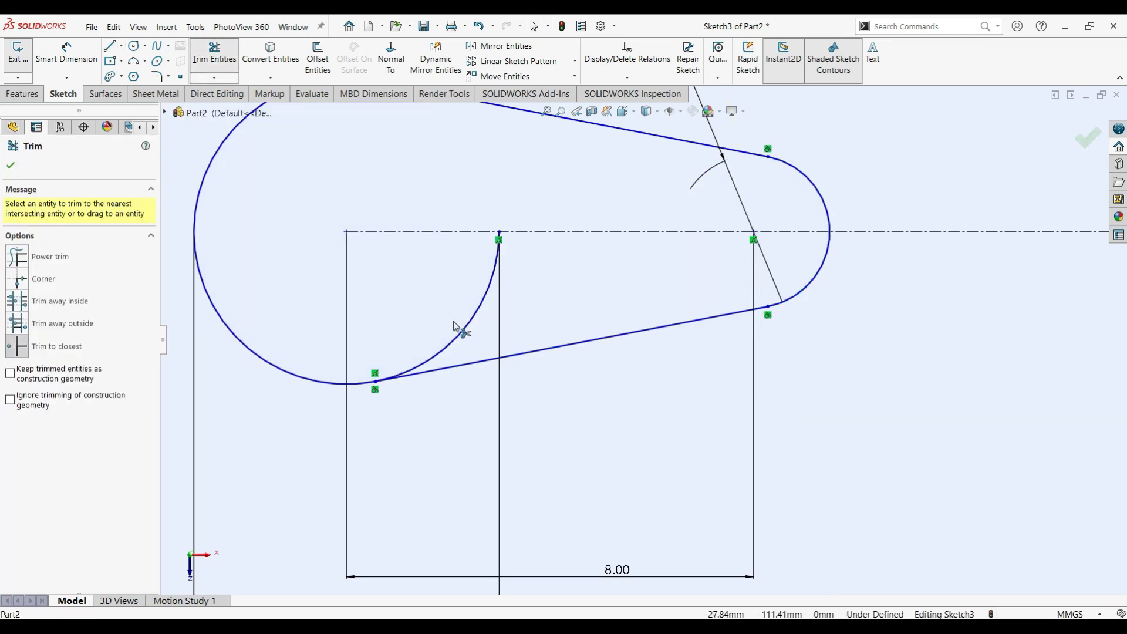
scroll(619, 302, up, 5)
scroll(745, 341, up, 3)
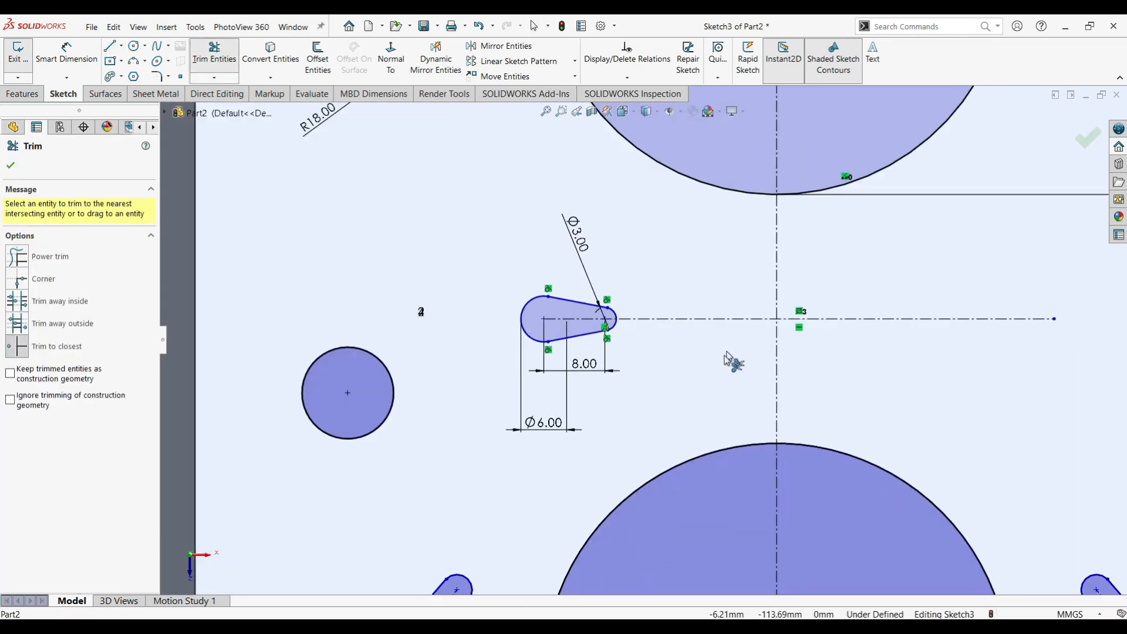
click(12, 165)
- Dimension the center of the keyhole's 6 mm end 45 mm from the top face's left edge
click(67, 52)
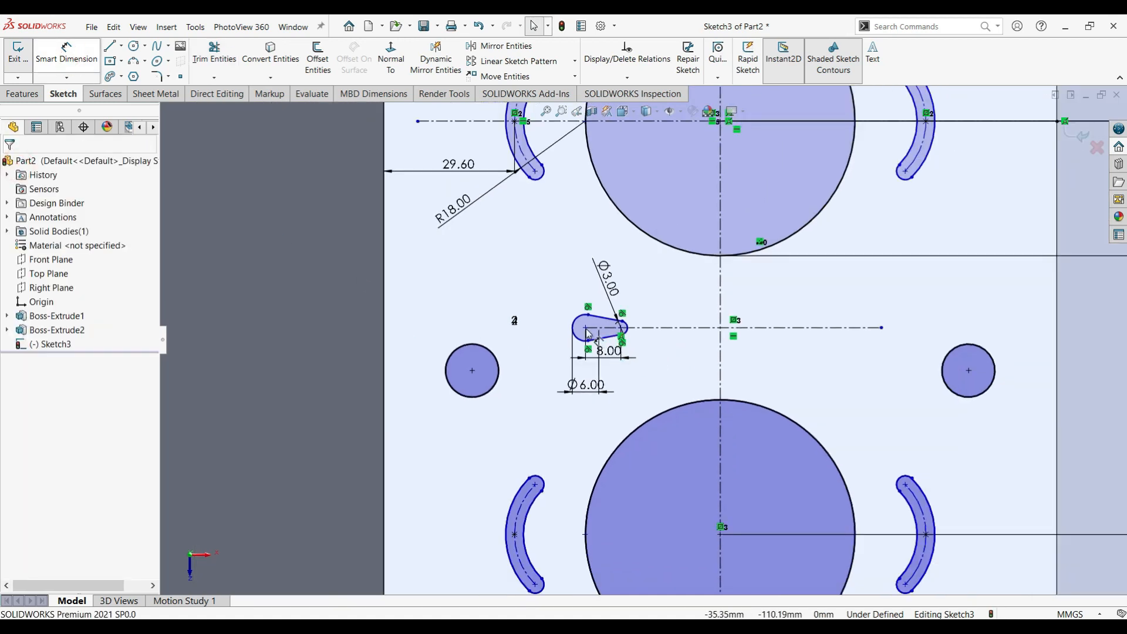
click(585, 328)
click(513, 284)
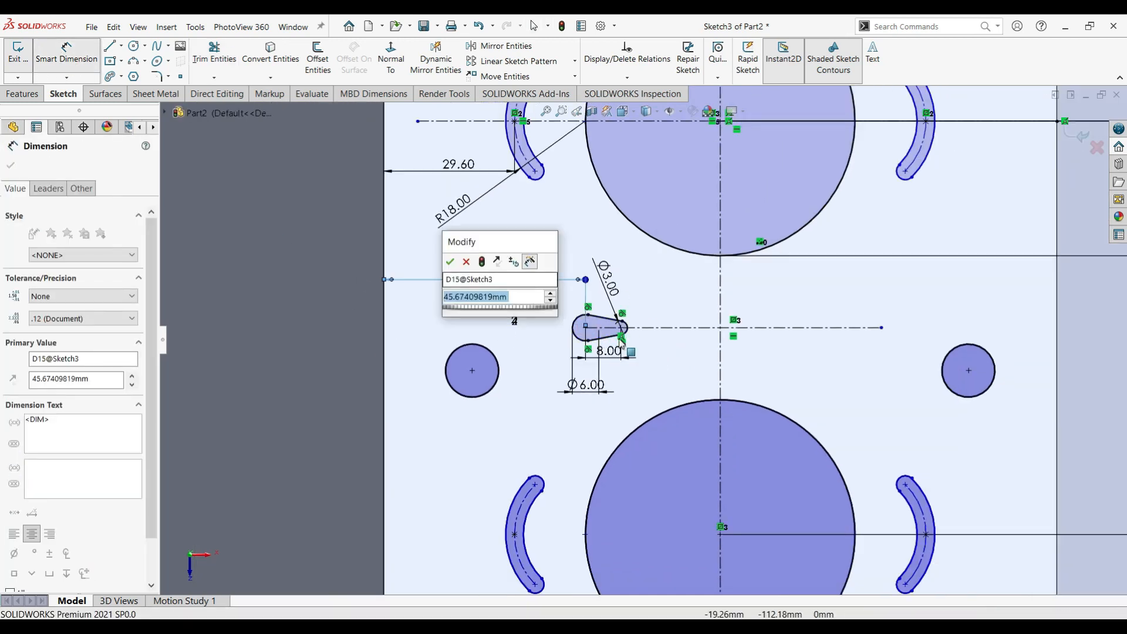
text(45)
key(Return)
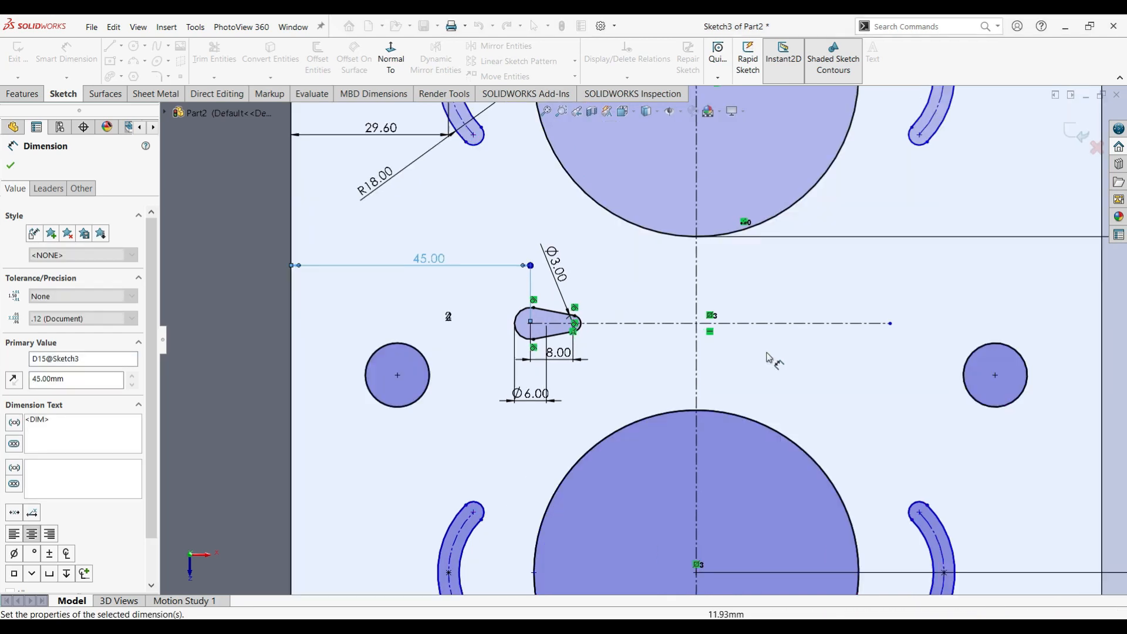
- Mirror the tapered keyhole outline about the vertical centerline
scroll(742, 316, down, 1)
scroll(741, 316, up, 2)
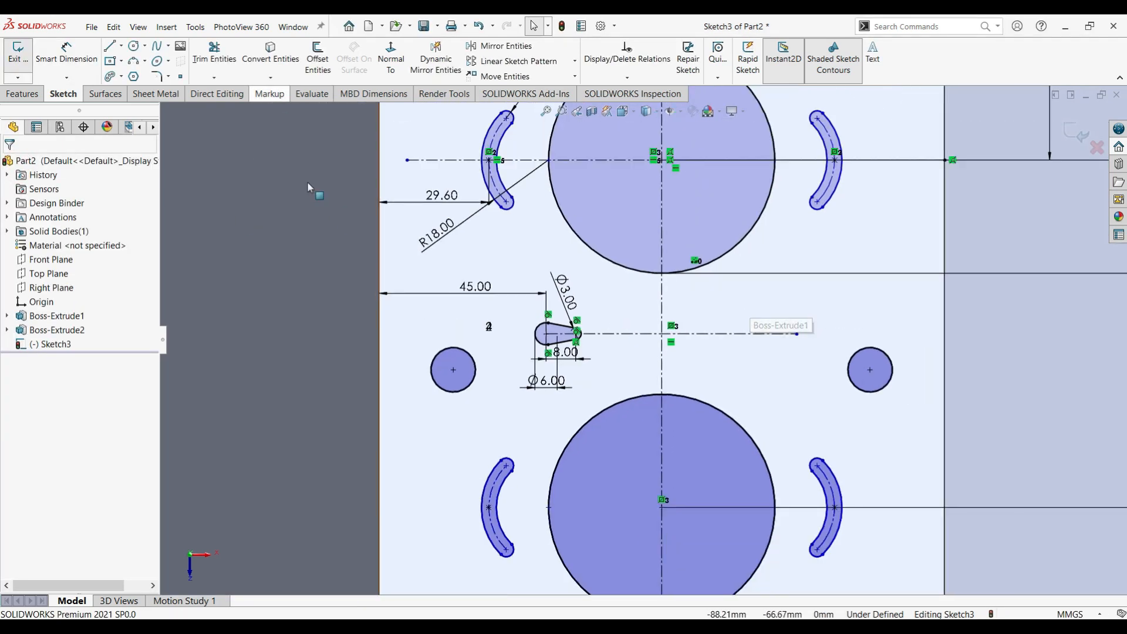
click(508, 46)
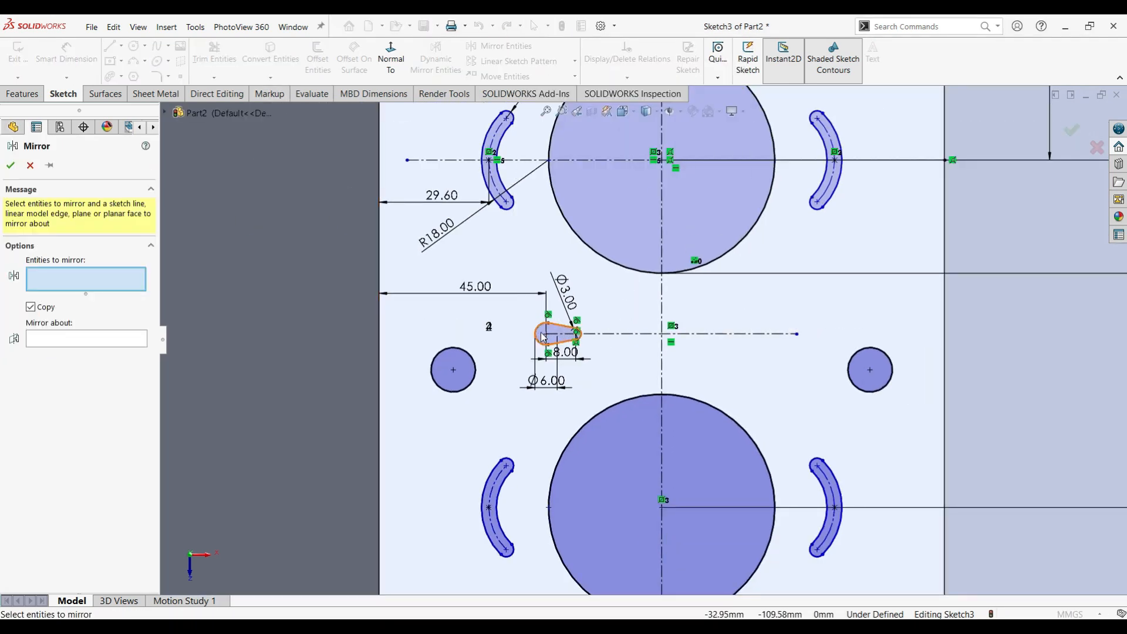
click(543, 337)
click(10, 166)
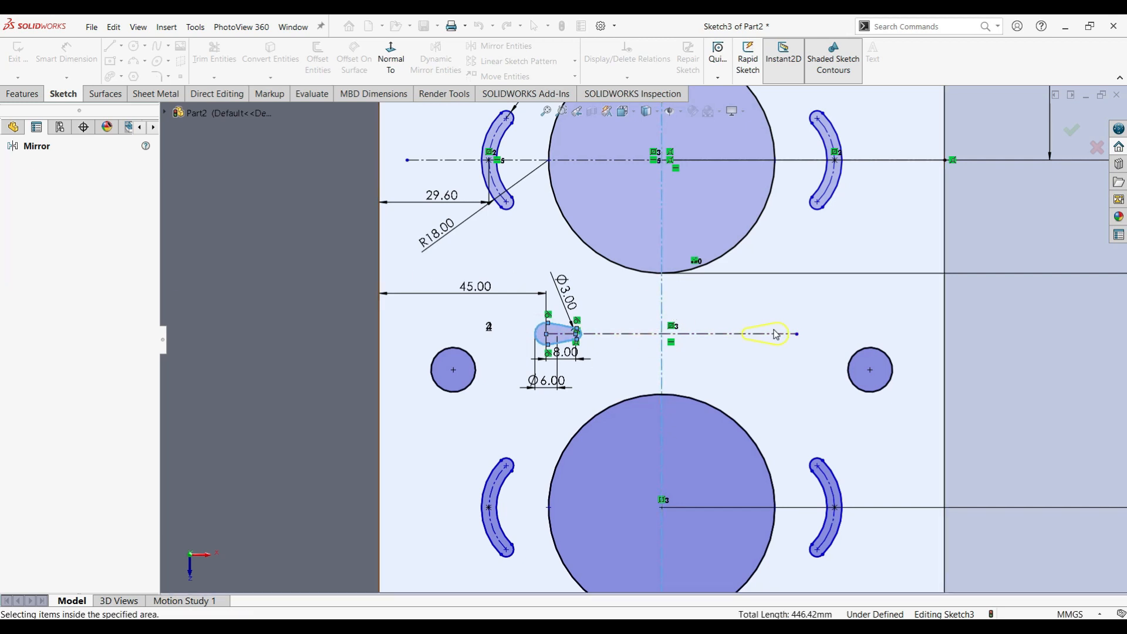
- Linearly pattern both keyhole slots down the face with 93.6 mm spacing at 270 degrees, making three rows
scroll(681, 353, up, 3)
scroll(681, 353, up, 3)
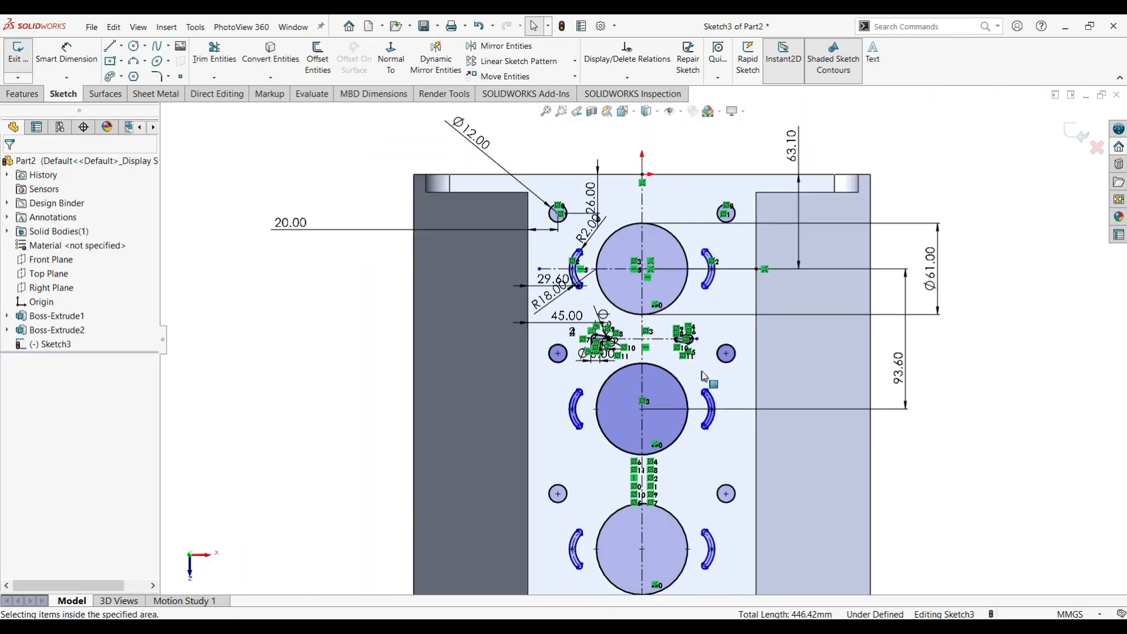
scroll(554, 124, down, 2)
click(511, 61)
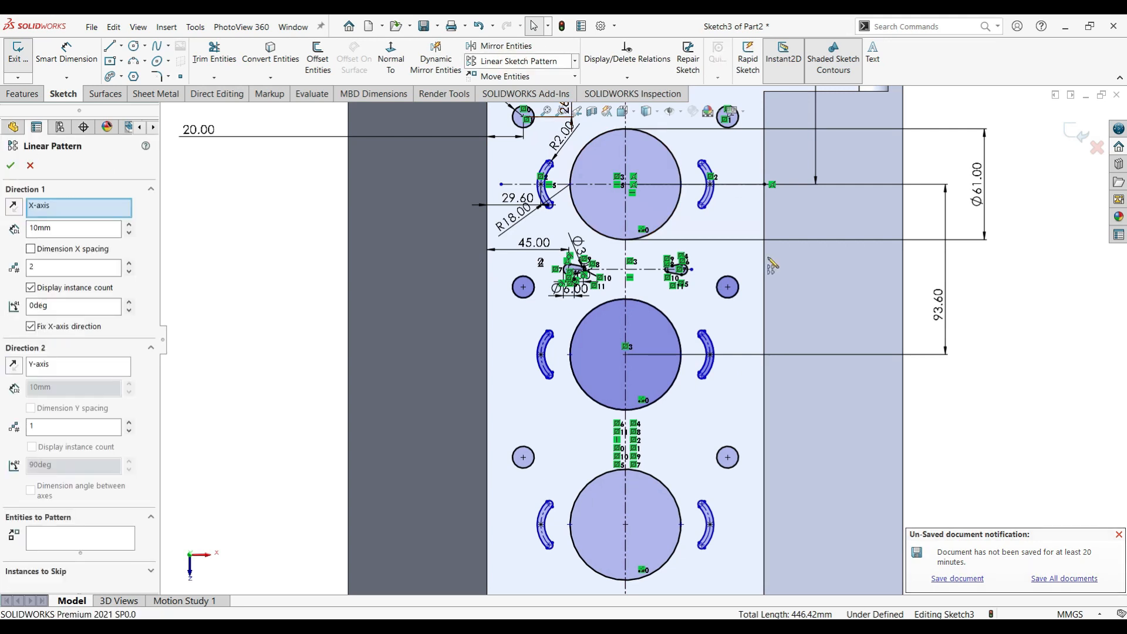
scroll(657, 286, down, 3)
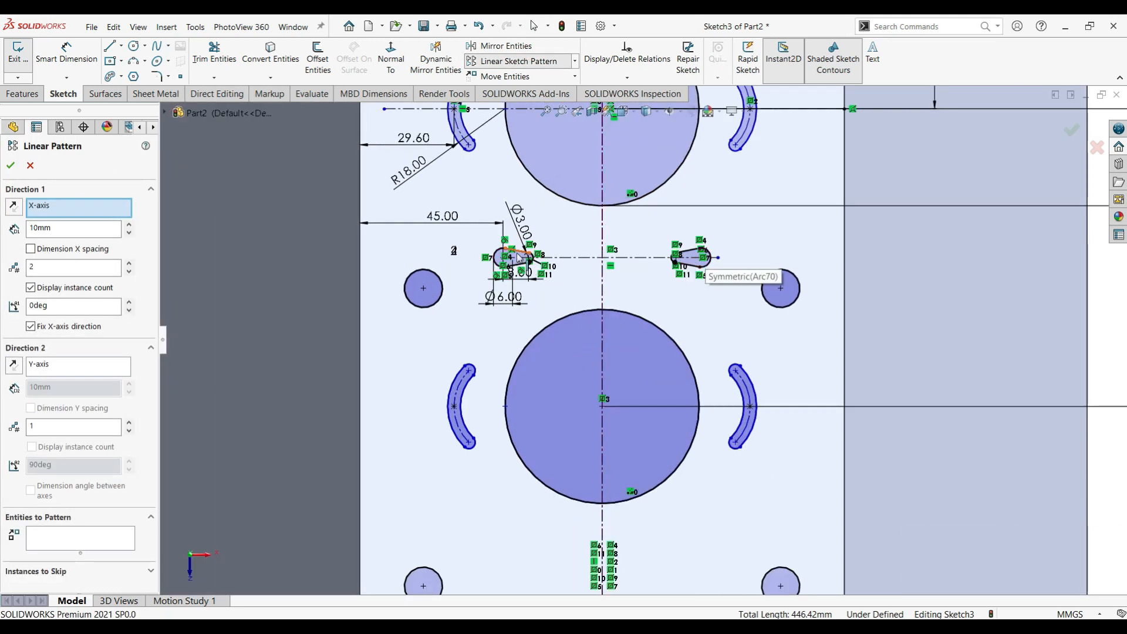
scroll(519, 257, down, 2)
click(814, 284)
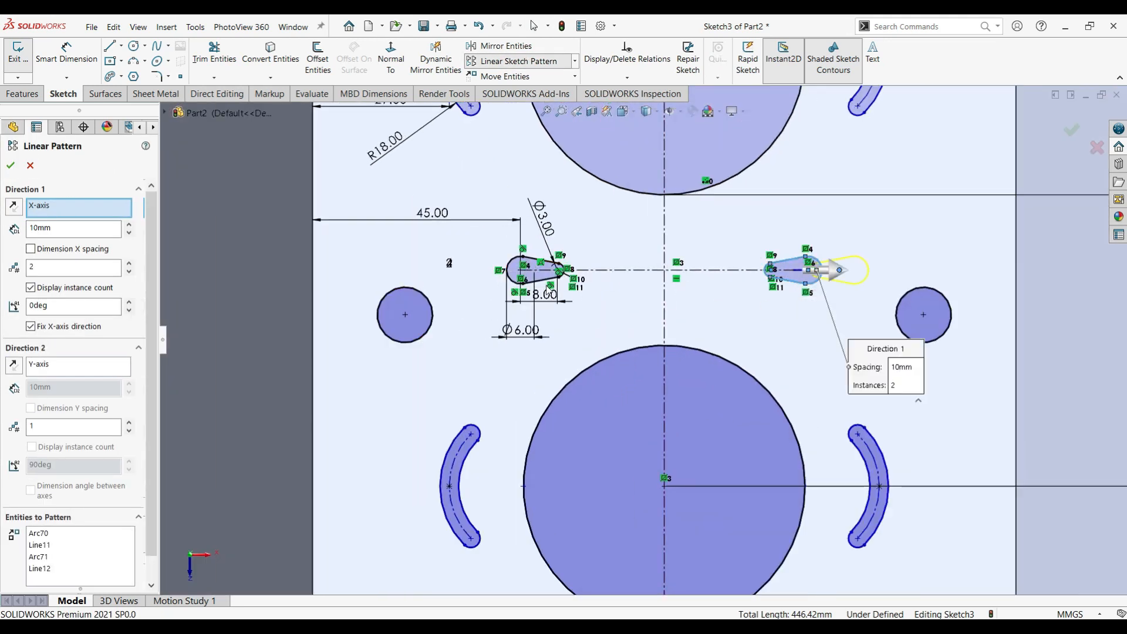
click(527, 282)
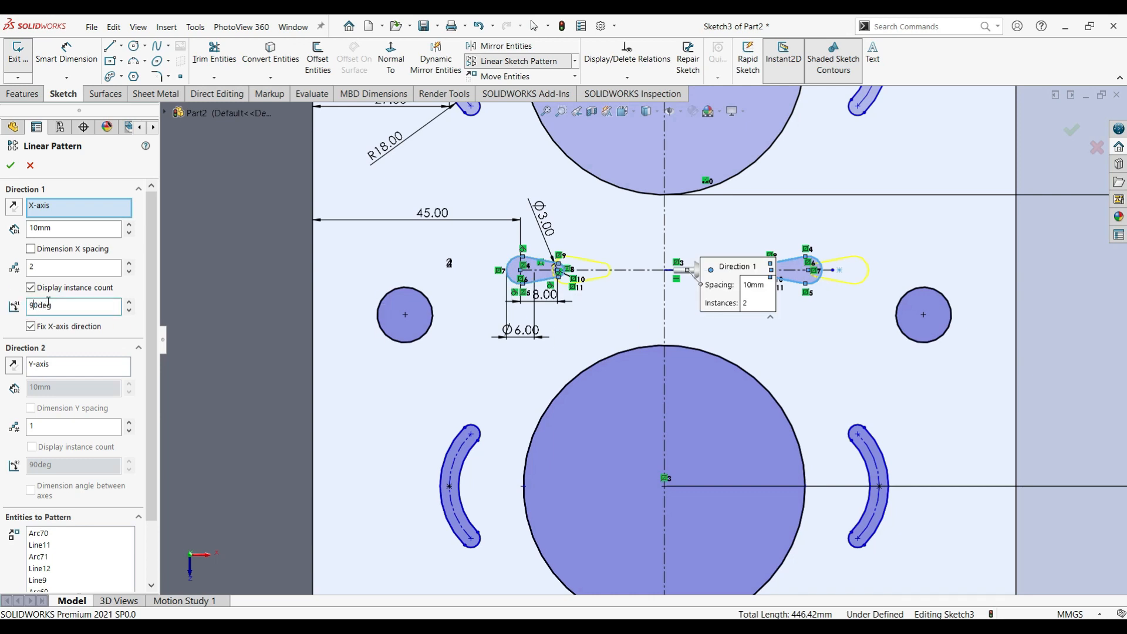
click(13, 207)
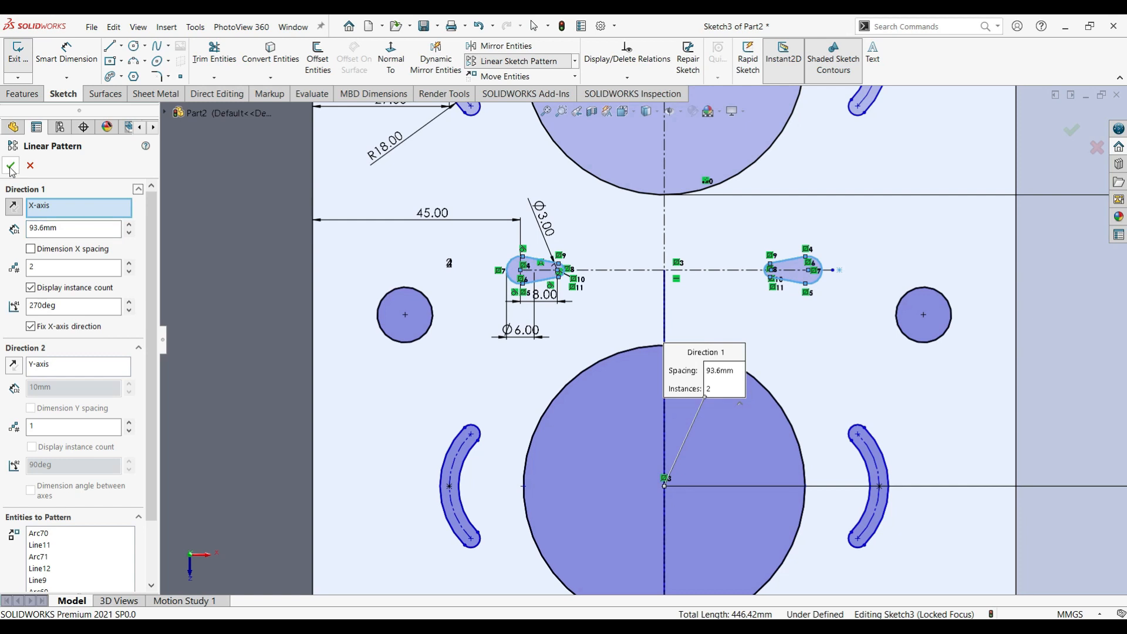
click(29, 166)
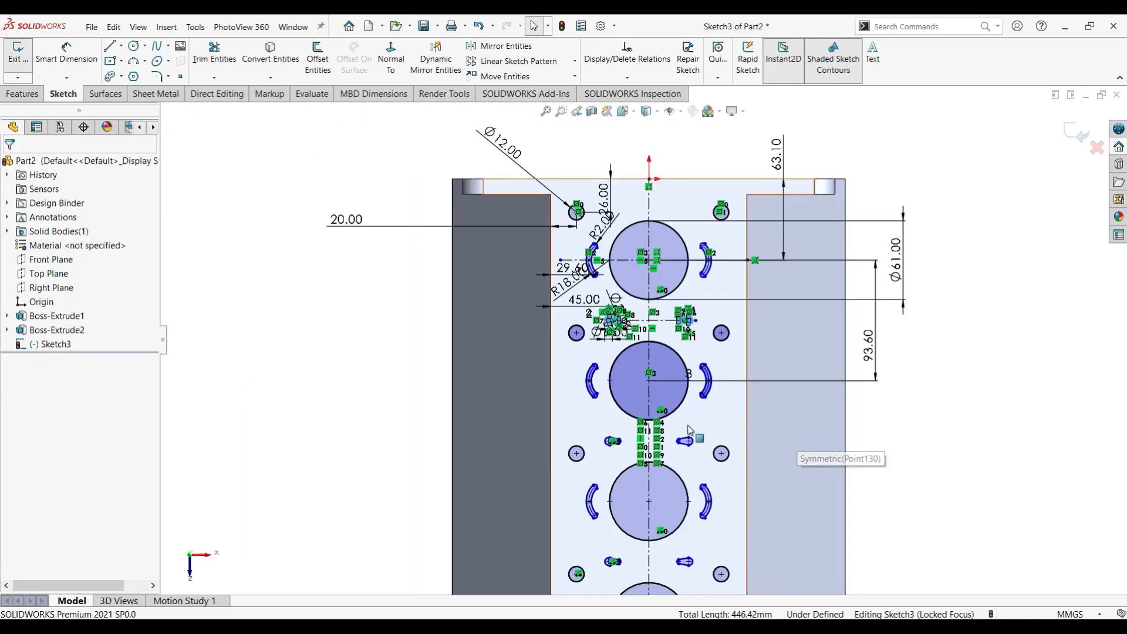
- Delete the vertical centerline and the horizontal construction lines through the keyhole row and the first large circle
scroll(704, 384, down, 5)
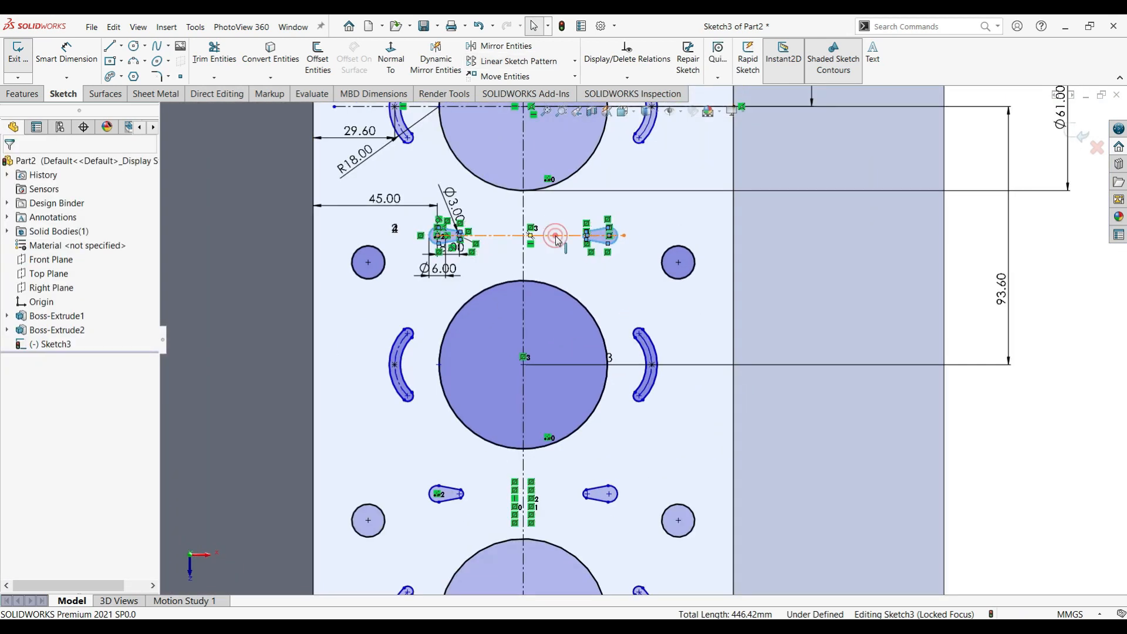
scroll(598, 276, up, 5)
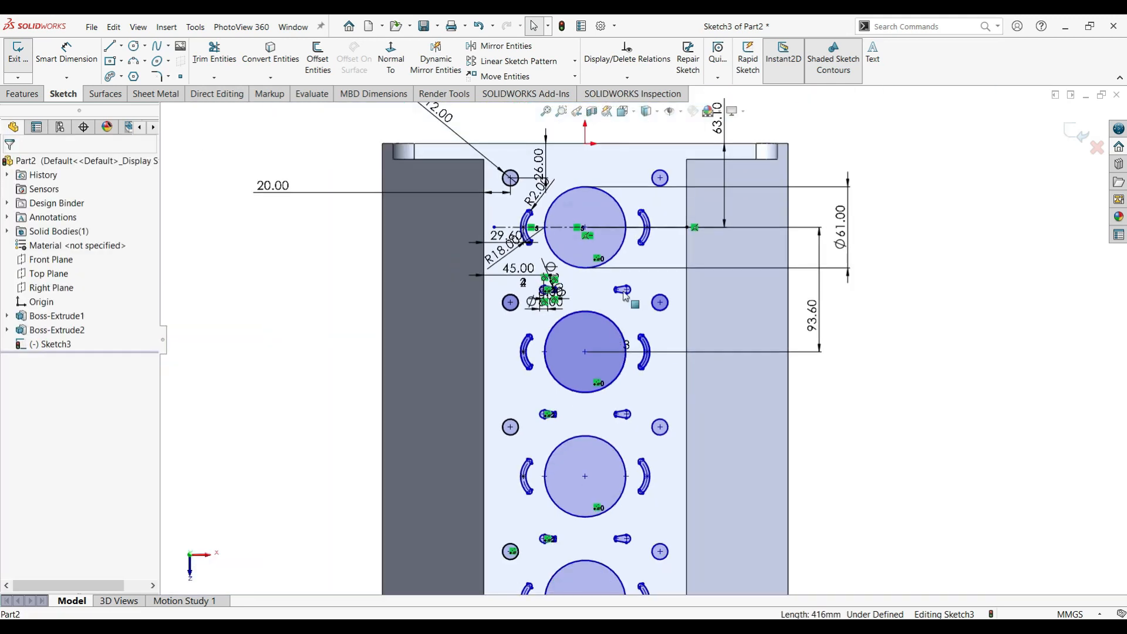
middle_drag(624, 292, 629, 243)
scroll(560, 209, down, 4)
click(558, 207)
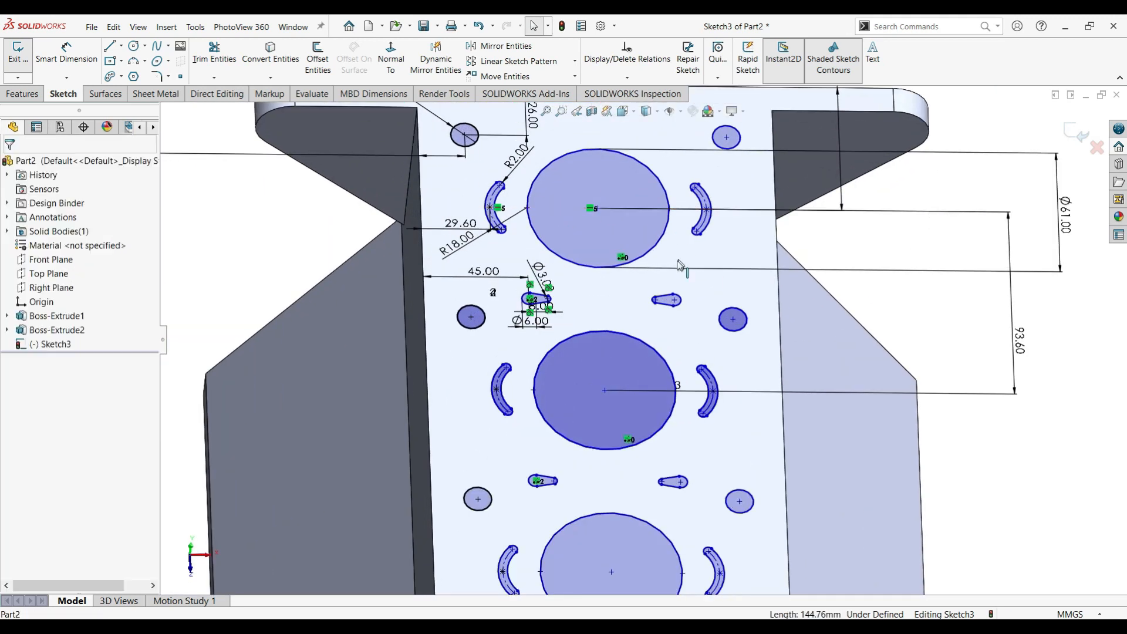
- Start a blind Extruded Cut 25 mm deep, selecting the four 61 mm circles and one 12 mm corner circle as contours
scroll(657, 329, up, 3)
middle_drag(638, 337, 636, 367)
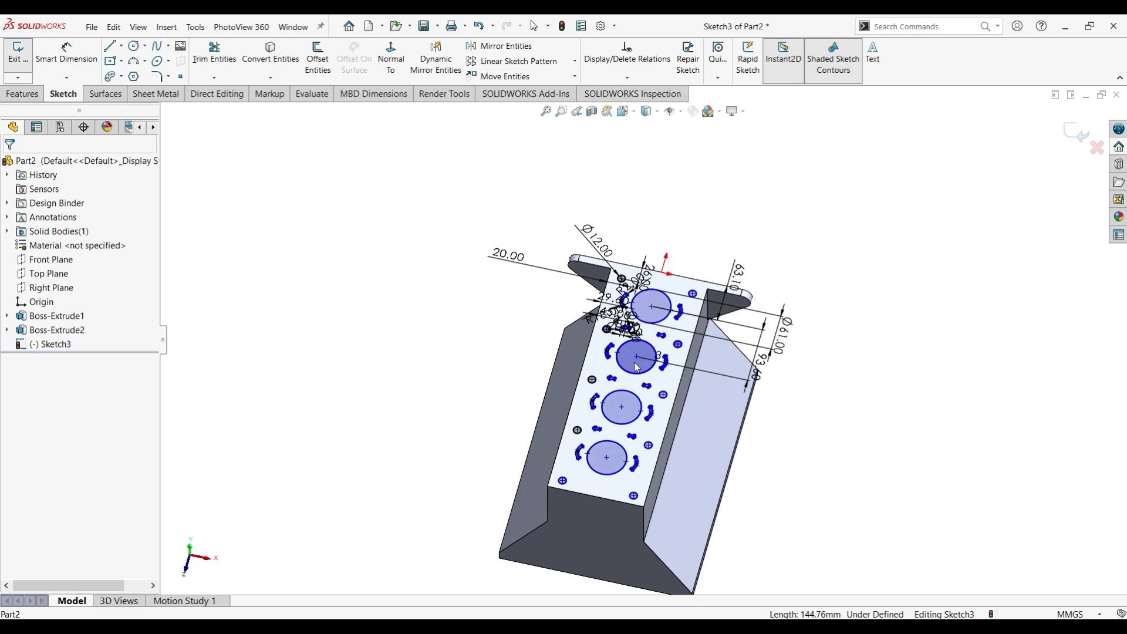
scroll(649, 381, down, 2)
click(27, 97)
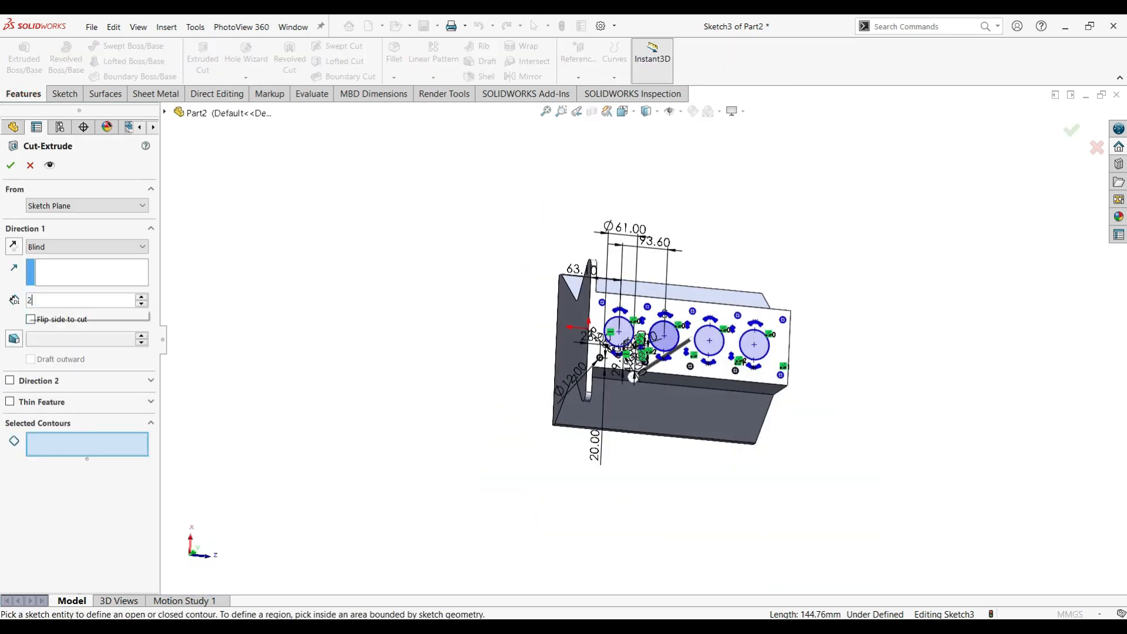
key(Return)
scroll(645, 346, down, 5)
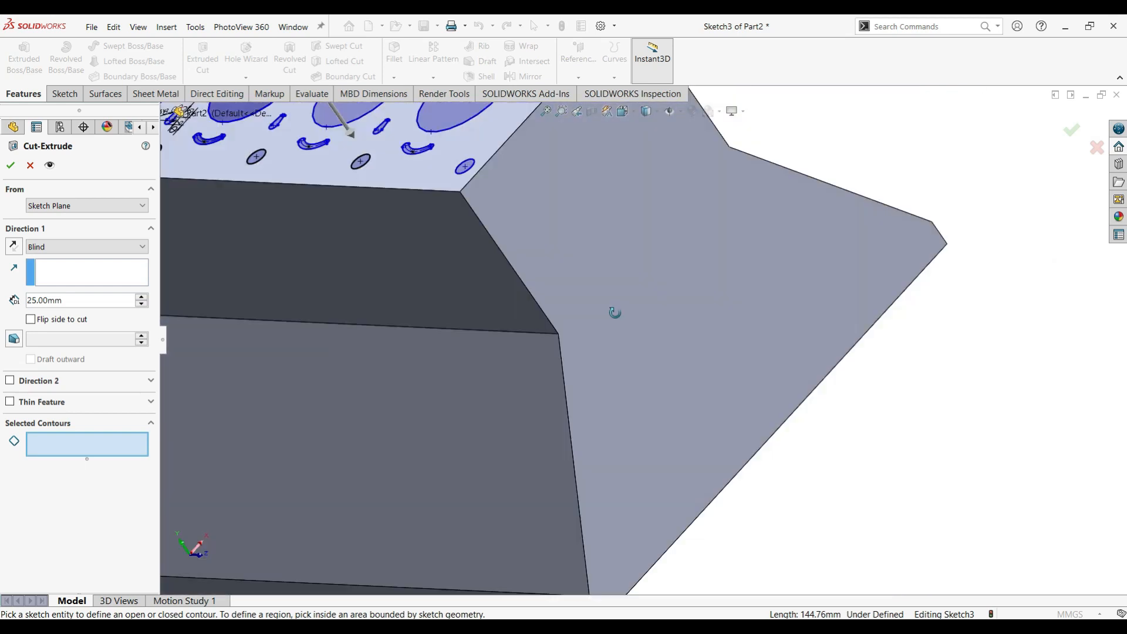
scroll(646, 352, up, 3)
click(450, 202)
click(558, 207)
click(678, 212)
click(788, 214)
click(871, 279)
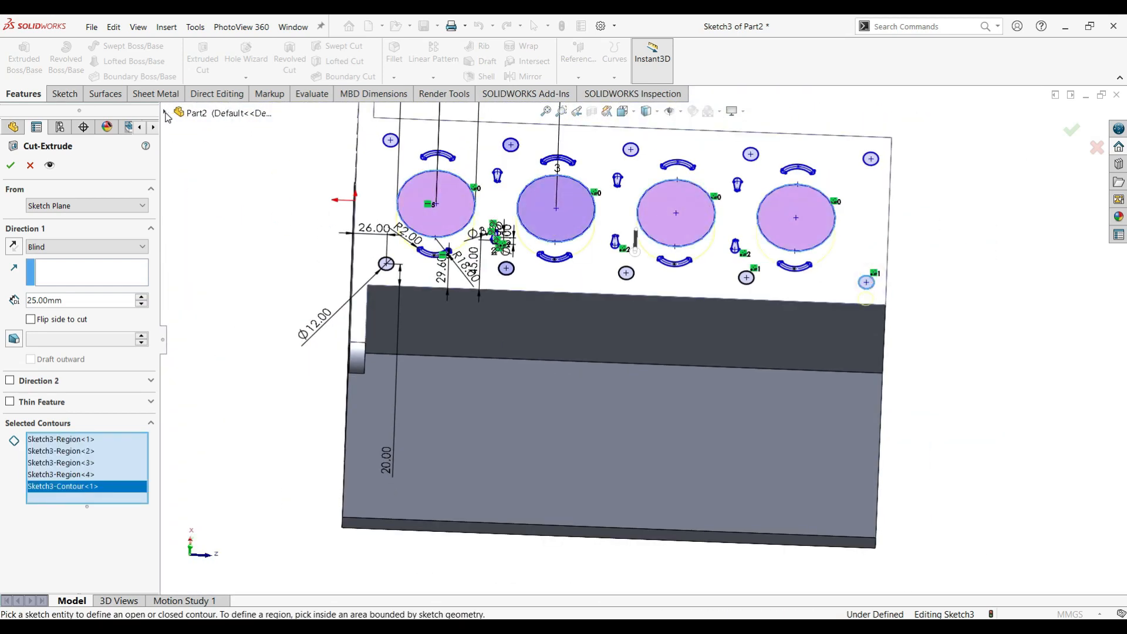
- Try to complete the cut with the whole sketch plus individual 12 mm circle, keyhole and arc slot contours
click(165, 112)
click(229, 296)
mouse_move(965, 231)
middle_down()
mouse_move(887, 262)
mouse_move(952, 269)
middle_up()
scroll(721, 302, down, 2)
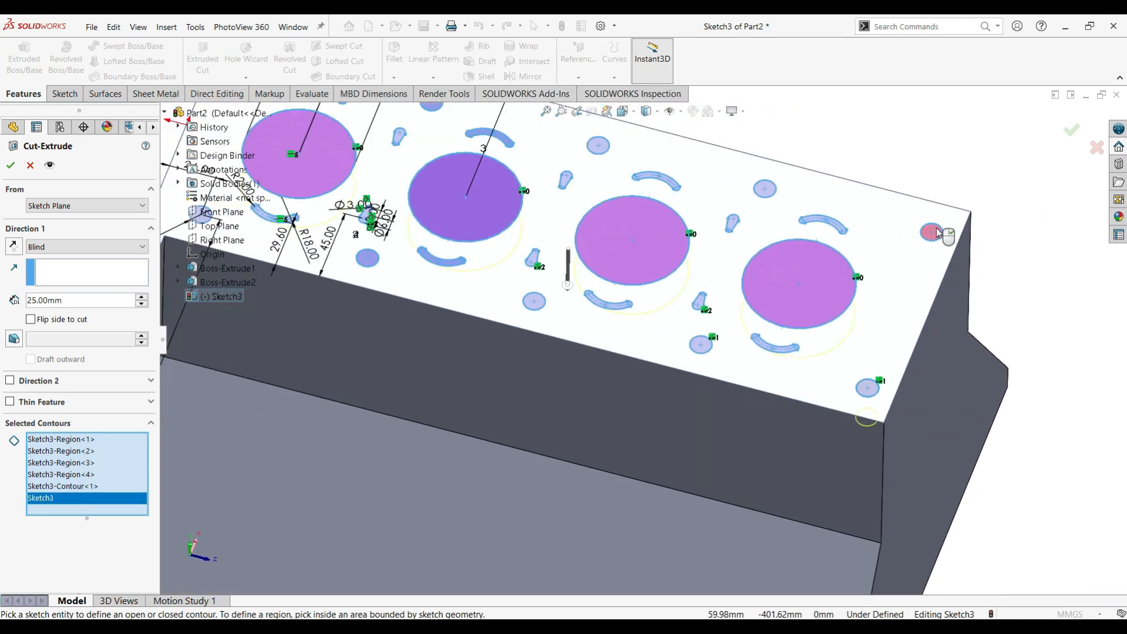
click(937, 233)
click(766, 190)
click(566, 179)
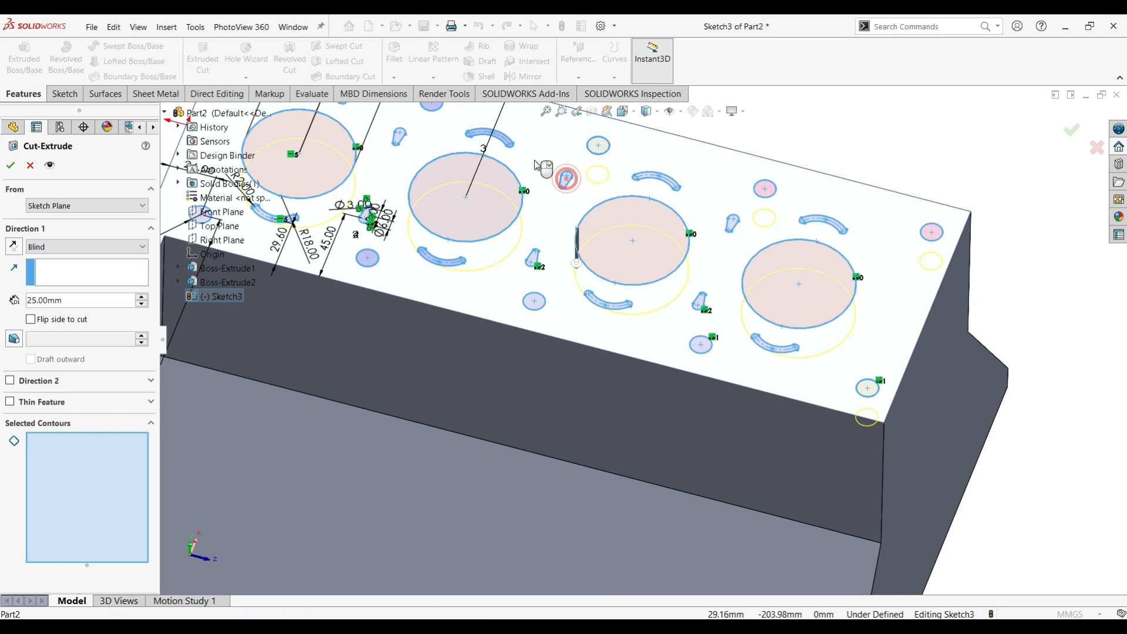
scroll(509, 147, down, 3)
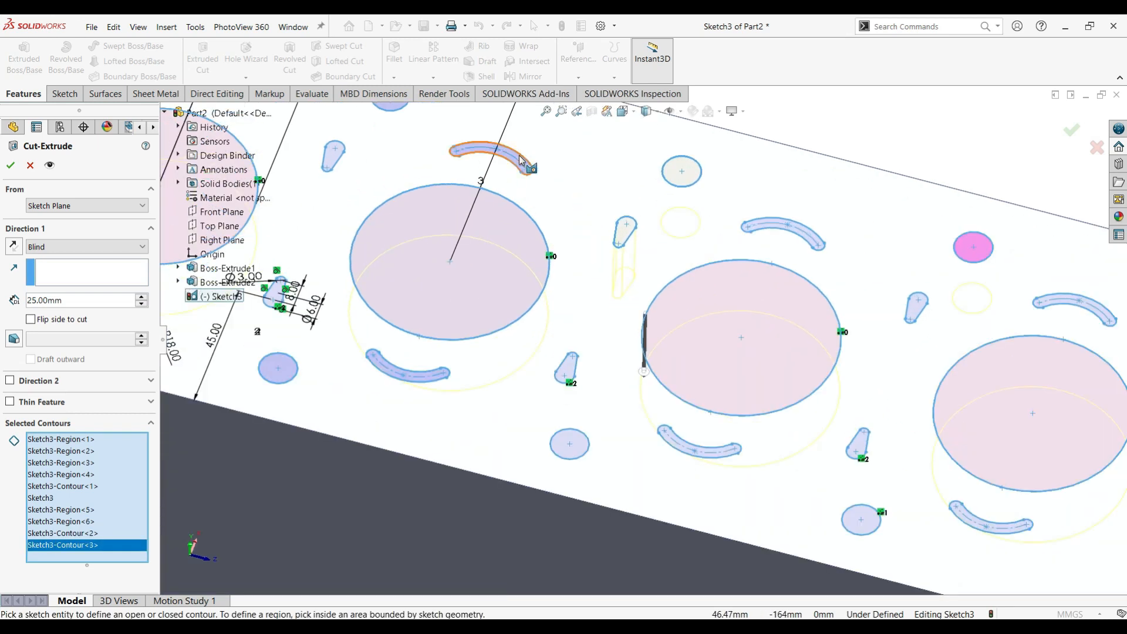
click(520, 159)
scroll(597, 198, up, 5)
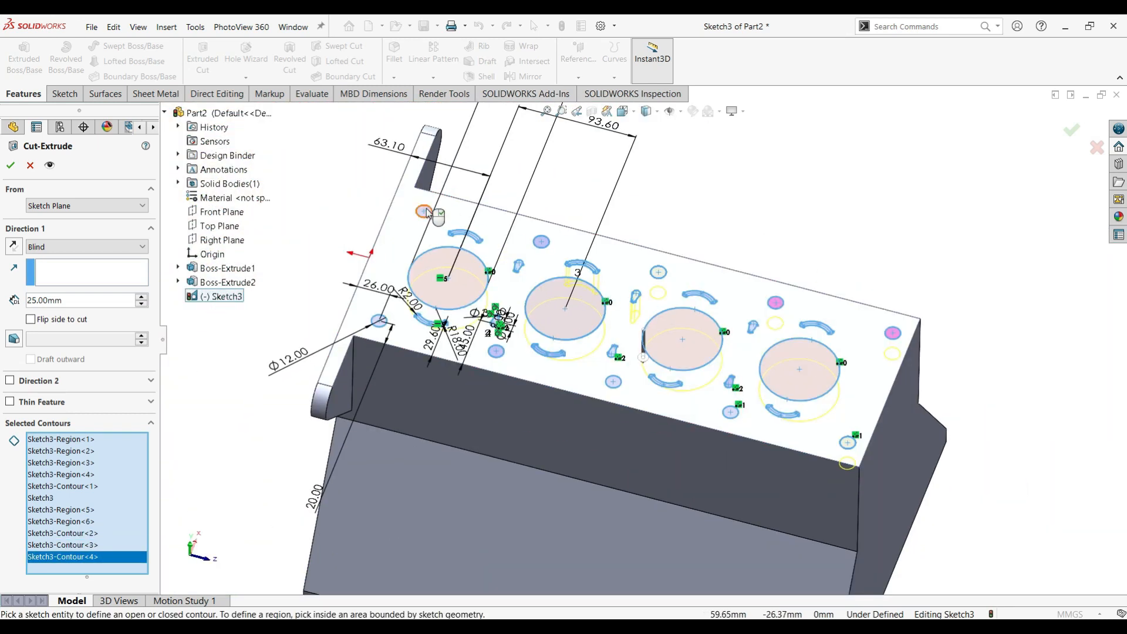
click(1069, 131)
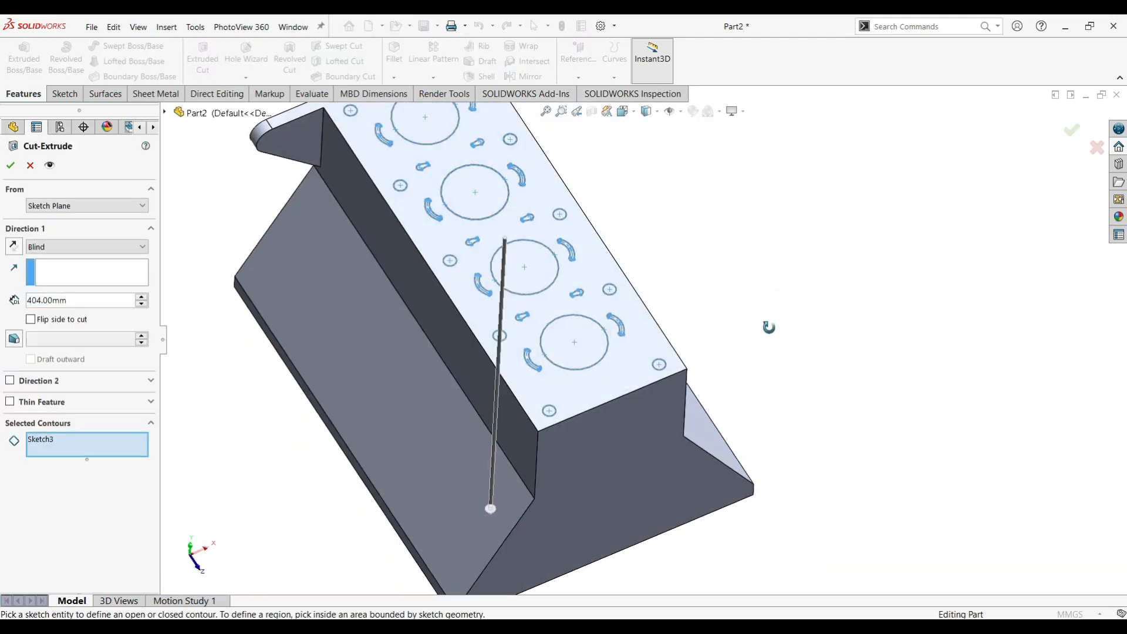
- Set up a new 25 mm blind cut using the far end's two 12 mm circles and the nearest three 61 mm circles
middle_drag(821, 329, 786, 305)
click(654, 336)
scroll(538, 292, down, 2)
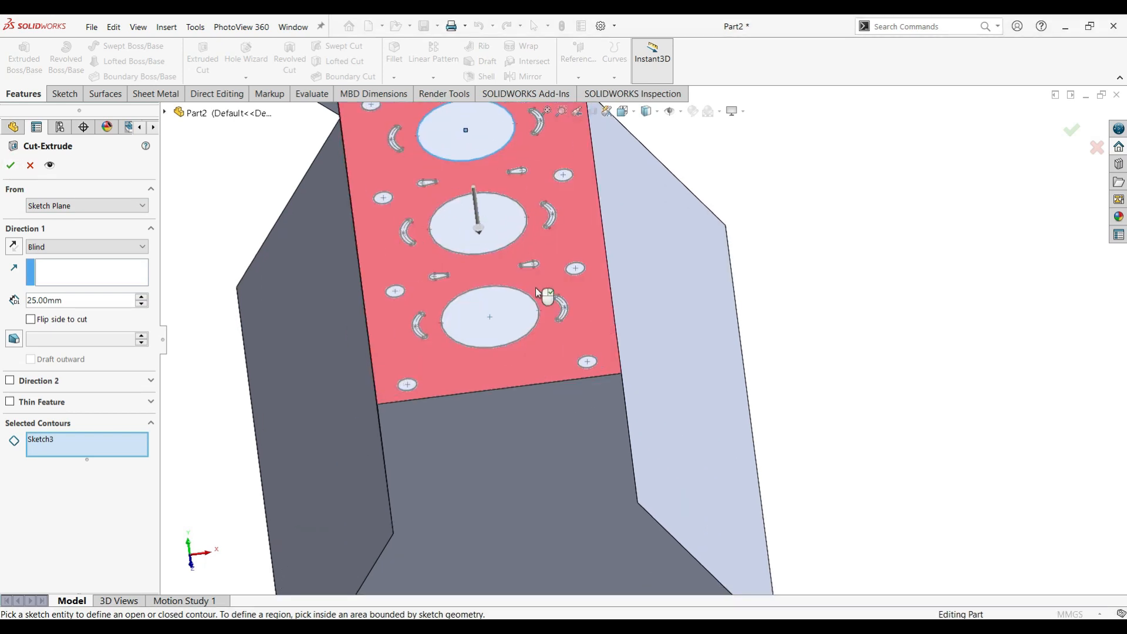
scroll(551, 305, up, 2)
scroll(593, 355, down, 2)
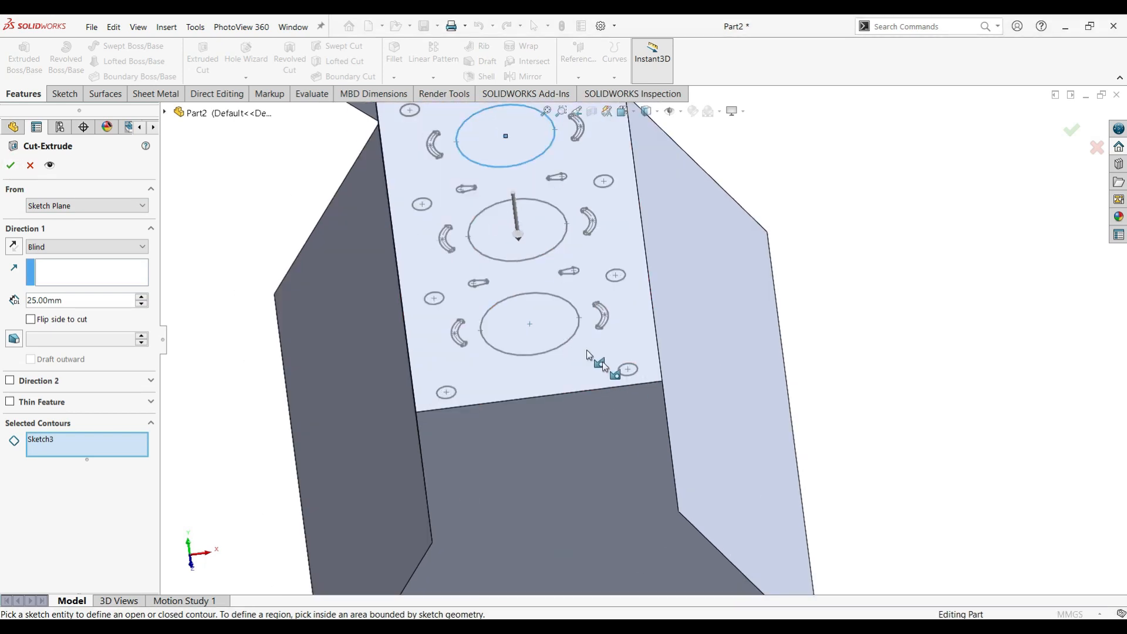
click(444, 393)
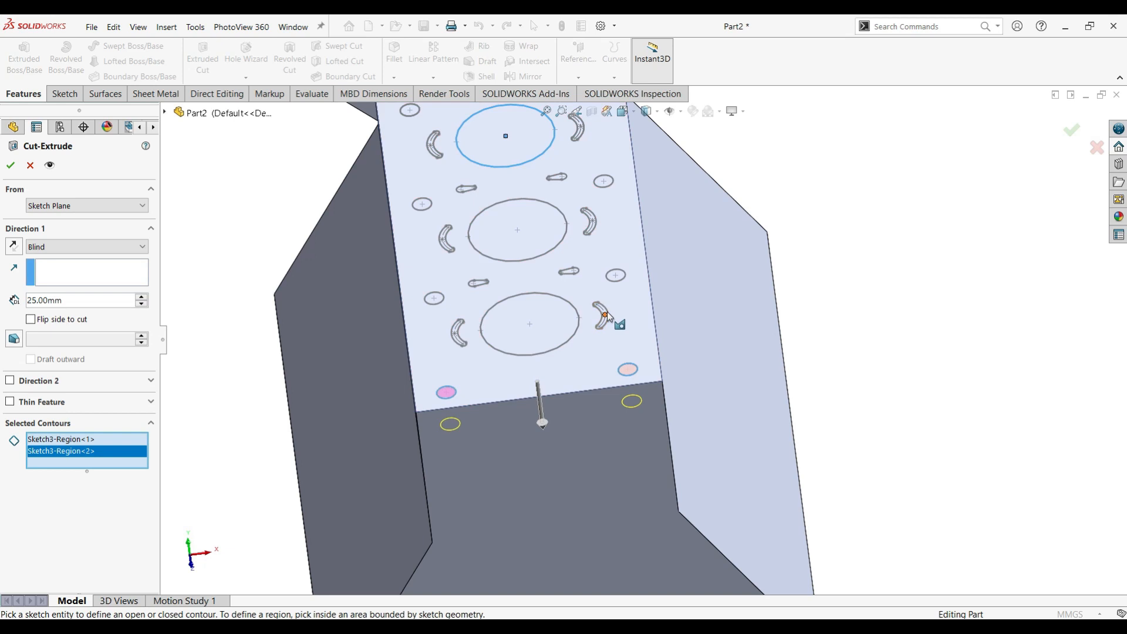
click(529, 328)
click(525, 234)
click(518, 145)
- Add the fourth 61 mm circle, the two 12 mm corner circles beside it and its two arc slots to the cut contours
scroll(550, 140, up, 3)
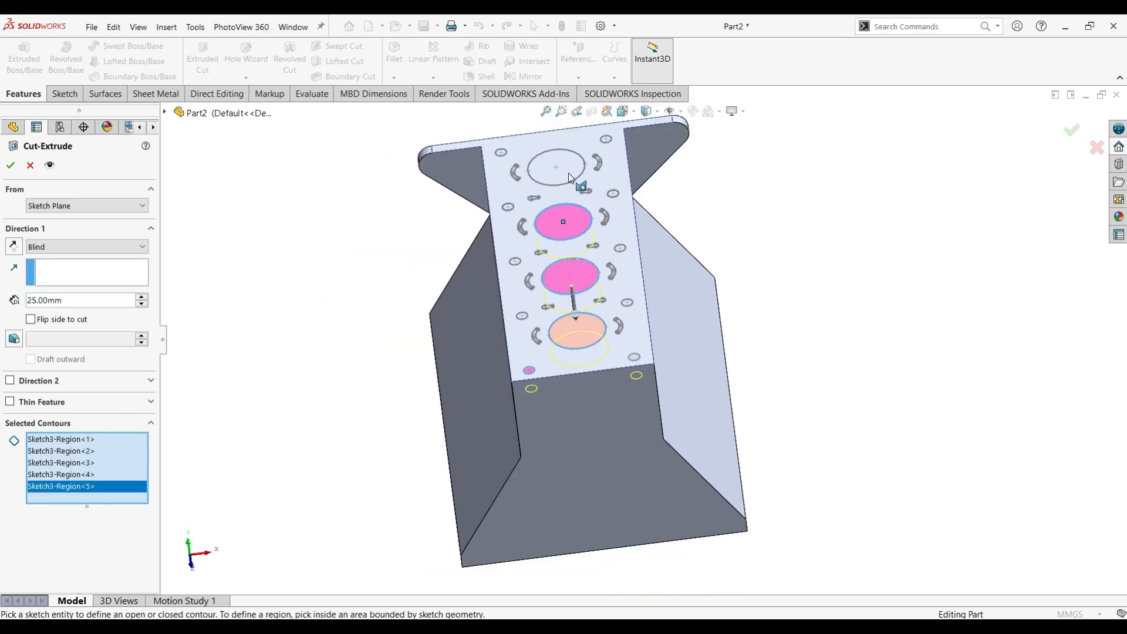
scroll(568, 174, down, 5)
click(615, 283)
click(750, 144)
click(370, 195)
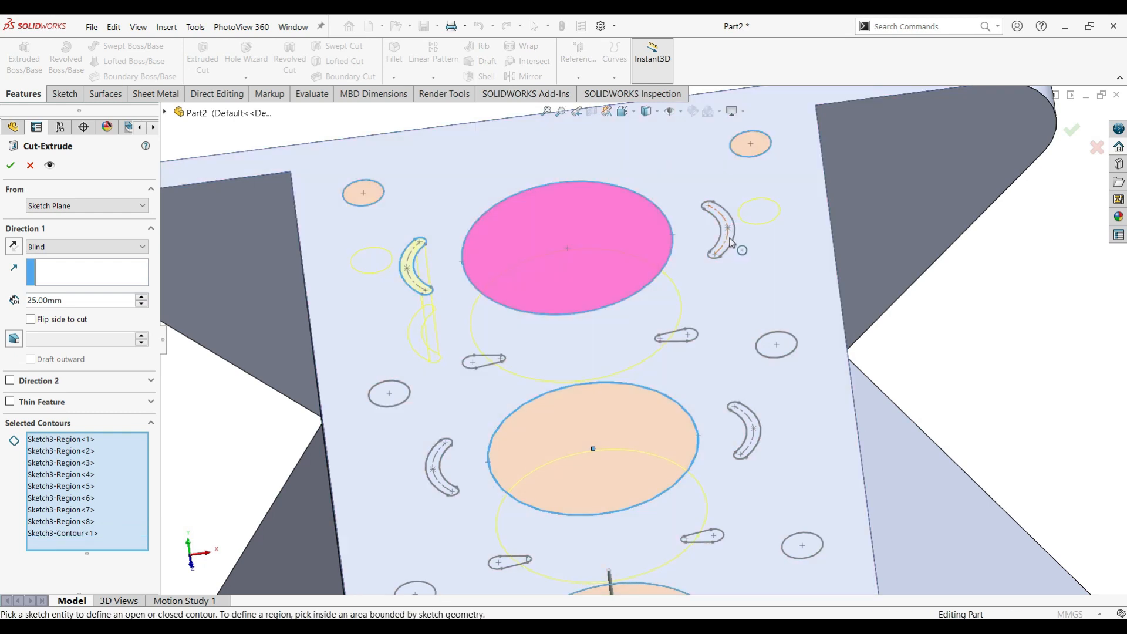
middle_drag(728, 238, 848, 242)
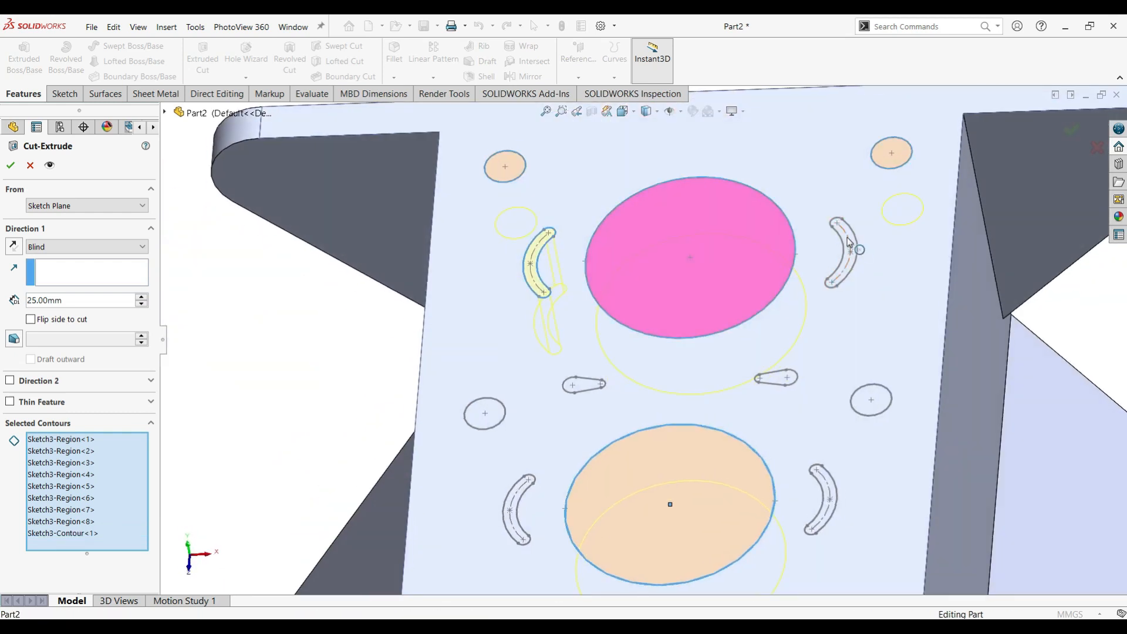
click(845, 243)
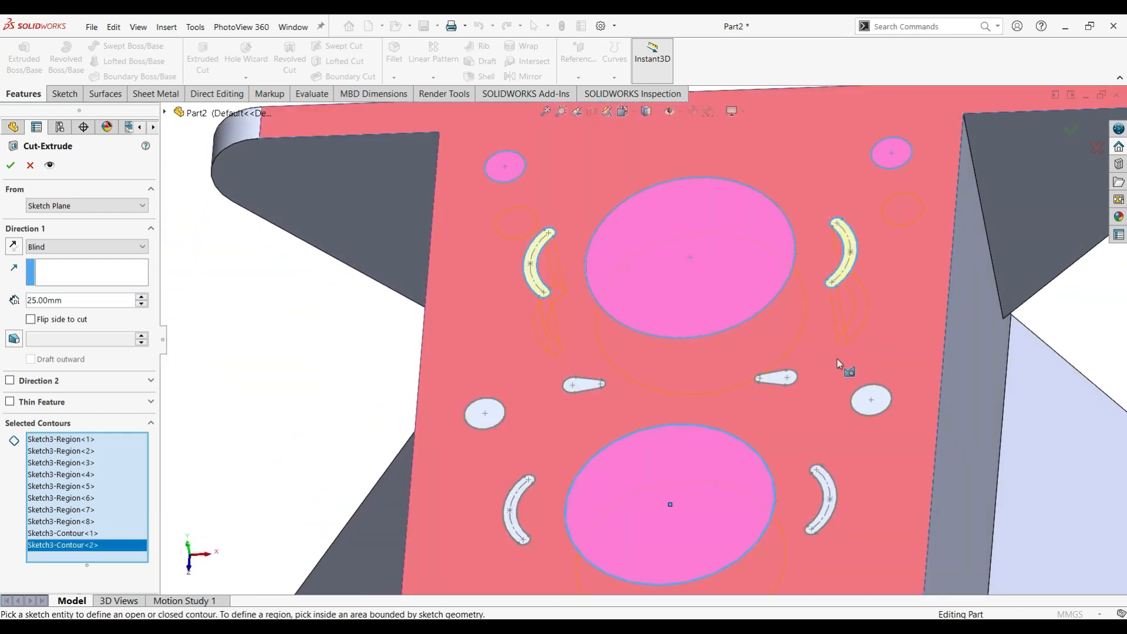
- Add the keyholes between the first two 61 mm circles nearest the flange, adjacent 12 mm circles and the second circle's arc slots as cut contours
click(584, 384)
click(776, 377)
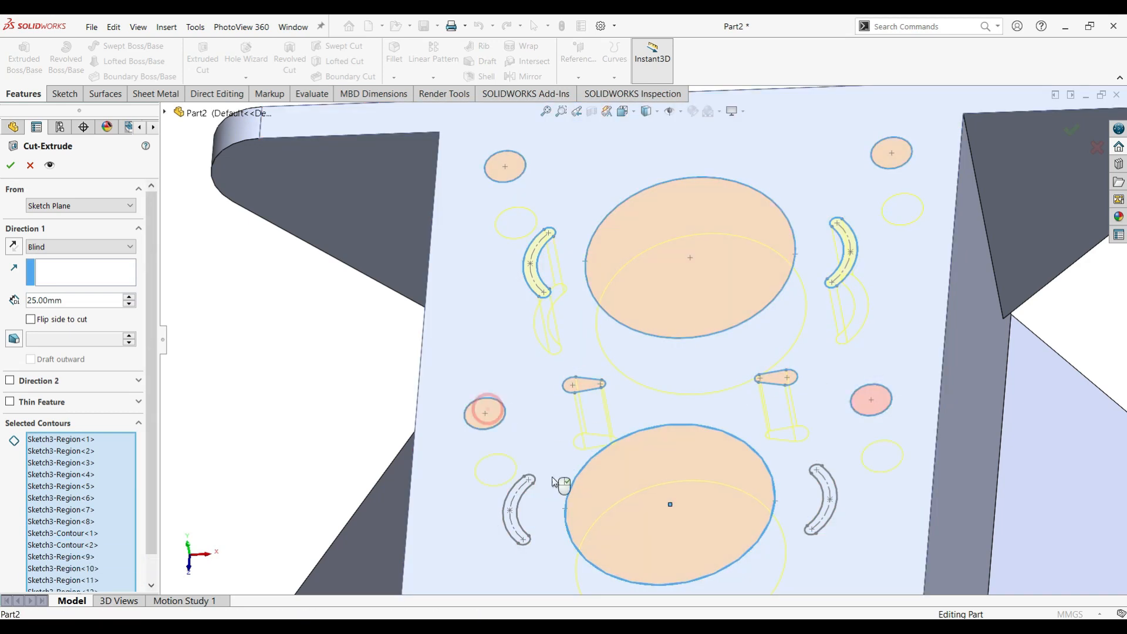
middle_drag(843, 510, 801, 496)
scroll(827, 515, up, 2)
click(816, 478)
scroll(801, 496, up, 4)
middle_drag(724, 490, 718, 463)
scroll(720, 466, down, 4)
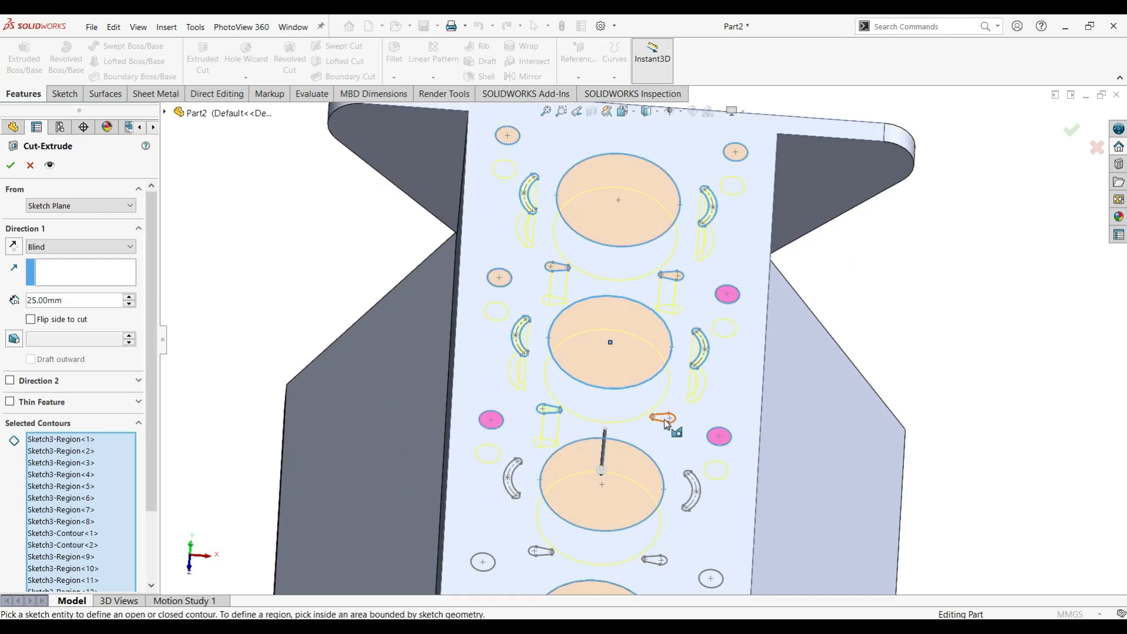
- Add the remaining keyholes and 12 mm circles as contours and complete the 25 mm blind cut
scroll(622, 454, up, 3)
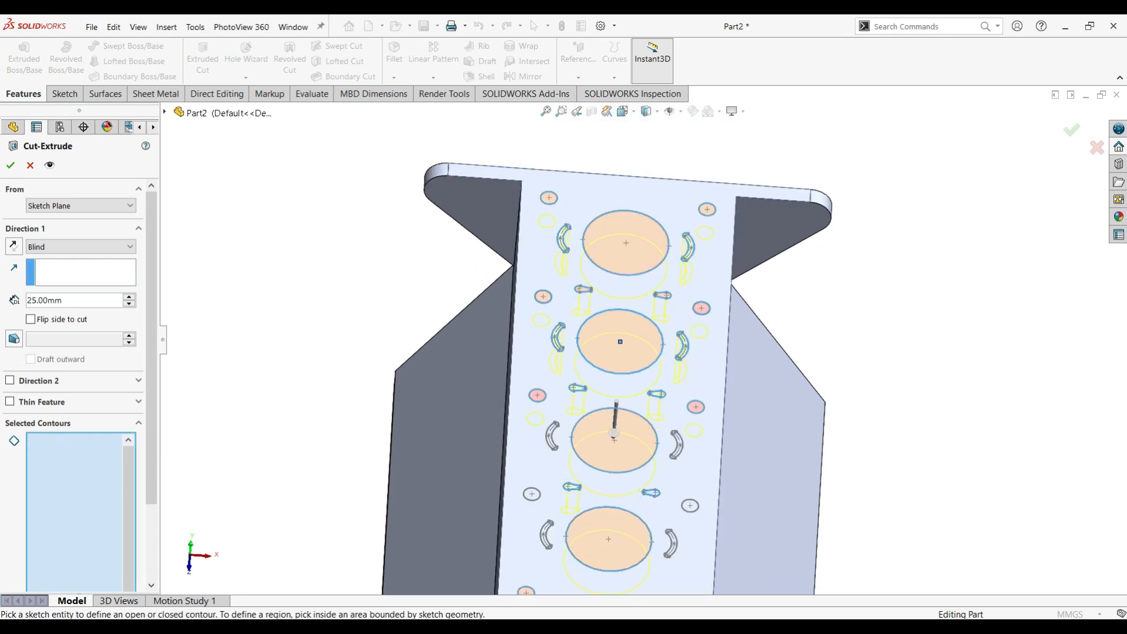
click(532, 499)
mouse_move(658, 448)
middle_down()
mouse_move(596, 409)
mouse_move(706, 424)
mouse_move(666, 448)
middle_up()
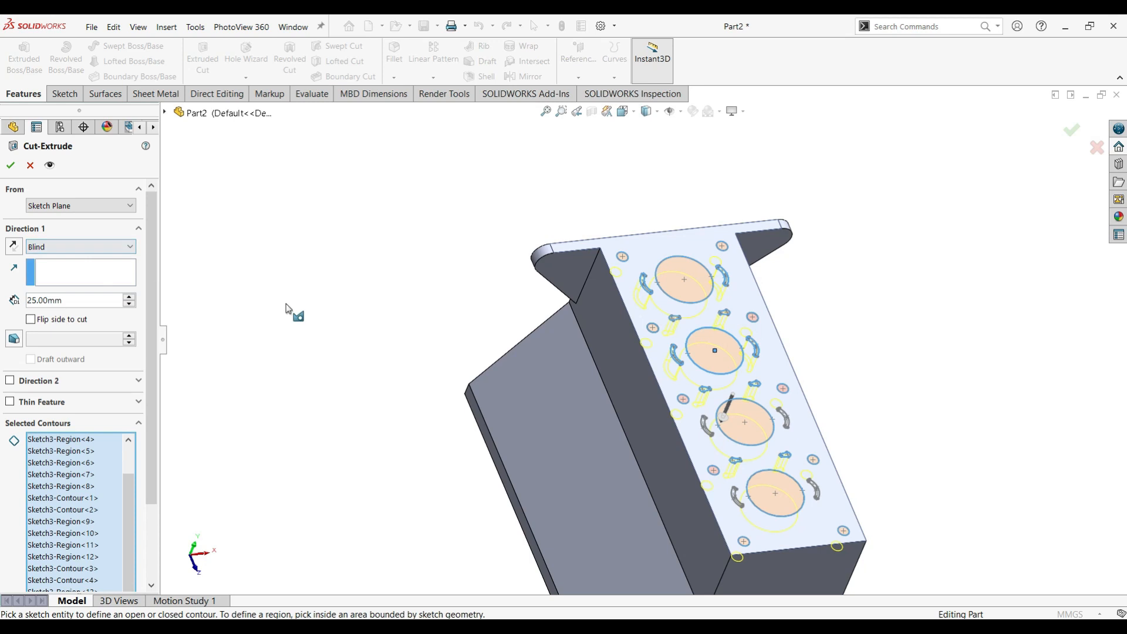
click(12, 167)
middle_drag(847, 373, 889, 384)
scroll(901, 379, down, 2)
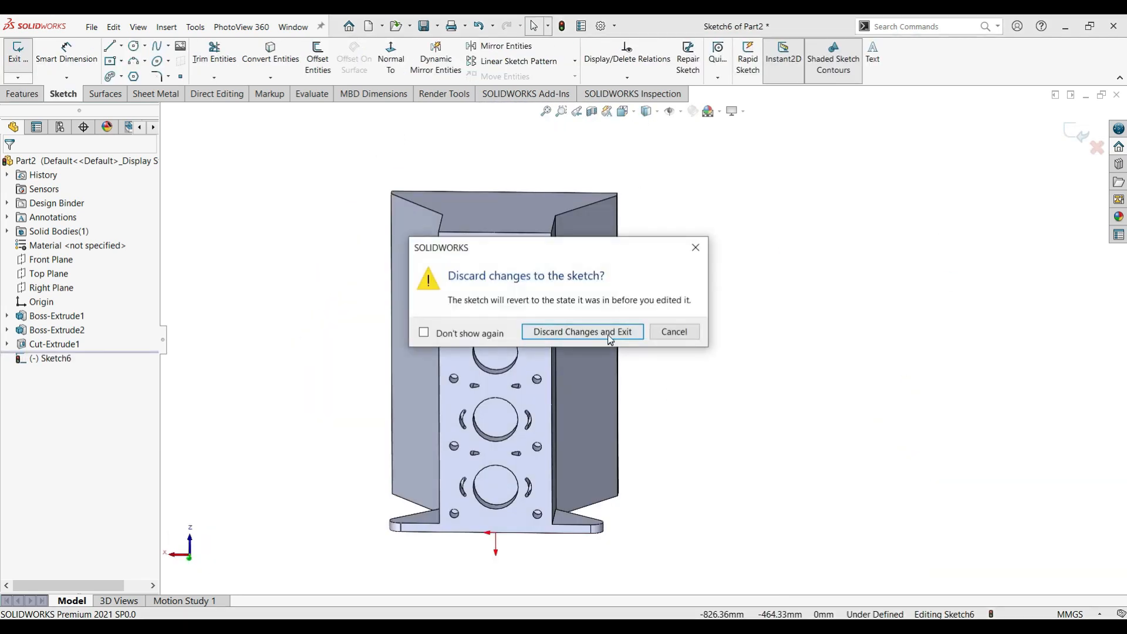
- Discard the open sketch's changes, exit it, and save the part as "cylinder engine block"
key(Return)
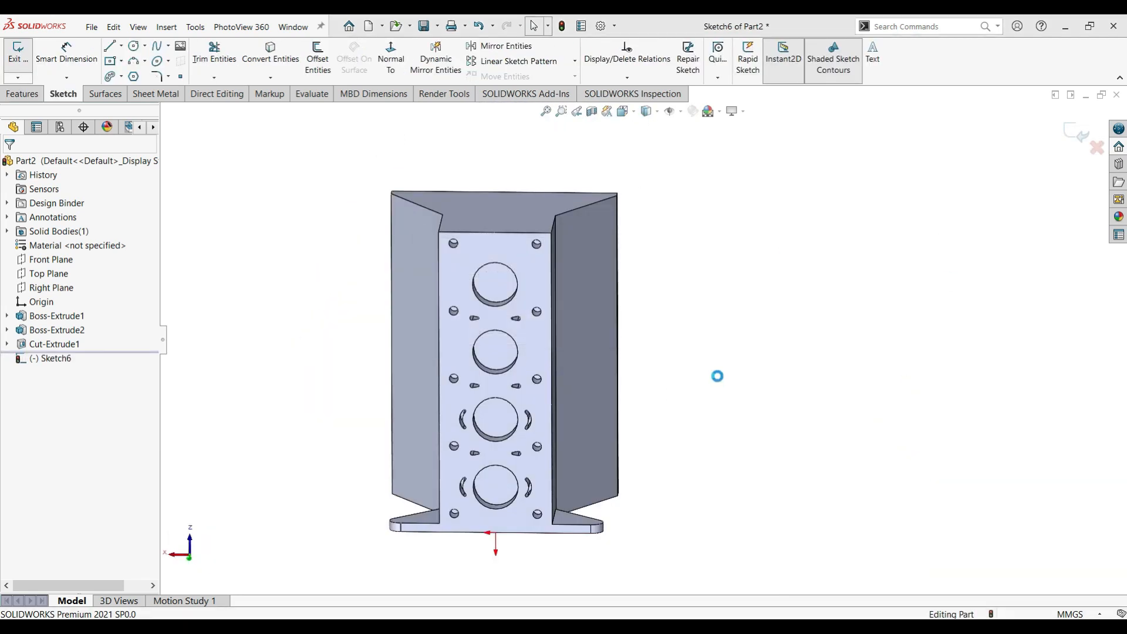
mouse_move(717, 376)
middle_down()
mouse_move(772, 344)
mouse_move(700, 380)
mouse_move(765, 335)
mouse_move(774, 282)
mouse_move(903, 287)
mouse_move(675, 256)
middle_up()
scroll(772, 344, up, 2)
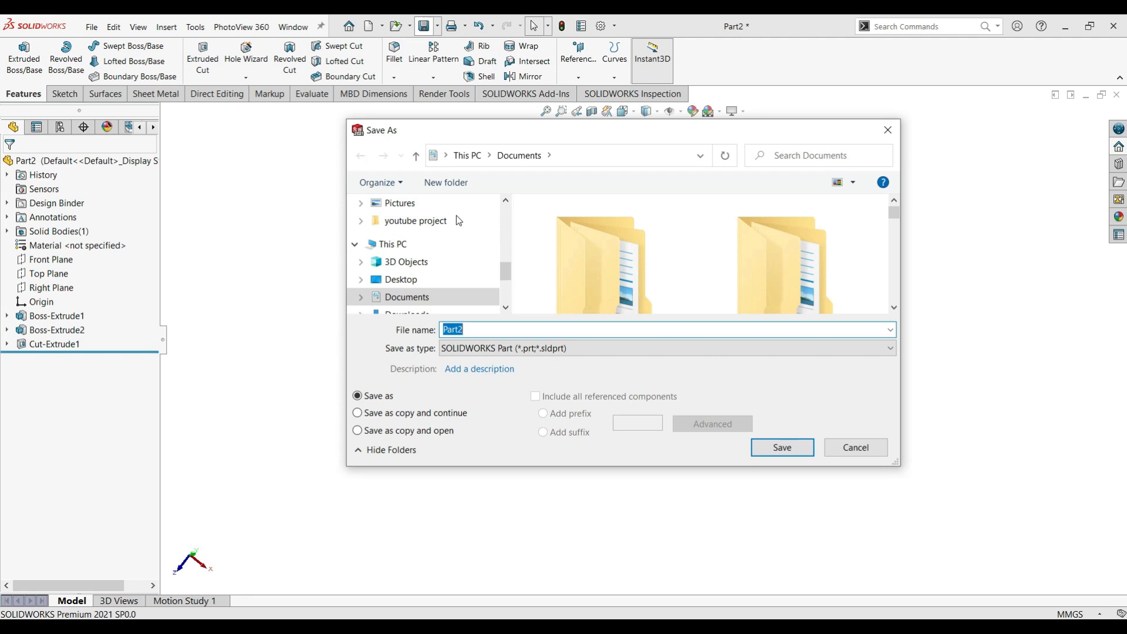
text(cylinder engine block)
key(Return)
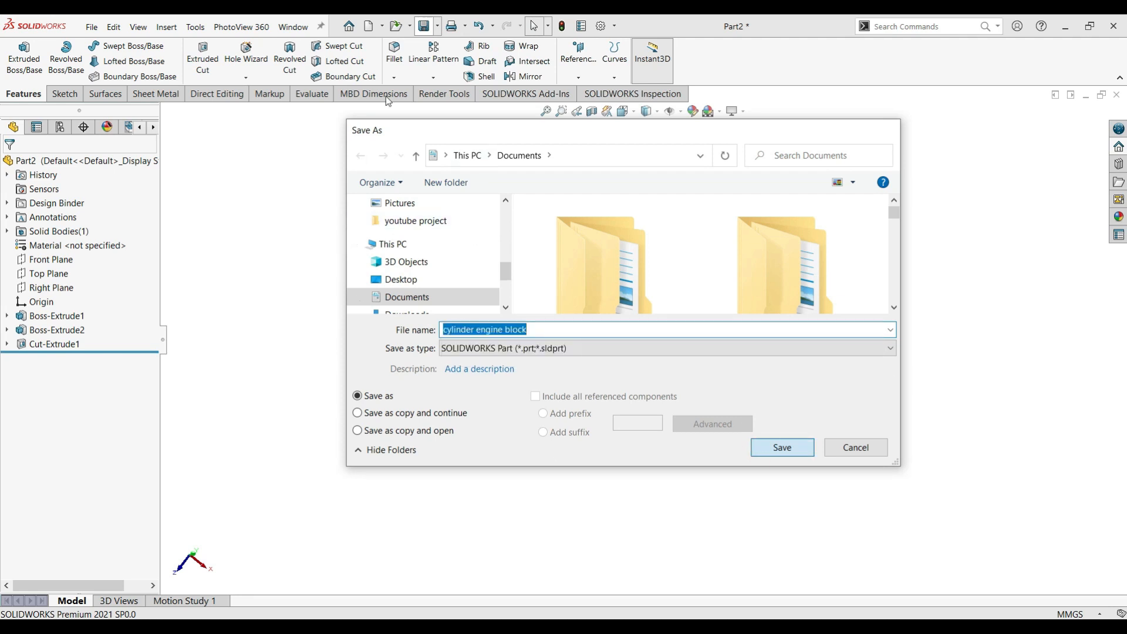
- Start a sketch on the top face and draw concentric circles about 14 mm and 7 mm in diameter on its long edge near the flange
scroll(641, 220, down, 4)
scroll(689, 281, up, 3)
mouse_move(782, 243)
middle_down()
mouse_move(713, 495)
mouse_move(753, 361)
mouse_move(787, 381)
middle_up()
click(601, 460)
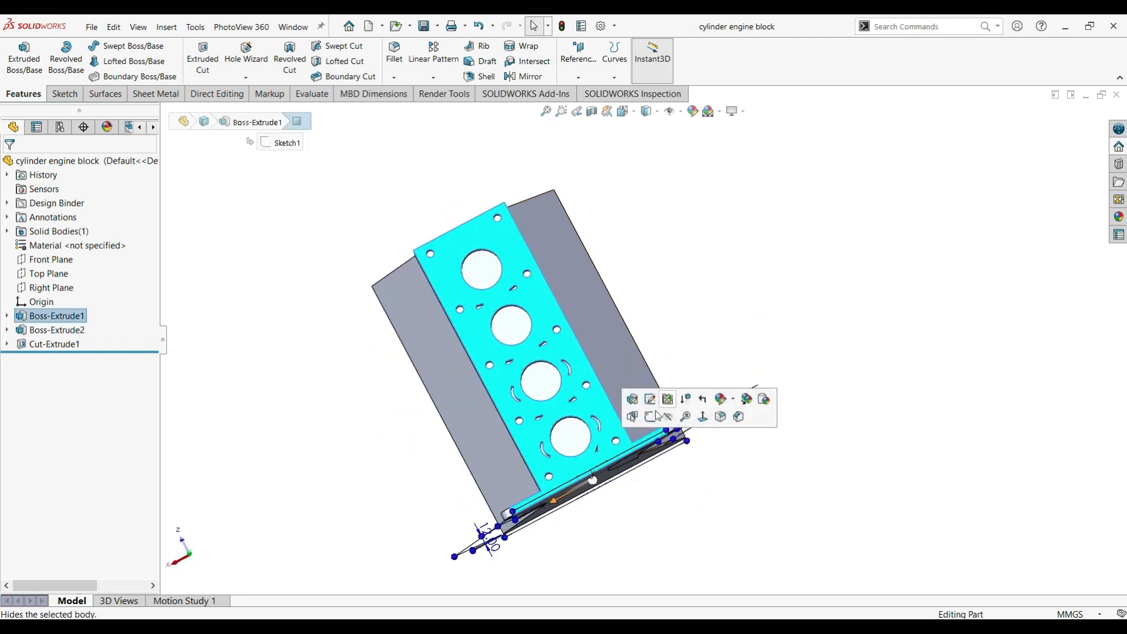
click(649, 415)
mouse_move(739, 307)
middle_down()
mouse_move(662, 409)
mouse_move(828, 317)
mouse_move(810, 372)
middle_up()
ctrl+middle_drag(827, 322, 852, 270)
key(Escape)
scroll(664, 500, down, 3)
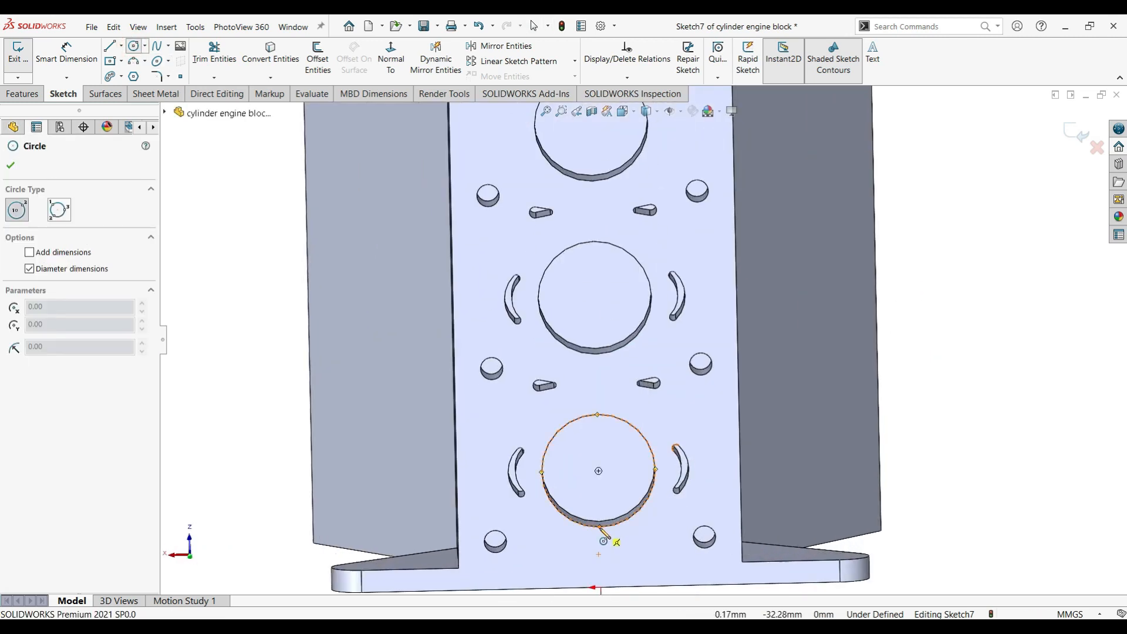
click(458, 530)
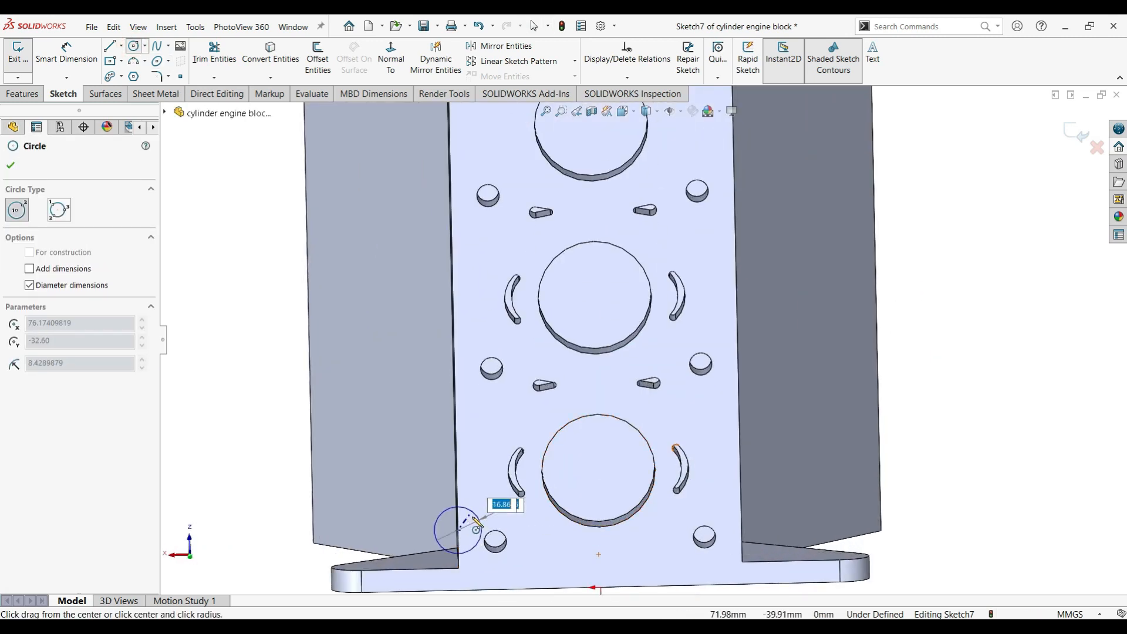
scroll(469, 529, down, 4)
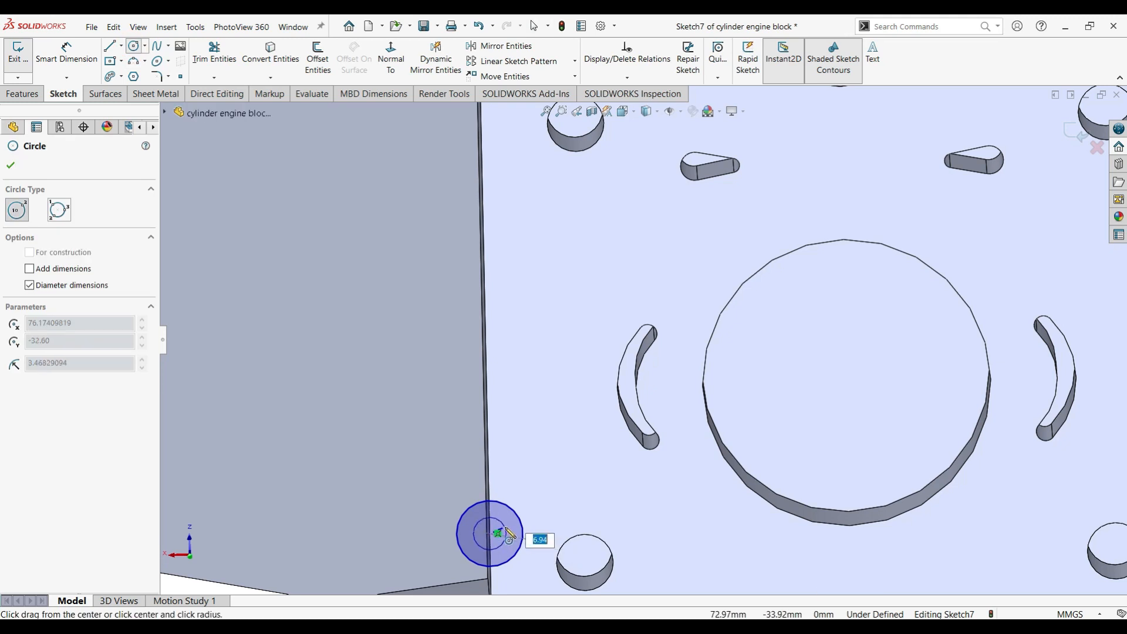
click(497, 533)
- Dimension the two concentric circles, setting the outer diameter to 10 mm and the inner diameter to 4.5 mm
click(66, 53)
click(461, 518)
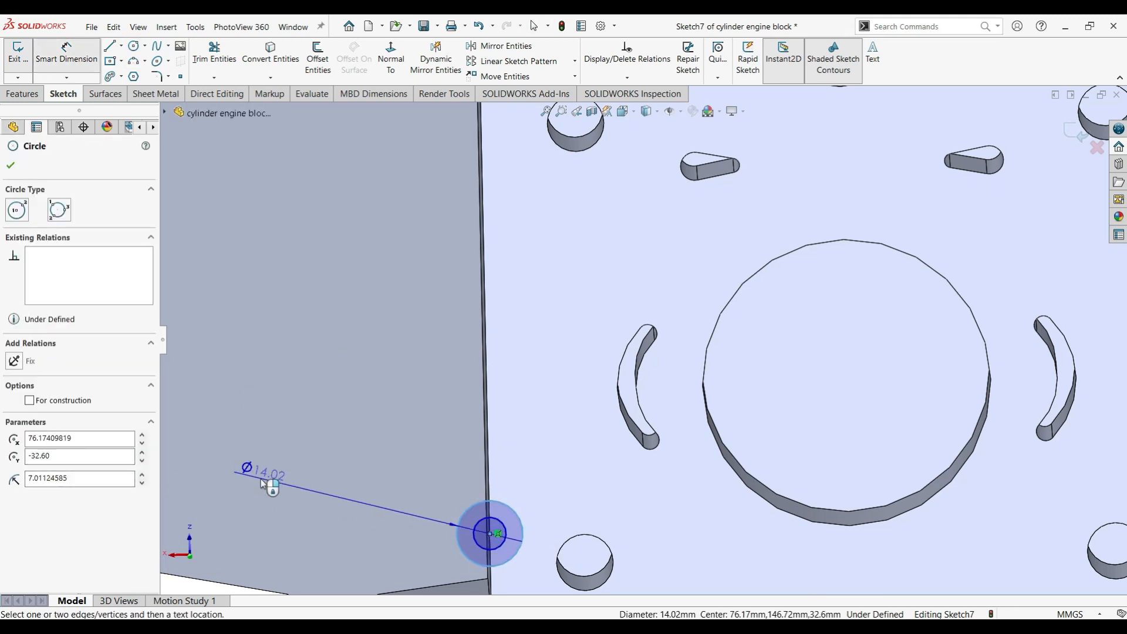
click(262, 484)
text(10)
key(Return)
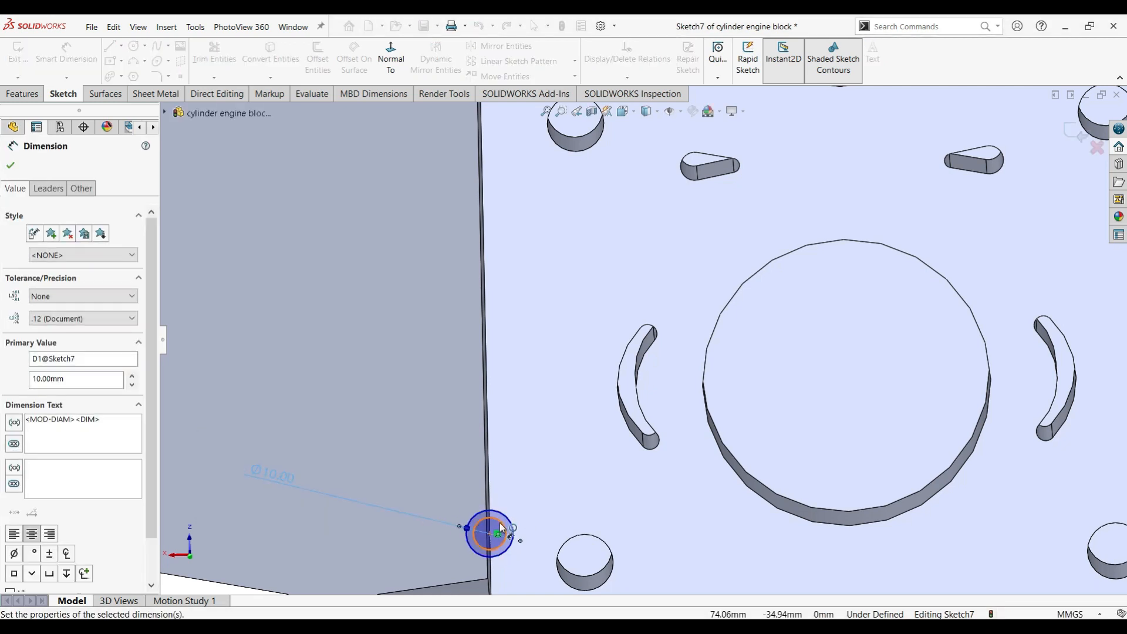
click(500, 527)
click(332, 450)
key(Return)
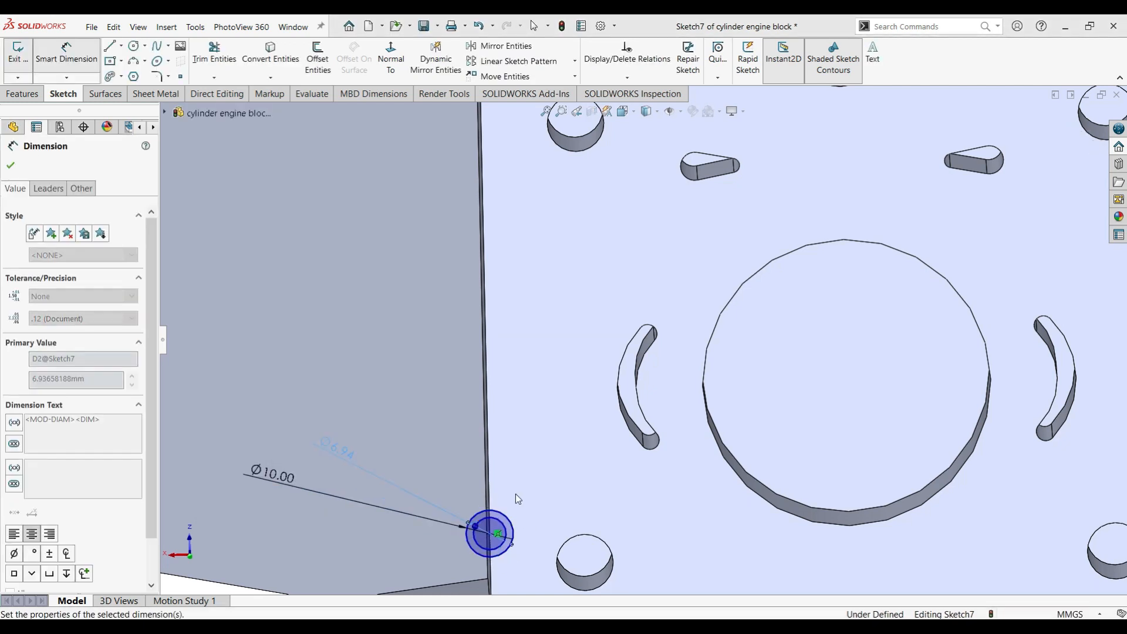
- Dimension the distance along the face edge from the circles' shared centre to the nearby flange corner
scroll(519, 527, down, 2)
scroll(519, 527, up, 3)
middle_drag(314, 376, 237, 414)
key(Escape)
scroll(572, 451, down, 3)
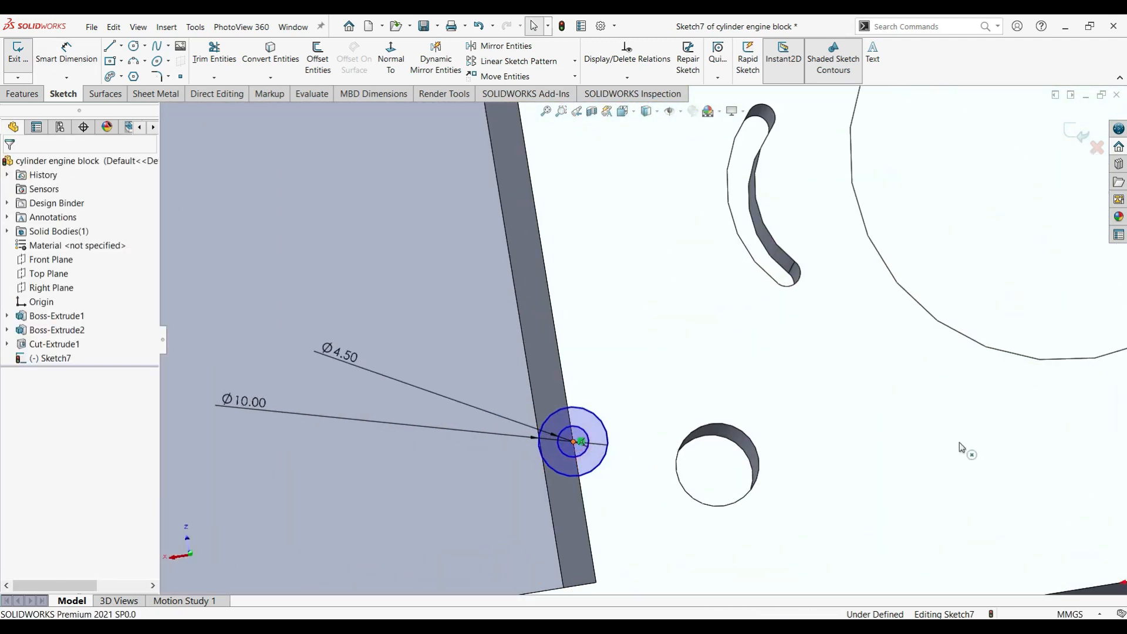
scroll(961, 448, up, 3)
key(Escape)
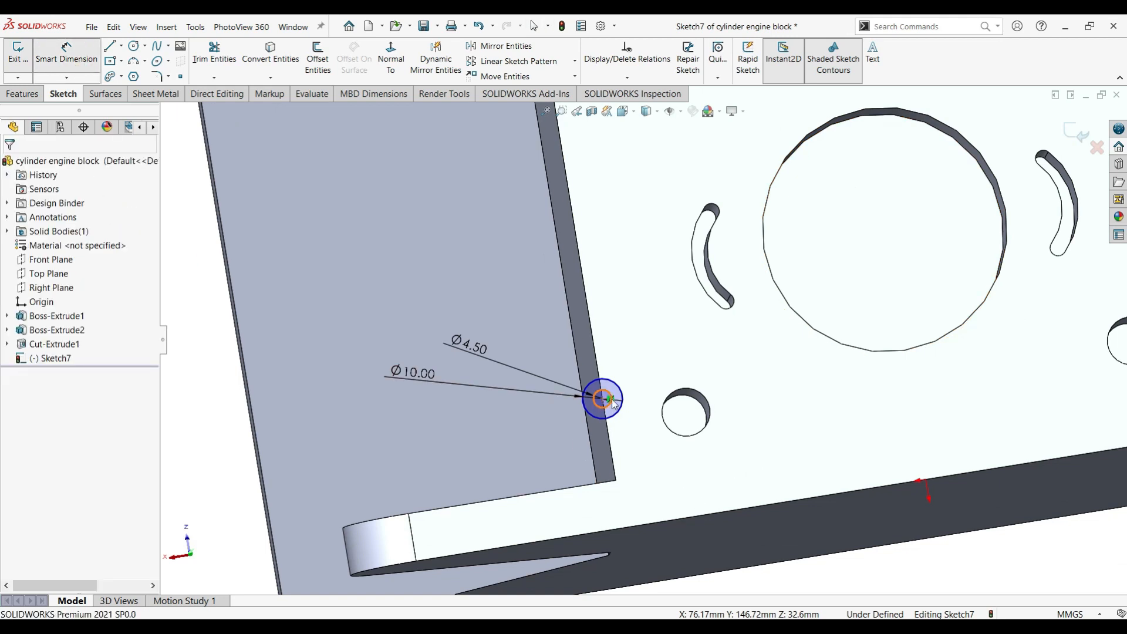
click(610, 399)
click(242, 455)
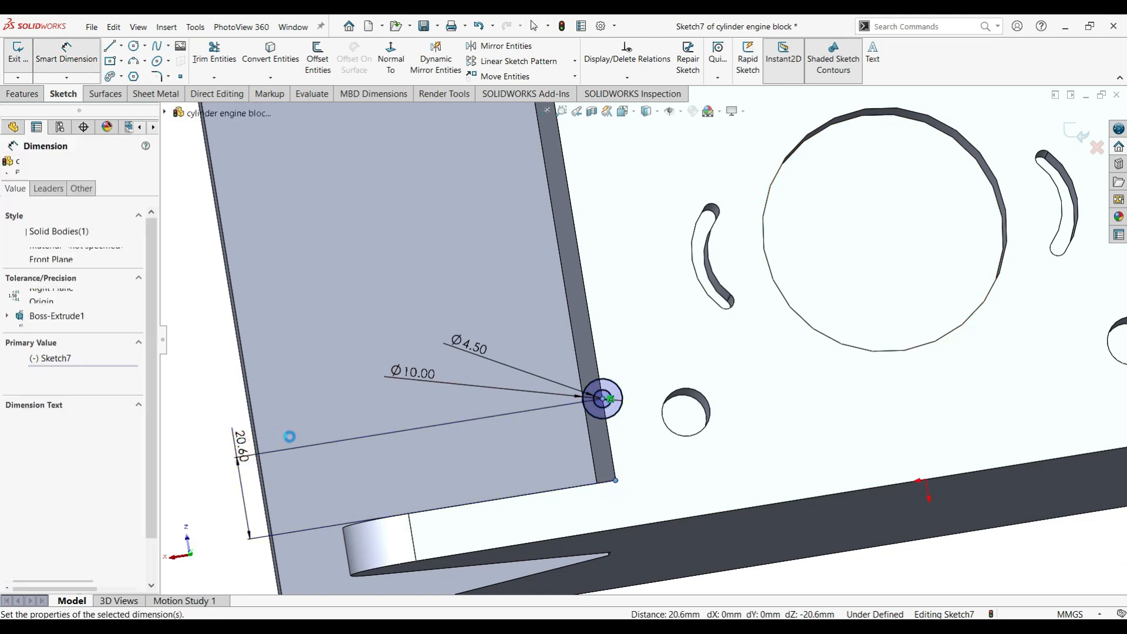
key(Return)
scroll(673, 359, up, 10)
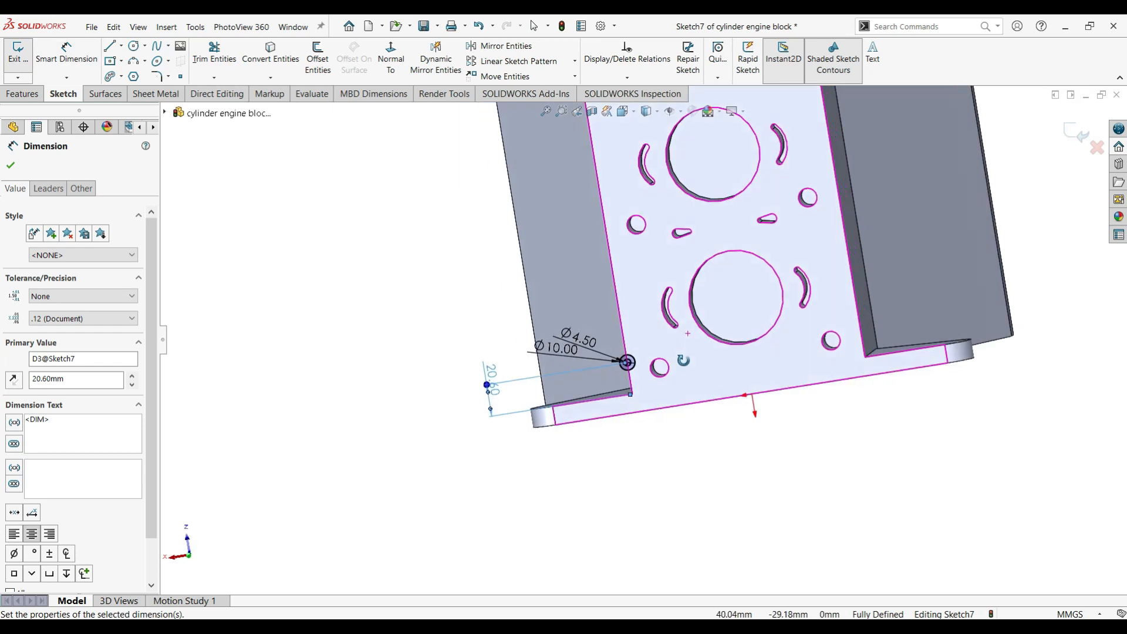
key(Escape)
- Linearly pattern both concentric circles along the long edge at 270 degrees with 7 instances spaced 61 mm apart
scroll(654, 300, down, 5)
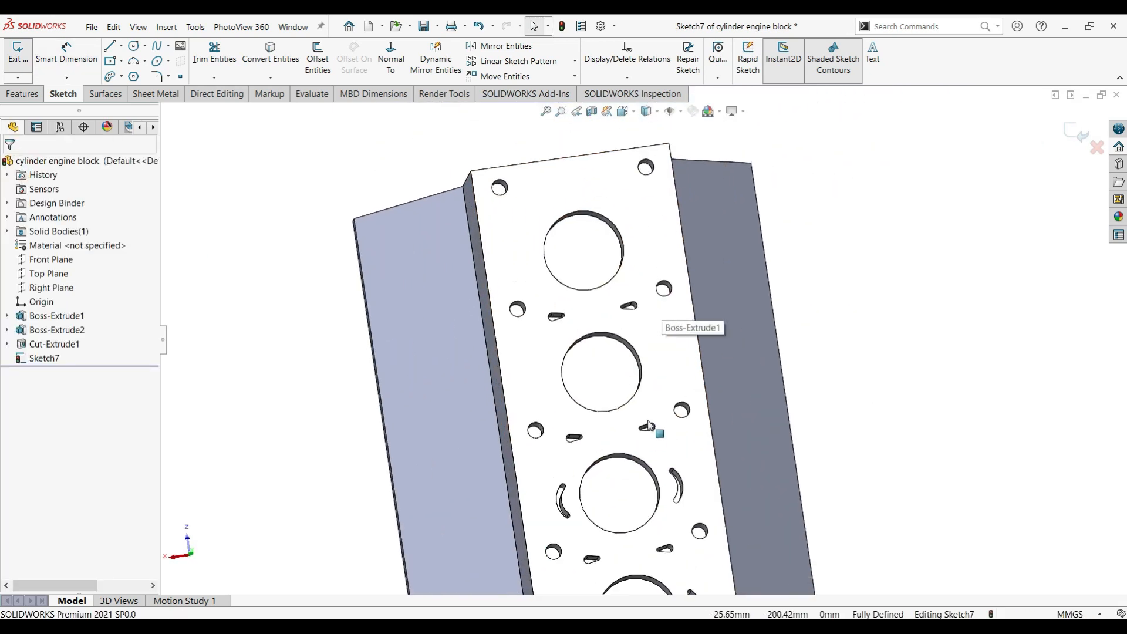
click(503, 61)
scroll(562, 527, down, 5)
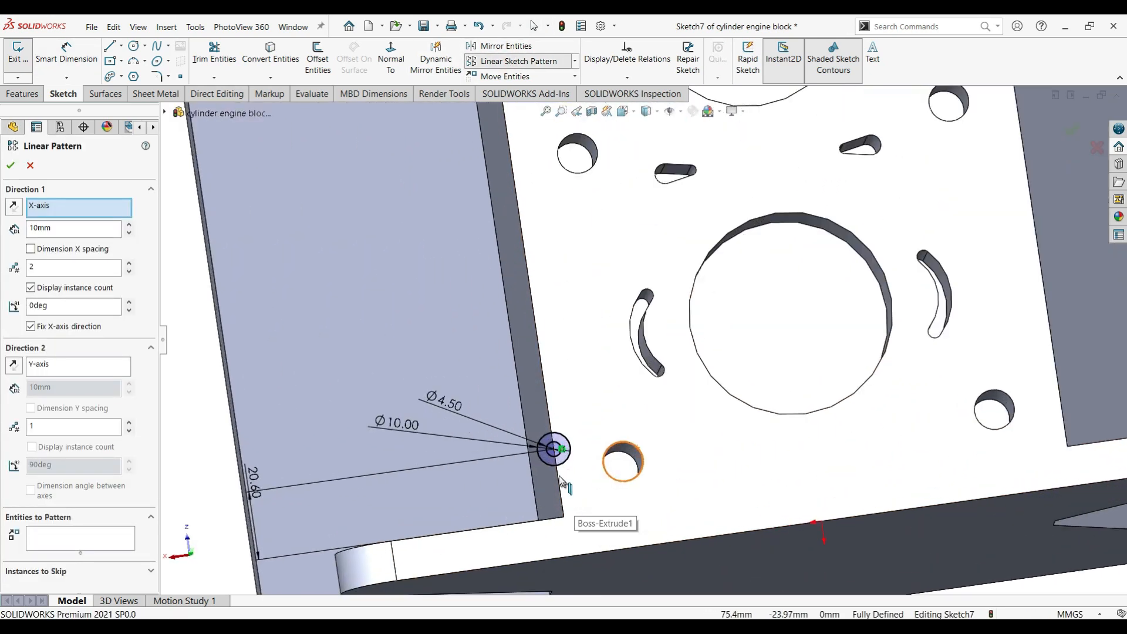
click(556, 436)
click(559, 434)
scroll(587, 458, down, 3)
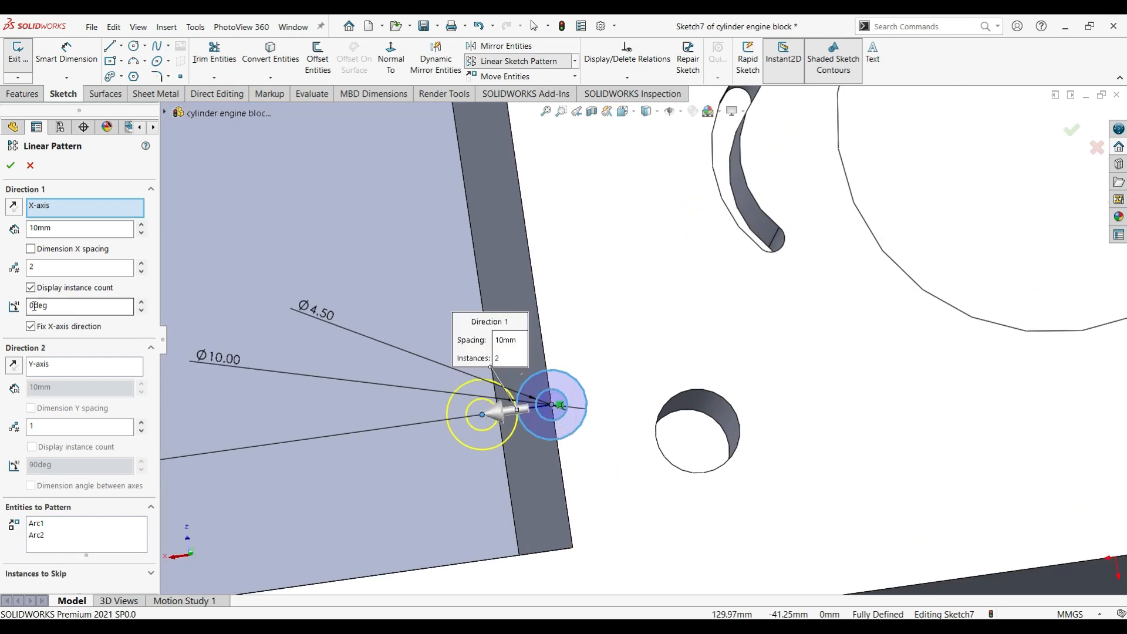
click(14, 207)
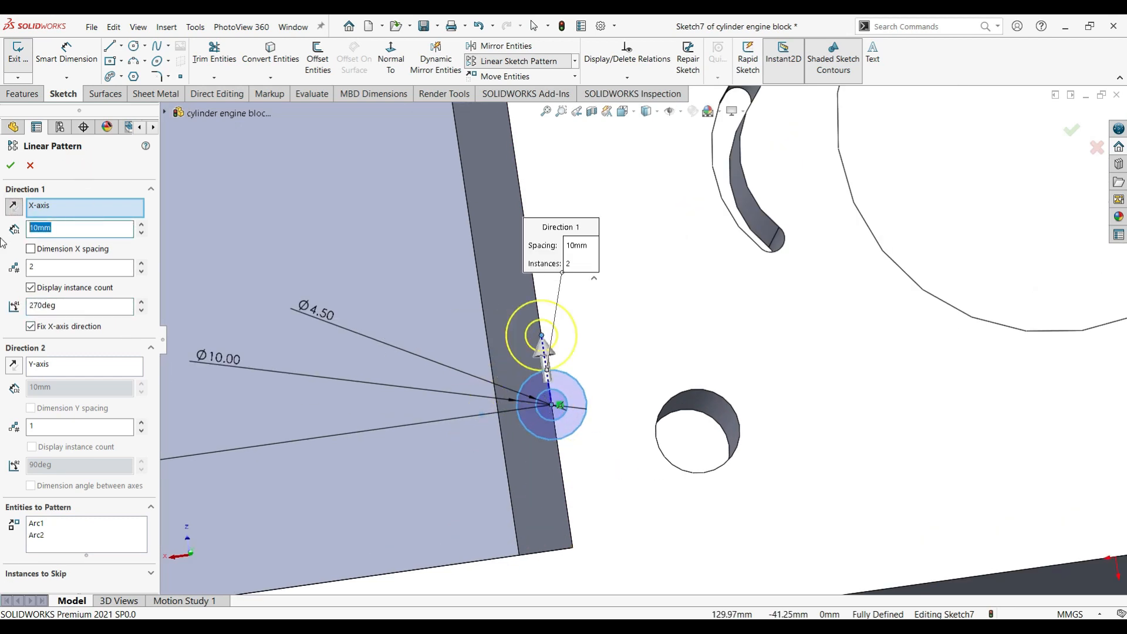
scroll(578, 336, up, 8)
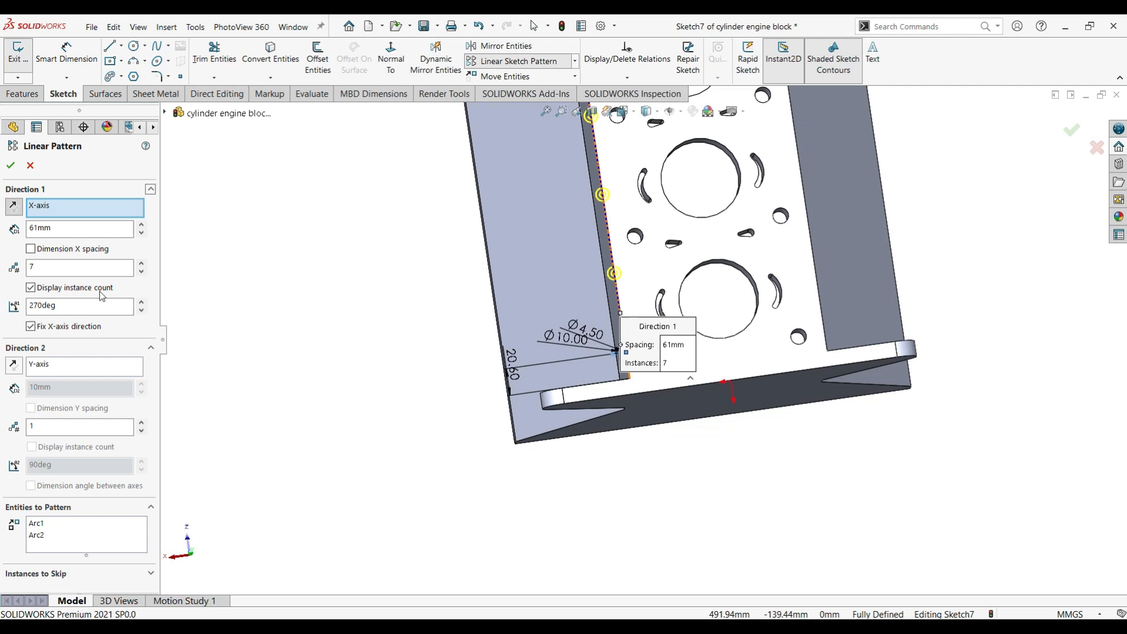
click(11, 165)
- Dimension the spacing between the centres of the first two patterned circle pairs
scroll(728, 231, up, 2)
scroll(634, 346, down, 5)
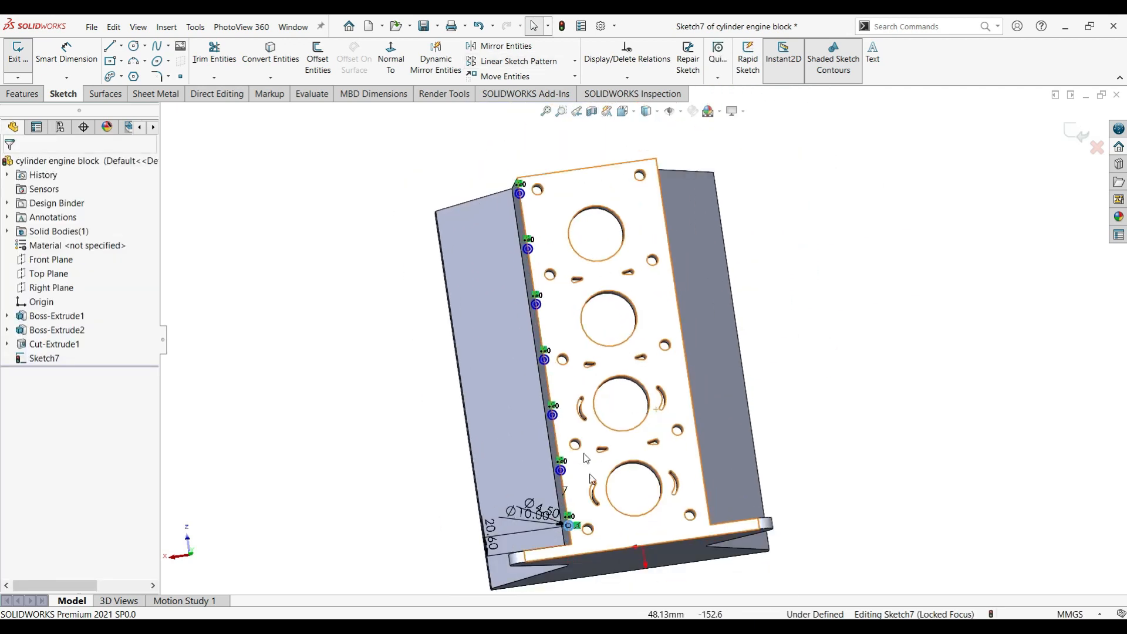
scroll(581, 580, down, 5)
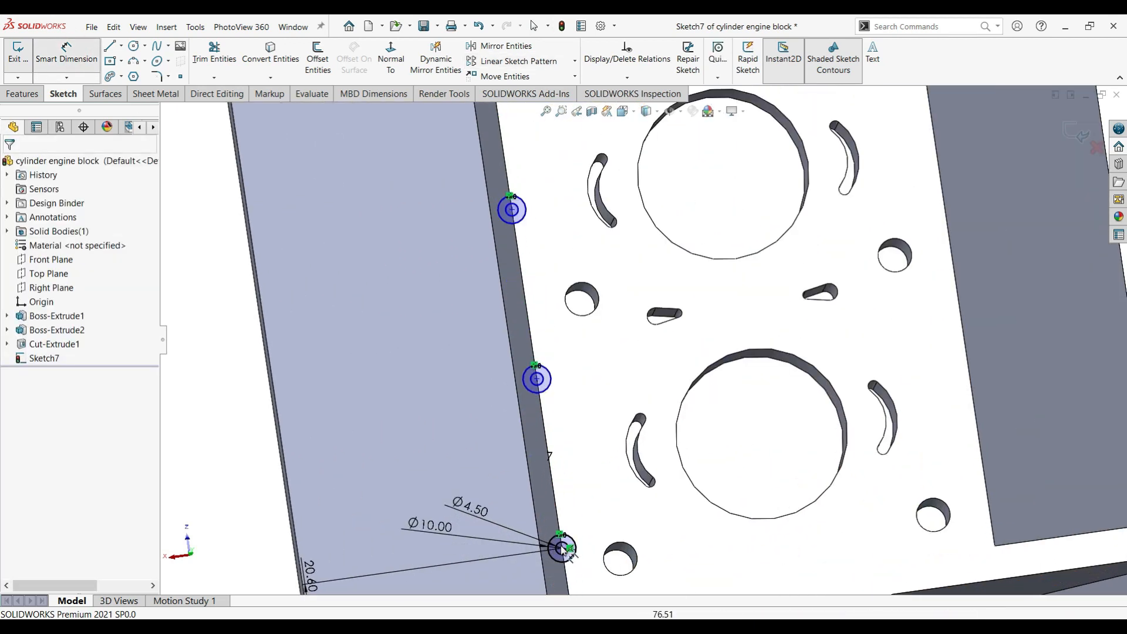
click(560, 475)
click(405, 341)
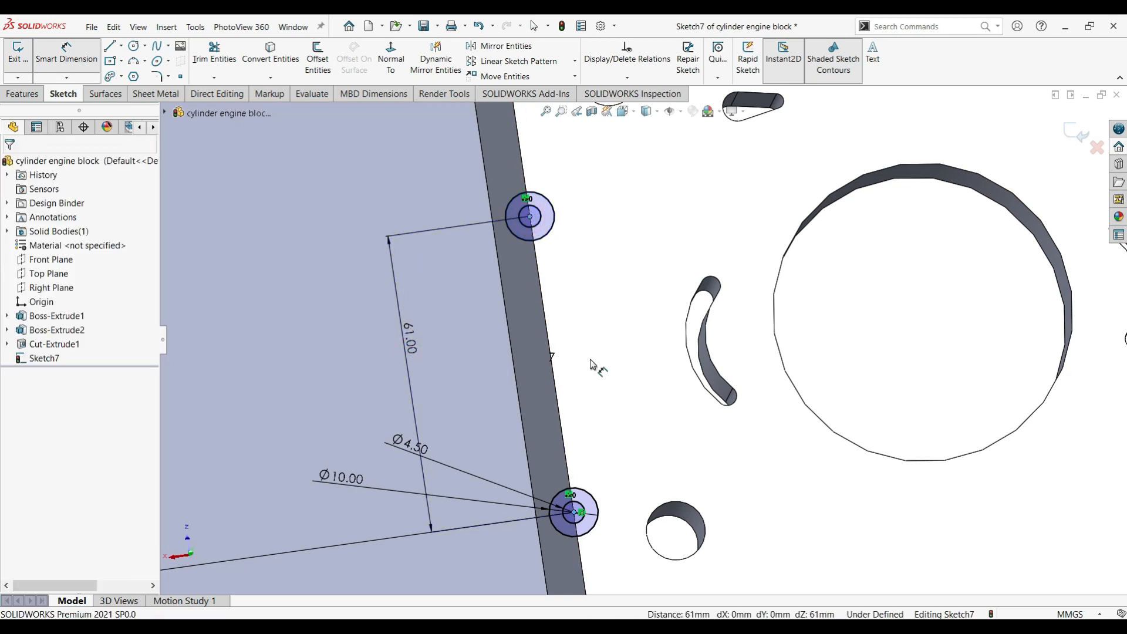
scroll(634, 335, up, 3)
key(Return)
click(13, 167)
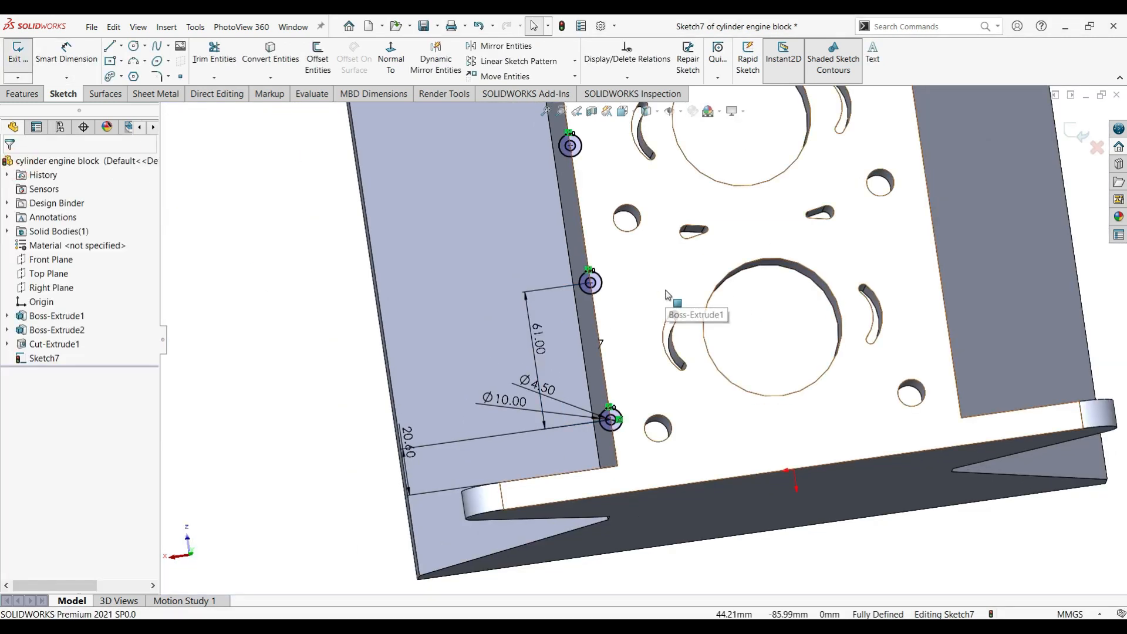
- Extrude the seven patterned ring profiles in the reversed direction, running them along the block's side wall down to the sloped flange
scroll(694, 281, up, 5)
scroll(667, 261, down, 2)
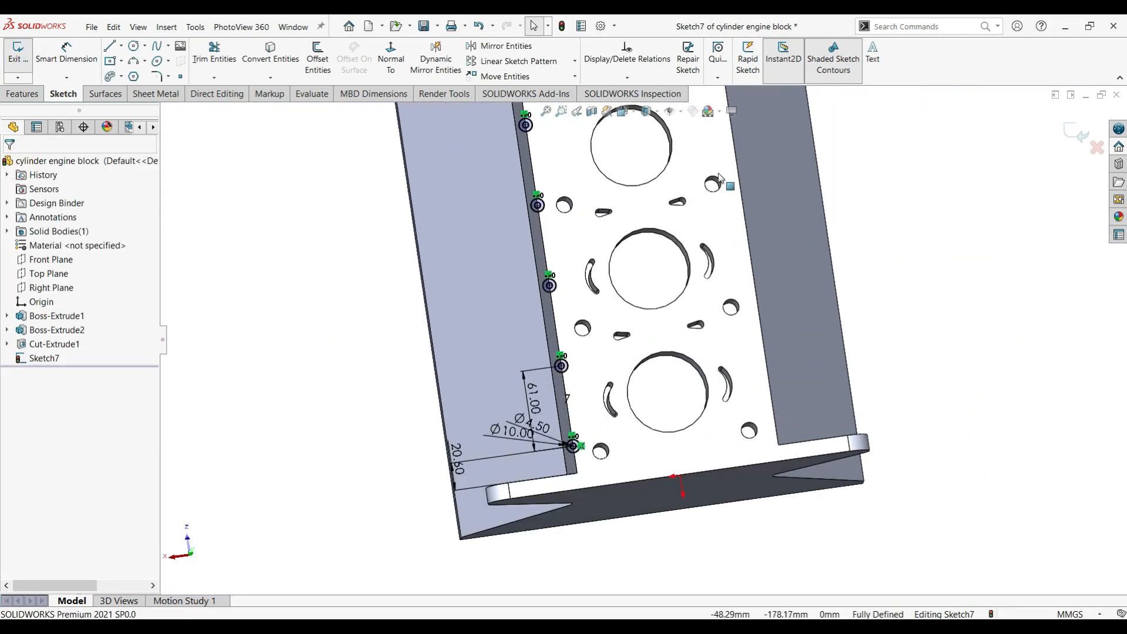
scroll(665, 257, up, 1)
middle_drag(665, 258, 650, 271)
scroll(635, 294, down, 2)
middle_drag(637, 317, 631, 275)
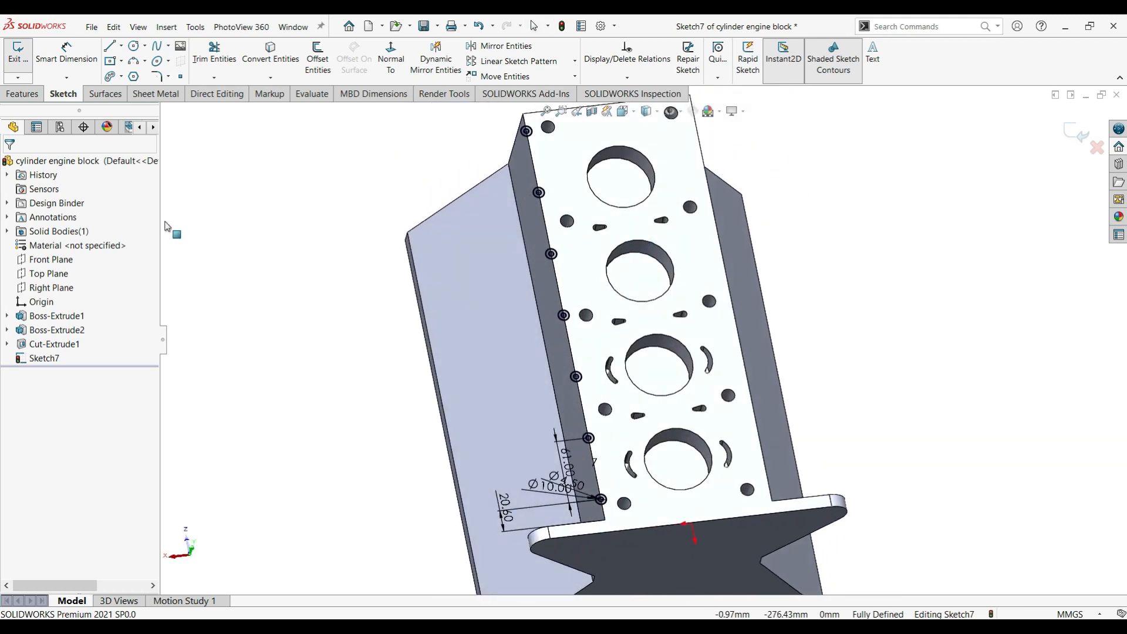
click(23, 93)
click(33, 59)
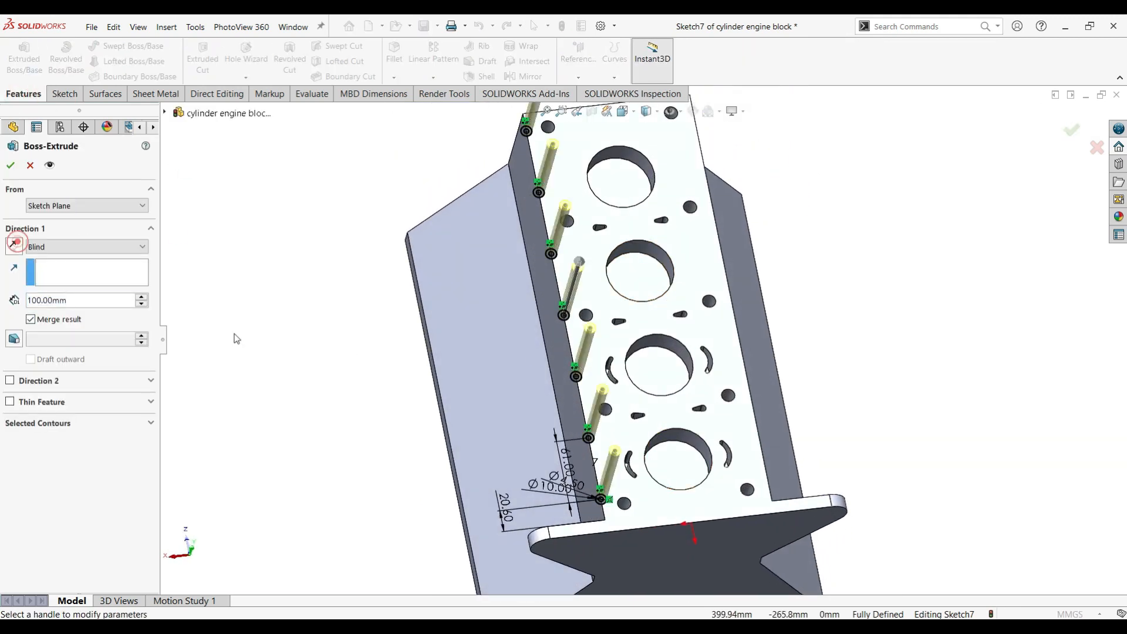
click(87, 246)
click(70, 294)
click(10, 165)
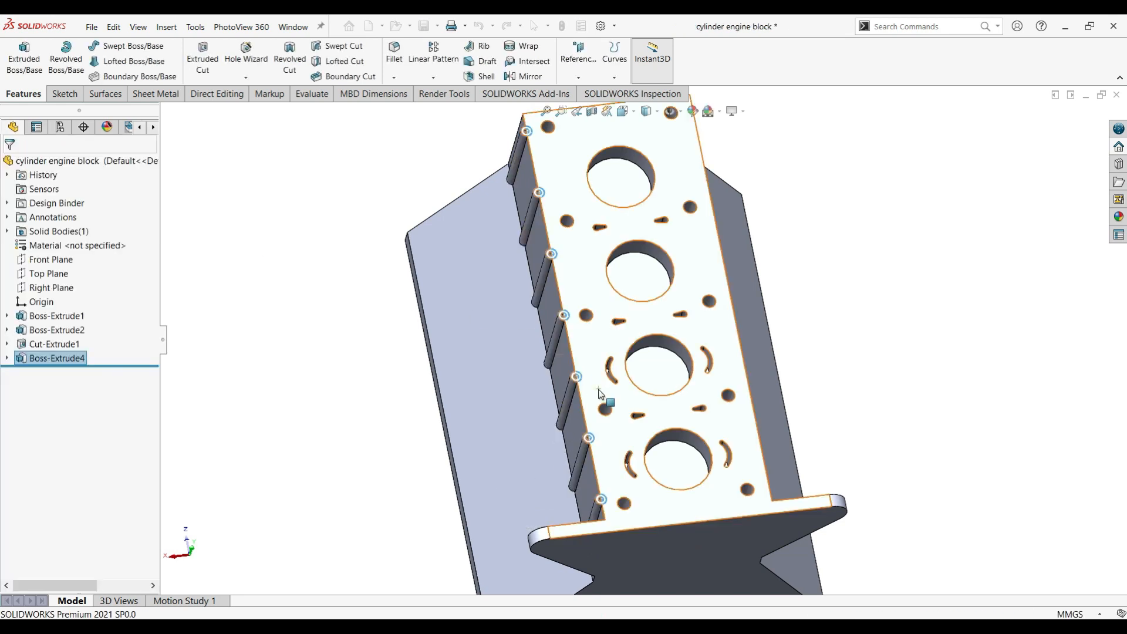
- Start a new sketch on the block's top face and orient the view square to it
scroll(590, 423, down, 2)
click(284, 407)
scroll(659, 453, up, 4)
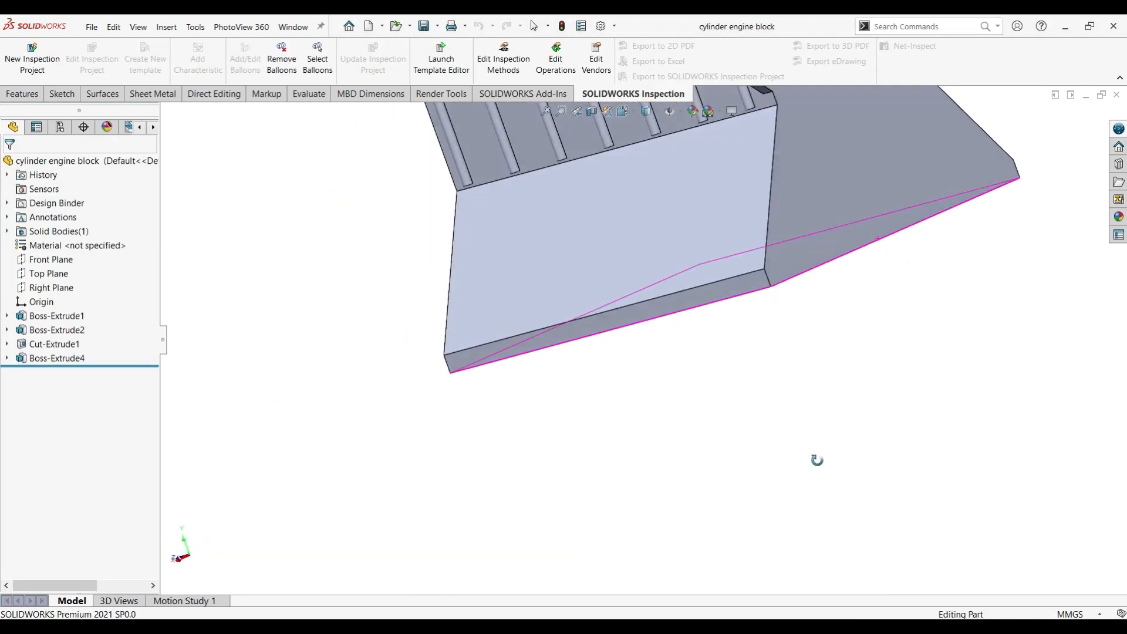
mouse_move(817, 457)
middle_down()
mouse_move(794, 286)
mouse_move(684, 382)
mouse_move(865, 350)
middle_up()
click(651, 265)
click(702, 228)
scroll(743, 289, up, 2)
middle_drag(744, 290, 785, 415)
click(634, 112)
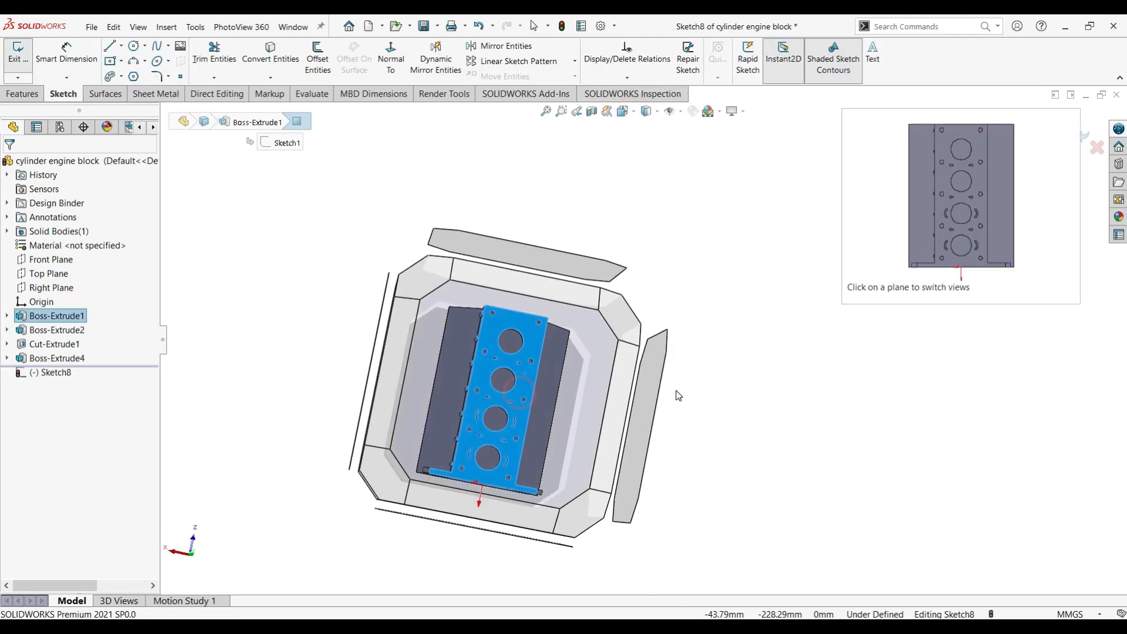
click(601, 385)
scroll(663, 390, down, 2)
scroll(655, 334, up, 3)
click(880, 328)
scroll(602, 421, down, 1)
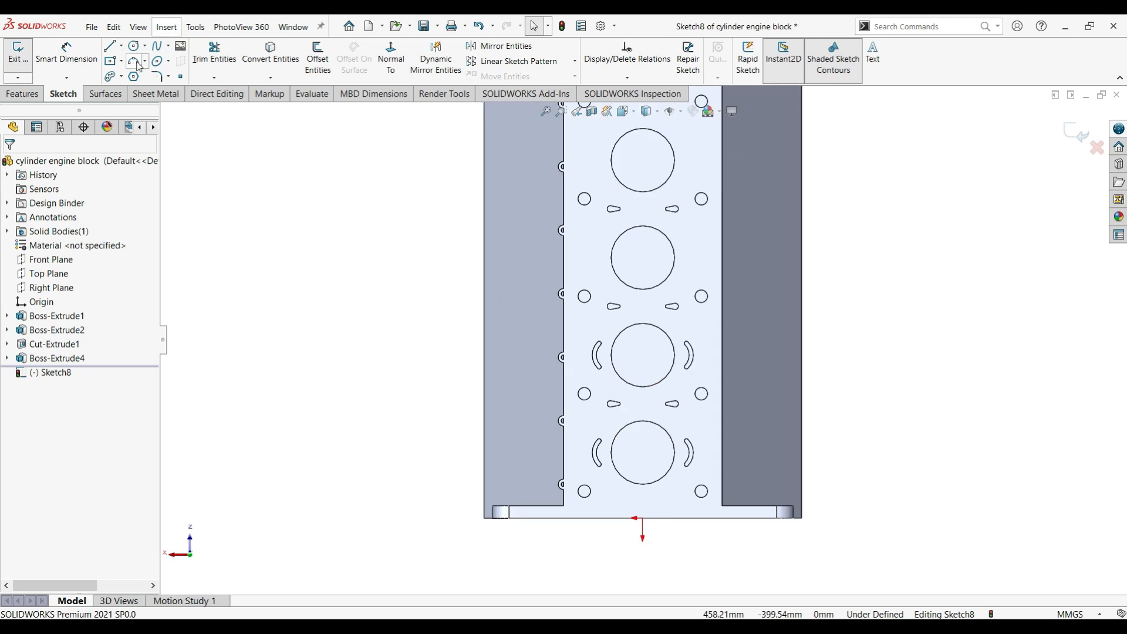
- Sketch a three-point arc between the first two ring bosses nearest the end flange, bulging into the face, with a 50 mm radius
click(134, 61)
scroll(566, 474, down, 3)
key(Escape)
click(133, 61)
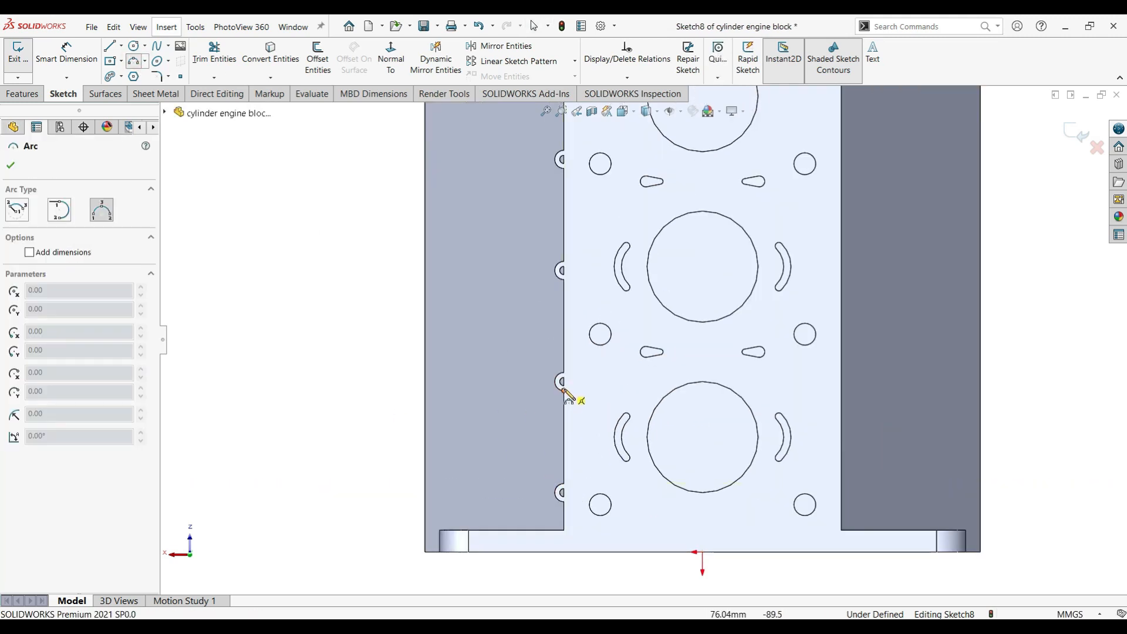
click(581, 447)
click(66, 54)
click(580, 418)
click(802, 384)
text(50)
key(Return)
- Close the arc profile with a straight vertical line joining its endpoints along the face edge
click(110, 46)
scroll(536, 456, down, 3)
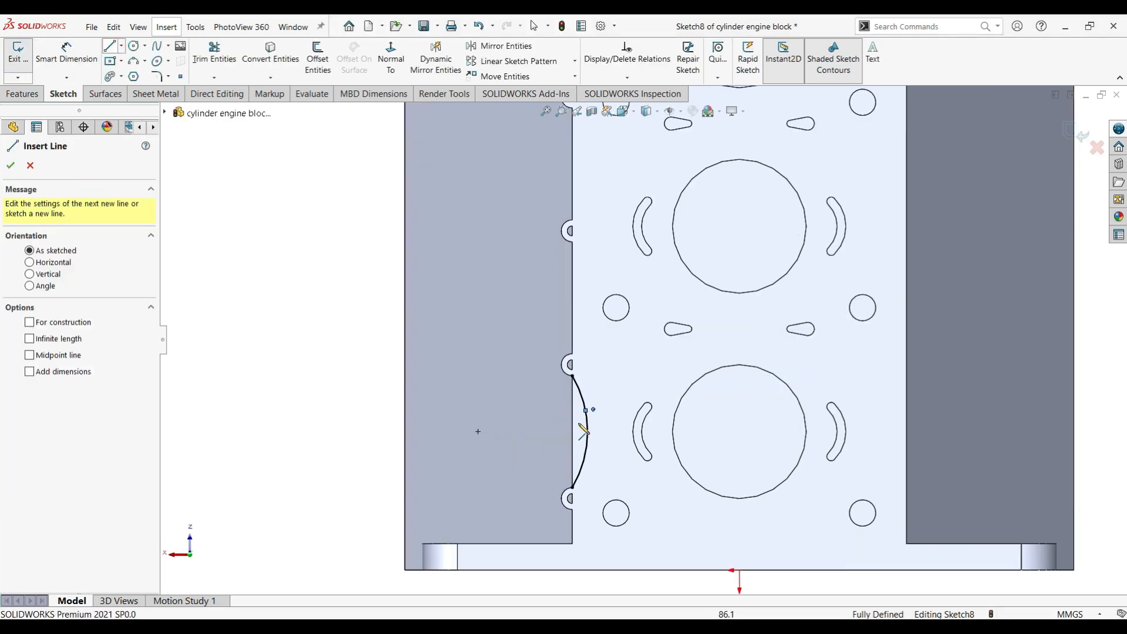
click(584, 504)
click(584, 341)
key(Escape)
scroll(587, 399, up, 6)
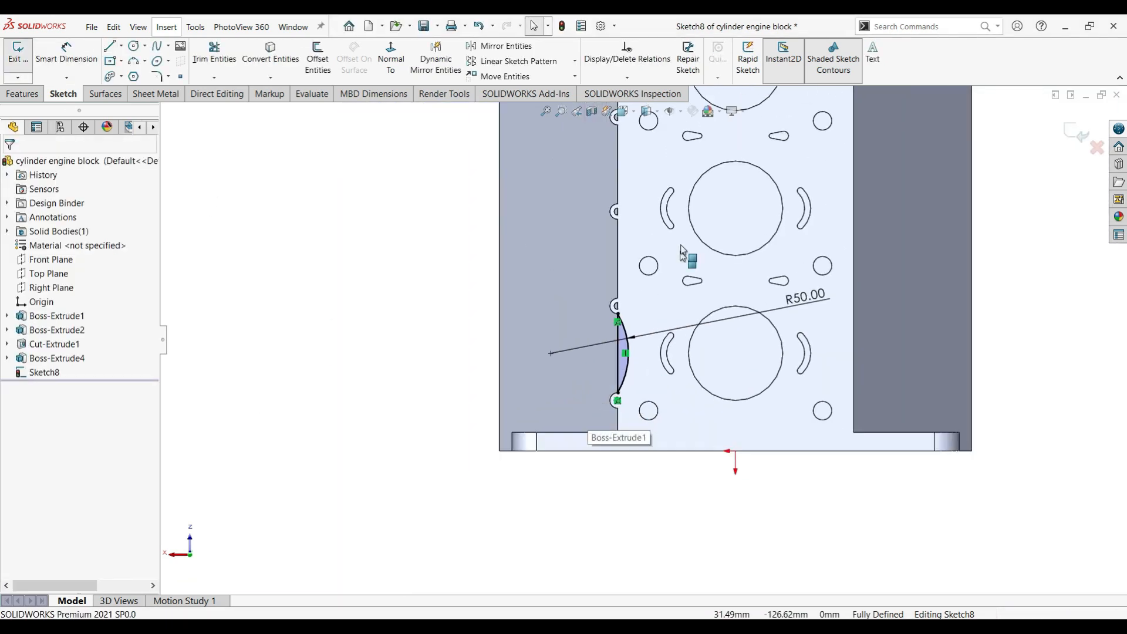
- Linearly pattern the arc and its closing line along the long edge at 270 degrees with 2 instances spaced 122 mm apart
scroll(631, 425, down, 2)
click(511, 61)
double_click(62, 266)
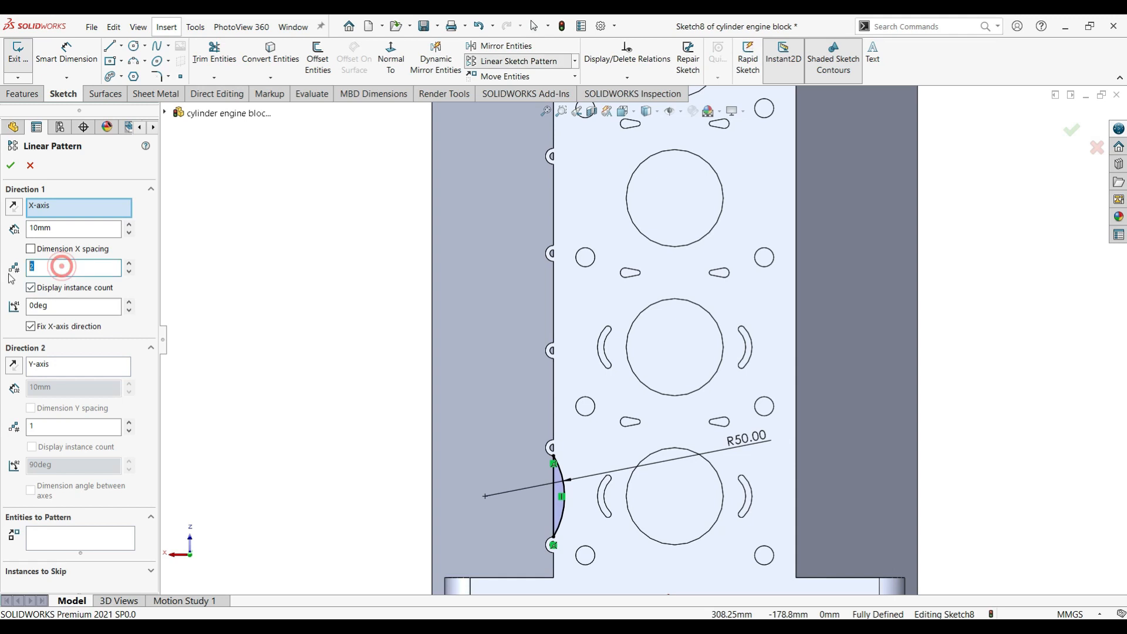
click(562, 496)
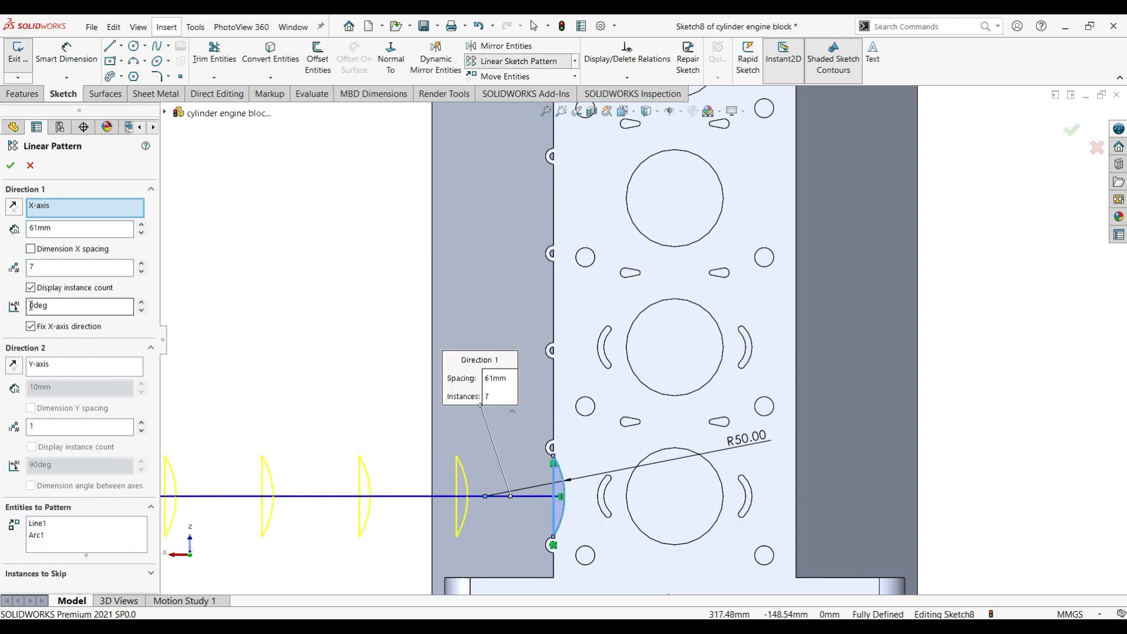
click(14, 206)
scroll(631, 329, up, 3)
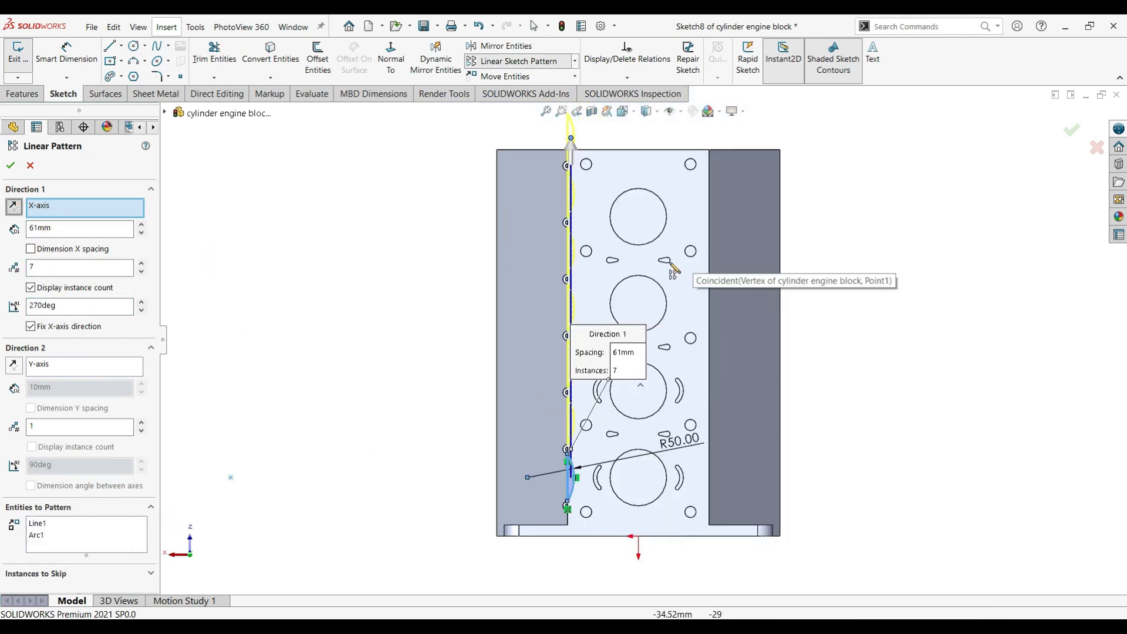
scroll(633, 356, down, 2)
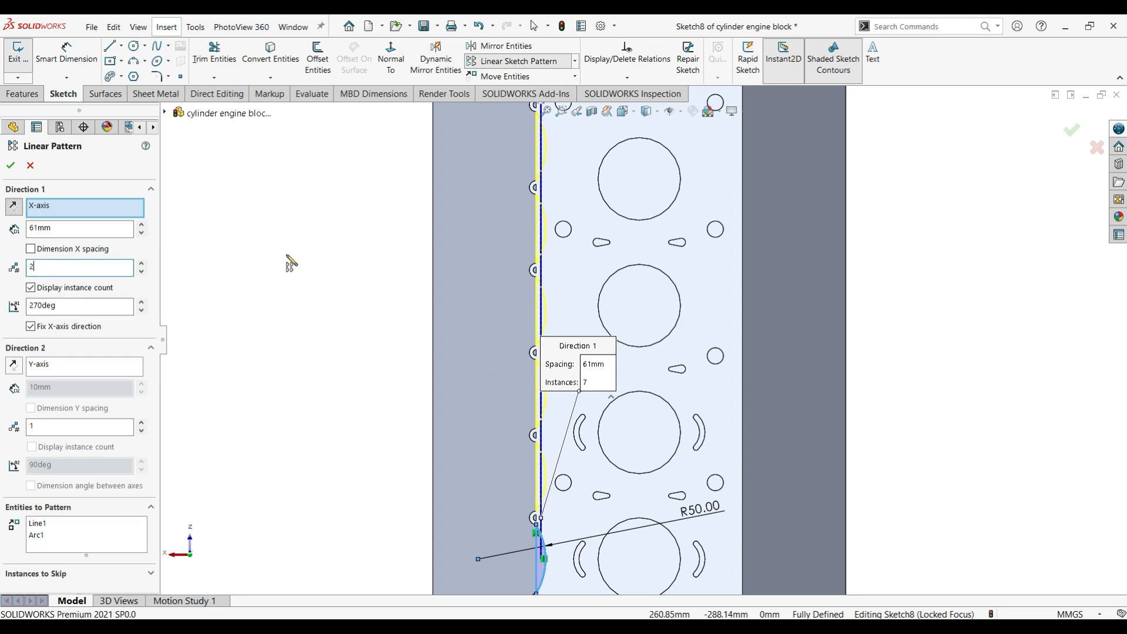
scroll(544, 549, up, 3)
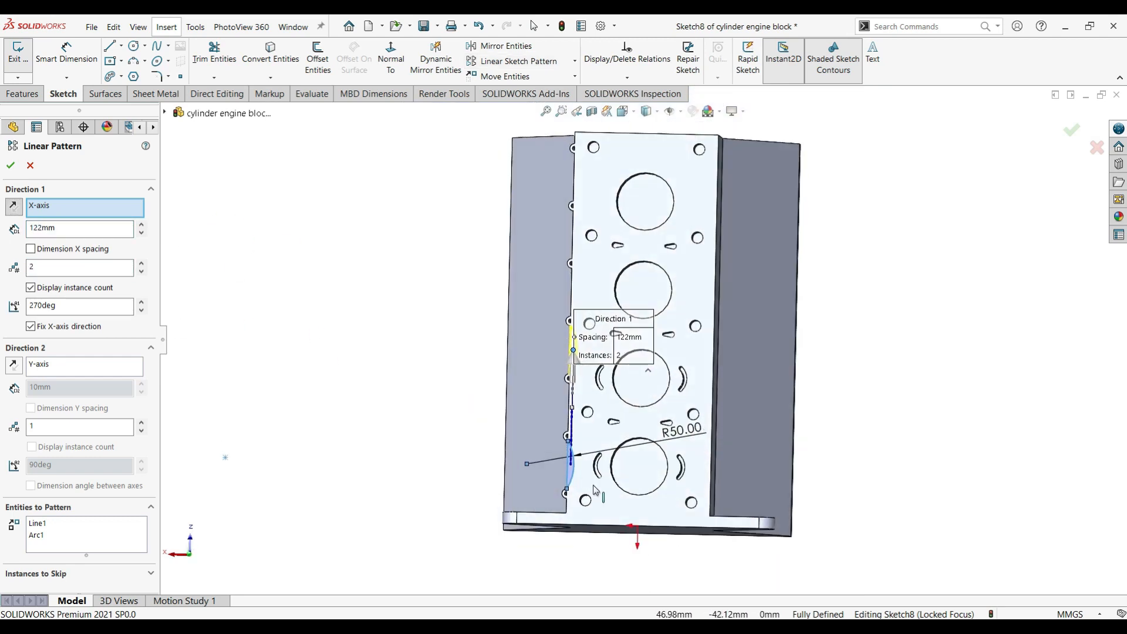
key(Return)
- Dimension the distance between the facing endpoints of the original arc profile and its patterned copy
scroll(513, 390, down, 2)
right_drag(616, 389, 639, 327)
scroll(600, 377, down, 3)
click(590, 354)
click(587, 524)
click(413, 438)
click(364, 413)
scroll(698, 419, up, 3)
scroll(698, 419, up, 1)
- Sketch a short vertical centerline starting at the origin on the face's mid-axis
click(623, 111)
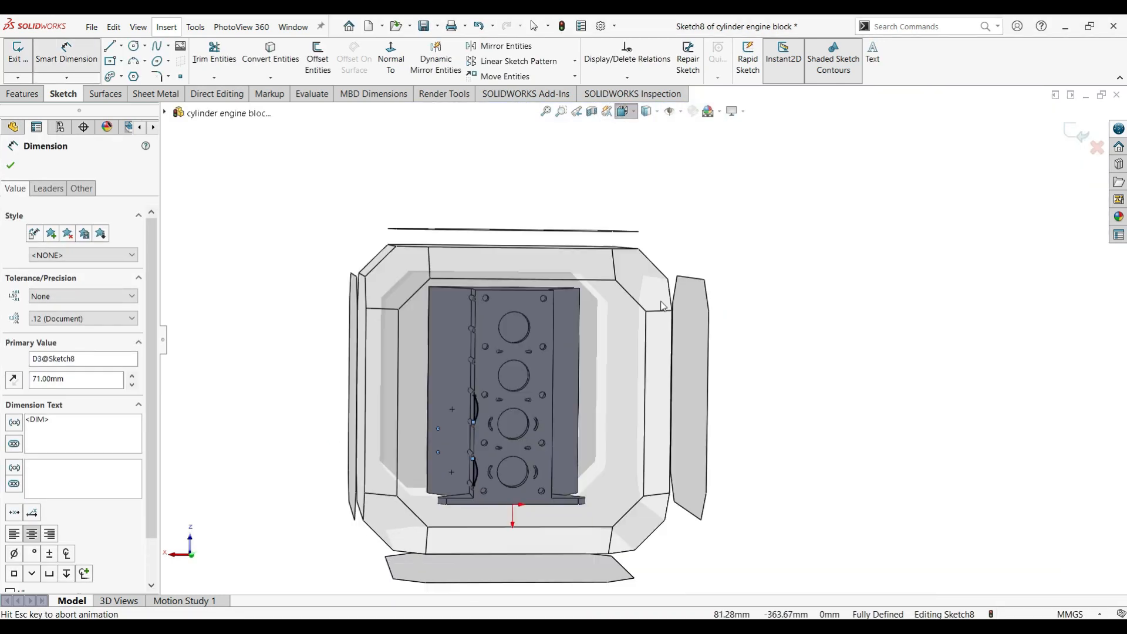
click(557, 382)
scroll(659, 432, down, 1)
click(121, 45)
click(137, 77)
click(646, 574)
click(646, 543)
key(Escape)
- Mirror both arc profiles with their closing lines about the vertical centerline to the opposite long edge
click(506, 46)
click(552, 355)
click(561, 356)
click(553, 506)
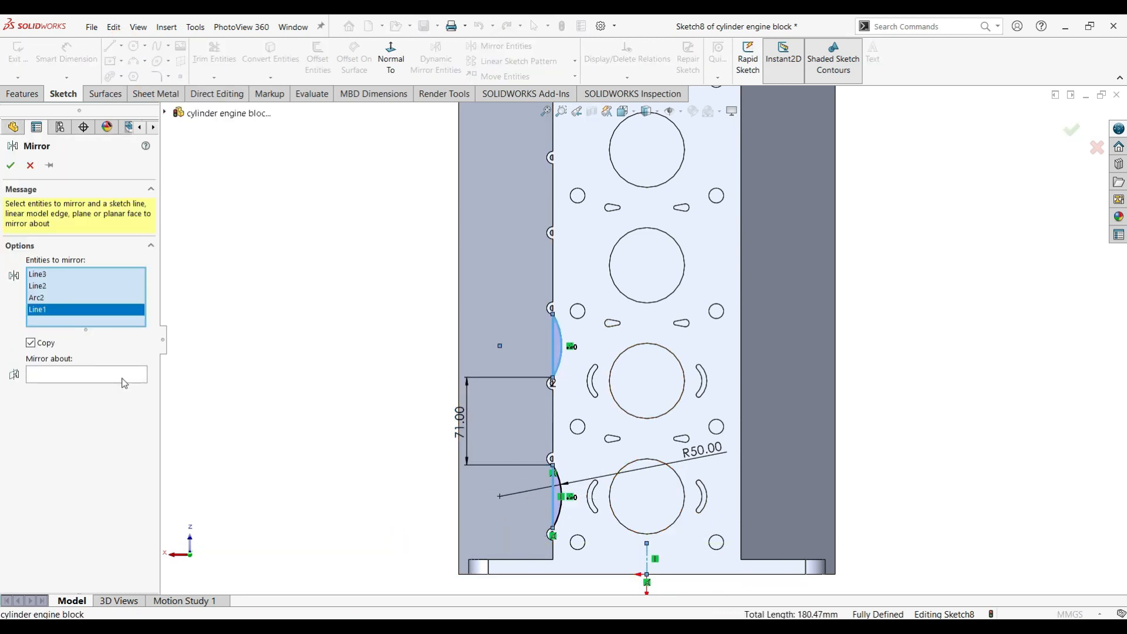
click(123, 379)
click(647, 554)
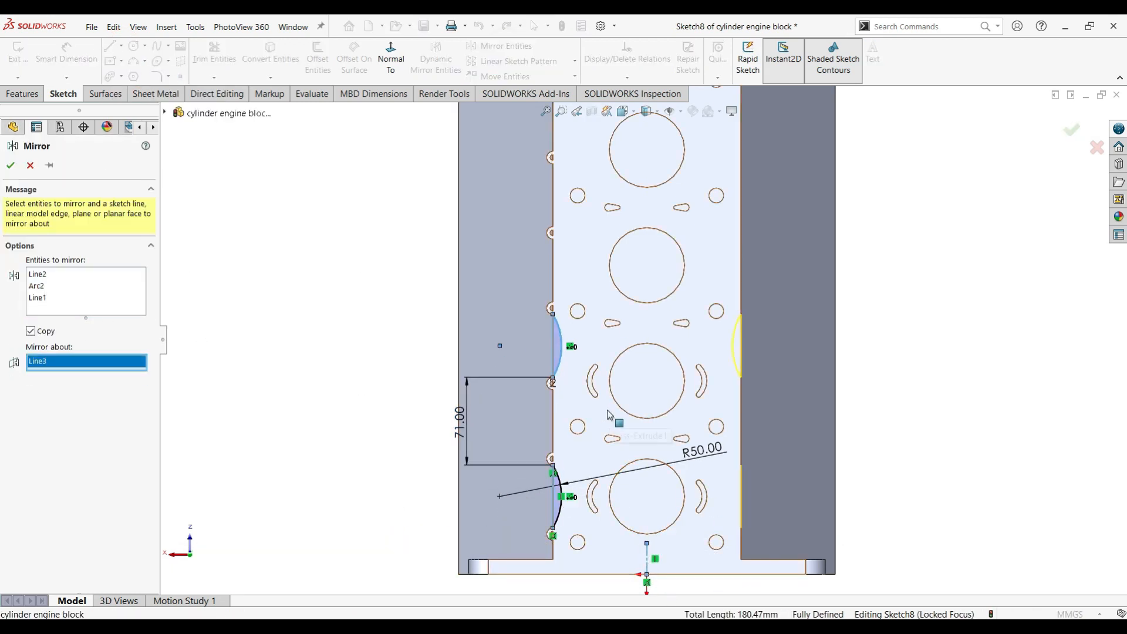
click(453, 343)
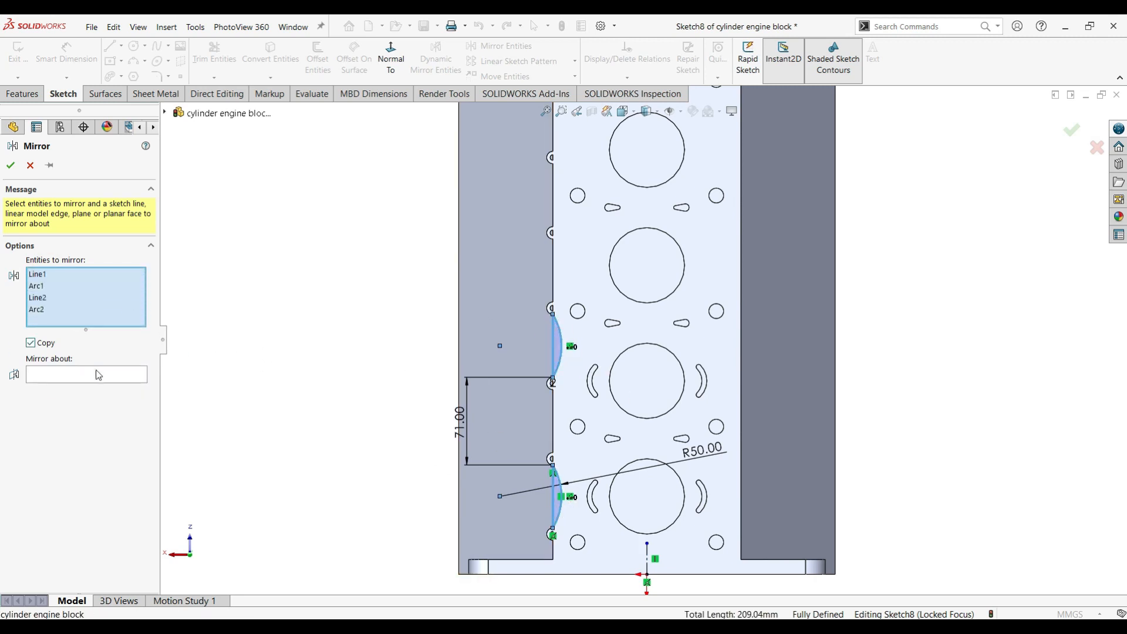
click(99, 374)
scroll(648, 342, up, 2)
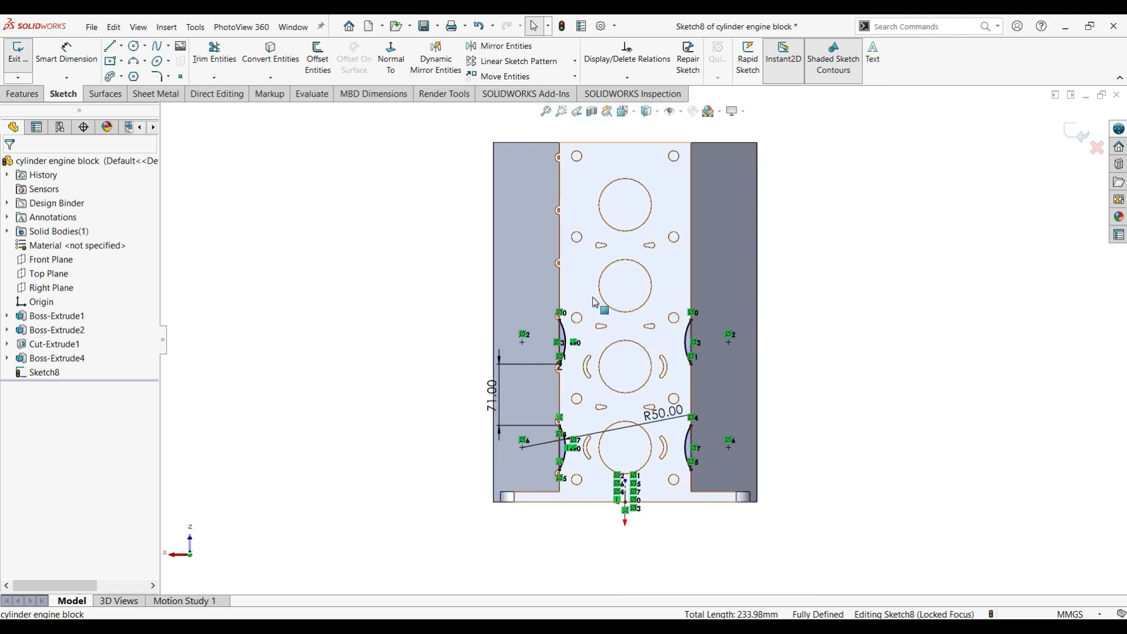
- Linearly pattern the upper arc profile of each edge at 270 degrees with 3 instances spaced 61 mm apart
click(495, 59)
scroll(546, 334, down, 2)
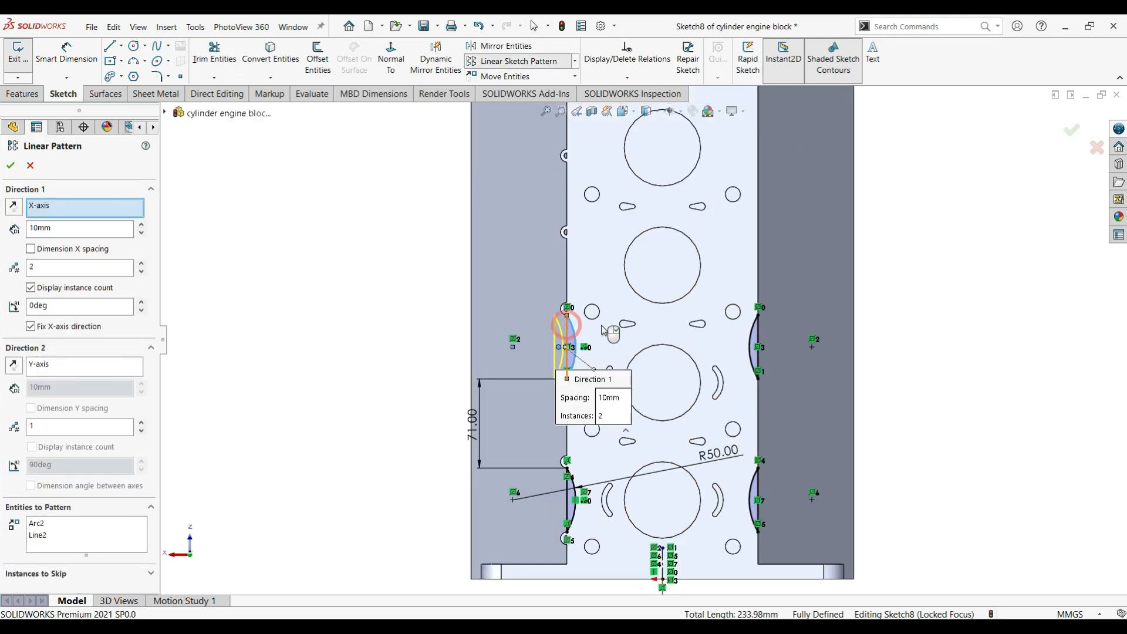
click(757, 335)
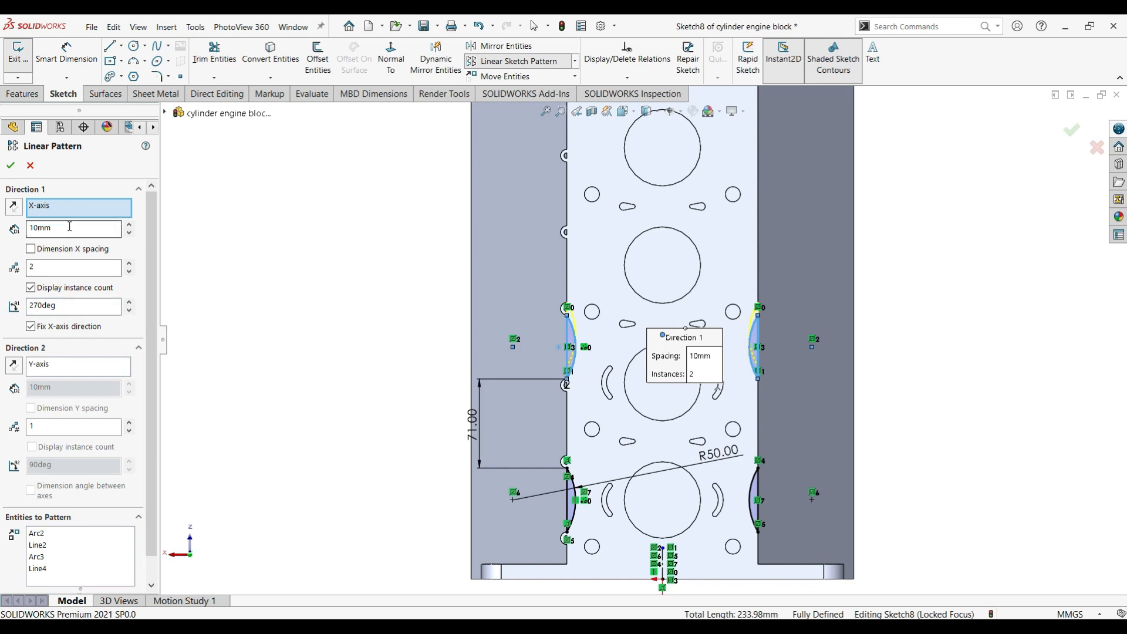
scroll(628, 323, up, 3)
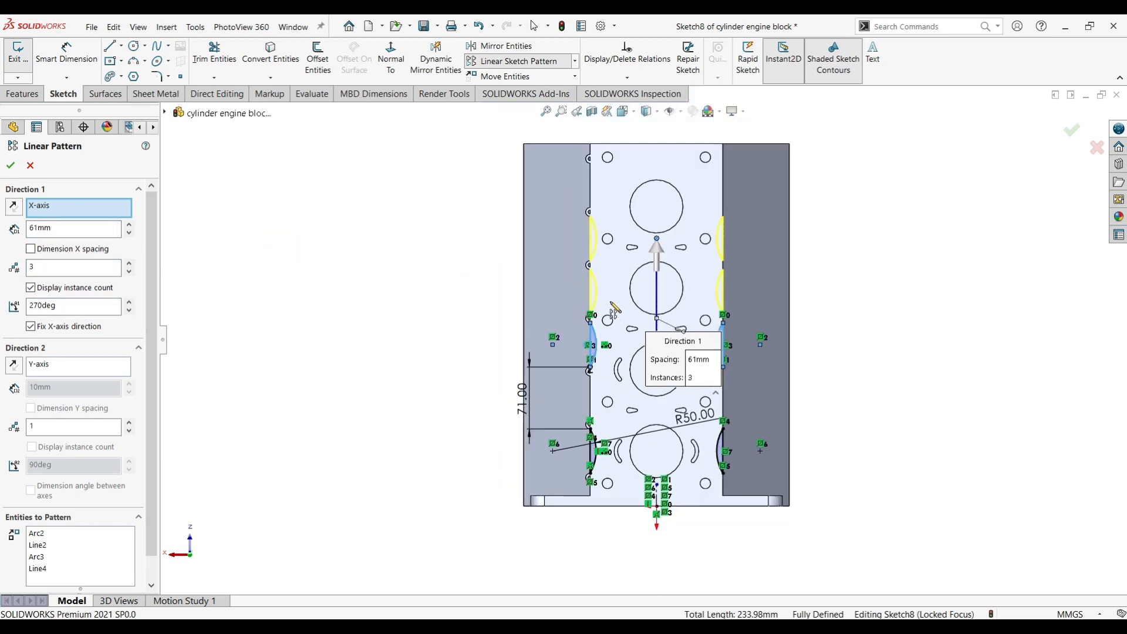
scroll(583, 304, down, 2)
scroll(647, 320, up, 1)
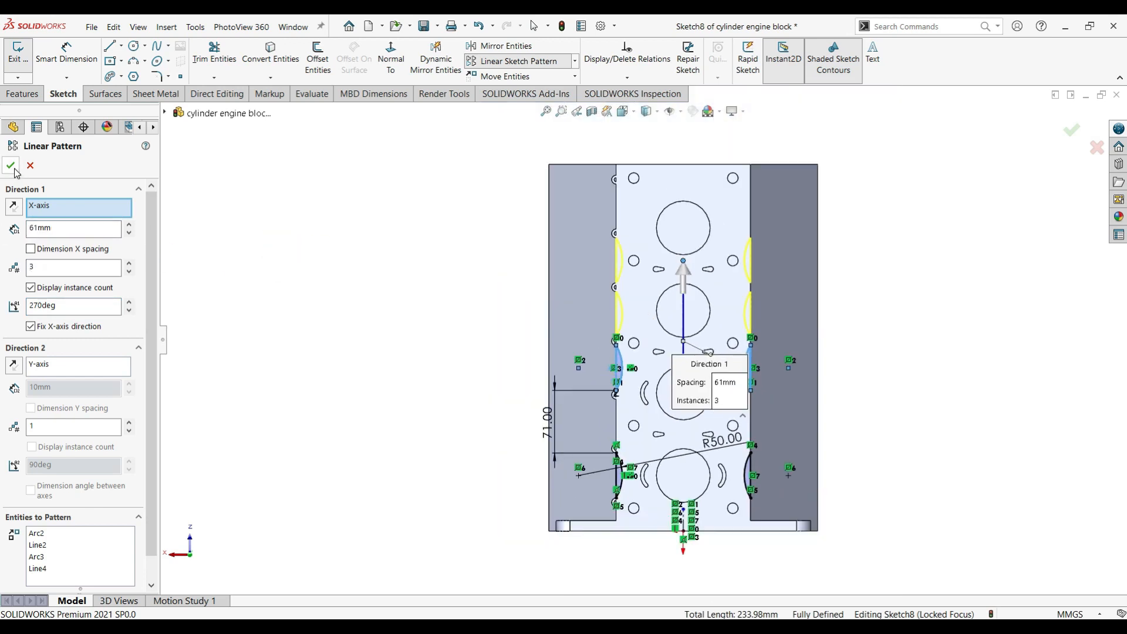
click(11, 166)
- Dimension the gap between the upper original arc profile and the next patterned profile along the ring-boss edge
scroll(419, 307, up, 2)
scroll(488, 317, down, 3)
ctrl+middle_drag(665, 376, 481, 354)
right_drag(482, 353, 485, 331)
scroll(535, 340, down, 3)
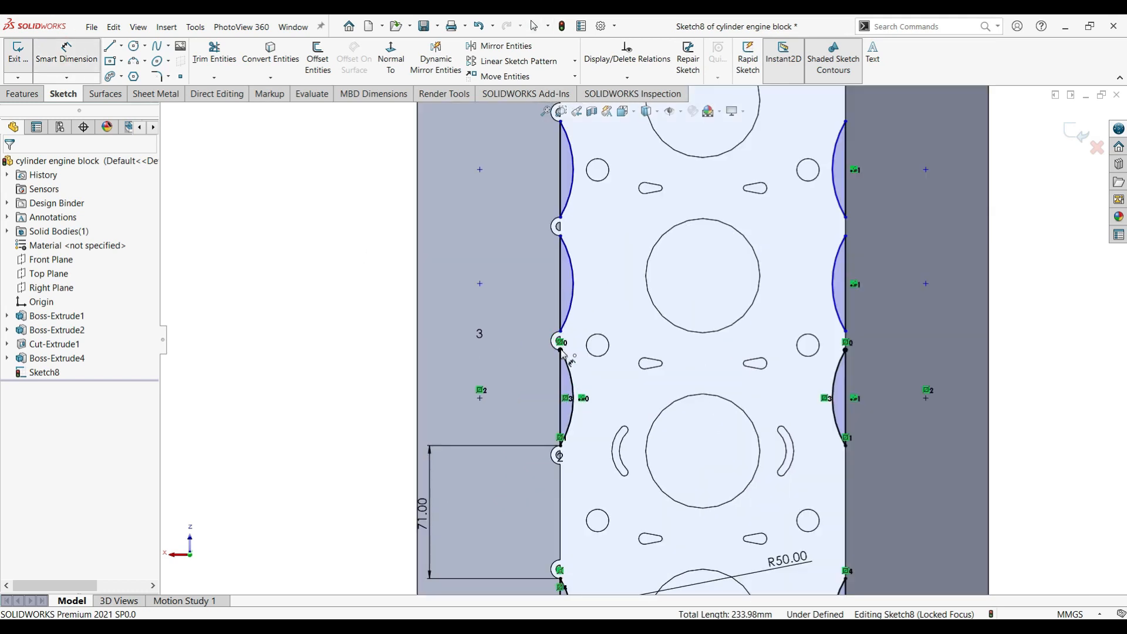
click(560, 350)
click(561, 331)
click(298, 311)
key(Return)
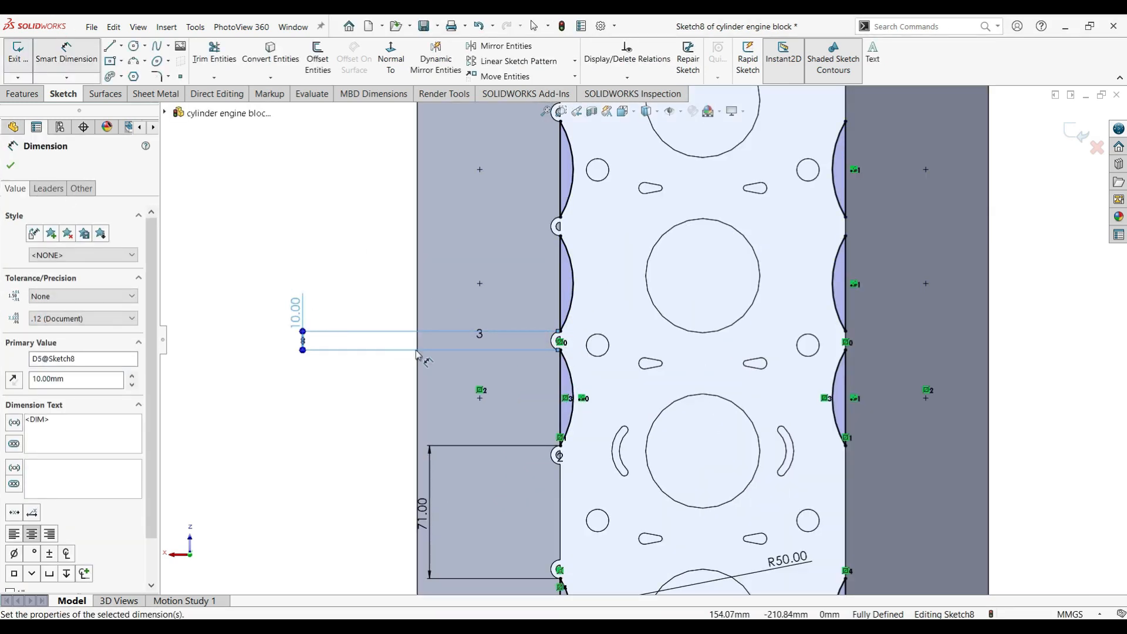
scroll(596, 373, up, 4)
scroll(594, 378, down, 4)
scroll(638, 340, up, 4)
click(10, 166)
- Delete the short vertical centerline above the origin
scroll(730, 525, down, 3)
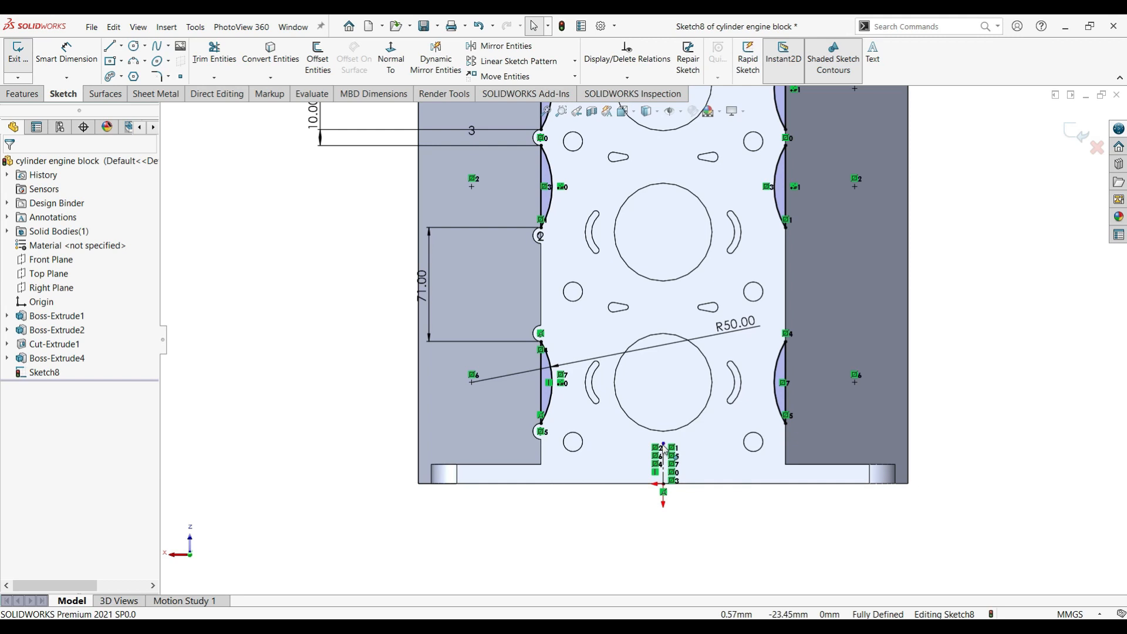
click(664, 450)
key(Delete)
- Cut-extrude the arc profiles along both long sides of the block to form the scalloped walls
scroll(683, 399, up, 5)
middle_drag(675, 424, 707, 369)
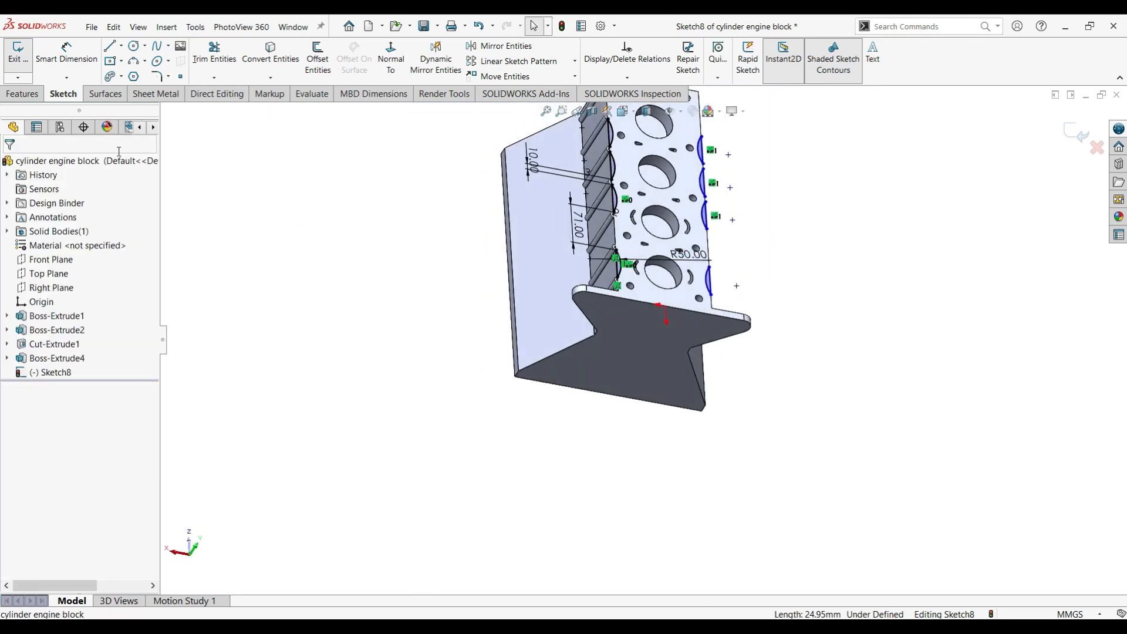
click(23, 94)
click(202, 60)
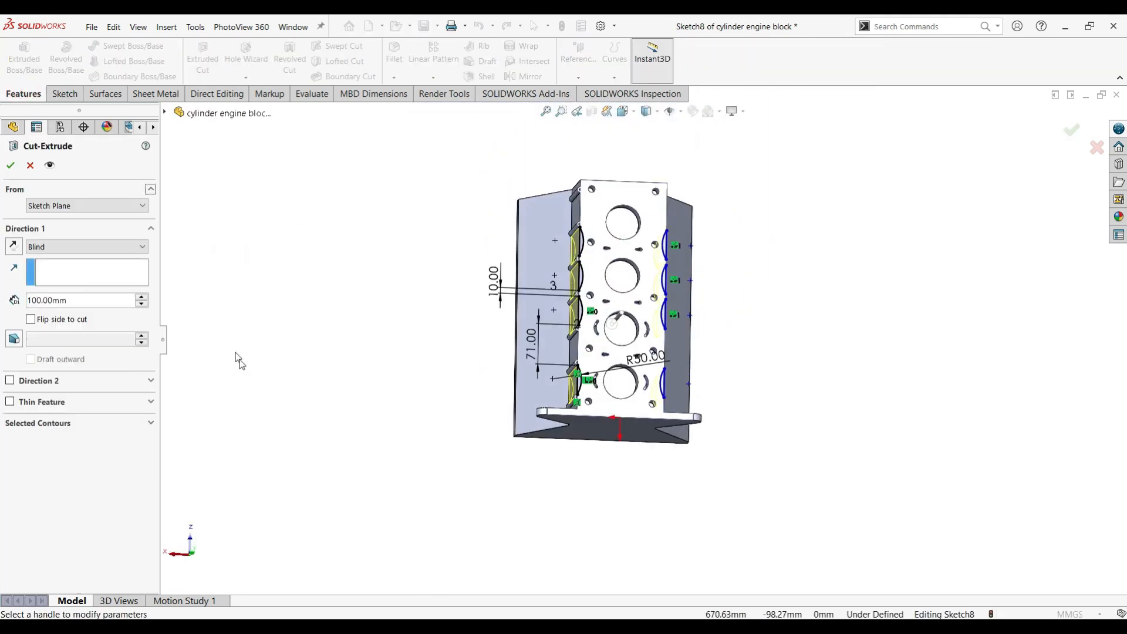
click(12, 168)
- Start a new sketch on the block's hourglass-shaped end face and orient the view normal to it
middle_drag(375, 287, 423, 352)
scroll(544, 387, down, 3)
click(543, 387)
middle_drag(543, 387, 736, 472)
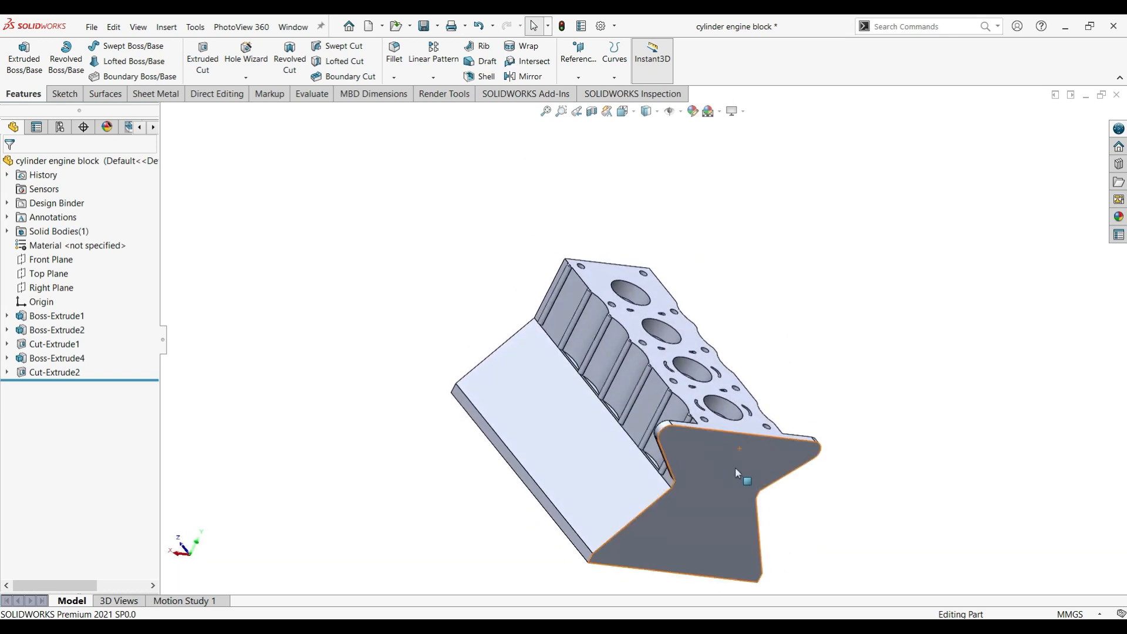
click(733, 463)
click(770, 448)
mouse_move(596, 332)
middle_down()
mouse_move(657, 338)
mouse_move(596, 339)
mouse_move(609, 325)
mouse_move(560, 454)
middle_up()
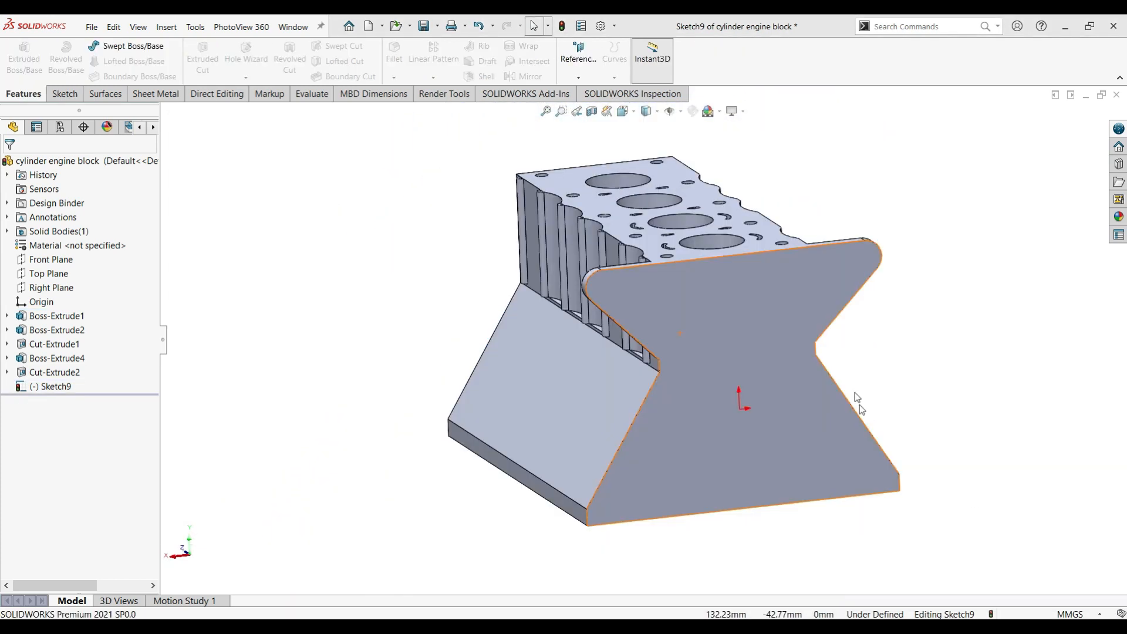
scroll(920, 294, down, 2)
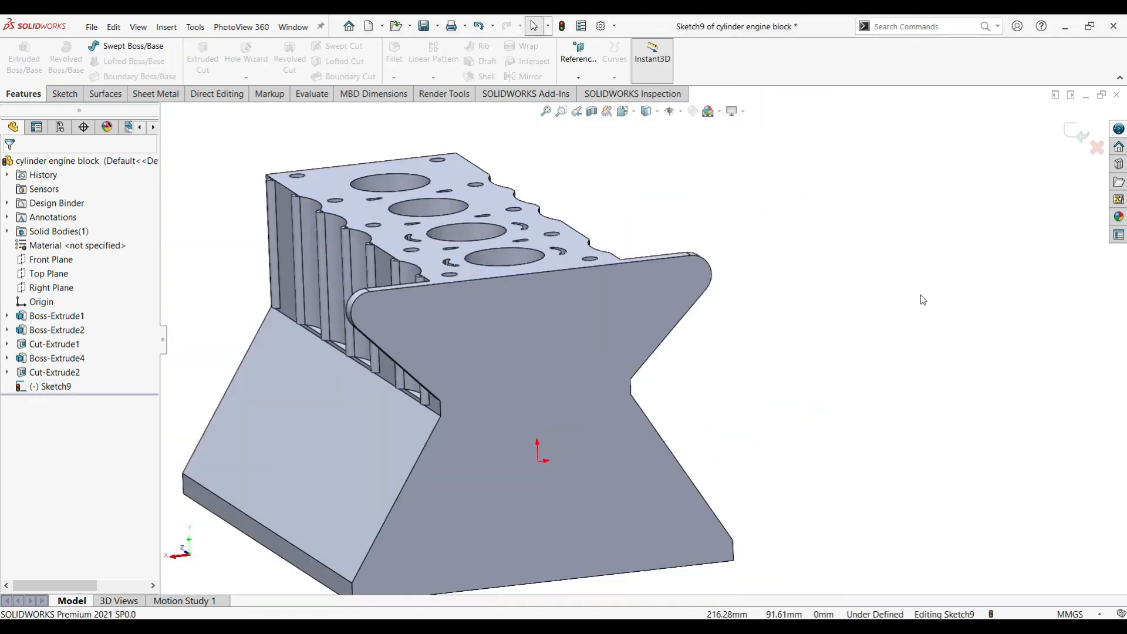
scroll(920, 295, up, 3)
middle_drag(920, 294, 899, 293)
click(71, 97)
click(392, 61)
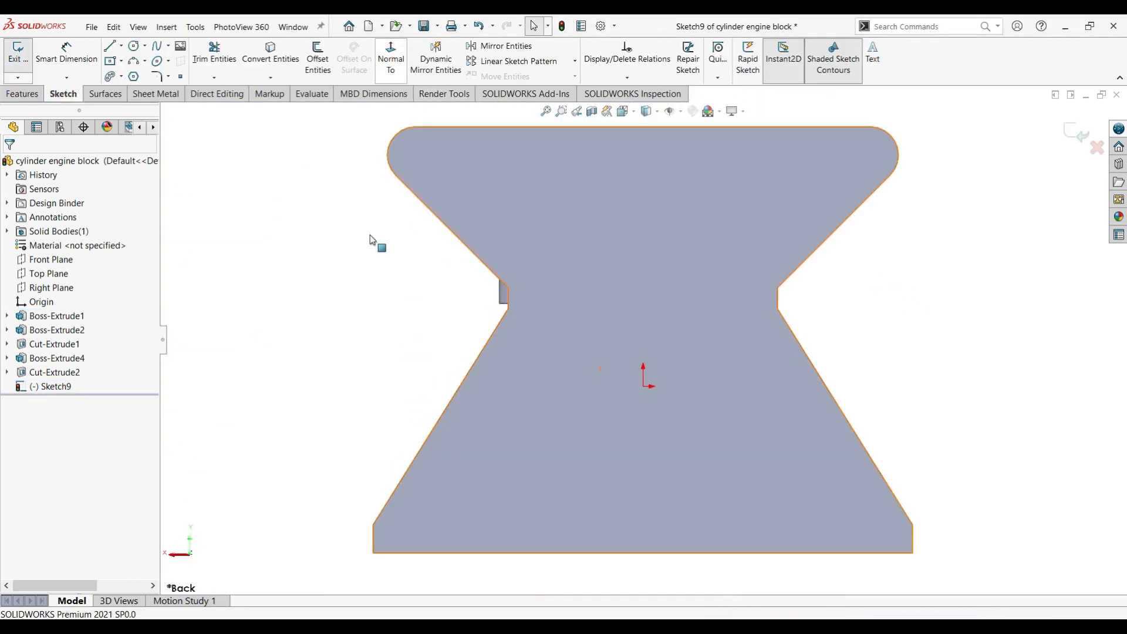
- Sketch a hexagon with an inscribed circle about 77 mm in diameter on the end face, above the origin and beside the narrow waist
click(133, 76)
click(551, 251)
click(629, 251)
scroll(707, 325, down, 1)
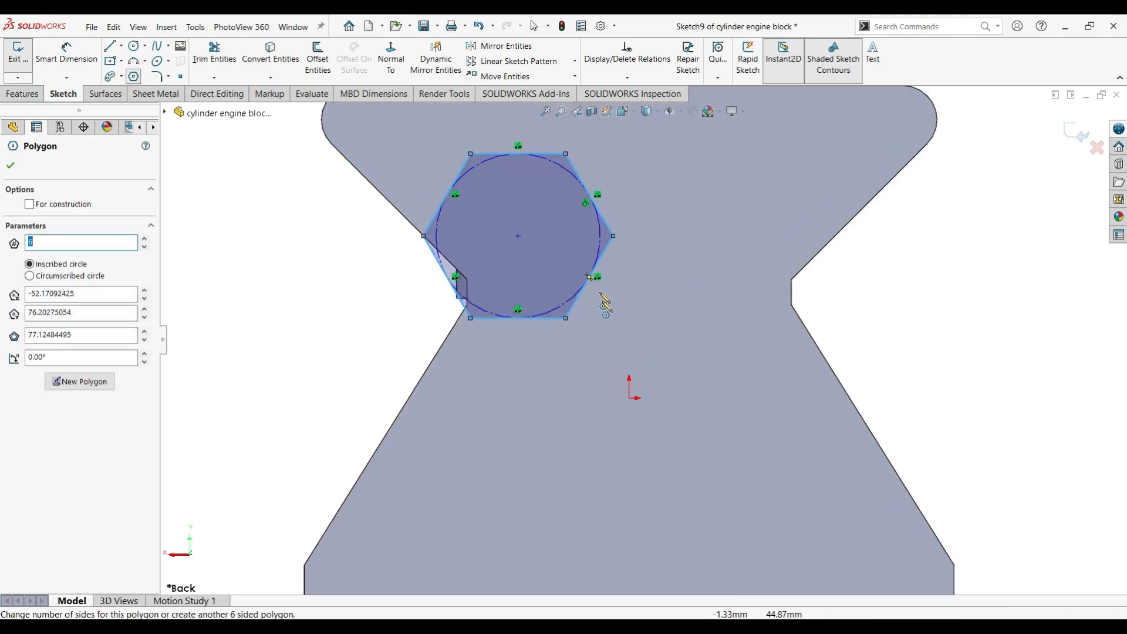
- Dimension the hexagon's inscribed circle to a diameter of 85 mm
right_drag(610, 355, 606, 329)
click(582, 285)
click(719, 377)
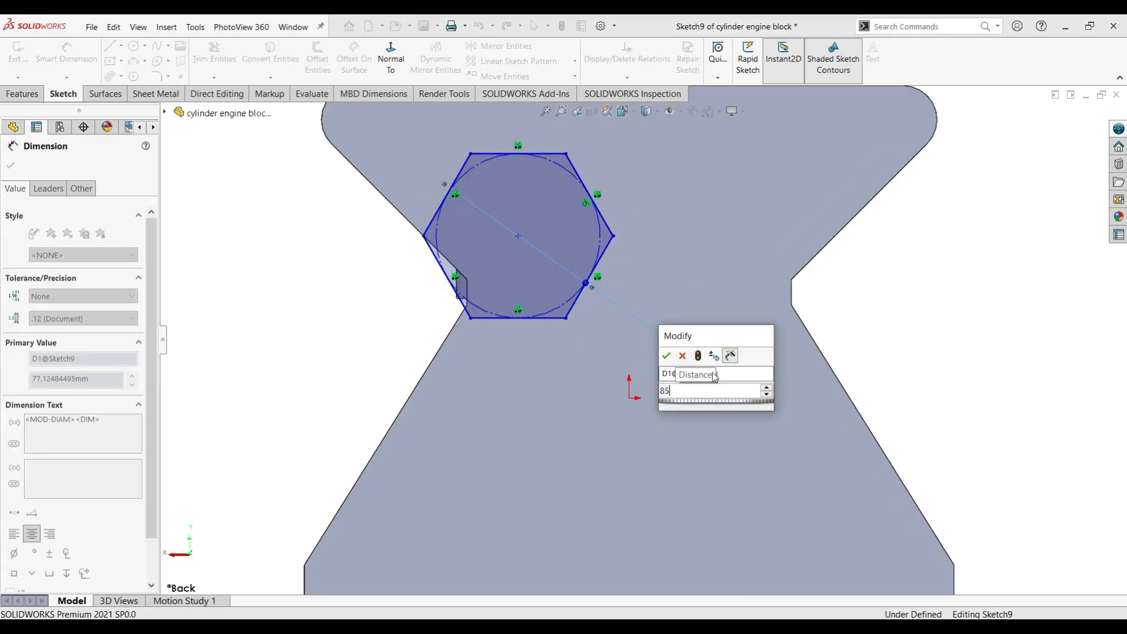
text(85)
key(Return)
- Dimension the vertical distance between the block's upper edge and the hexagon's upper corner to 58 mm
scroll(671, 441, up, 2)
click(540, 147)
click(583, 198)
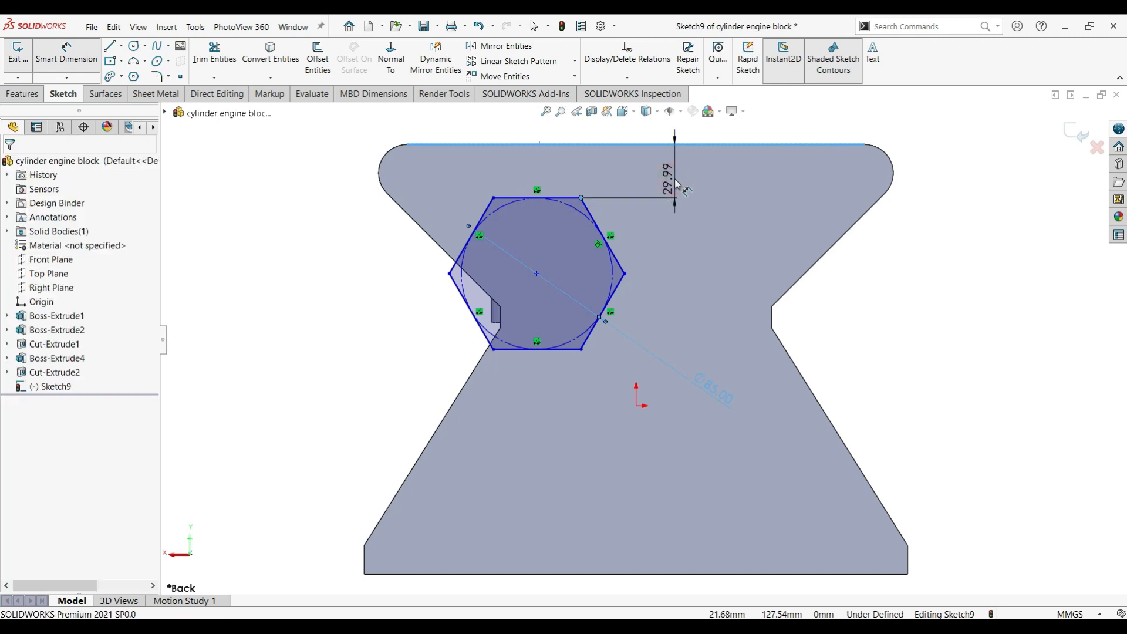
click(675, 179)
key(Return)
- Set the horizontal distance between the hexagon's centre and the nearby vertical waist edge to 26 mm
scroll(512, 386, down, 2)
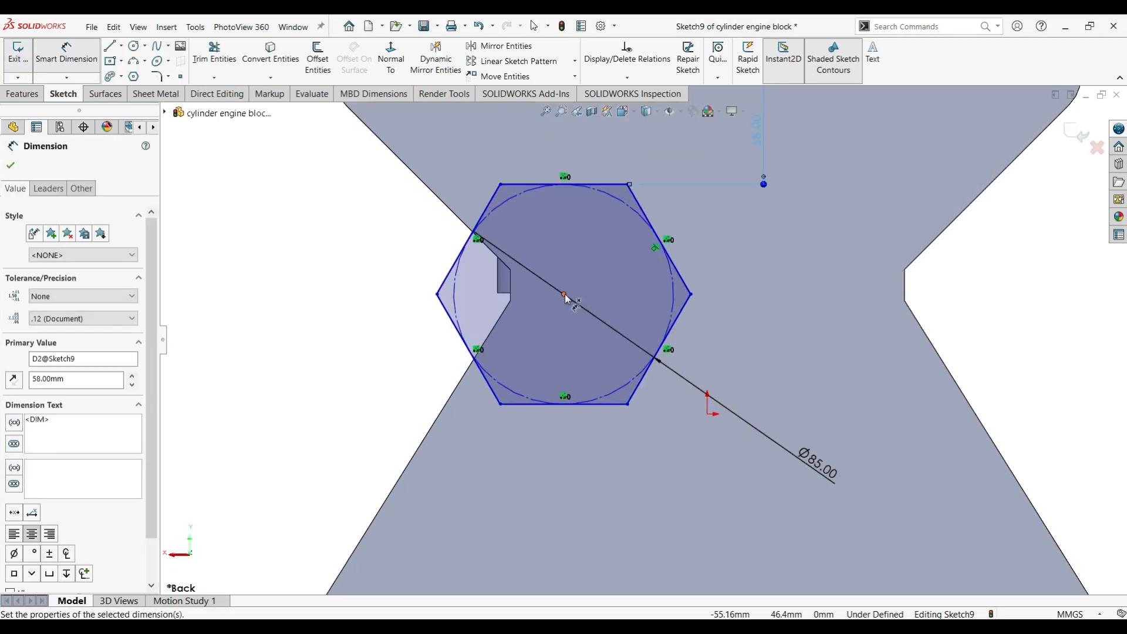
click(564, 294)
click(510, 286)
click(549, 507)
click(645, 509)
text(26)
key(Return)
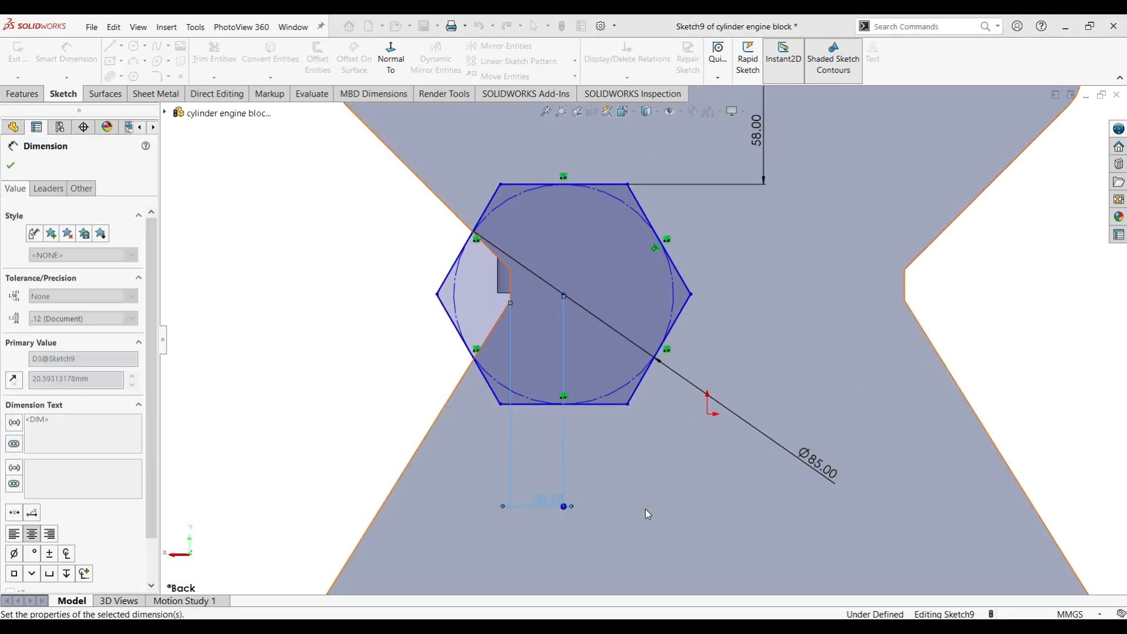
- Add a horizontal relation to the hexagon's upper side to fix its rotation
scroll(622, 351, up, 2)
click(428, 376)
scroll(642, 341, down, 1)
scroll(641, 341, up, 1)
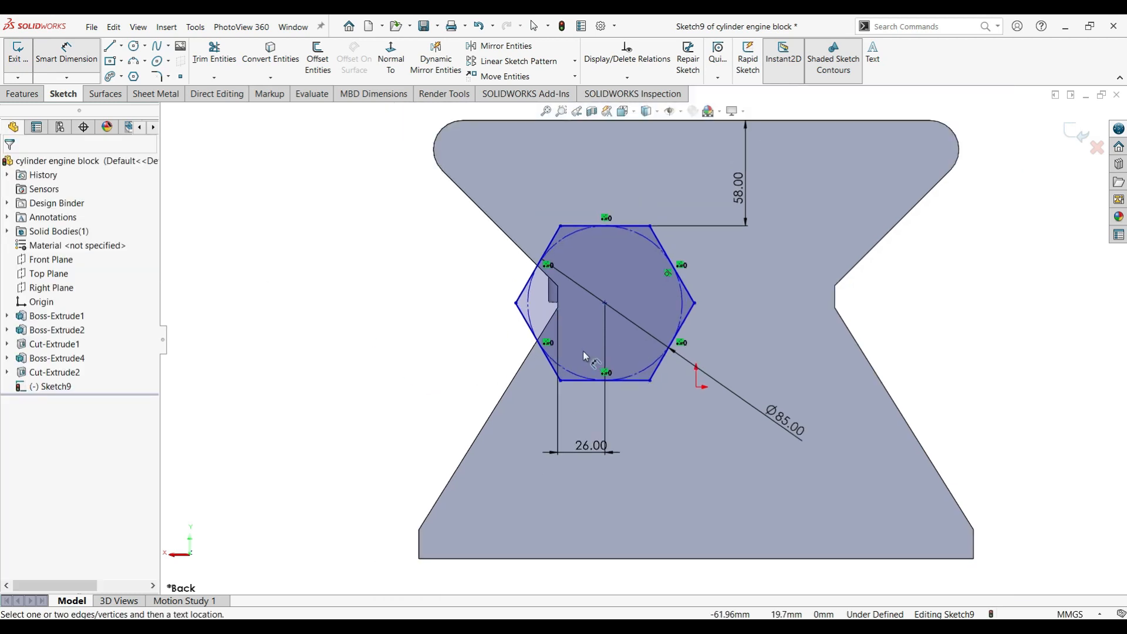
click(633, 226)
click(29, 315)
click(13, 166)
- Extrude the hexagon sketch 12 mm into the block as a blind boss merged with the body
middle_drag(431, 258, 613, 323)
click(23, 94)
click(24, 58)
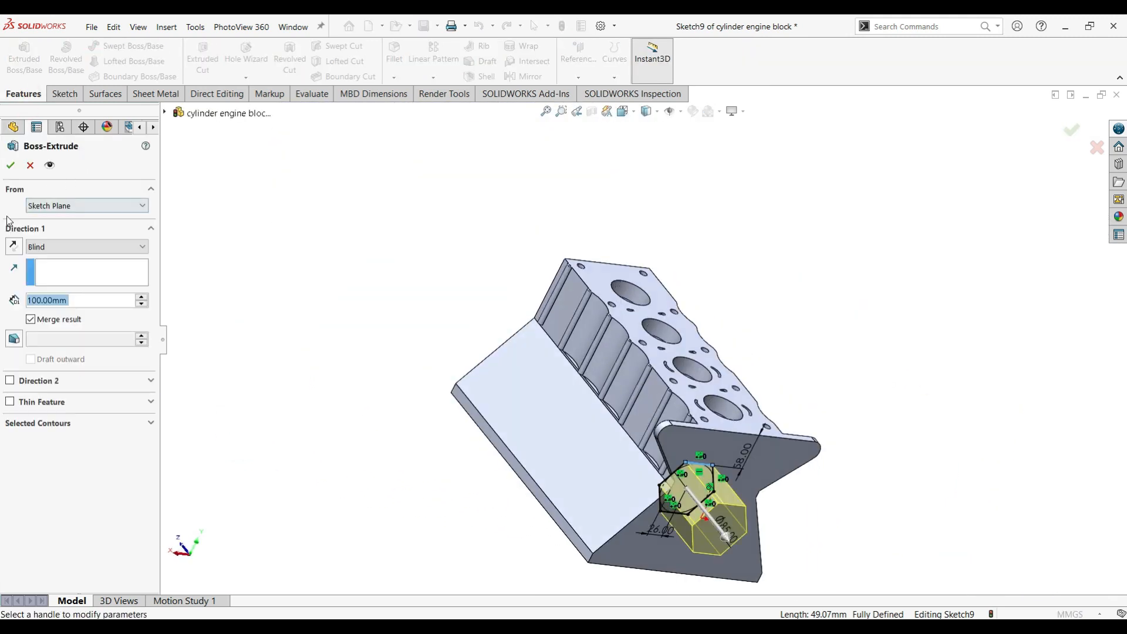
text(12)
key(Return)
middle_drag(229, 281, 293, 320)
click(10, 166)
- Start a new sketch on the block's end face that carries the hexagonal boss
ctrl+middle_drag(320, 407, 422, 373)
scroll(674, 395, down, 5)
mouse_move(674, 395)
middle_down()
mouse_move(651, 400)
mouse_move(702, 391)
mouse_move(665, 393)
mouse_move(660, 379)
middle_up()
click(657, 326)
click(684, 283)
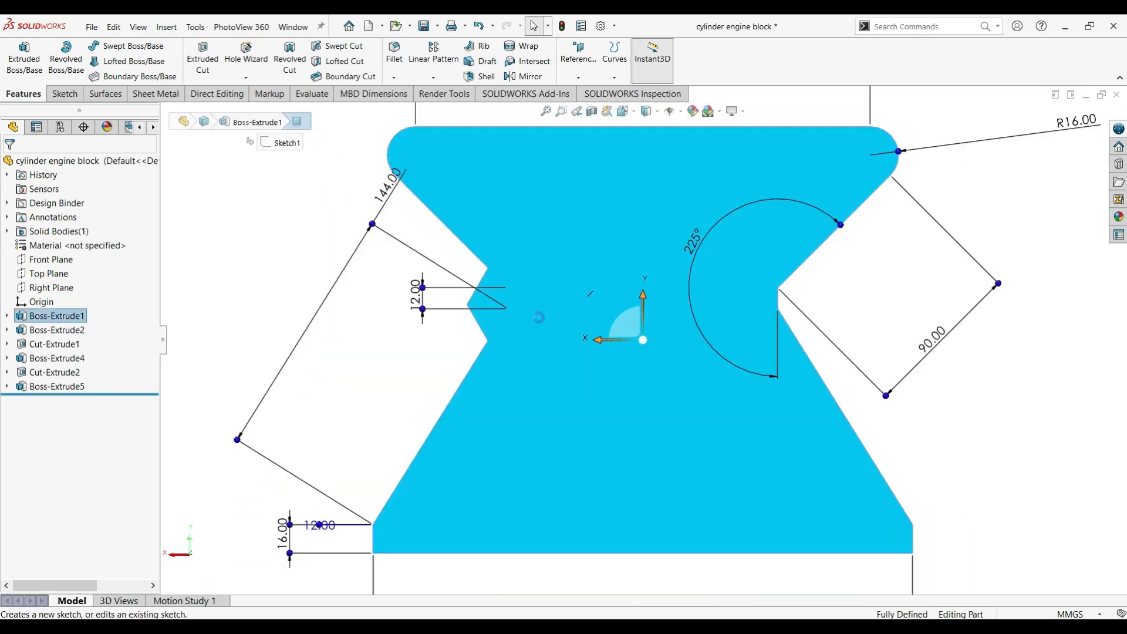
- Sketch a circle beside the V-shaped notch on the block's end face and set its diameter to 25 mm
click(134, 47)
click(503, 304)
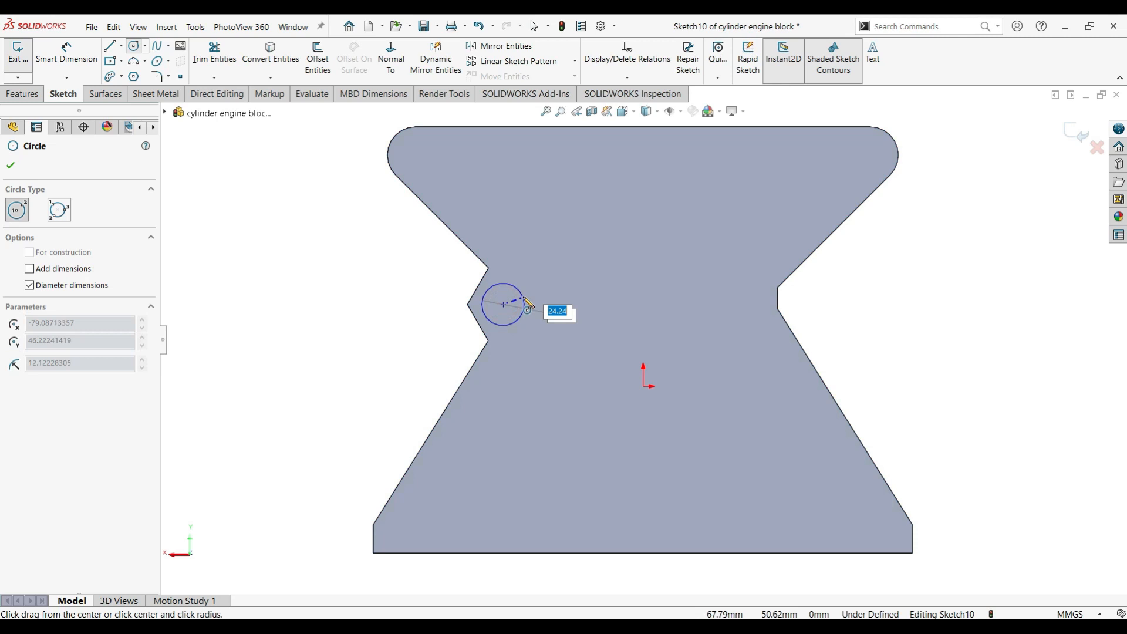
click(524, 298)
right_drag(565, 329, 562, 294)
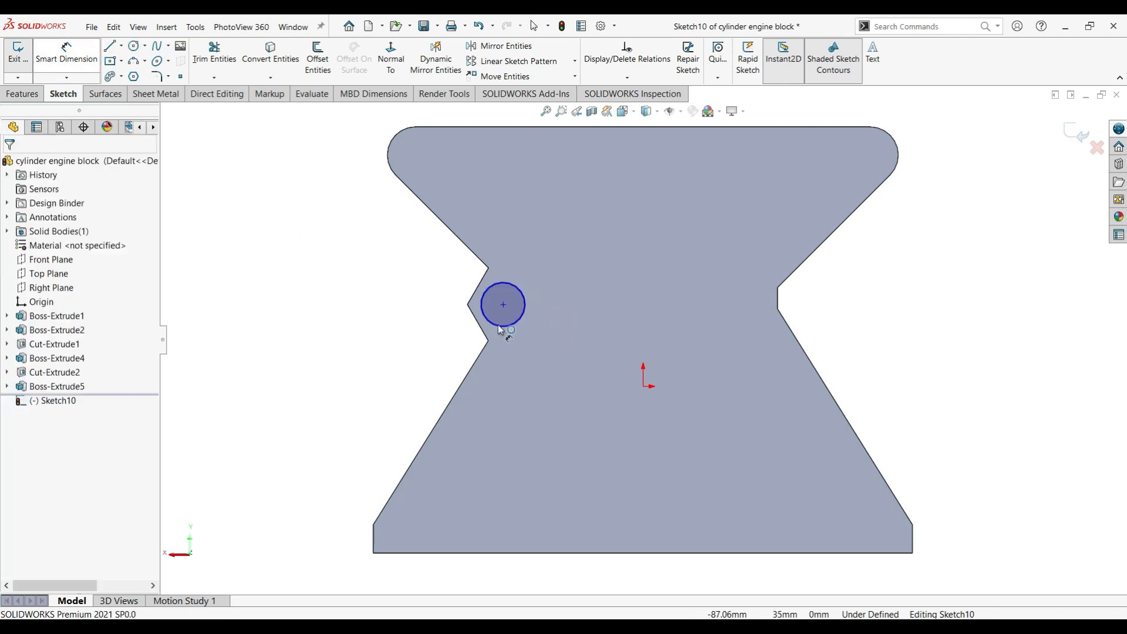
click(644, 364)
text(25)
key(Return)
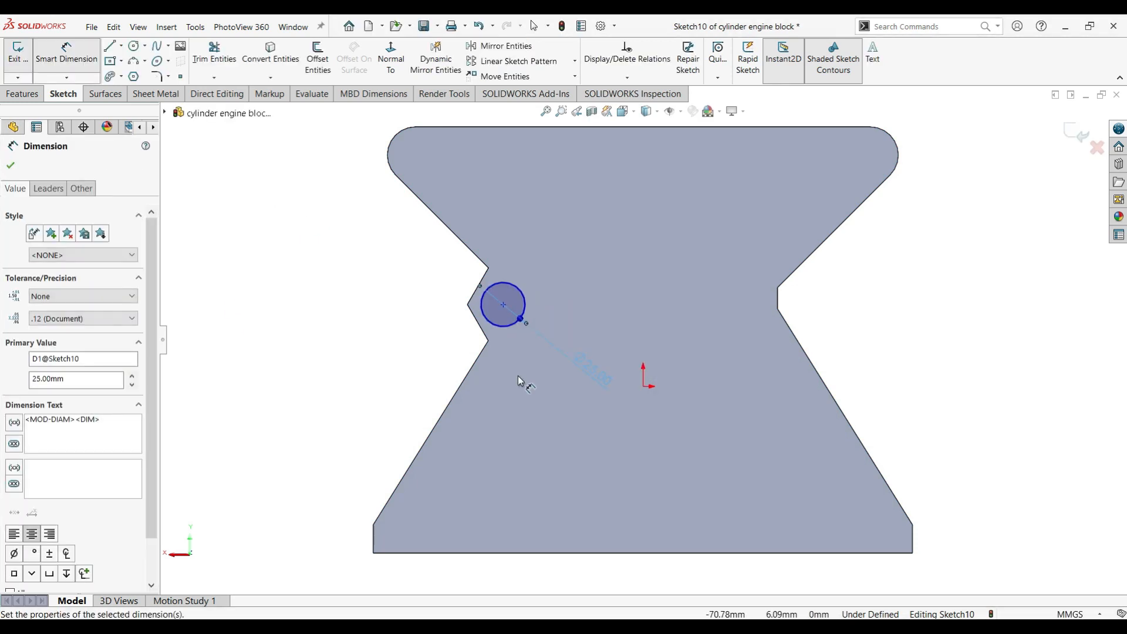
- Dimension the circle's centre 101 mm below the top edge and 157.80 mm horizontally from the lower vertex of the opposite notch
click(503, 304)
click(616, 191)
text(101)
key(Return)
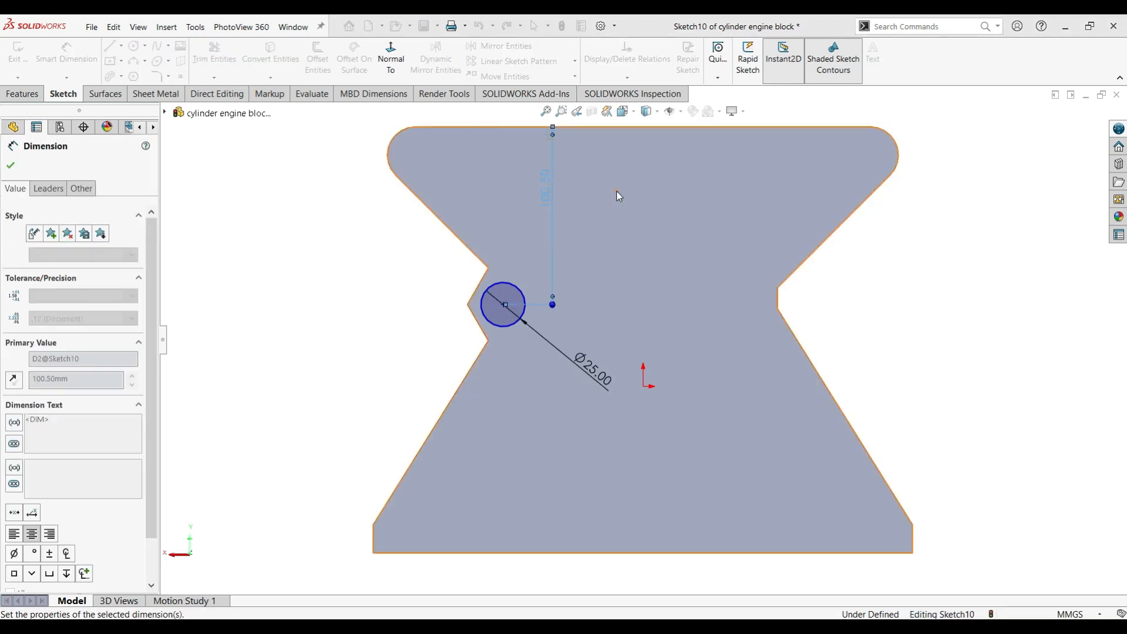
scroll(512, 306, down, 1)
click(839, 311)
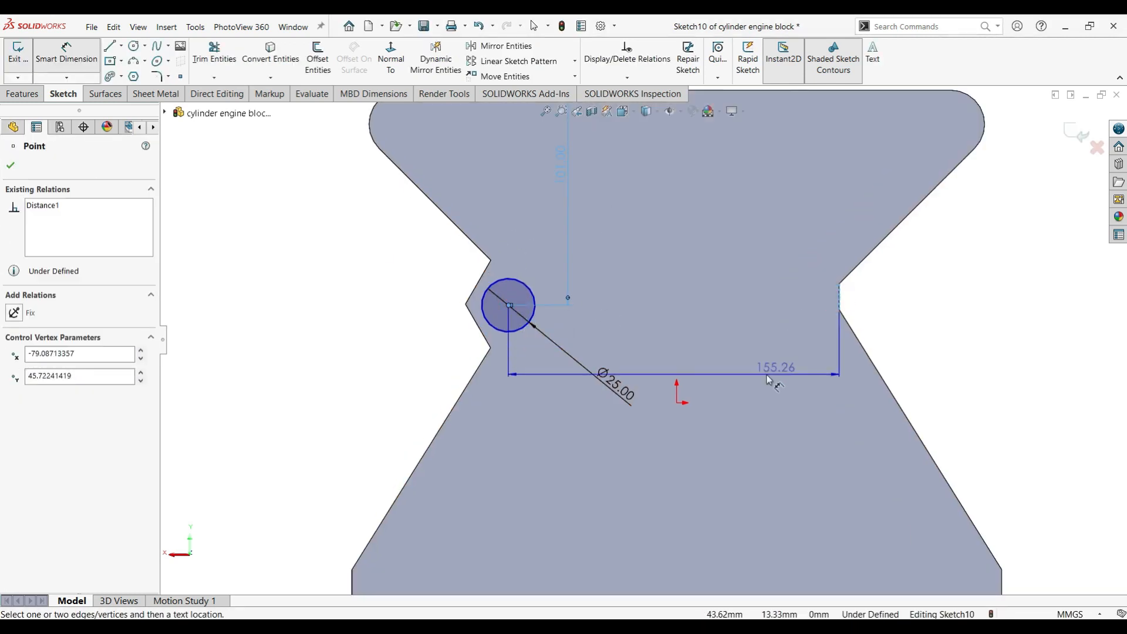
click(768, 376)
text(157)
key(Return)
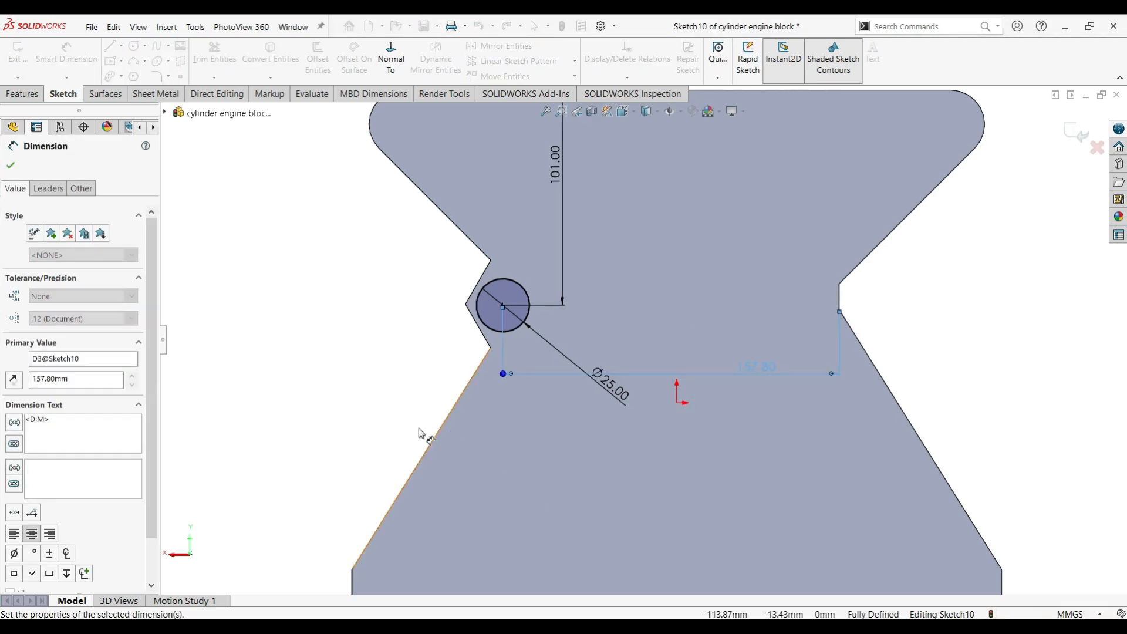
- Sketch a concentric inner circle inside the 25 mm circle and set its diameter to 10 mm
click(135, 47)
scroll(503, 289, down, 3)
click(536, 310)
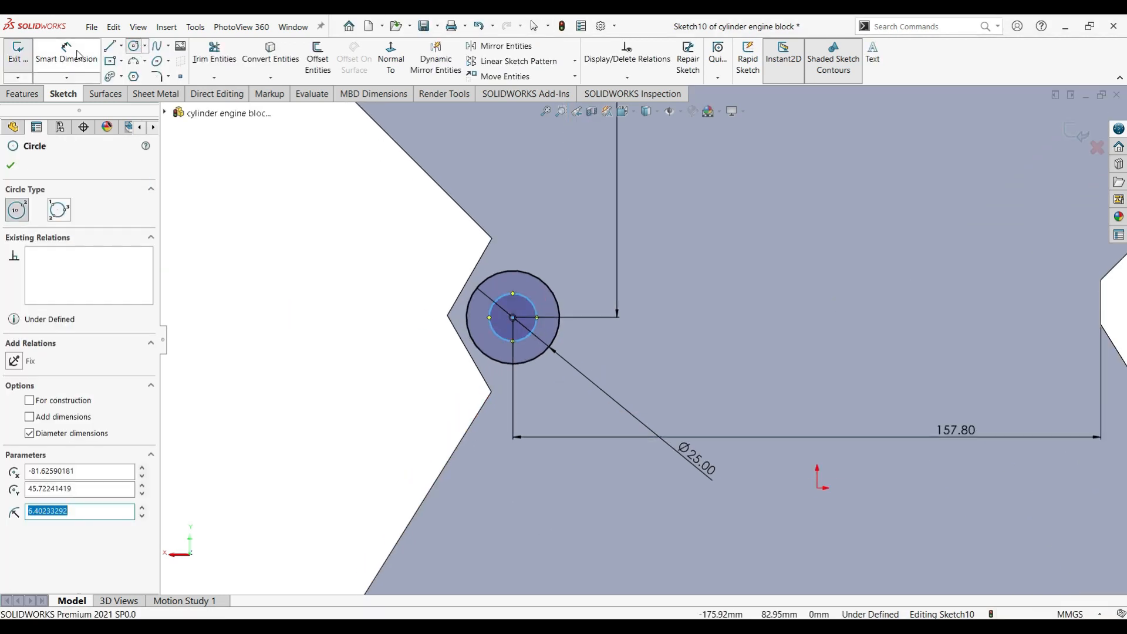
click(76, 55)
click(534, 326)
click(786, 350)
text(10)
key(Return)
- Extrude the ring profile as a blind boss 346 mm along the side of the block
middle_drag(653, 358, 757, 371)
click(37, 95)
click(24, 59)
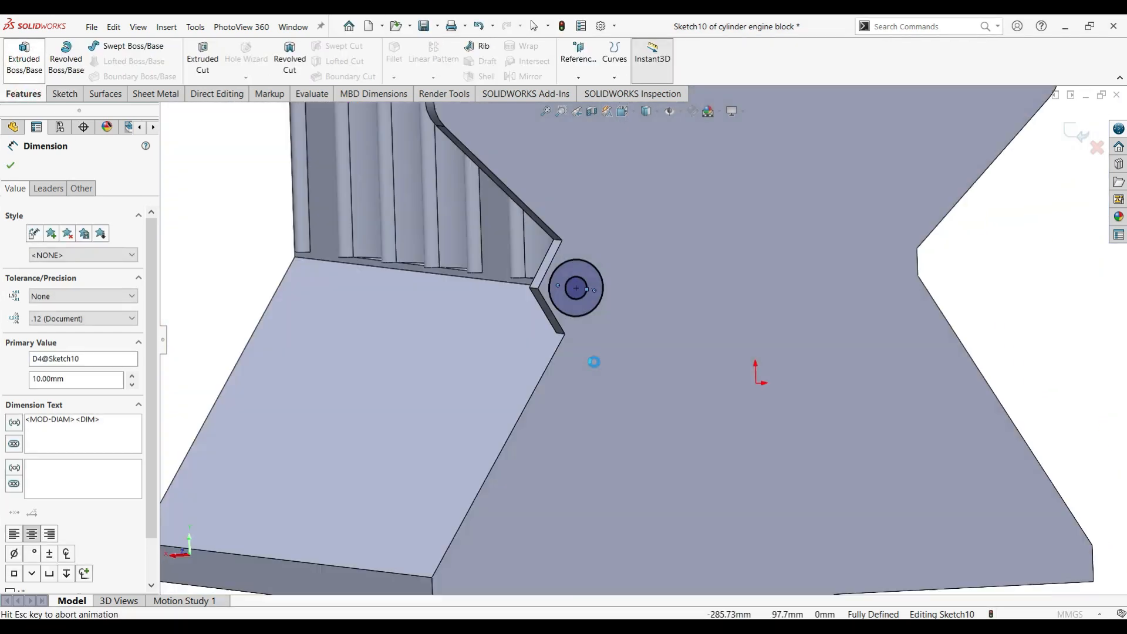
text(340)
key(Return)
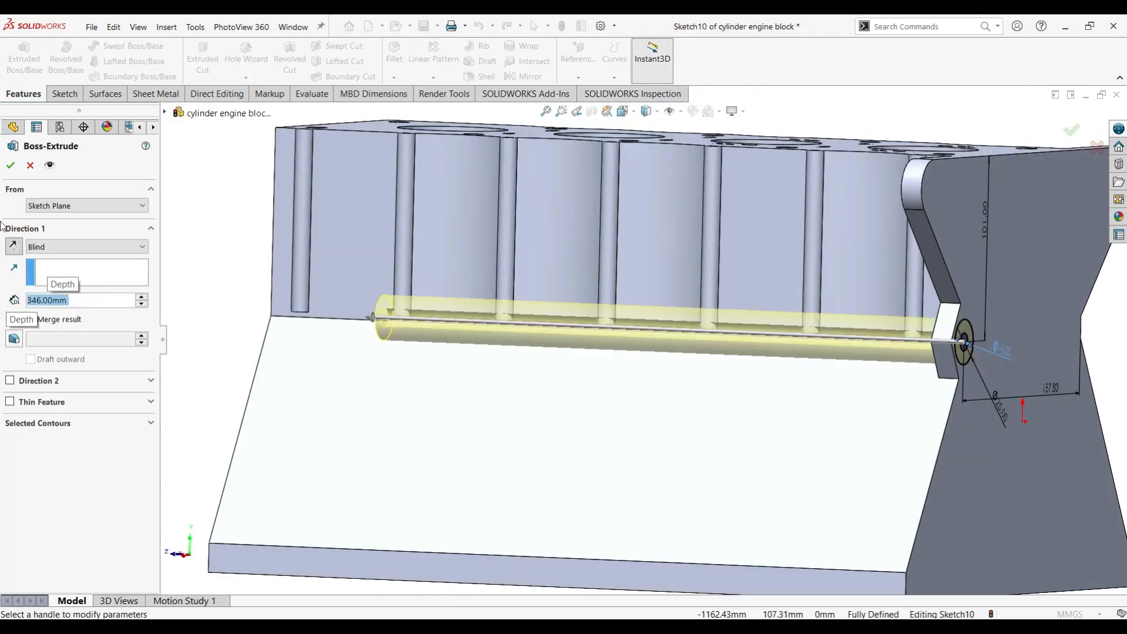
click(10, 166)
- Create a new sketch on the block's end face with the boss's two concentric circles
mouse_move(661, 439)
middle_down()
mouse_move(1038, 393)
mouse_move(742, 427)
mouse_move(659, 397)
mouse_move(641, 361)
middle_up()
click(663, 361)
click(699, 318)
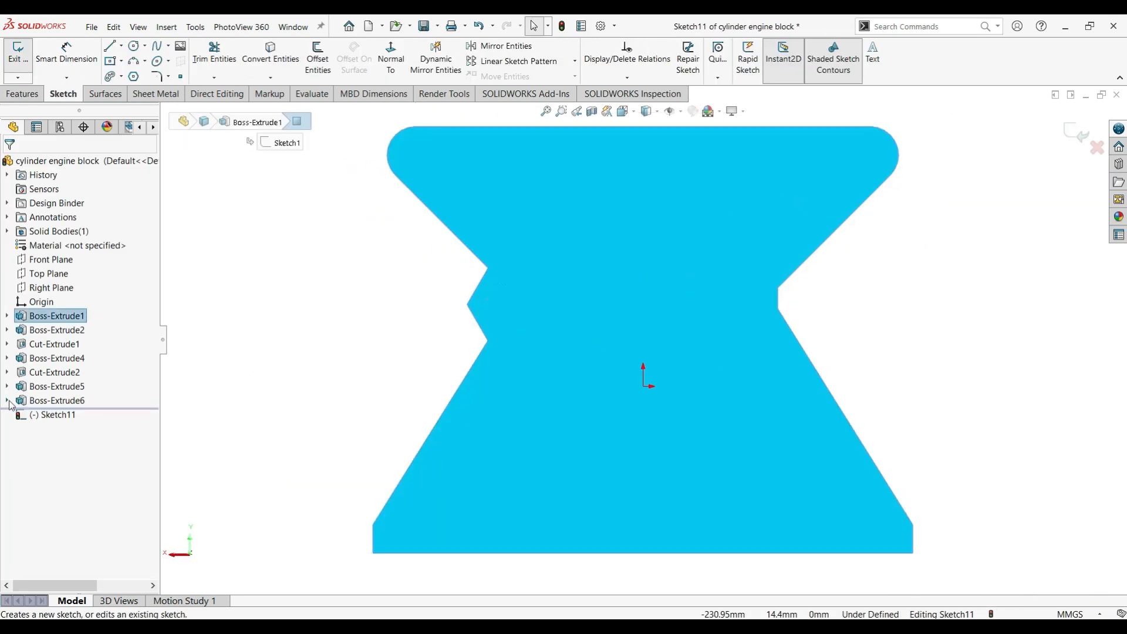
scroll(498, 323, down, 4)
scroll(382, 300, up, 3)
middle_drag(382, 300, 420, 294)
- Cut the inner circle region through the long cylindrical boss with a blind depth of 346 mm
click(24, 94)
click(203, 63)
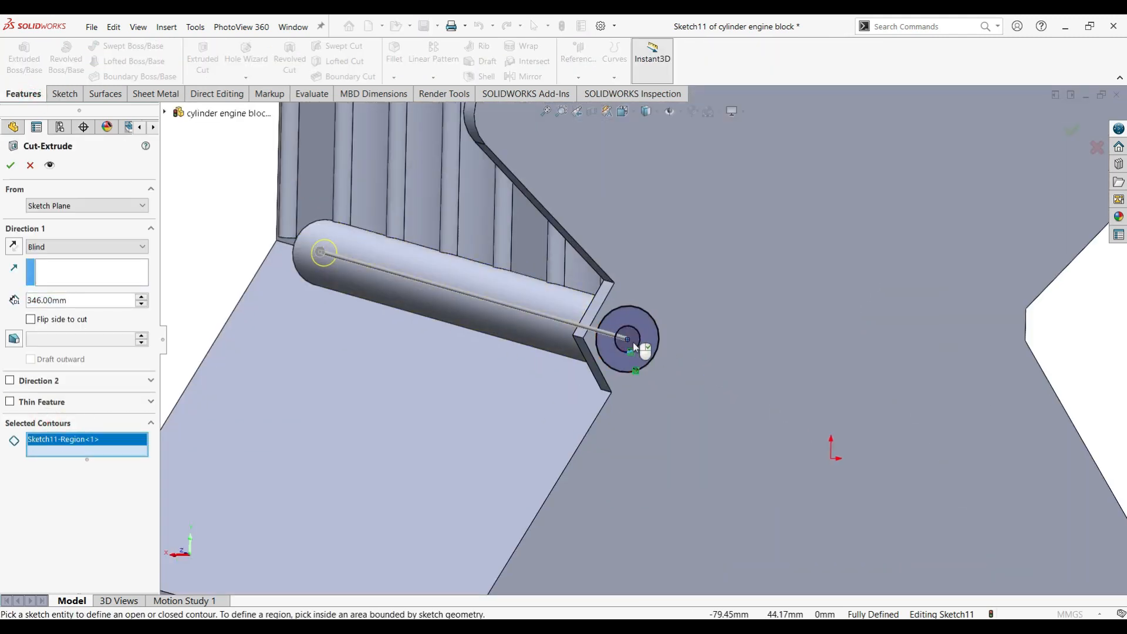
click(12, 167)
scroll(294, 244, up, 1)
click(301, 247)
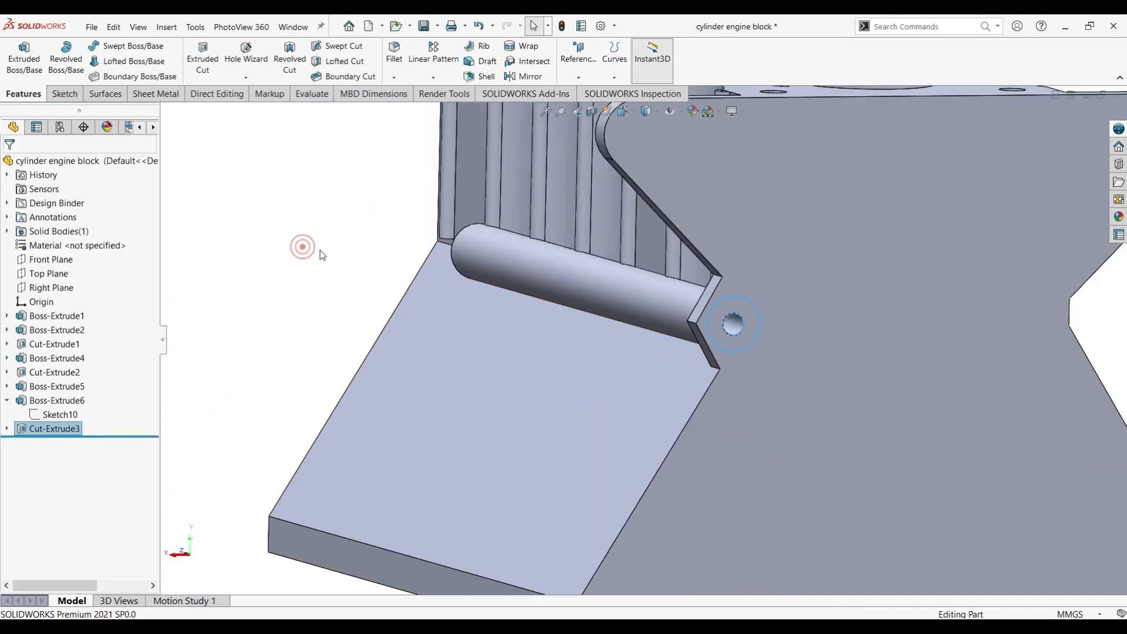
- Examine the bored cylindrical boss and the block's end face from several angles
middle_drag(321, 251, 278, 256)
scroll(591, 426, up, 1)
scroll(621, 421, down, 1)
scroll(772, 384, up, 1)
mouse_move(777, 382)
middle_down()
mouse_move(802, 397)
mouse_move(783, 390)
middle_up()
scroll(775, 389, up, 1)
middle_drag(644, 378, 656, 371)
mouse_move(737, 427)
middle_down()
mouse_move(928, 452)
mouse_move(913, 319)
mouse_move(991, 234)
mouse_move(968, 274)
mouse_move(952, 256)
middle_up()
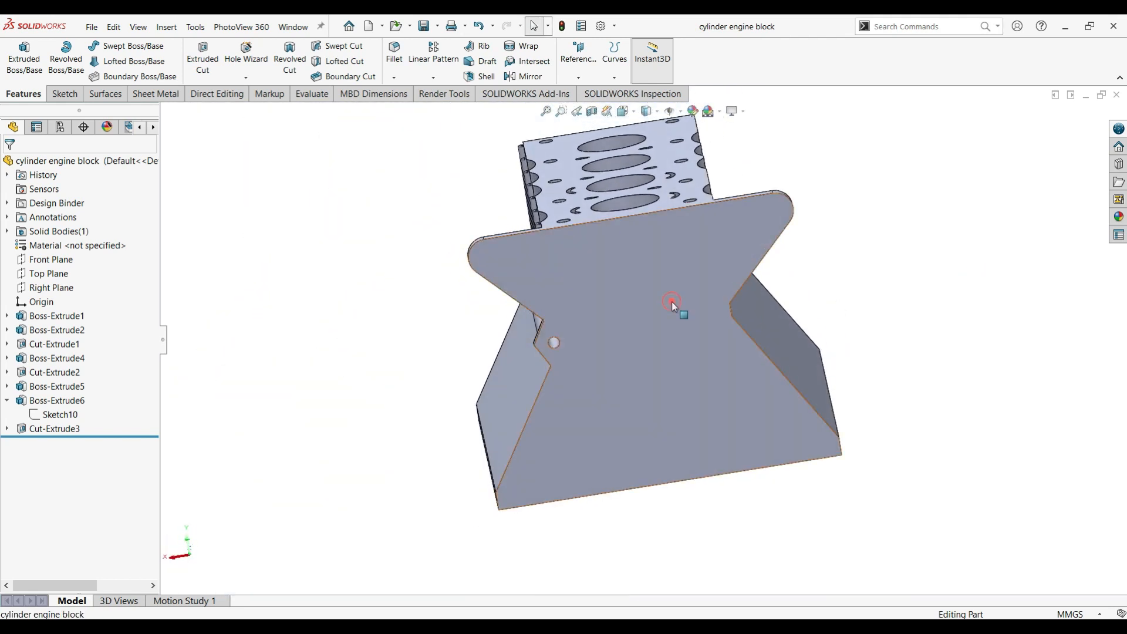
- Sketch a circle centred on the notch's lower vertex on the end face and set its diameter to 40 mm
click(672, 302)
click(698, 267)
click(133, 46)
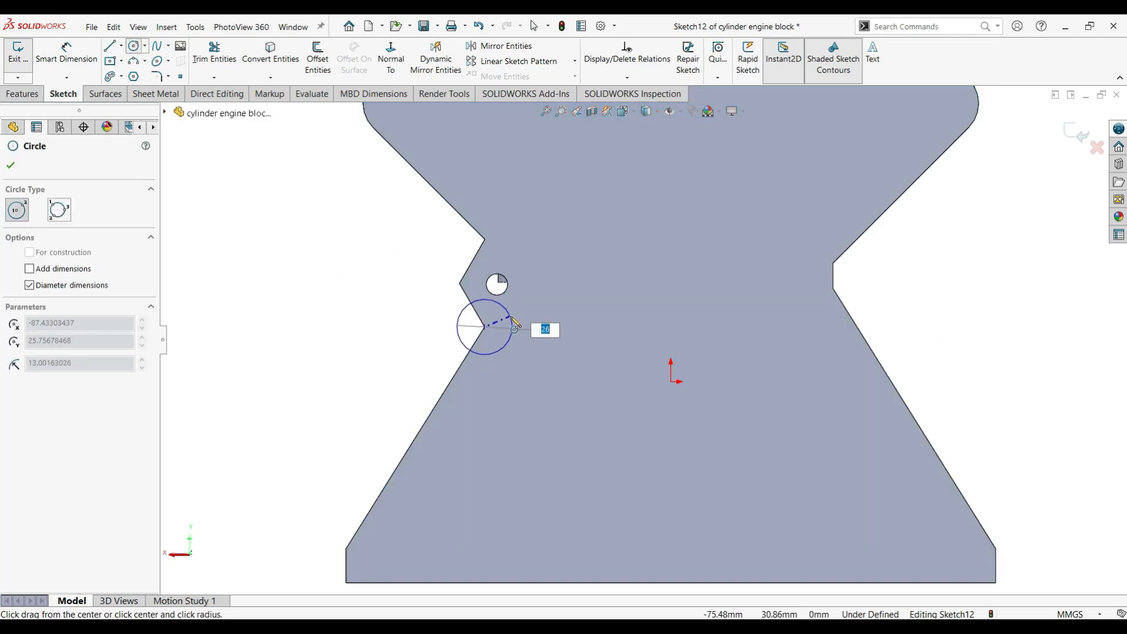
click(513, 319)
click(87, 51)
click(563, 421)
text(40)
key(Return)
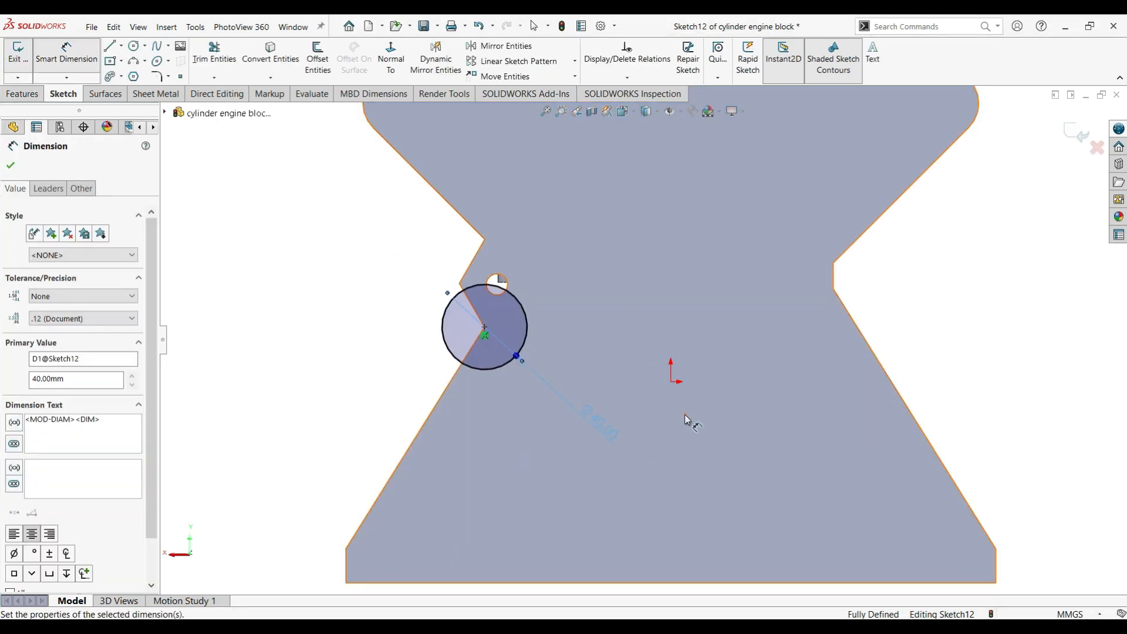
- Change the notch circle's diameter to 35 mm and subsequently to 32 mm
click(504, 365)
click(595, 395)
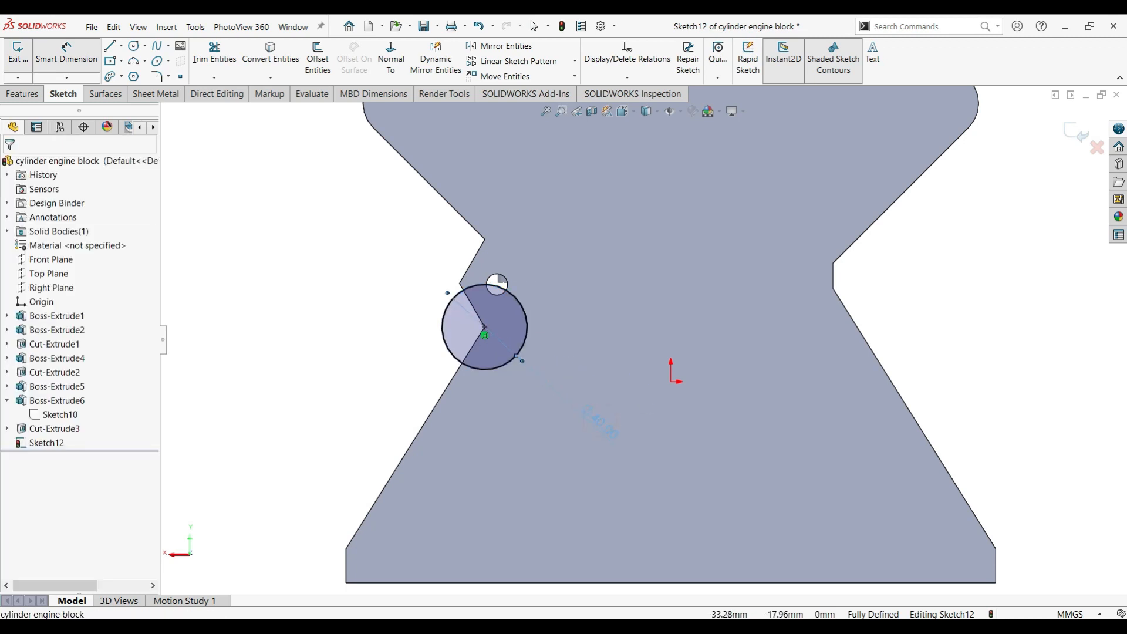
text(35)
key(Return)
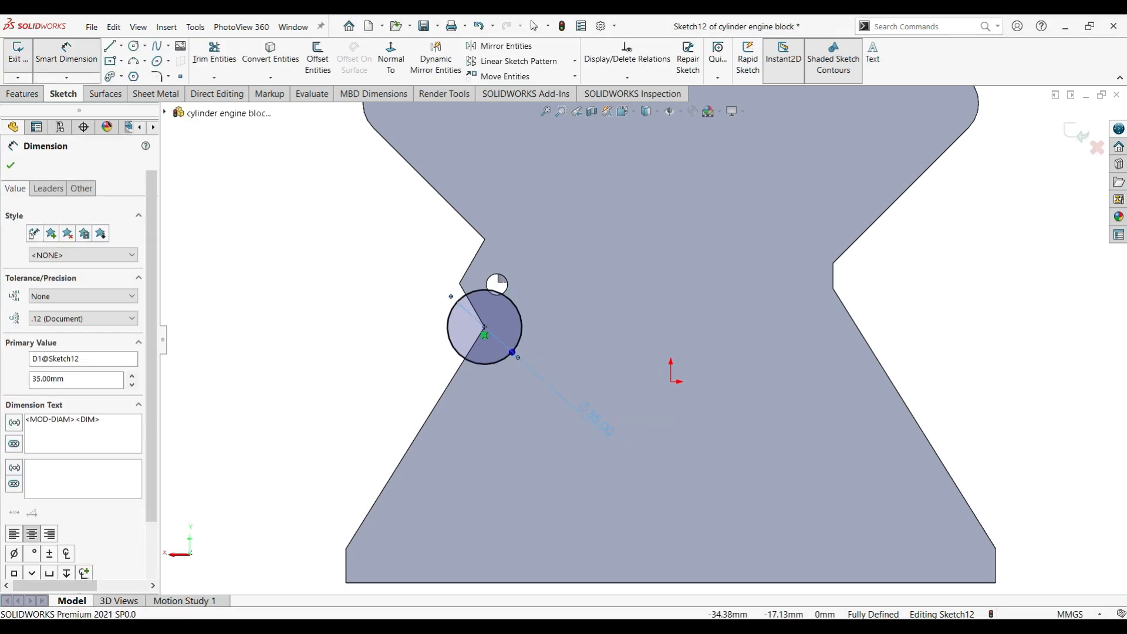
double_click(596, 418)
text(32)
key(Return)
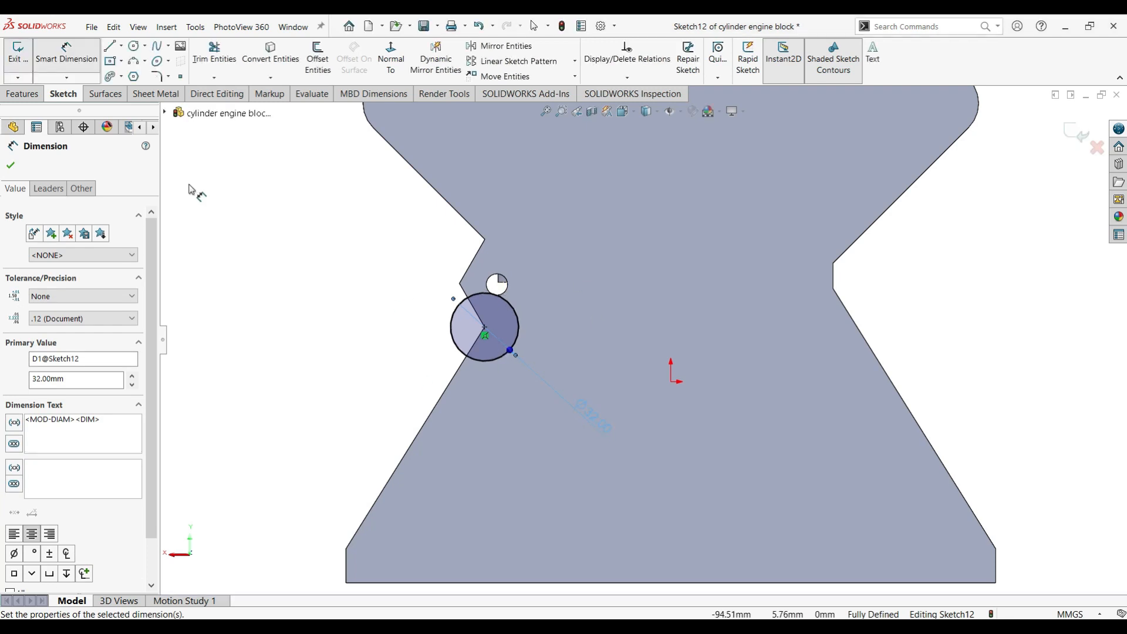
key(Escape)
- Sketch a concentric inner circle in the 32 mm circle and set its diameter to 10 mm
click(134, 46)
scroll(462, 325, down, 5)
click(519, 330)
click(559, 334)
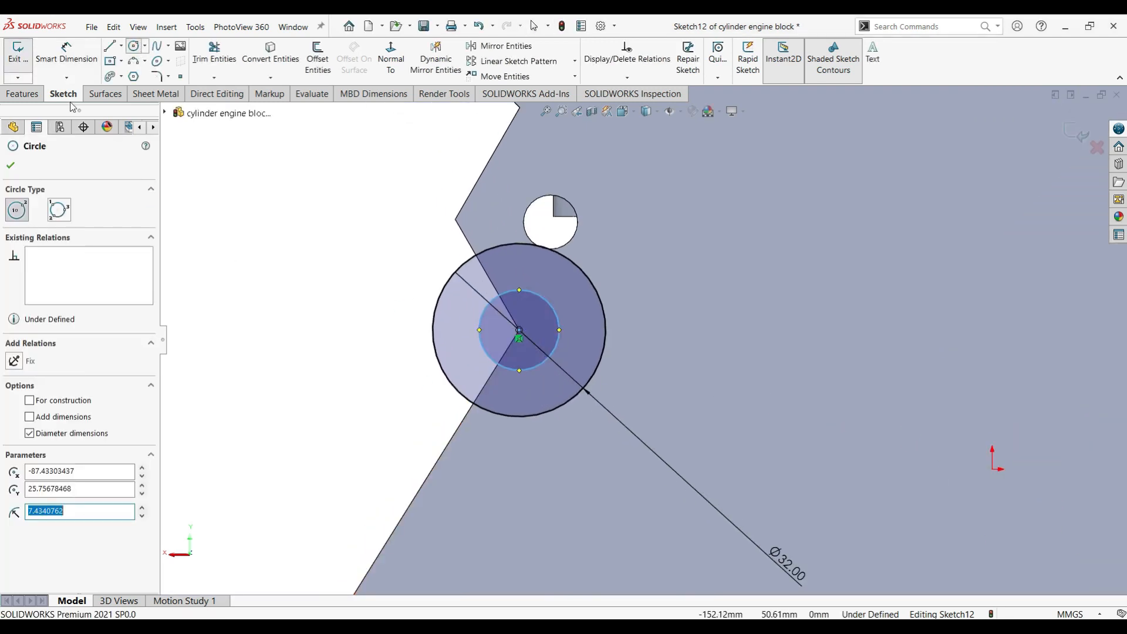
click(66, 53)
click(491, 358)
click(352, 423)
text(10)
key(Return)
- Extrude the second ring profile into a shorter cylindrical boss below the long one
scroll(515, 418, down, 1)
scroll(517, 418, up, 4)
mouse_move(574, 443)
middle_down()
mouse_move(647, 324)
mouse_move(223, 342)
middle_up()
scroll(647, 324, up, 3)
key(e)
key(Return)
middle_drag(279, 281, 405, 348)
key(Return)
middle_drag(964, 458, 517, 388)
- Edit the shorter boss's sketch, setting the outer diameter to 35 mm and the inner to 12 mm, and rebuild the part
scroll(624, 352, down, 6)
scroll(555, 333, up, 3)
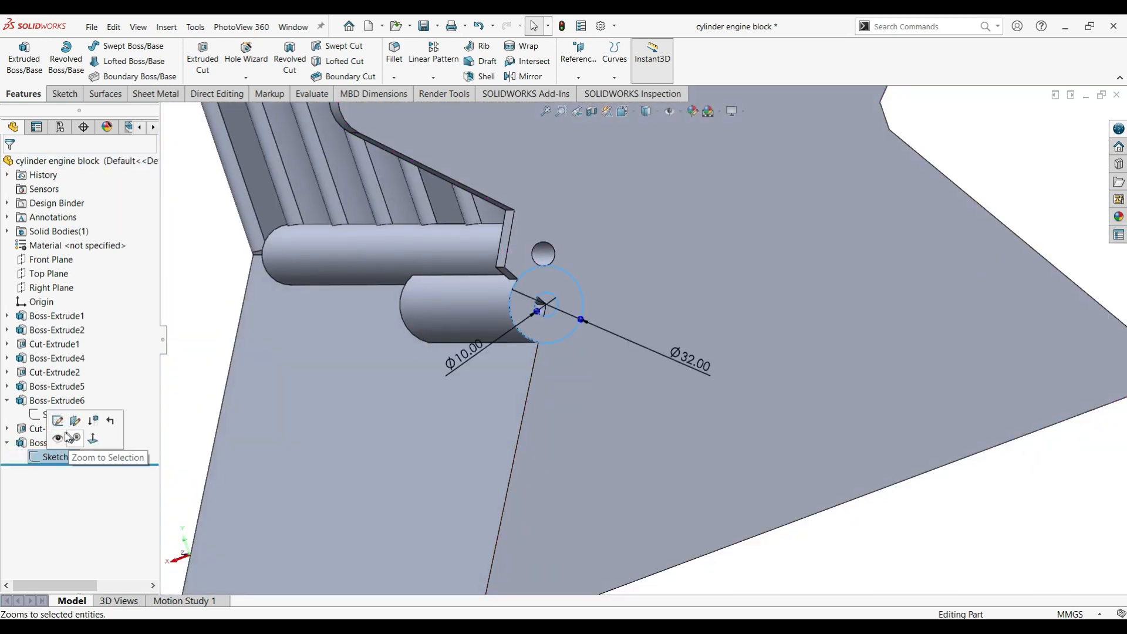
click(57, 421)
double_click(581, 412)
text(35)
key(Return)
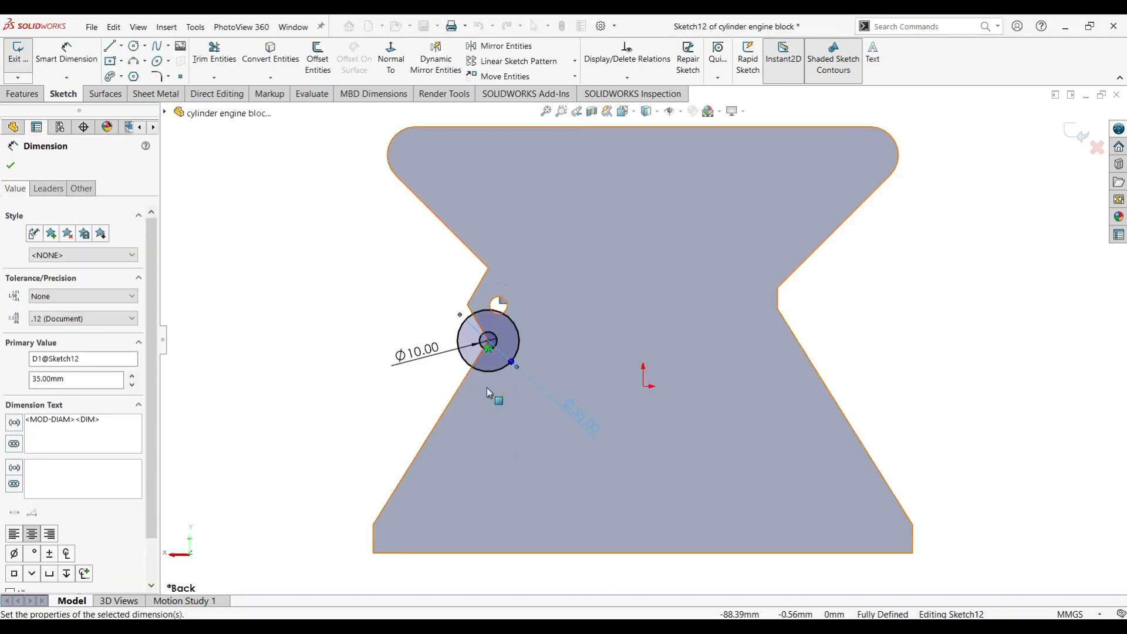
double_click(417, 351)
text(12)
key(Return)
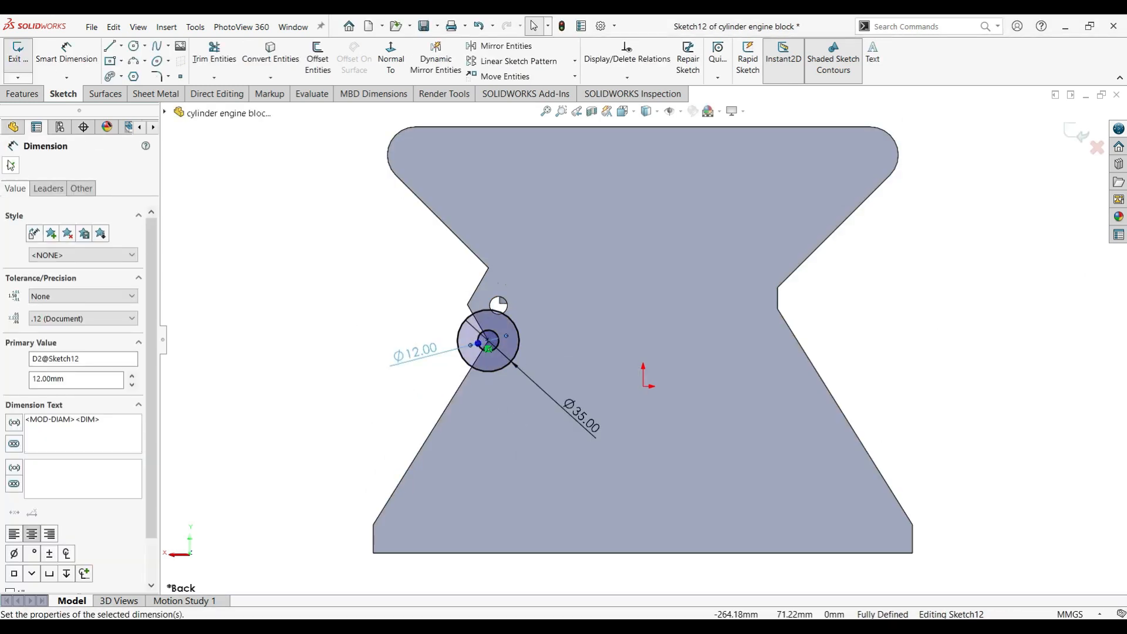
click(10, 164)
click(562, 25)
- Create a reference plane offset 48 mm from the Top Plane
middle_drag(387, 410, 564, 406)
scroll(715, 409, up, 1)
scroll(714, 409, up, 2)
middle_drag(784, 376, 798, 395)
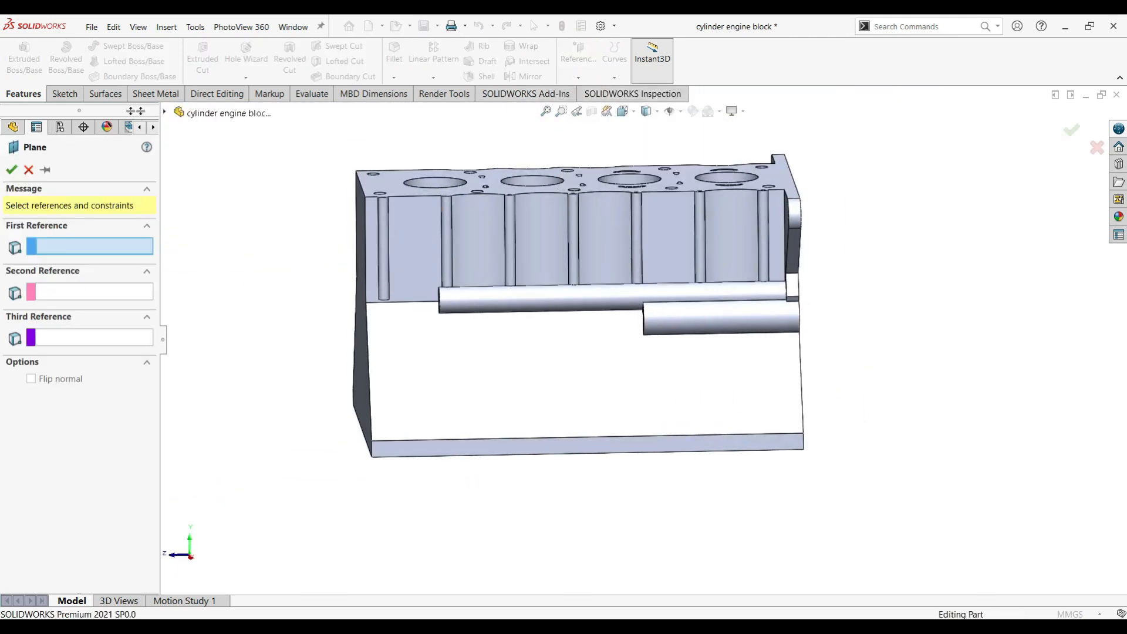
click(219, 227)
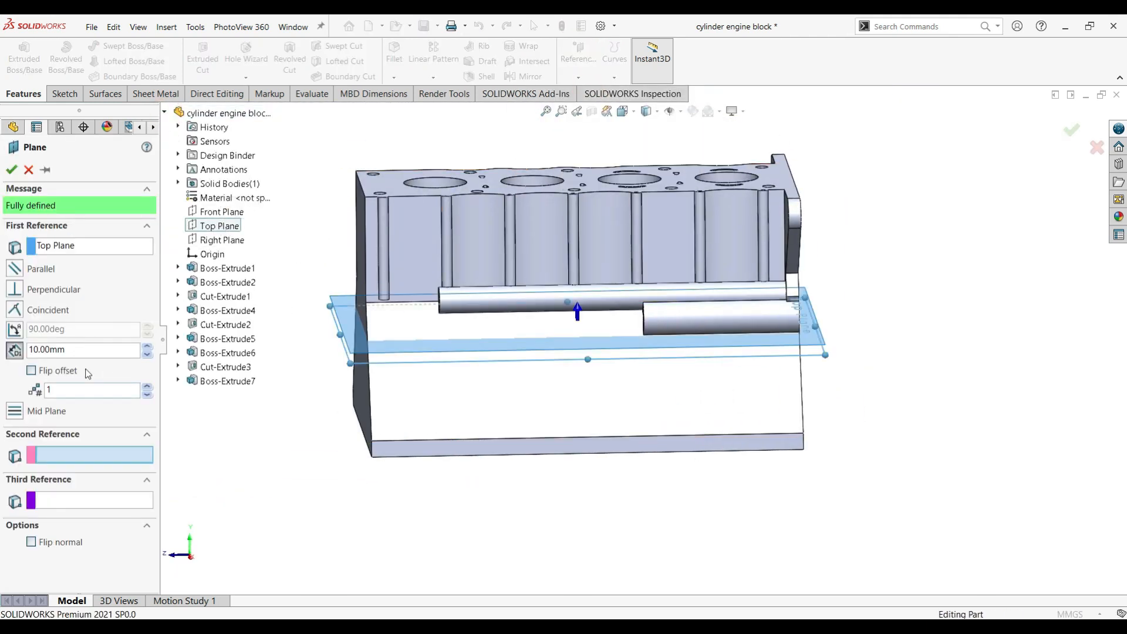
key(Return)
click(12, 170)
middle_drag(845, 367, 215, 526)
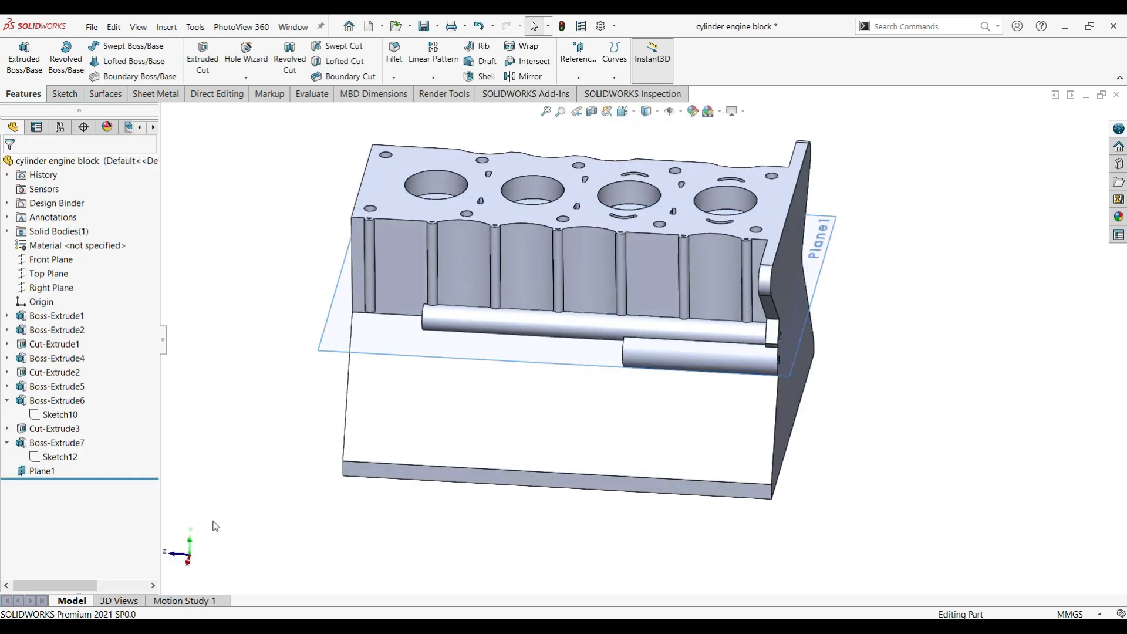
click(33, 469)
middle_drag(716, 355, 684, 329)
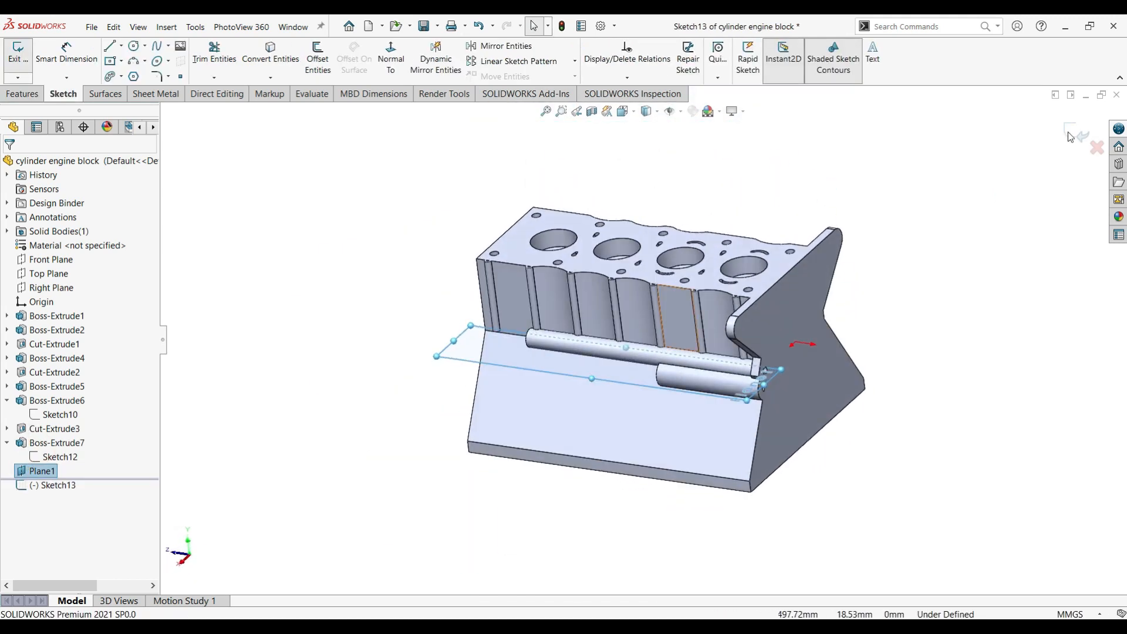
- Edit the reference plane, flipping its normal and setting its offset from the Top Plane to 78 mm
click(38, 471)
click(43, 438)
scroll(595, 526, down, 1)
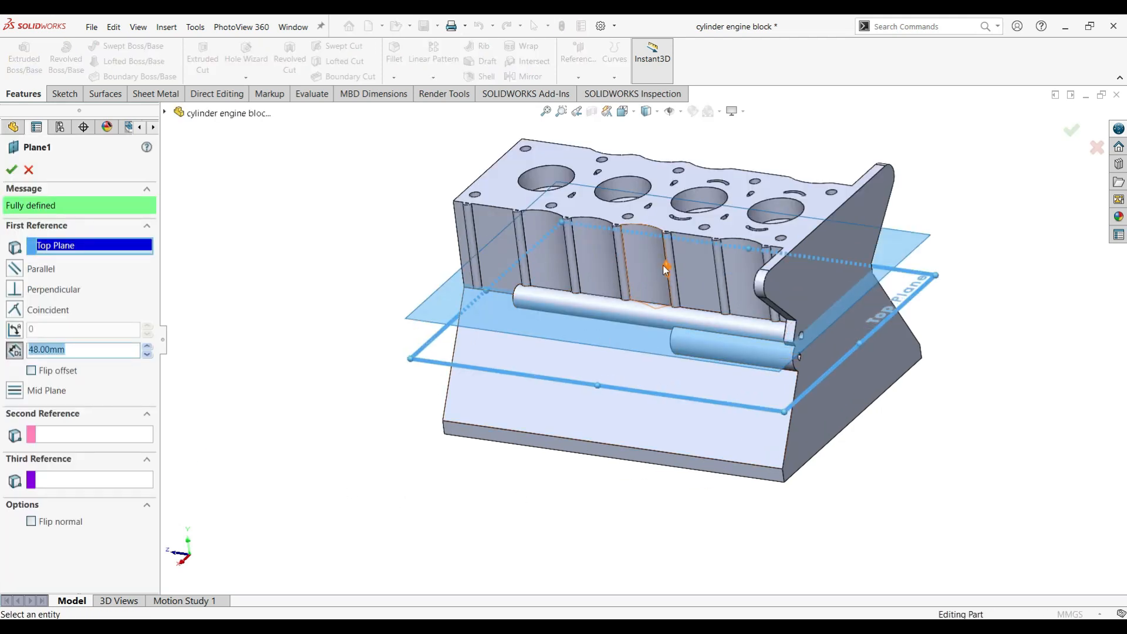
click(31, 370)
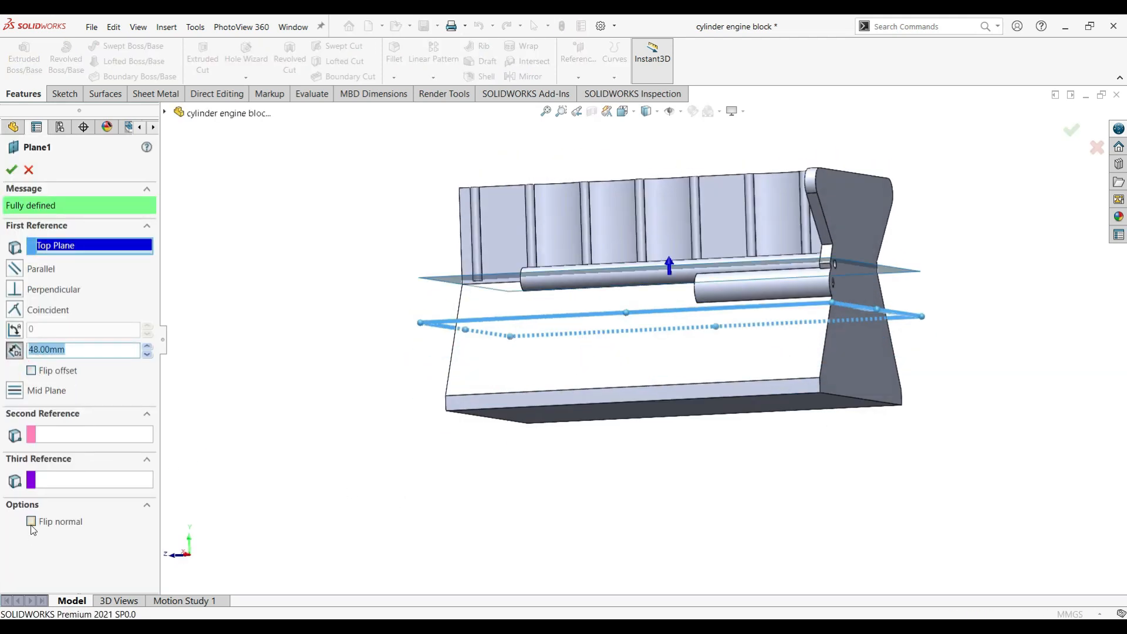
click(31, 522)
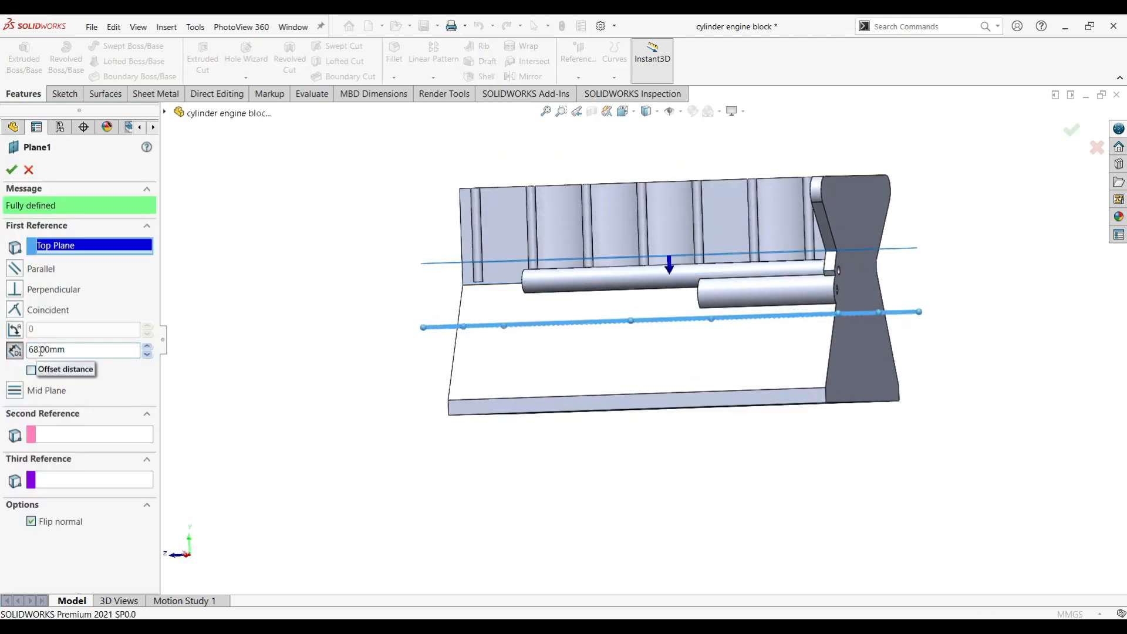
middle_drag(381, 470, 457, 409)
scroll(787, 458, down, 2)
middle_drag(787, 457, 720, 440)
scroll(720, 440, up, 3)
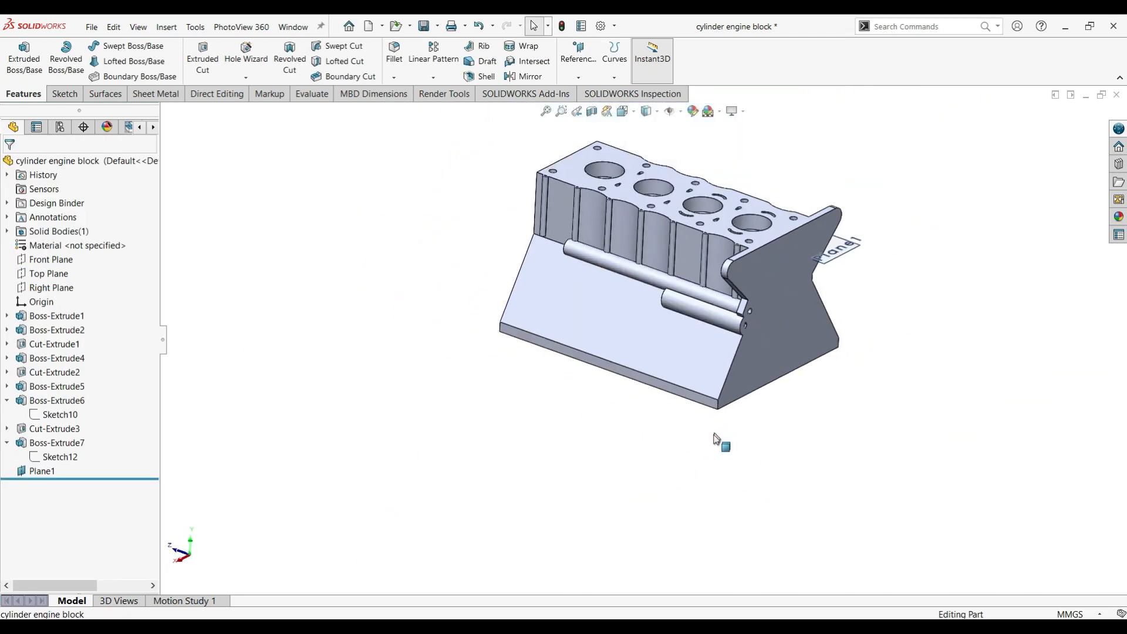
- Move the reference plane's outline to the block side with the cylindrical bosses and start a sketch on it
middle_drag(807, 194, 767, 245)
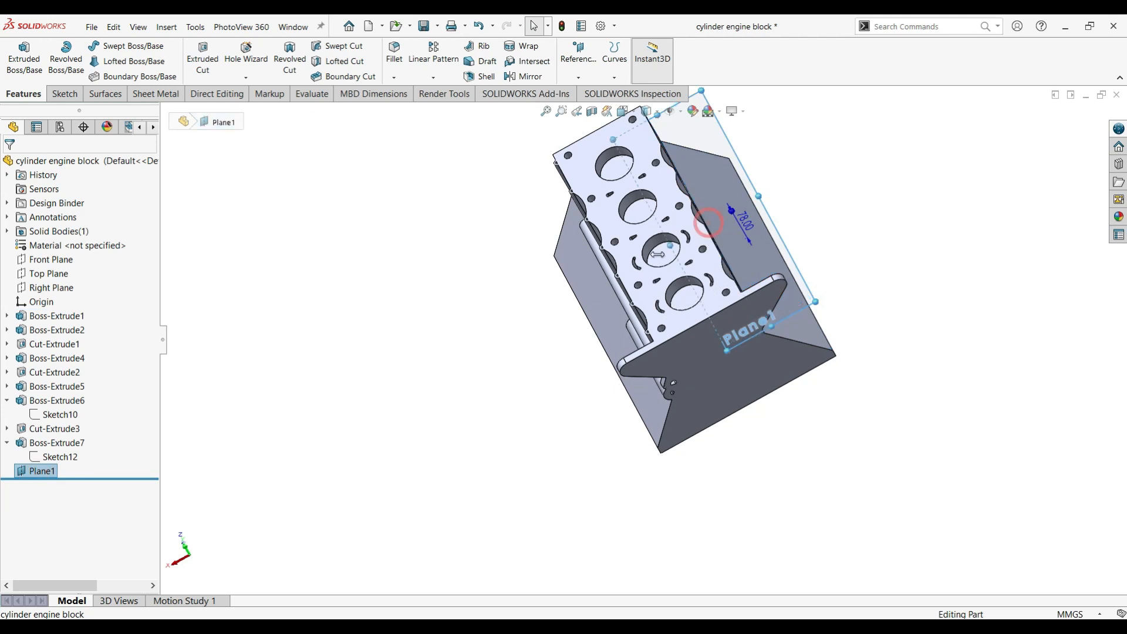
click(779, 228)
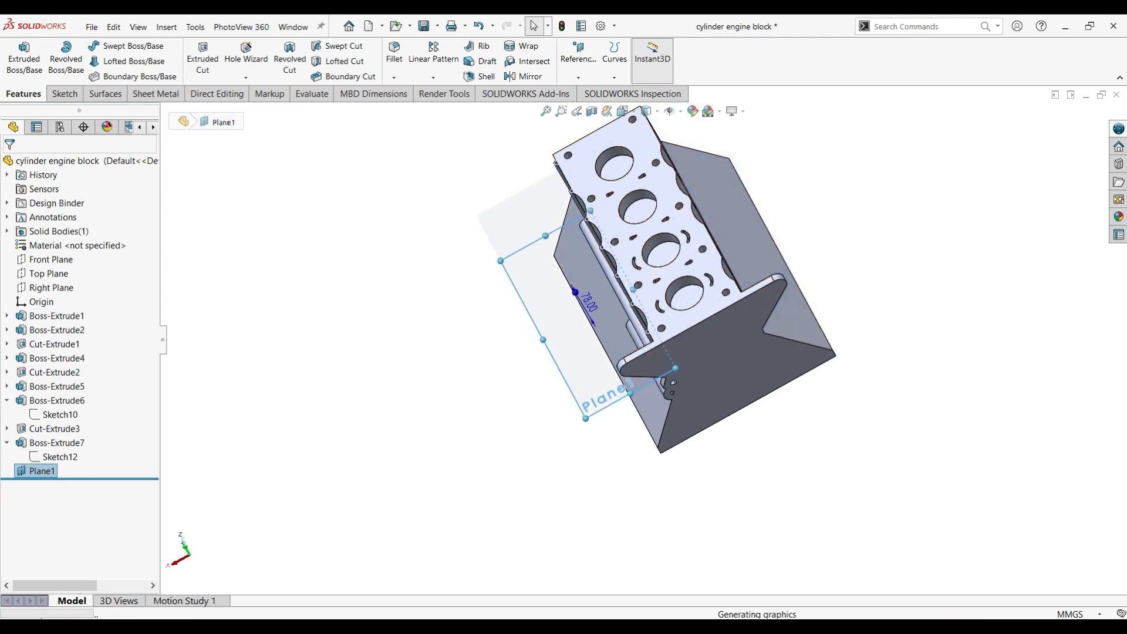
click(50, 455)
mouse_move(589, 362)
middle_down()
mouse_move(800, 493)
mouse_move(772, 430)
middle_up()
click(772, 429)
- Sketch a center rectangle about 59 mm wide across the long cylindrical boss, near the end of the shorter one
scroll(758, 416, down, 3)
mouse_move(652, 352)
middle_down()
mouse_move(705, 264)
mouse_move(684, 320)
mouse_move(715, 345)
mouse_move(674, 355)
middle_up()
click(109, 61)
click(645, 315)
click(730, 355)
- Set the rectangle's length along the block to 75 mm
click(67, 53)
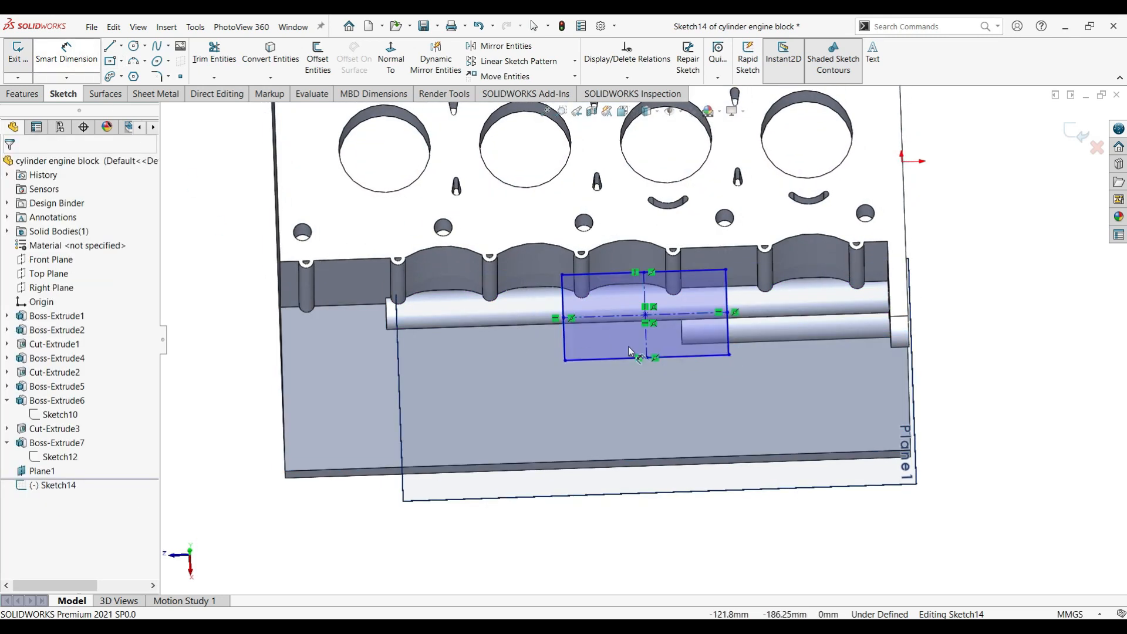
click(656, 412)
text(75)
key(Return)
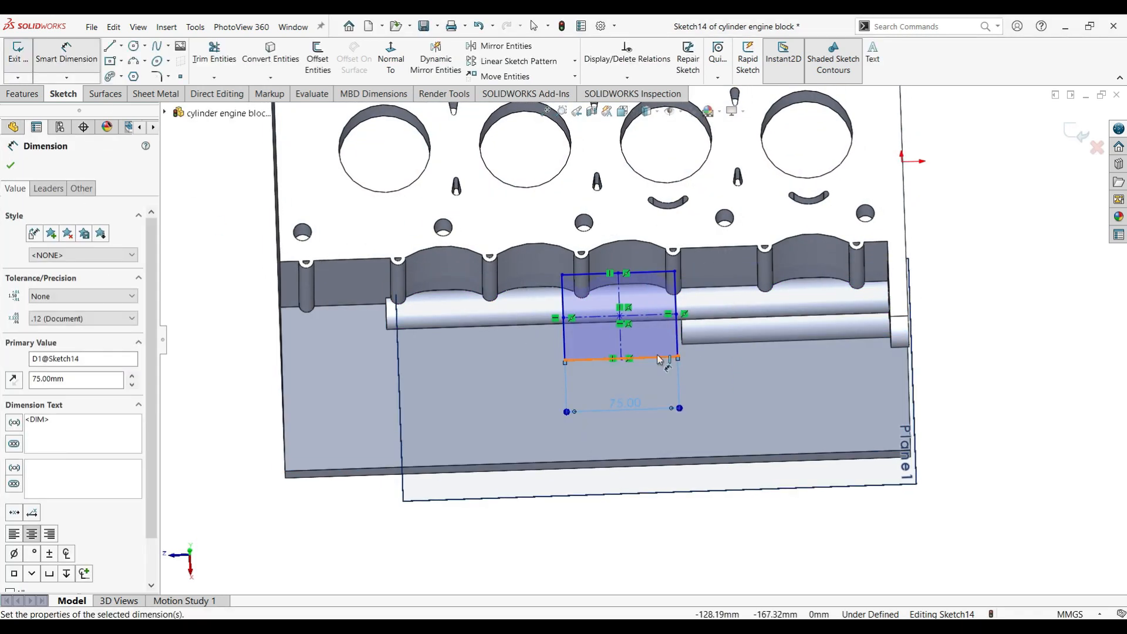
- Dimension the rectangle's short side and set it to 35 mm
scroll(669, 346, down, 3)
click(684, 332)
click(789, 294)
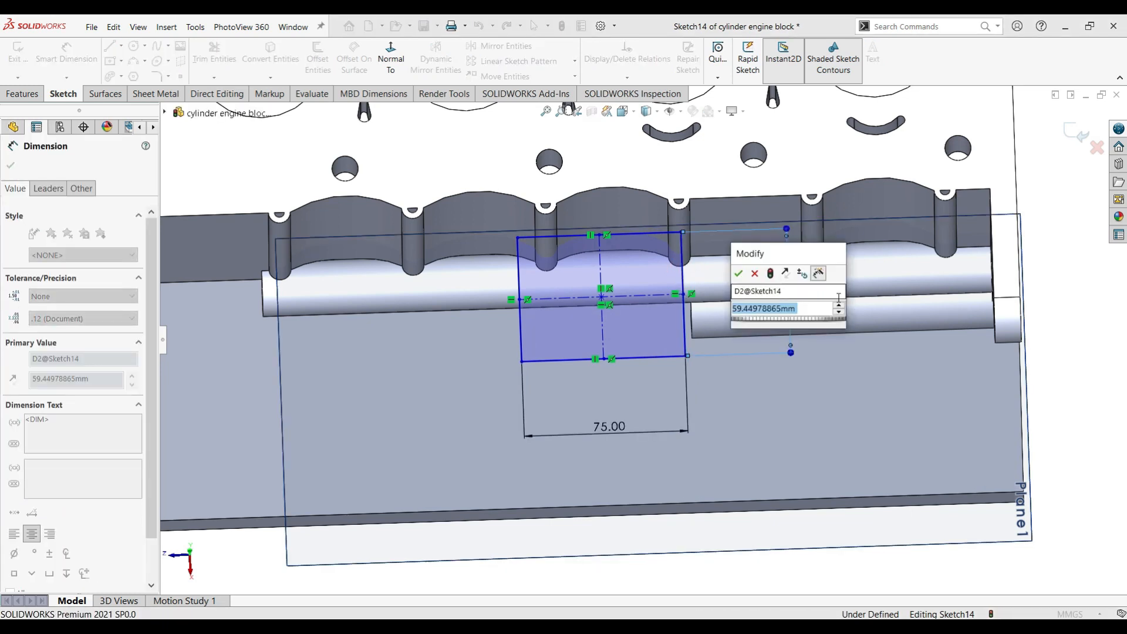
key(Return)
scroll(708, 330, down, 3)
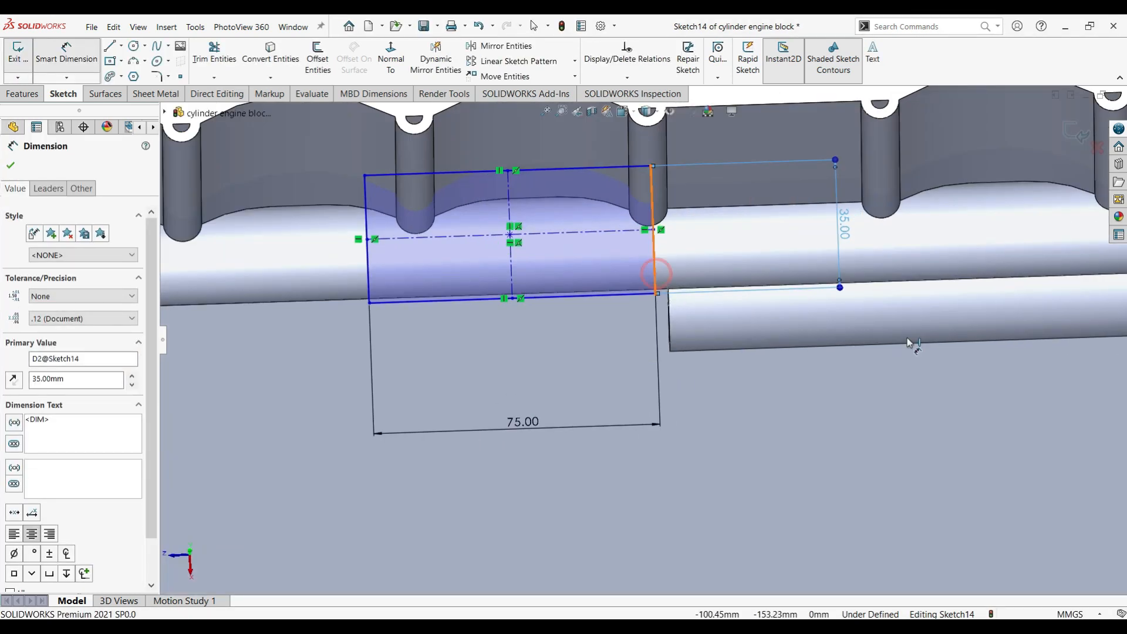
- Dimension the rectangle's distance along the block from the end flange of the cylindrical bosses and set it to 125 mm
scroll(910, 345, up, 3)
click(963, 282)
click(854, 405)
text(155)
key(Return)
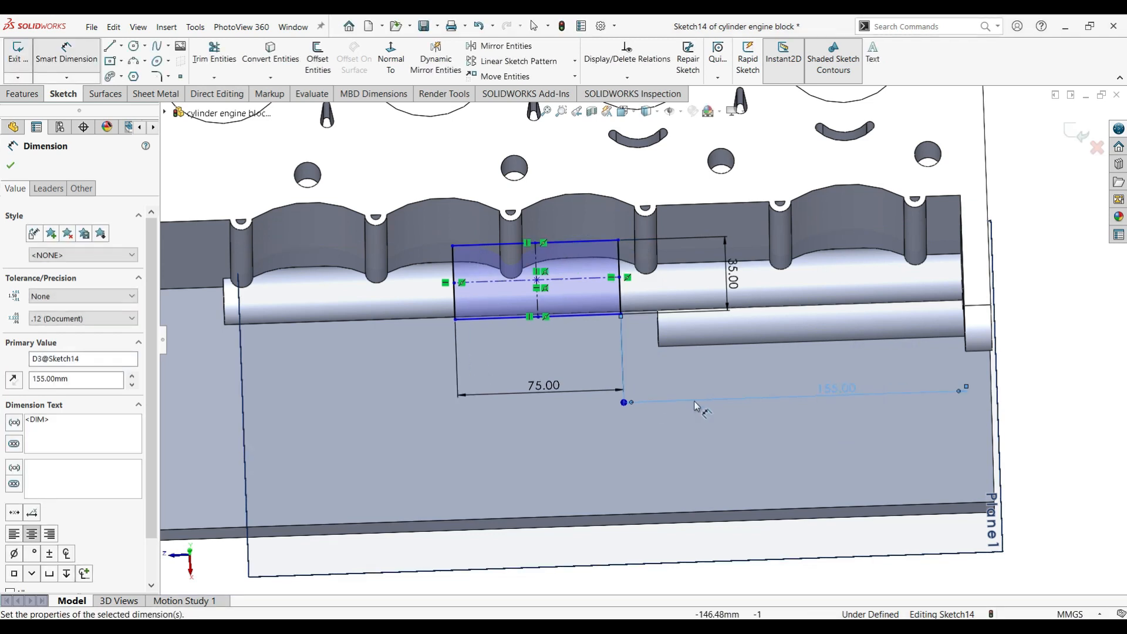
double_click(836, 389)
text(135)
key(Return)
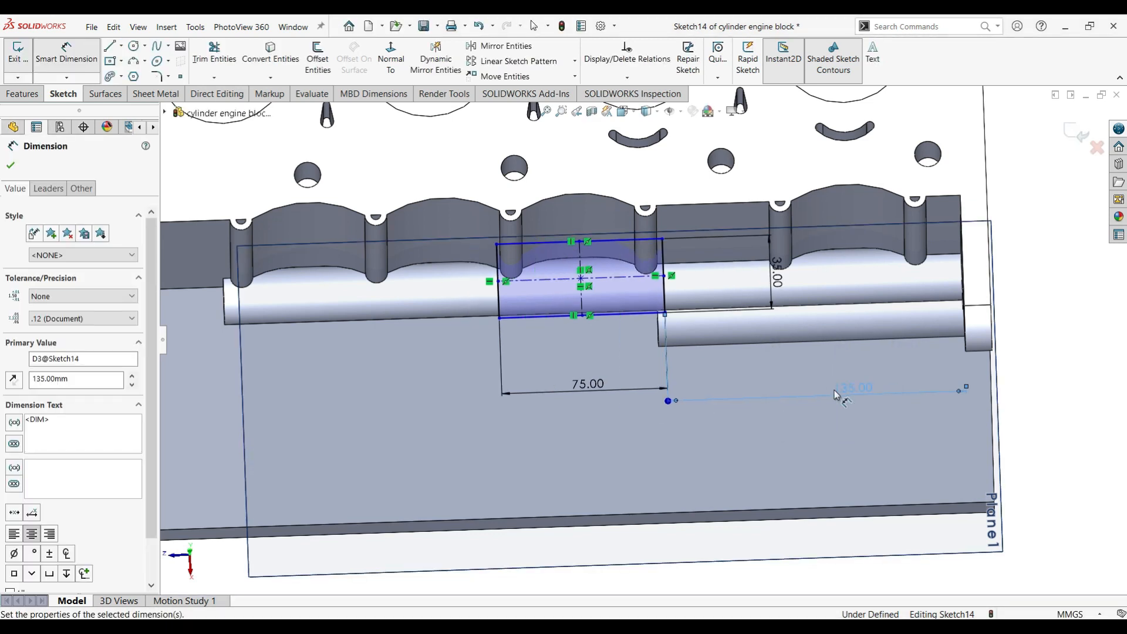
double_click(854, 389)
text(125)
key(Return)
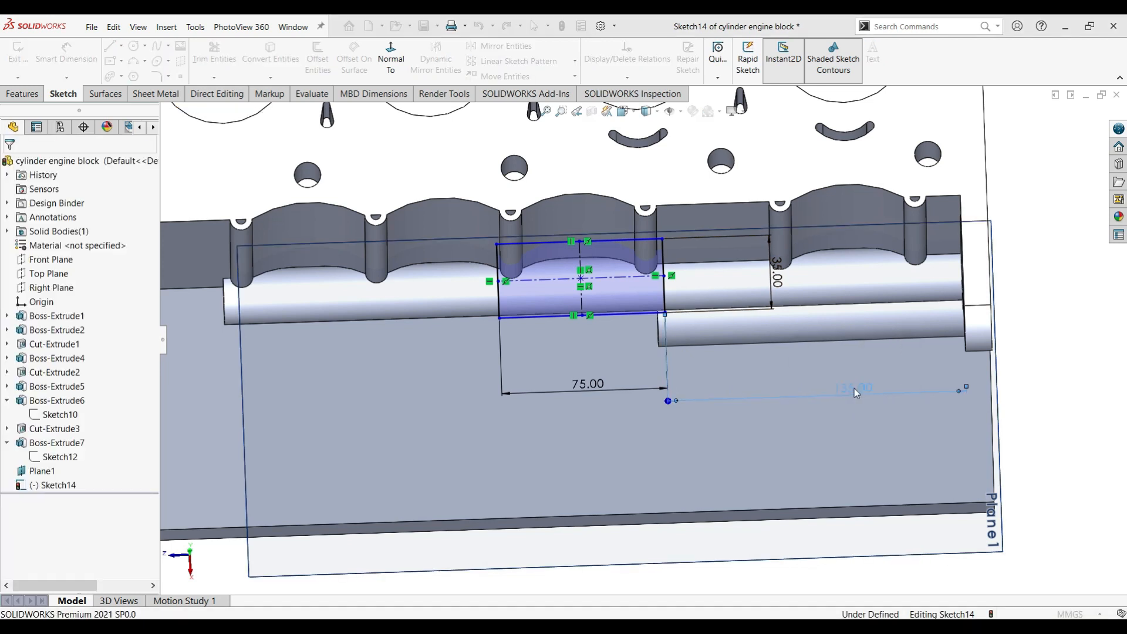
- Fully define the rectangle by placing its lower edge 29 mm from the block's top edge
mouse_move(722, 365)
middle_down()
mouse_move(685, 278)
mouse_move(725, 359)
mouse_move(713, 207)
middle_up()
click(552, 301)
click(461, 335)
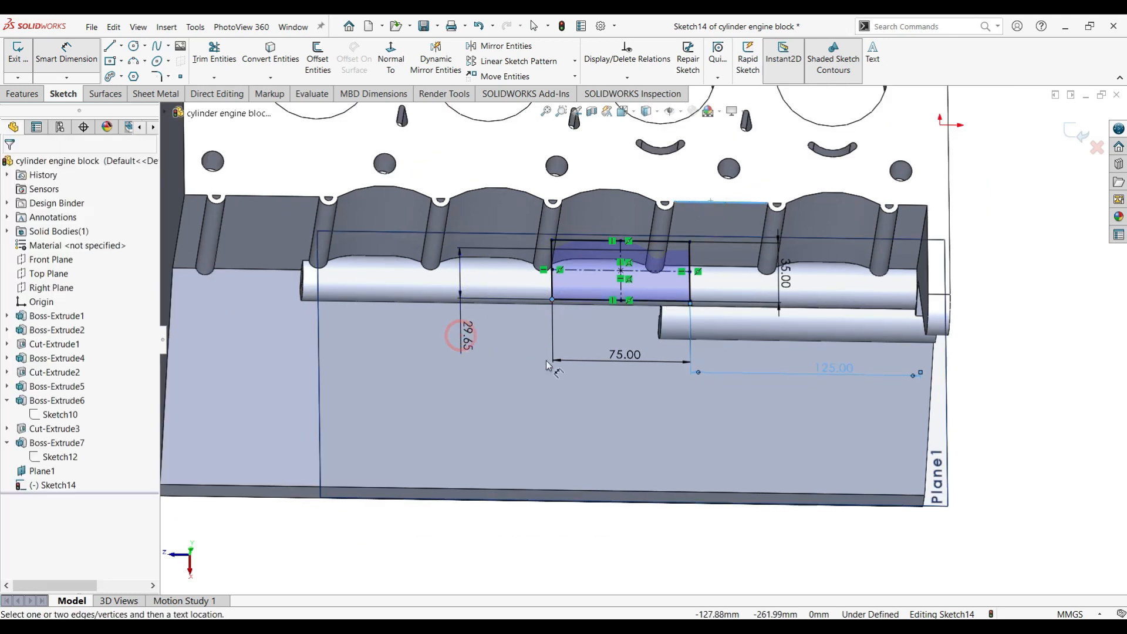
click(546, 361)
middle_drag(545, 361, 639, 304)
text(29)
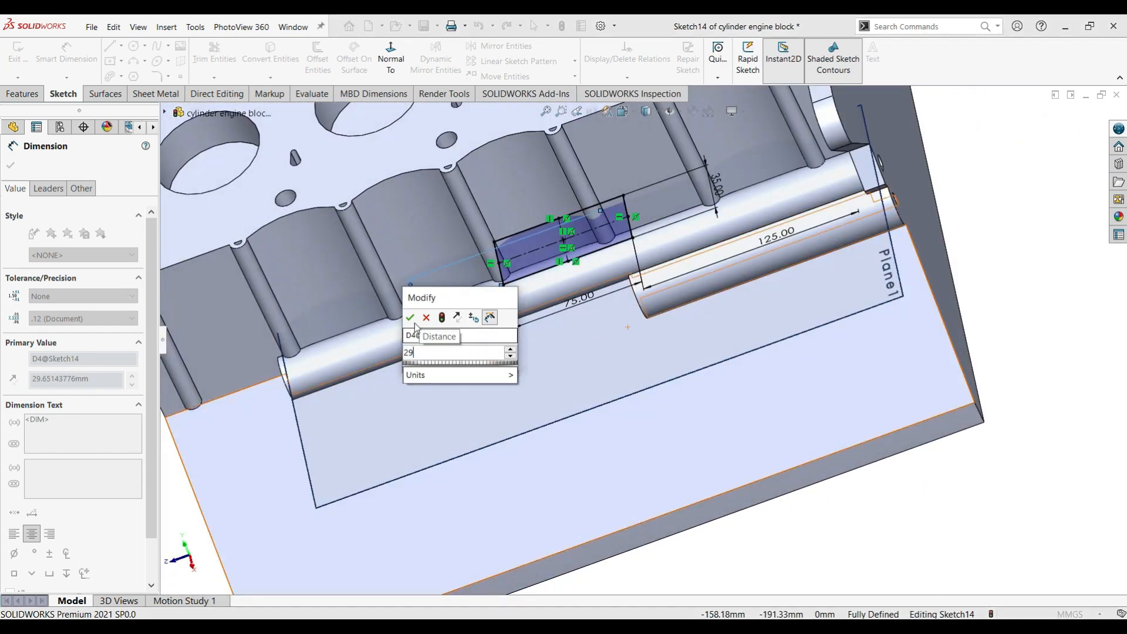
key(Return)
- Extrude the rectangle as a merged blind boss across the cylindrical side bosses, shortening the default depth
click(24, 95)
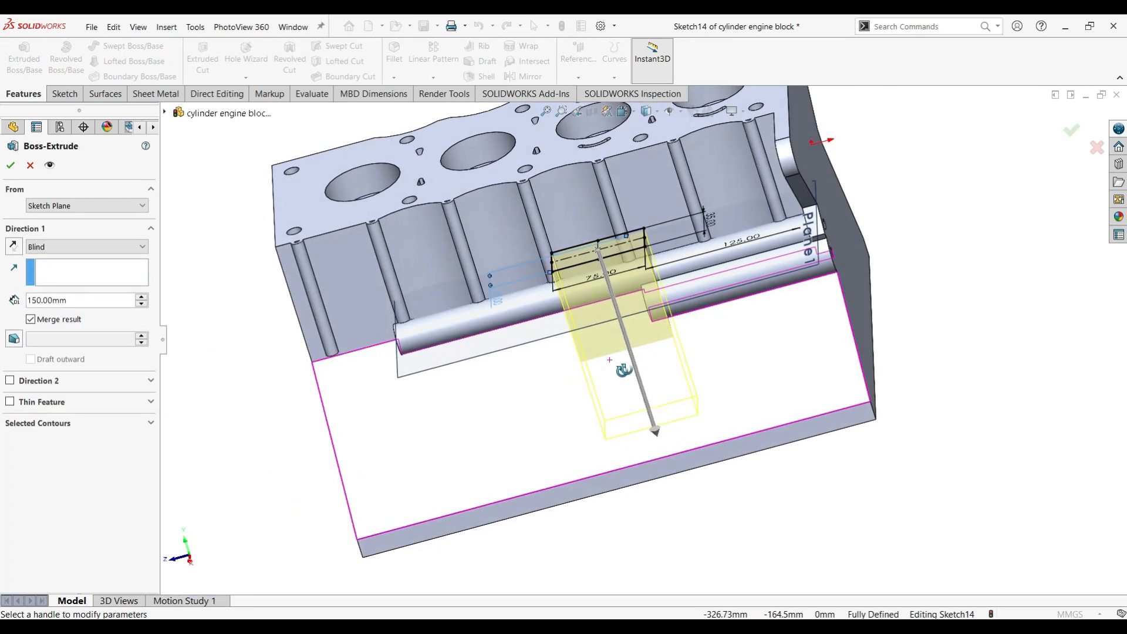
middle_drag(623, 369, 516, 352)
click(143, 303)
click(142, 304)
middle_drag(405, 386, 448, 375)
key(Return)
- Hide the reference plane used for the rectangle sketch
middle_drag(922, 365, 996, 437)
right_click(770, 360)
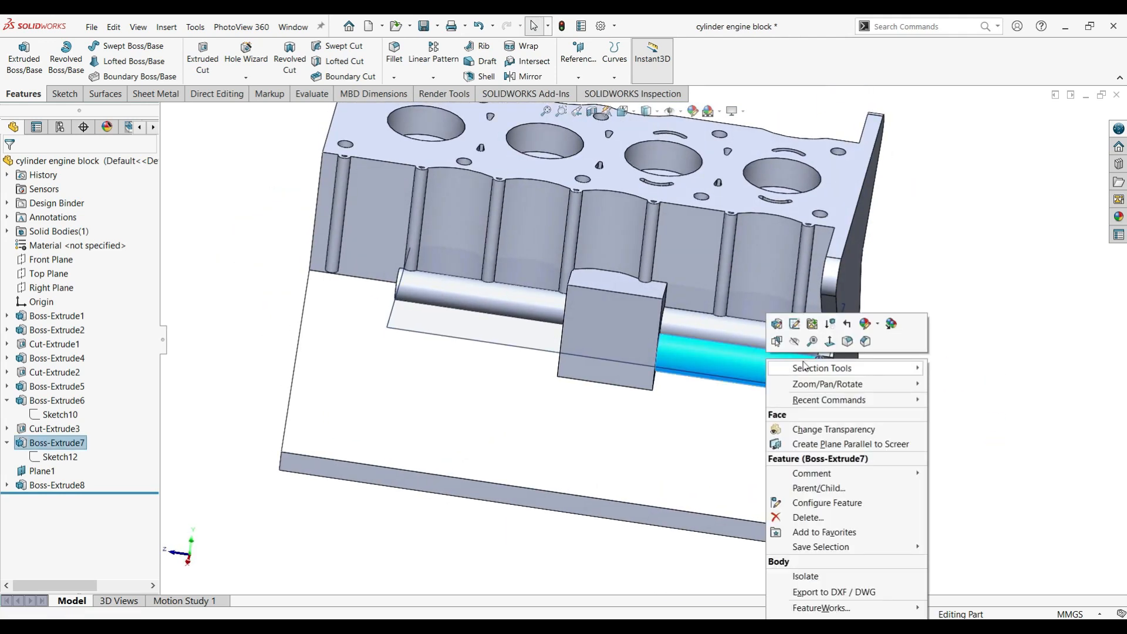
click(802, 341)
right_click(755, 319)
click(791, 302)
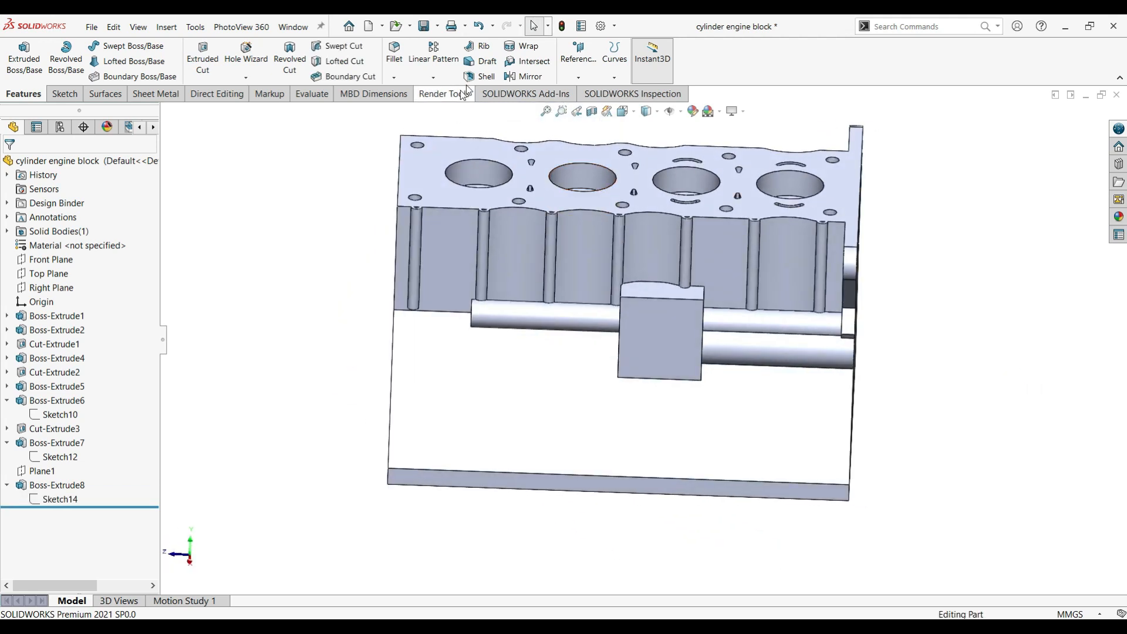
- Chamfer the upper outer edge of the rectangular boss with a 35 mm distance at 45 degrees
click(394, 77)
click(412, 107)
click(651, 298)
middle_drag(769, 382, 686, 400)
drag(66, 432, 1, 434)
click(13, 166)
middle_drag(481, 329, 543, 313)
- Edit the chamfer on the rectangular boss and set its distance to 25 mm
click(36, 513)
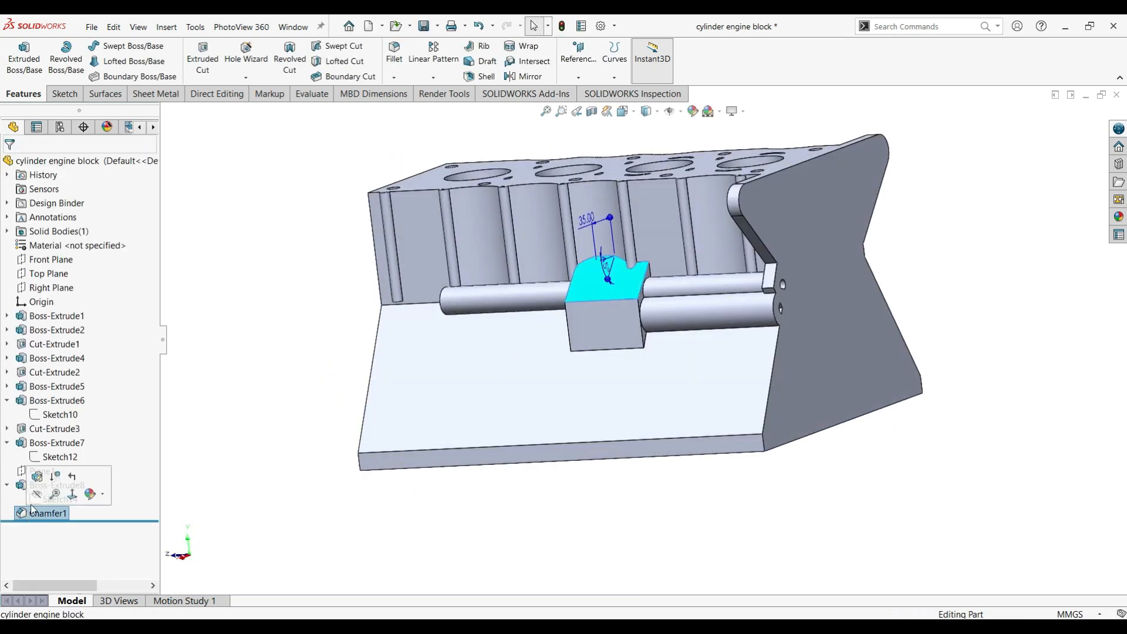
click(37, 476)
click(30, 385)
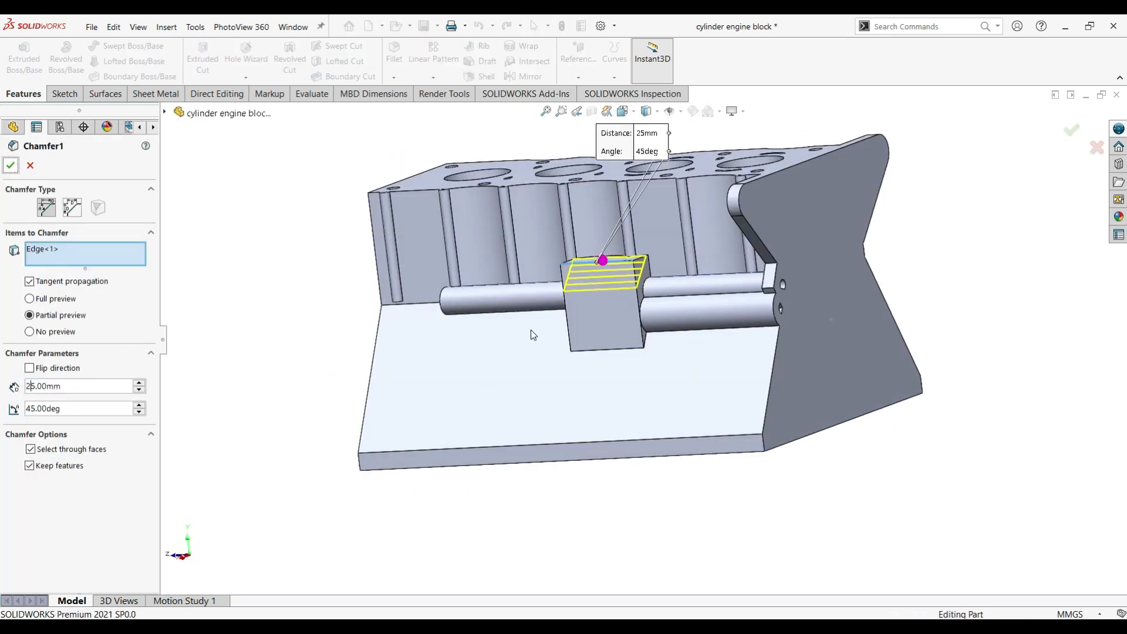
key(Return)
middle_drag(530, 330, 664, 364)
- Set the distance of the rectangular boss's chamfer to 35 mm
click(35, 476)
double_click(66, 386)
text(3)
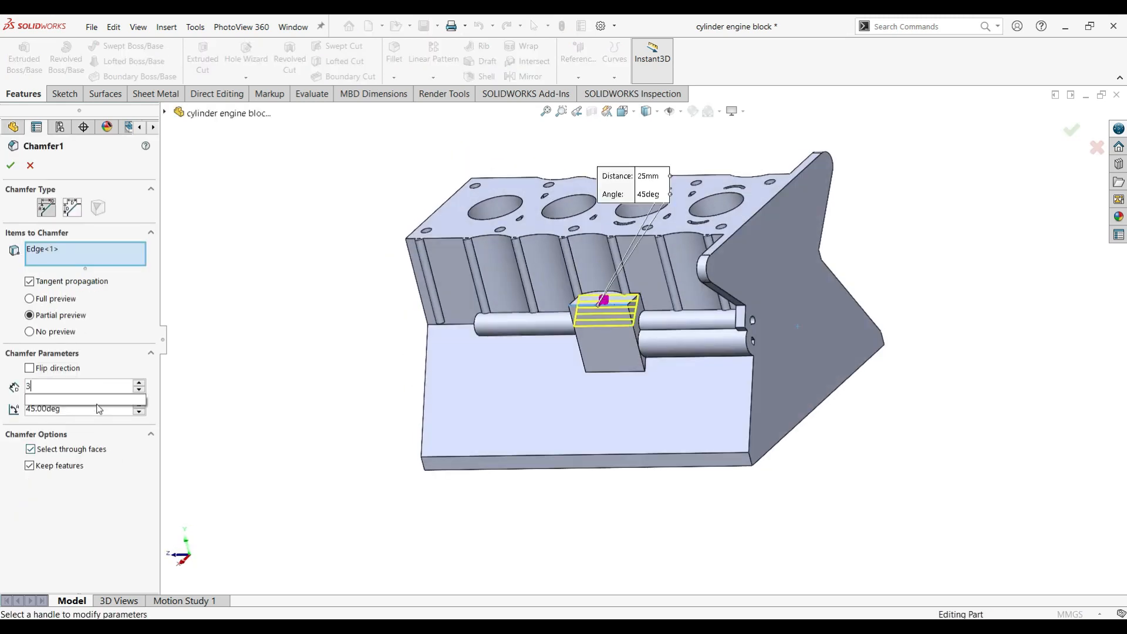
click(10, 165)
- Start a sketch on the chamfered face, viewed straight on, and draw a circle about 38 mm in diameter near its middle
mouse_move(531, 383)
middle_down()
mouse_move(698, 370)
mouse_move(616, 390)
mouse_move(646, 364)
middle_up()
click(715, 311)
click(762, 271)
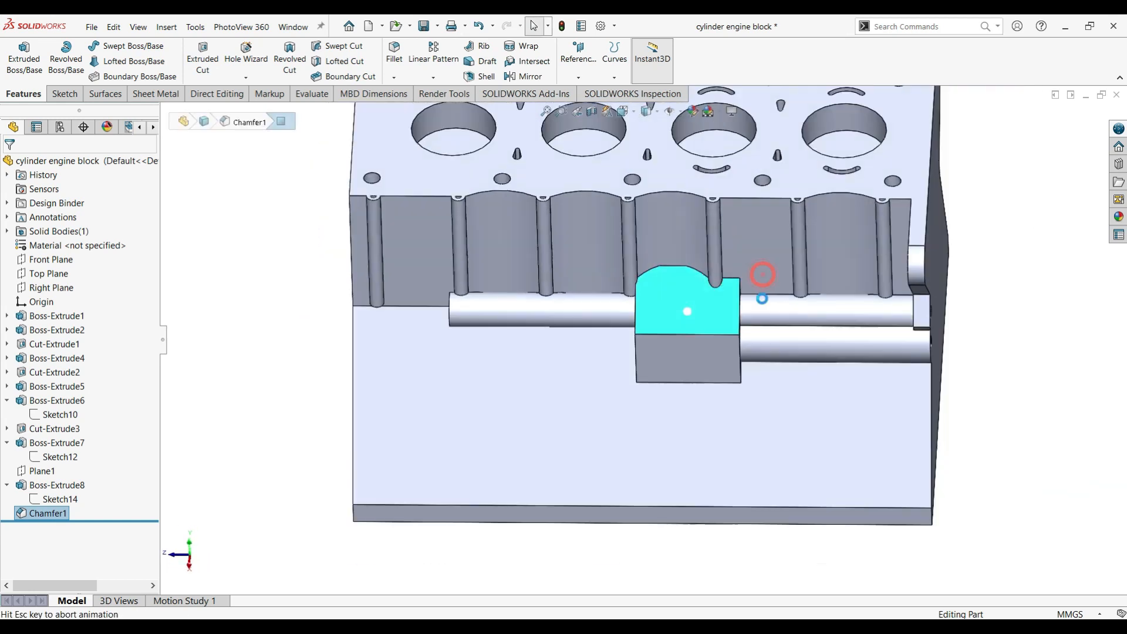
scroll(761, 287, down, 3)
click(133, 46)
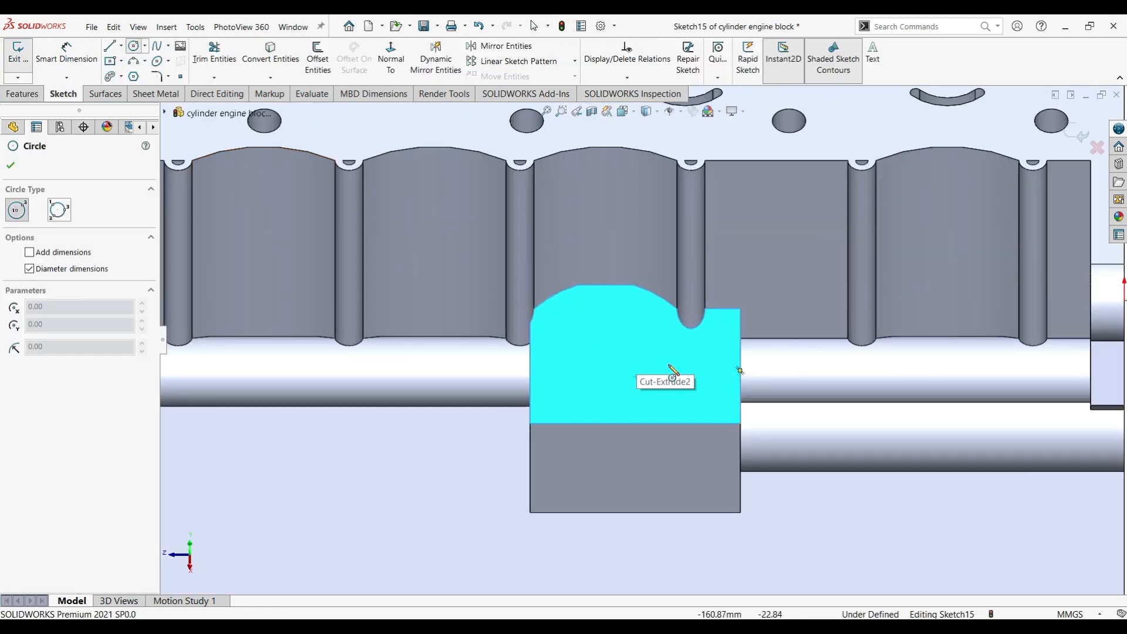
click(635, 371)
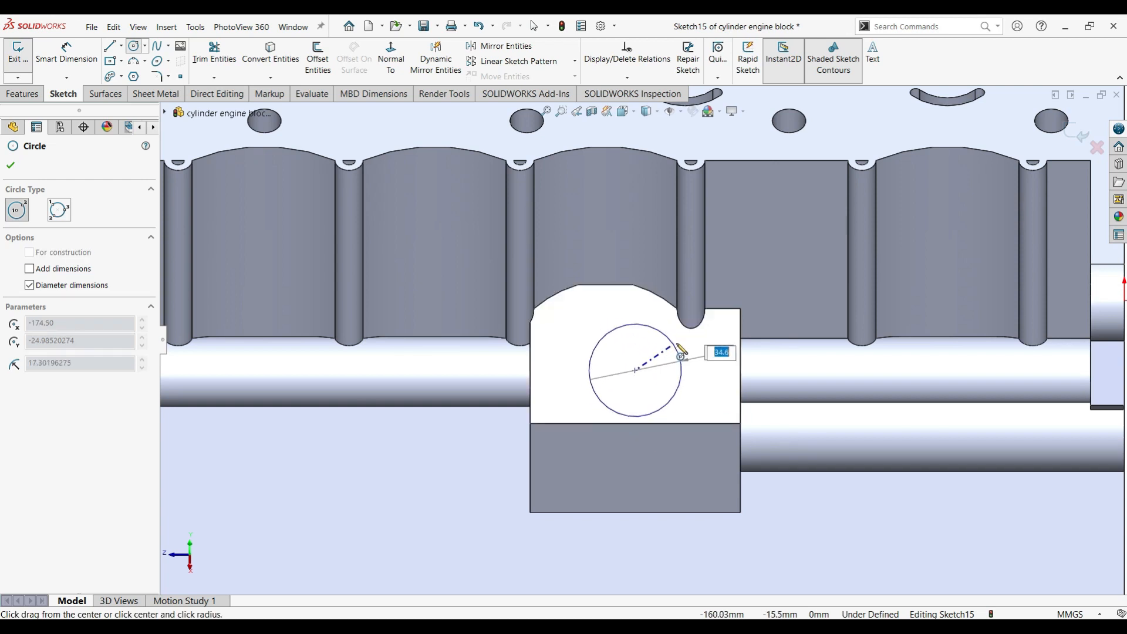
click(639, 423)
scroll(685, 385, down, 1)
- Set the diameter of the circle on the chamfered face to 37 mm
key(d)
click(685, 389)
click(731, 377)
text(37)
key(Return)
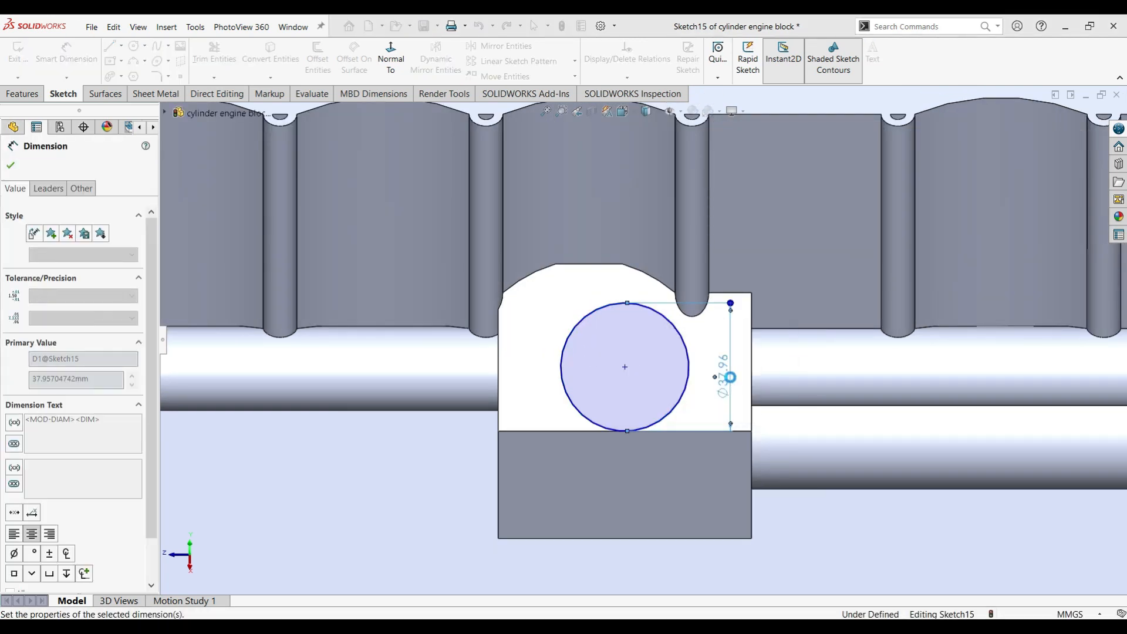
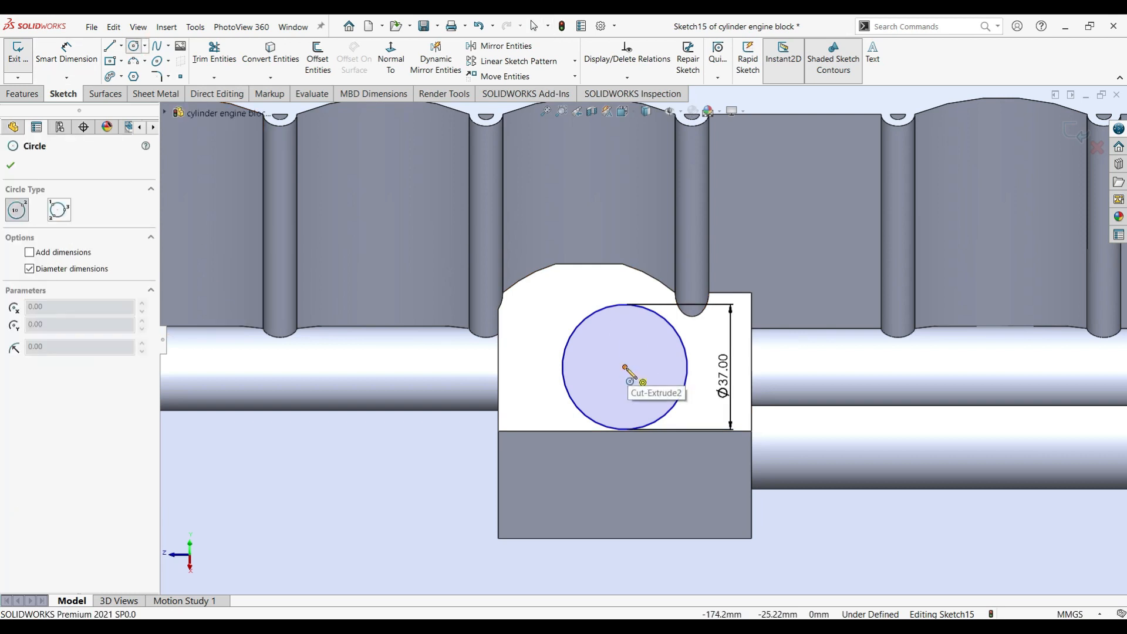
click(665, 348)
key(Escape)
click(624, 367)
click(11, 165)
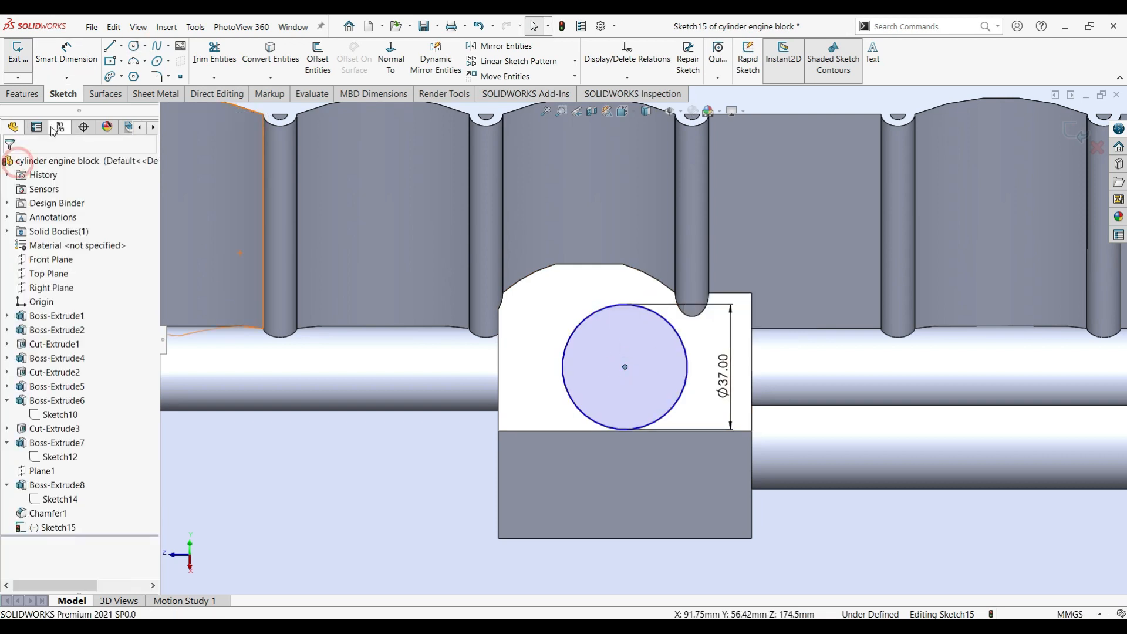
click(134, 45)
click(624, 367)
key(Escape)
- Sketch a smaller circle concentric with the 37 mm circle and set its diameter to 28 mm
click(133, 45)
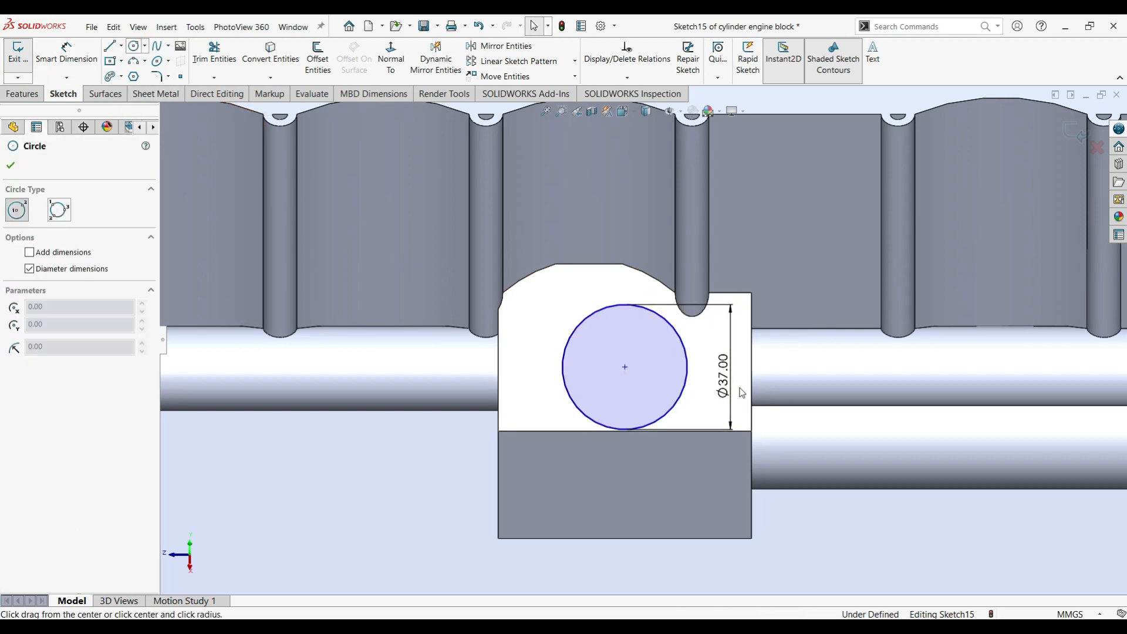
click(625, 367)
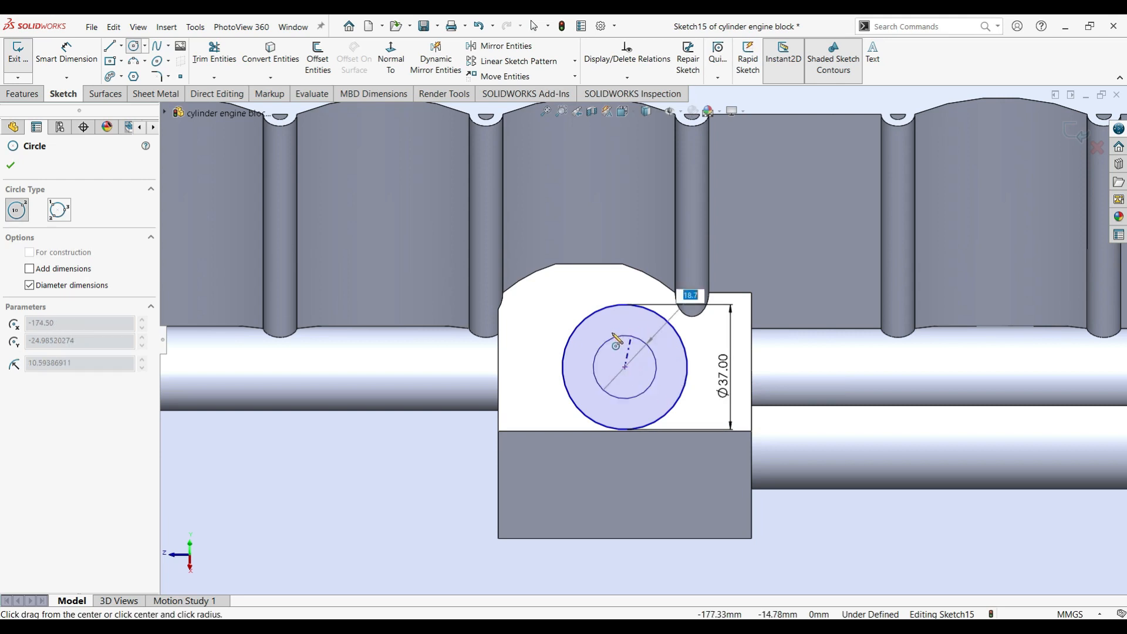
click(657, 405)
click(67, 50)
click(674, 370)
click(810, 387)
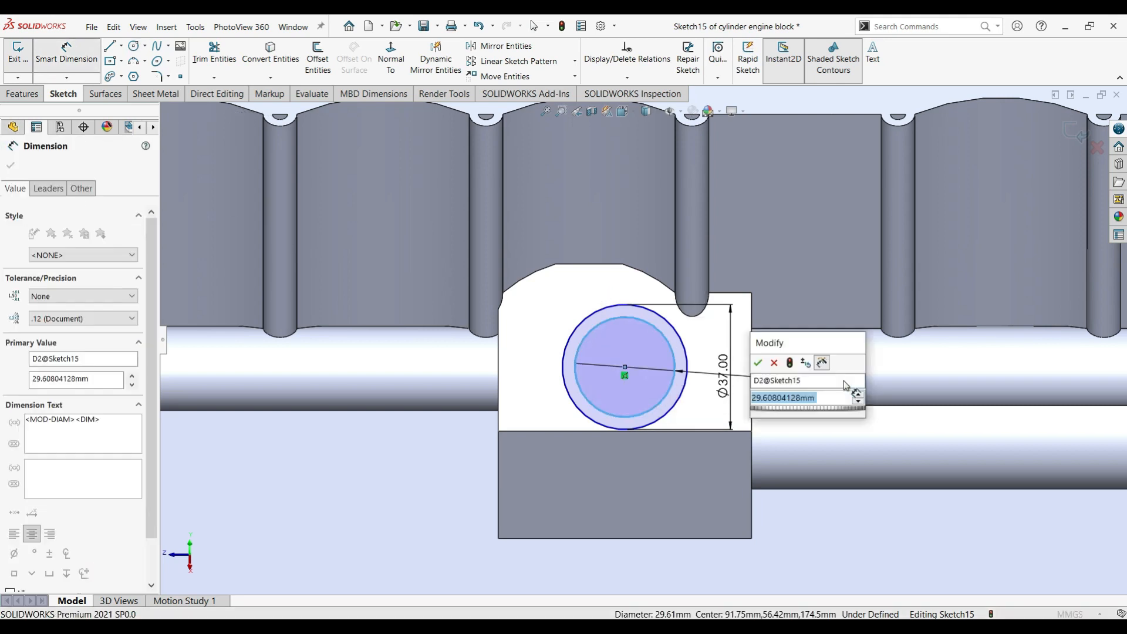
text(28)
key(Return)
- Dimension the circles' shared centre 37.50 mm from the side edge of the chamfered face
click(624, 368)
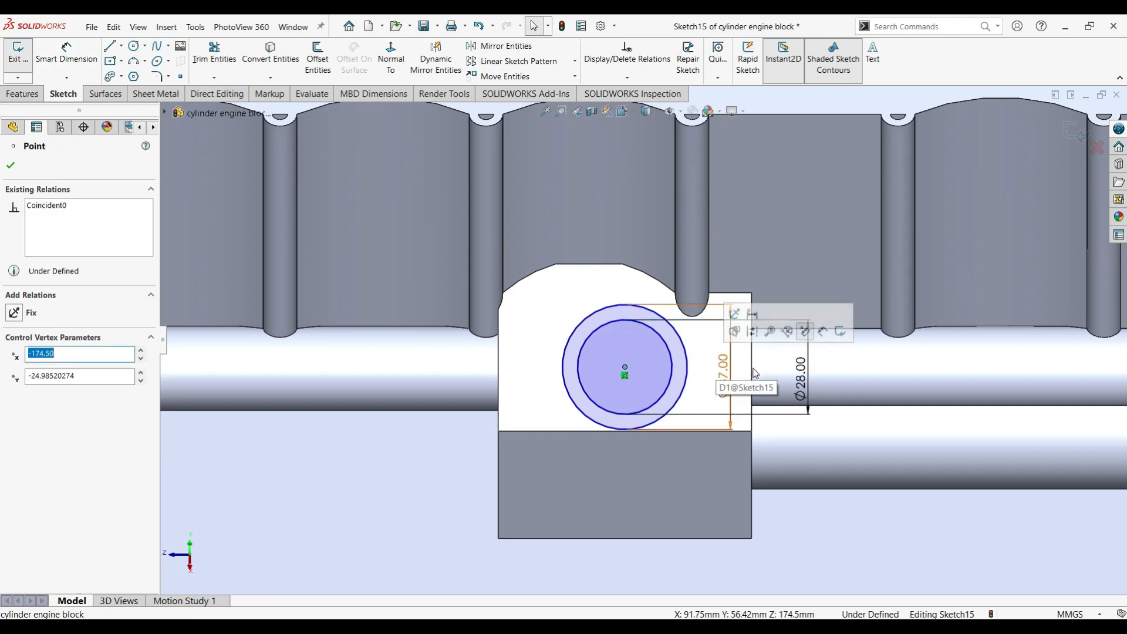
click(751, 366)
click(66, 52)
click(624, 368)
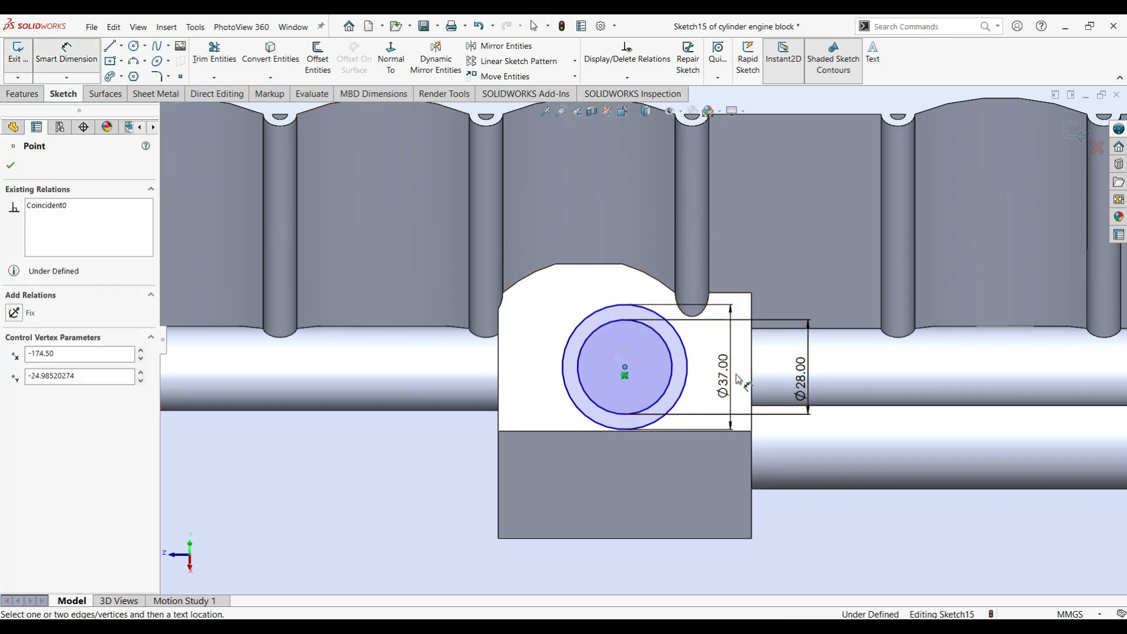
click(846, 473)
key(Return)
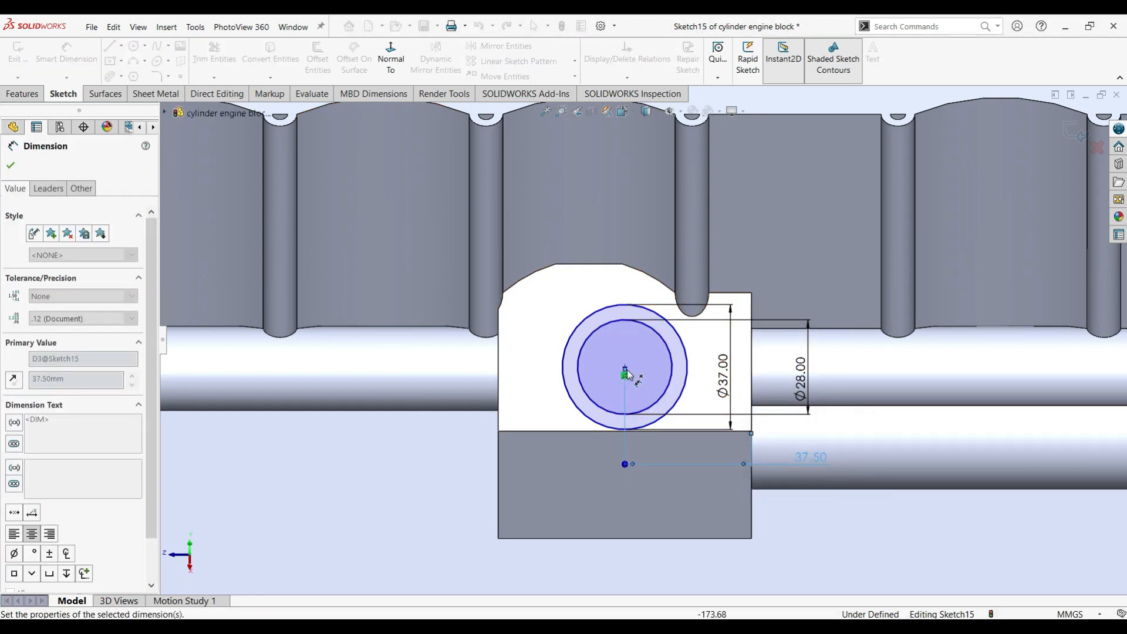
- Dimension the circles' centre 18.90 mm from the lower edge of the chamfered face
click(74, 57)
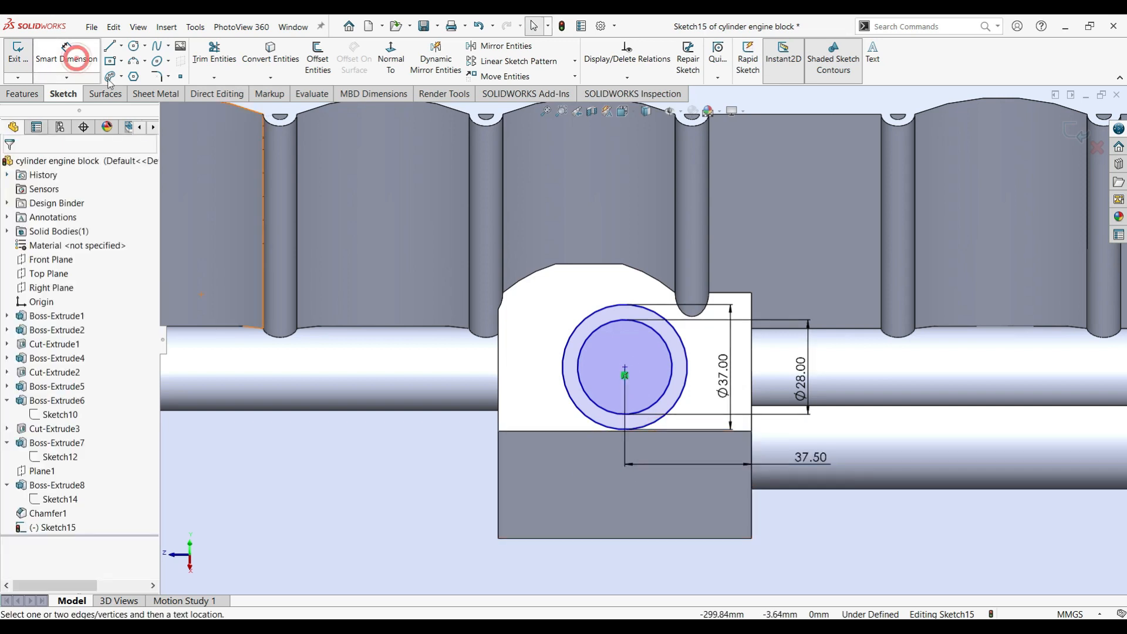
click(674, 431)
click(492, 424)
text(18)
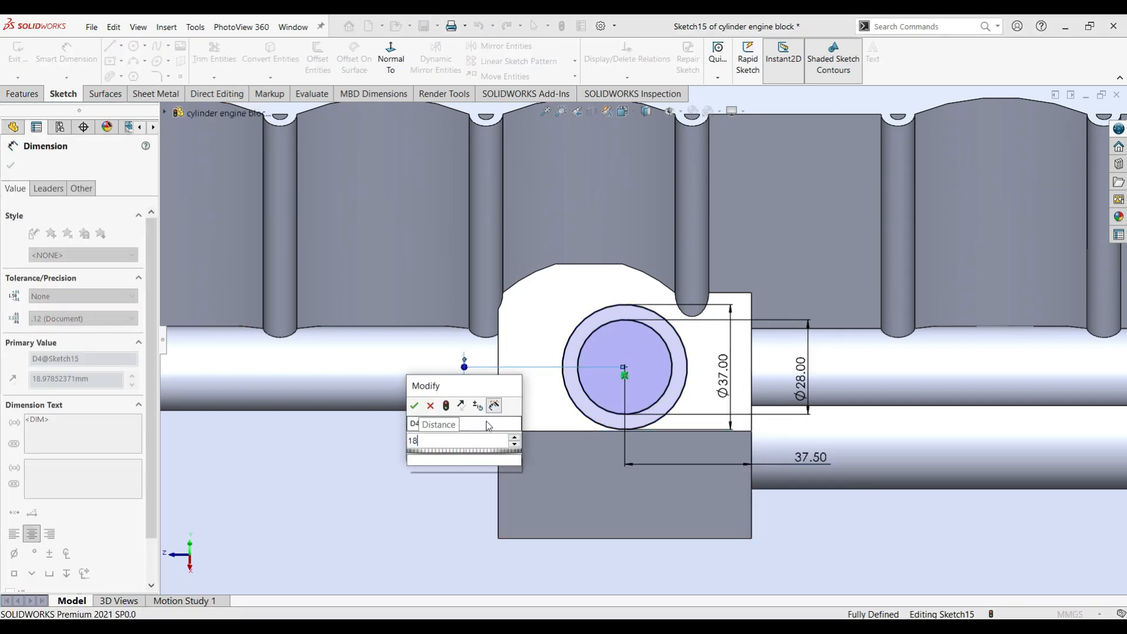
click(410, 405)
click(11, 164)
- Extrude the ring between the two circles 12 mm outward from the chamfered face, merged with the block
click(22, 94)
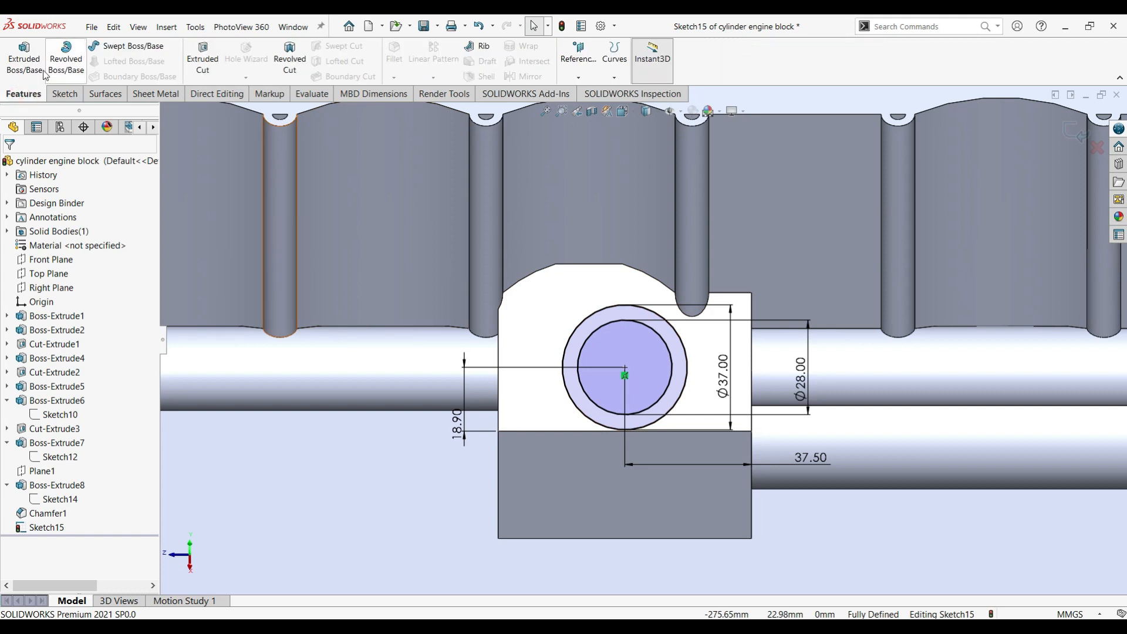
click(24, 59)
scroll(693, 378, up, 2)
middle_drag(693, 378, 701, 405)
click(106, 304)
text(1)
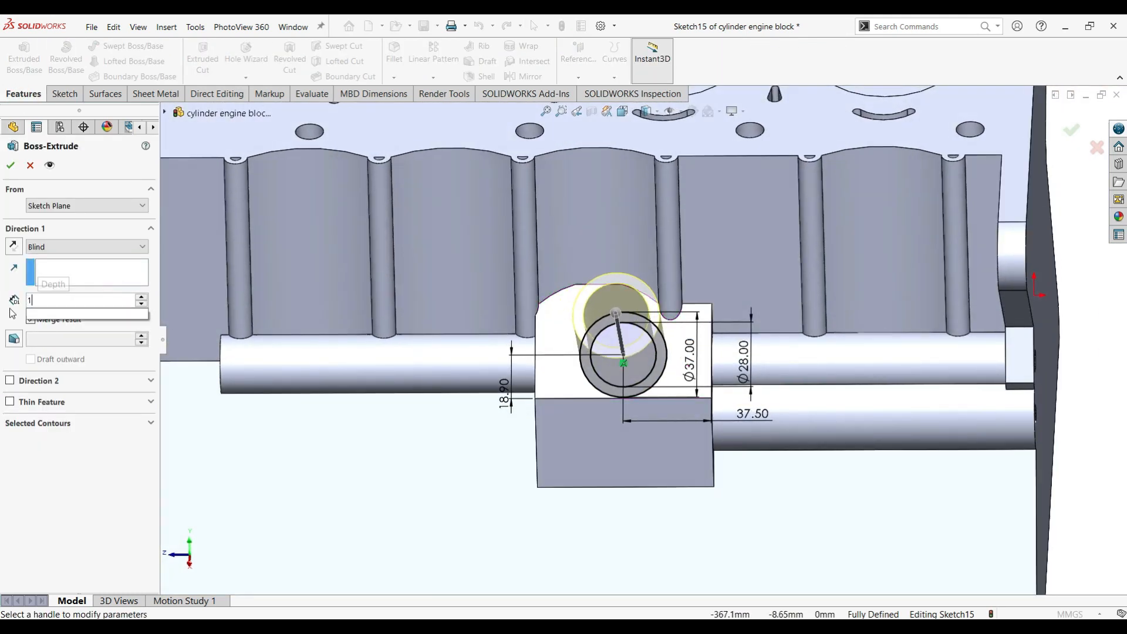
text(2)
key(Return)
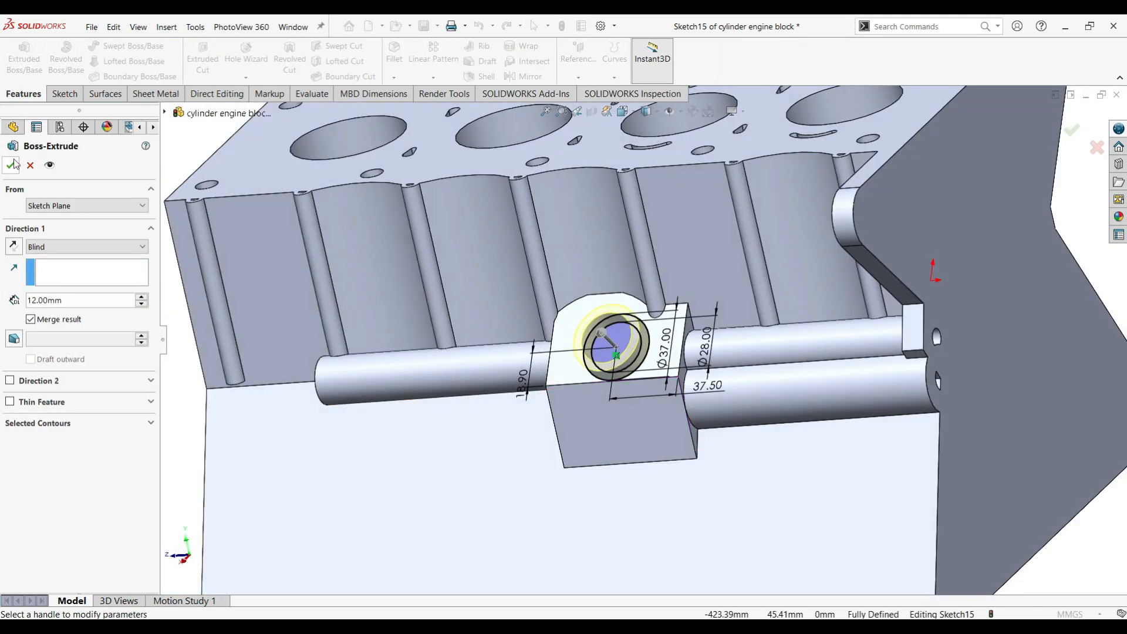
click(12, 164)
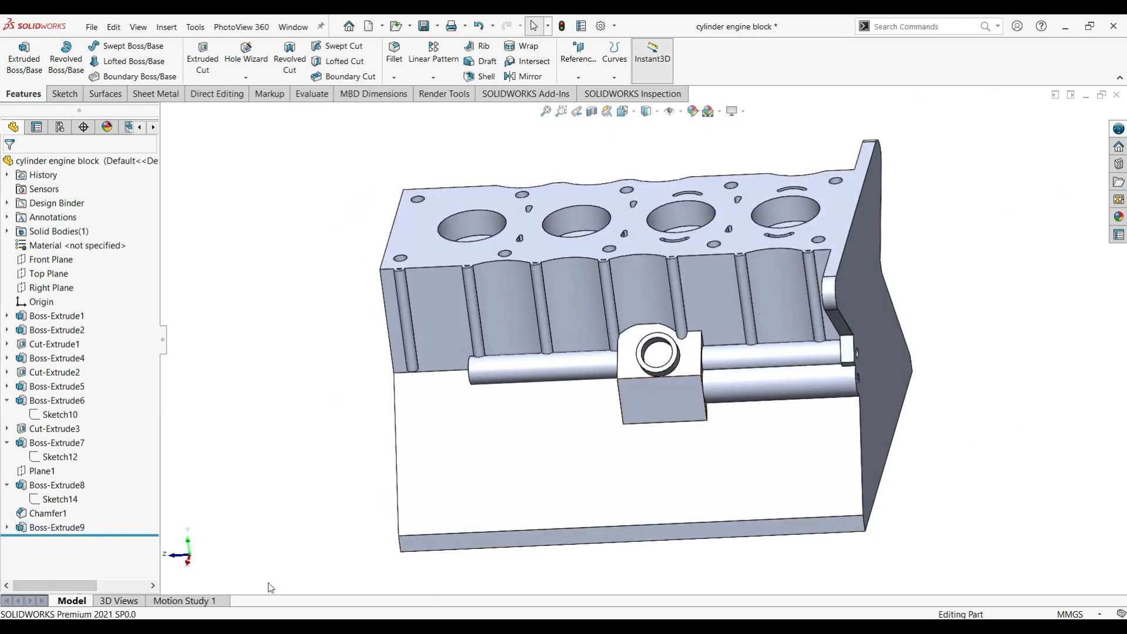
- Start a sketch on the chamfered face inside the ring and draw a circle about 5.8 mm in diameter off the ring's centre
scroll(584, 463, down, 6)
click(657, 359)
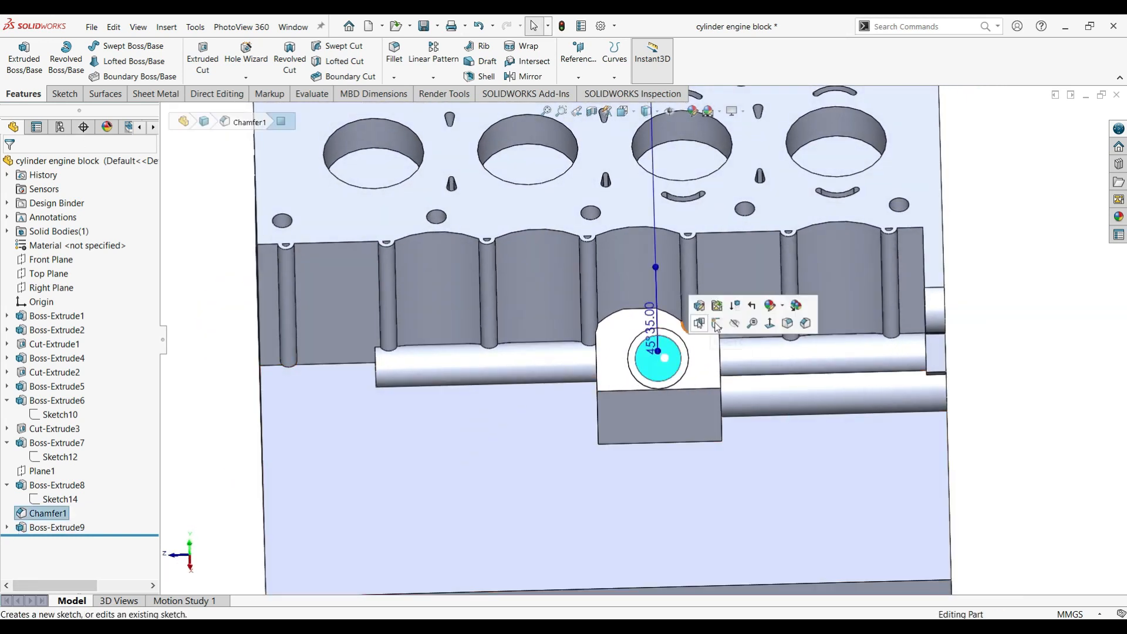
click(716, 324)
scroll(661, 389, down, 2)
click(134, 46)
scroll(593, 379, down, 3)
click(589, 382)
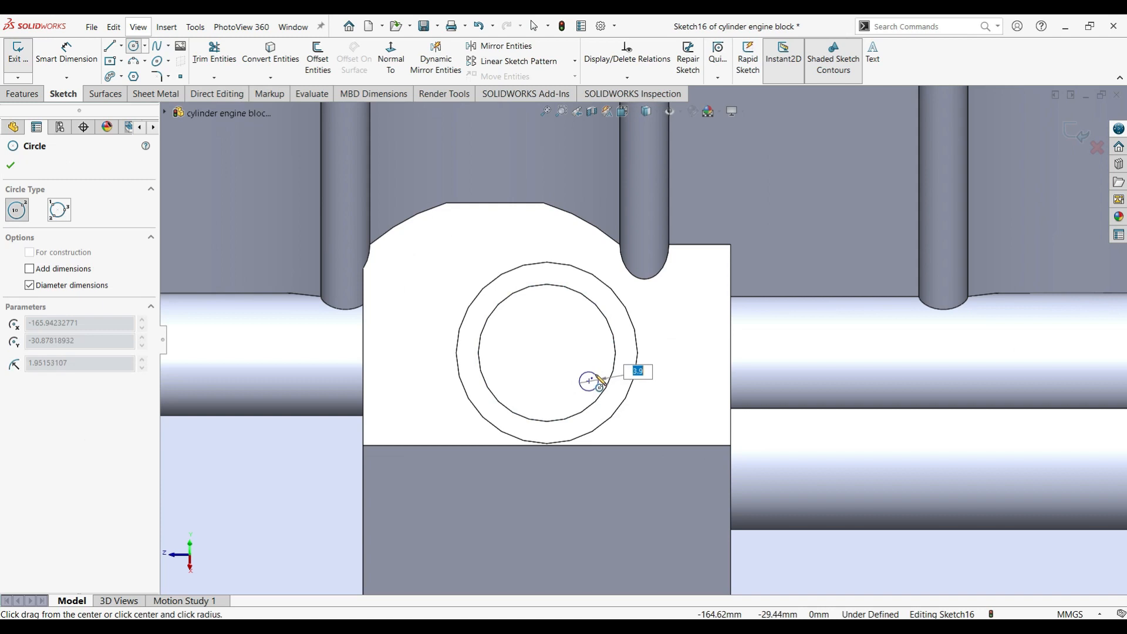
click(602, 376)
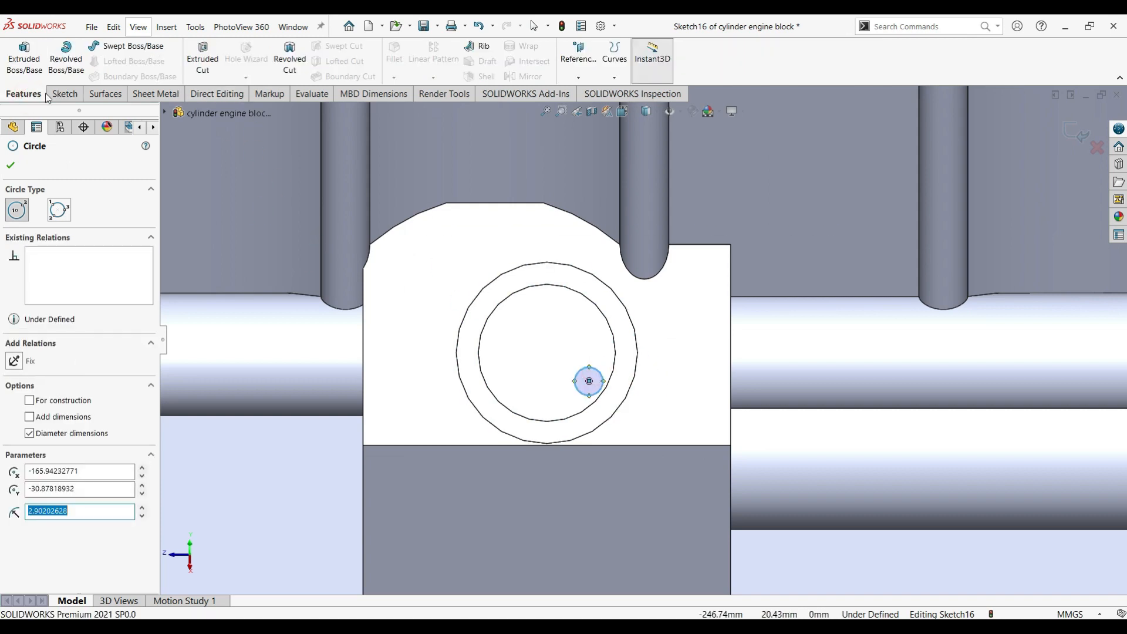
- Set the diameter of the small circle inside the ring to 5 mm
click(64, 94)
click(66, 52)
click(587, 383)
click(763, 452)
text(5)
click(695, 420)
- Cut the 5 mm circle inside the ring 35 mm deep into the side boss
click(23, 93)
click(202, 58)
middle_drag(622, 418, 587, 301)
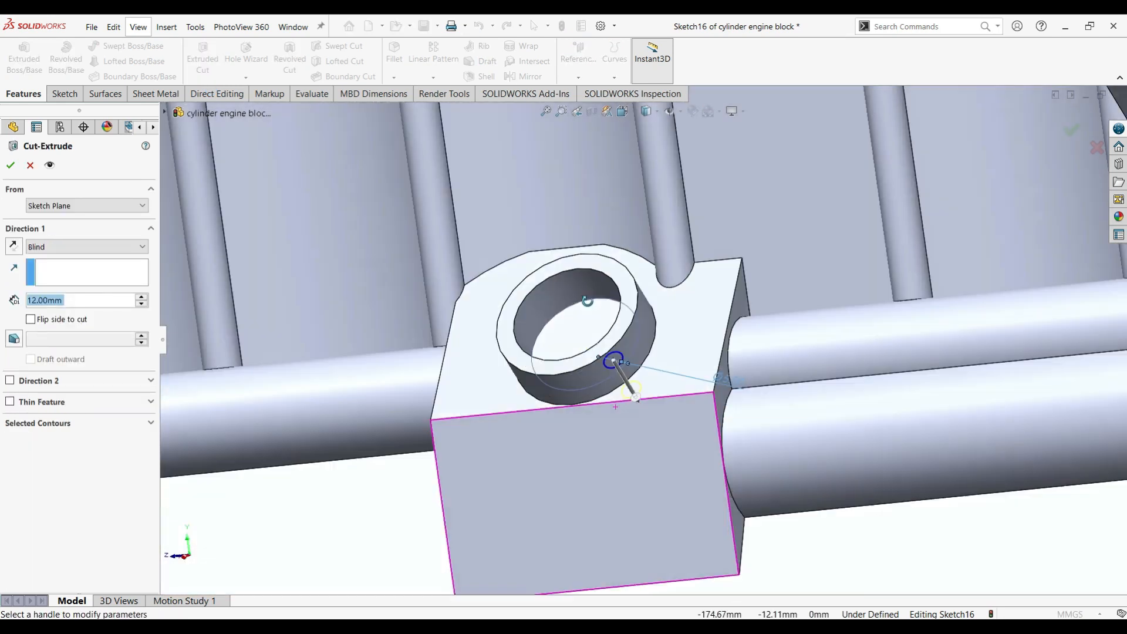
click(99, 300)
text(35)
click(100, 165)
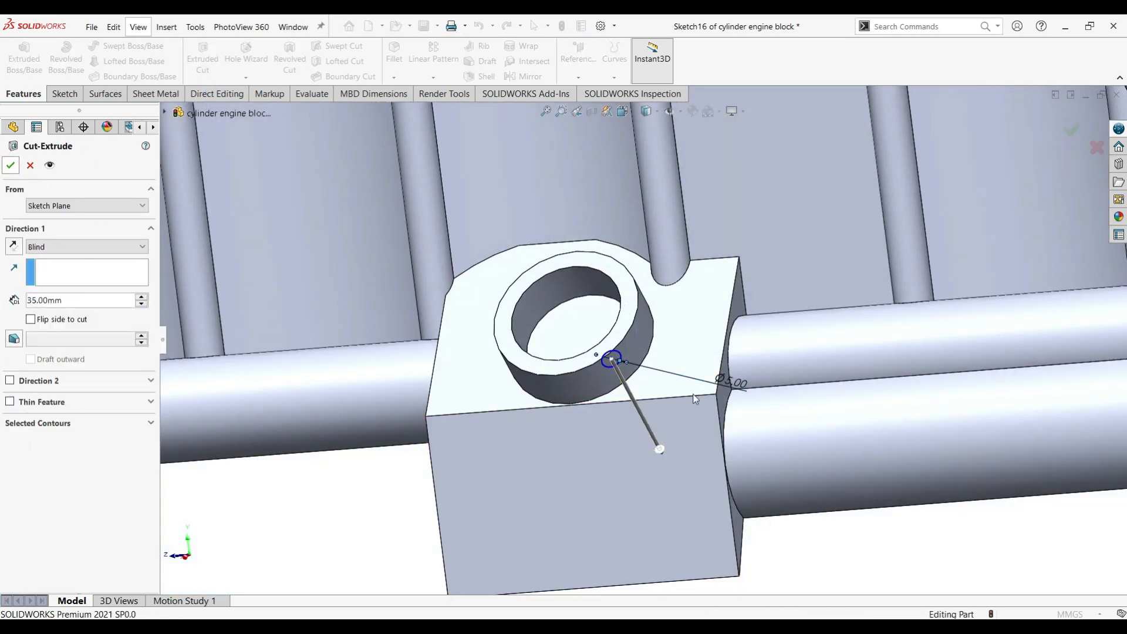
key(Return)
- Start a sketch on the chamfered face inside the ring and draw a circle about 15 mm in diameter at the ring's centre
middle_drag(674, 393, 688, 357)
click(588, 316)
click(627, 278)
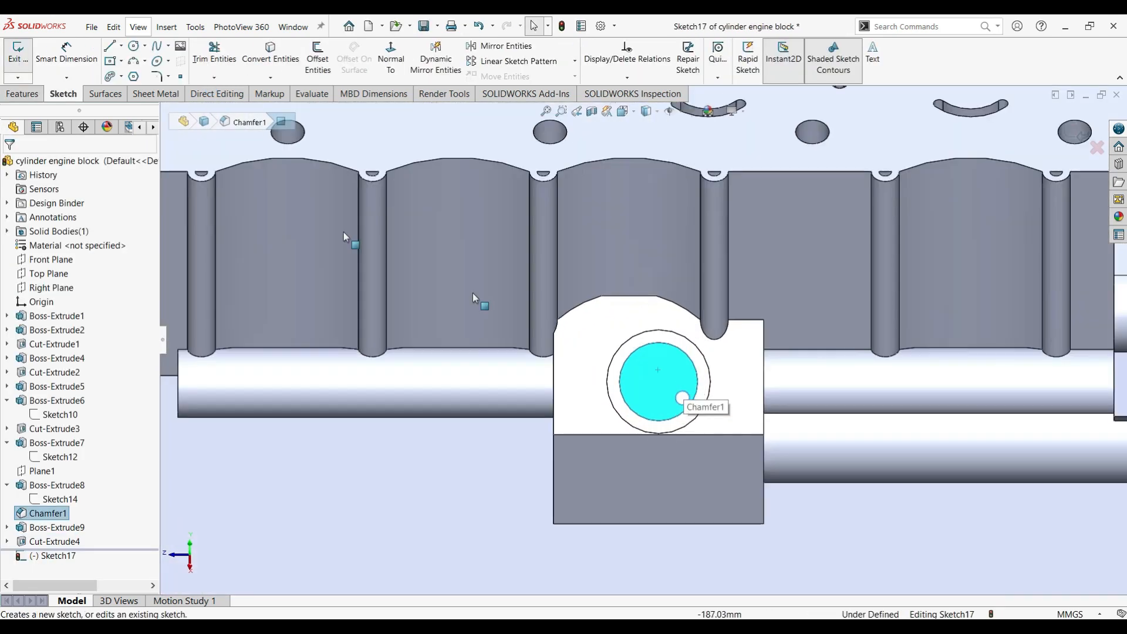
click(133, 46)
click(659, 381)
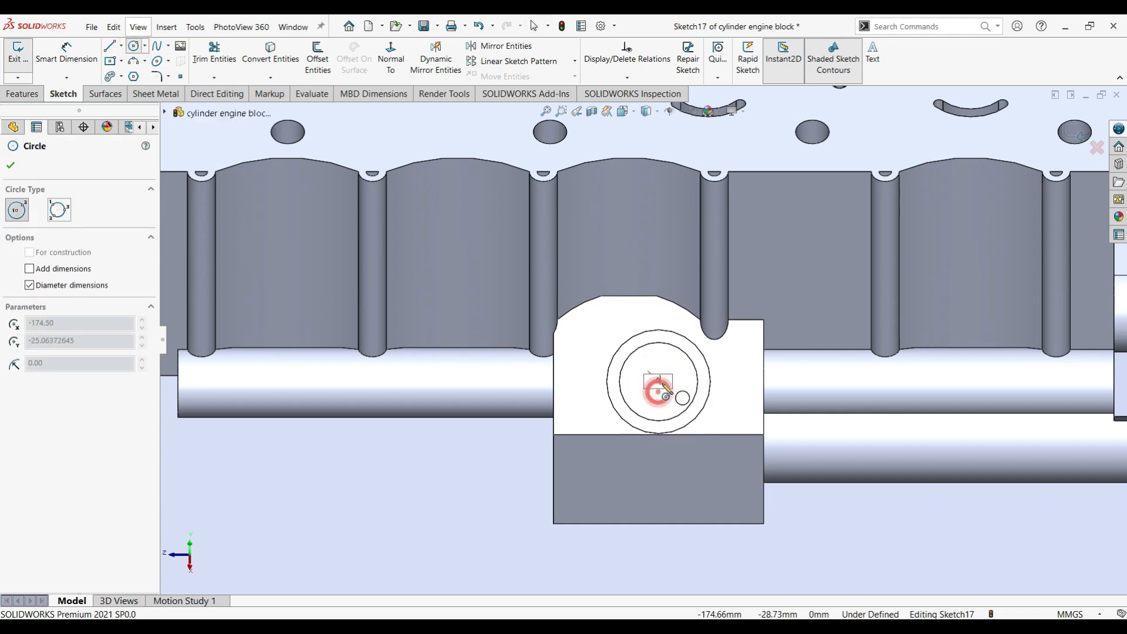
key(Escape)
click(133, 46)
click(658, 382)
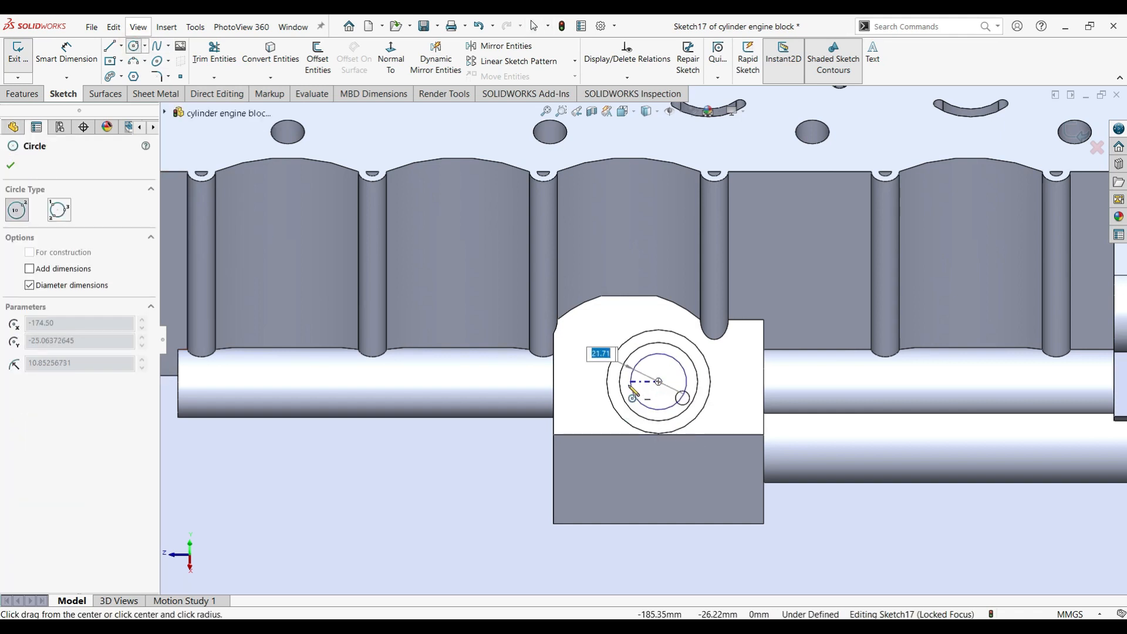
click(638, 383)
- Set the diameter of the central circle inside the ring to 15 mm
scroll(707, 402, up, 3)
middle_drag(707, 403, 657, 406)
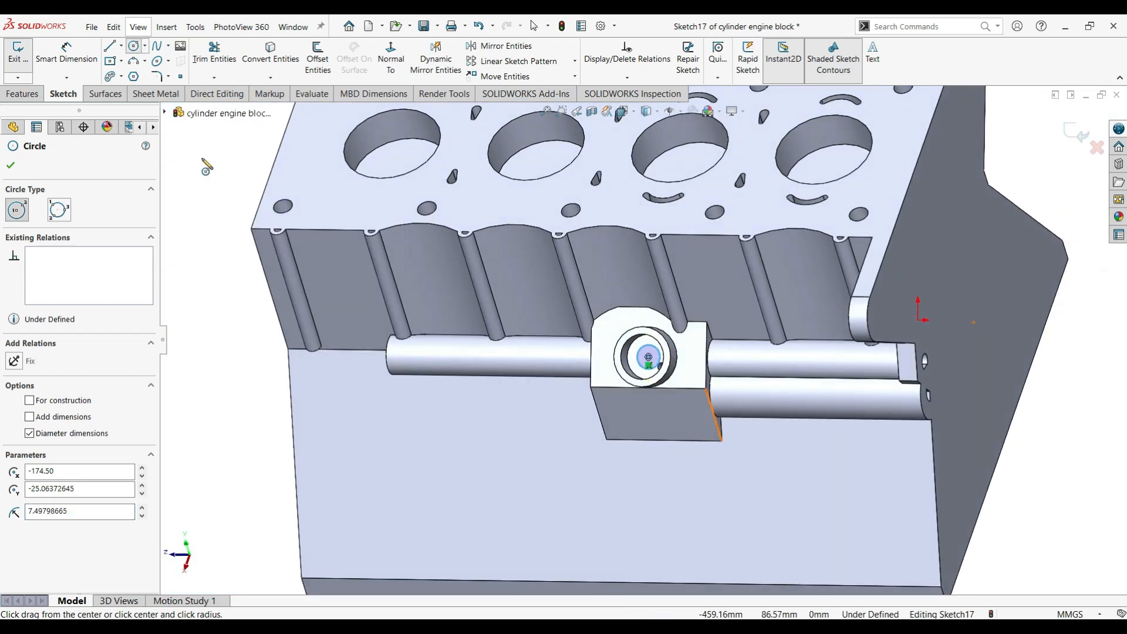
click(67, 53)
click(646, 368)
click(652, 454)
text(15)
key(Return)
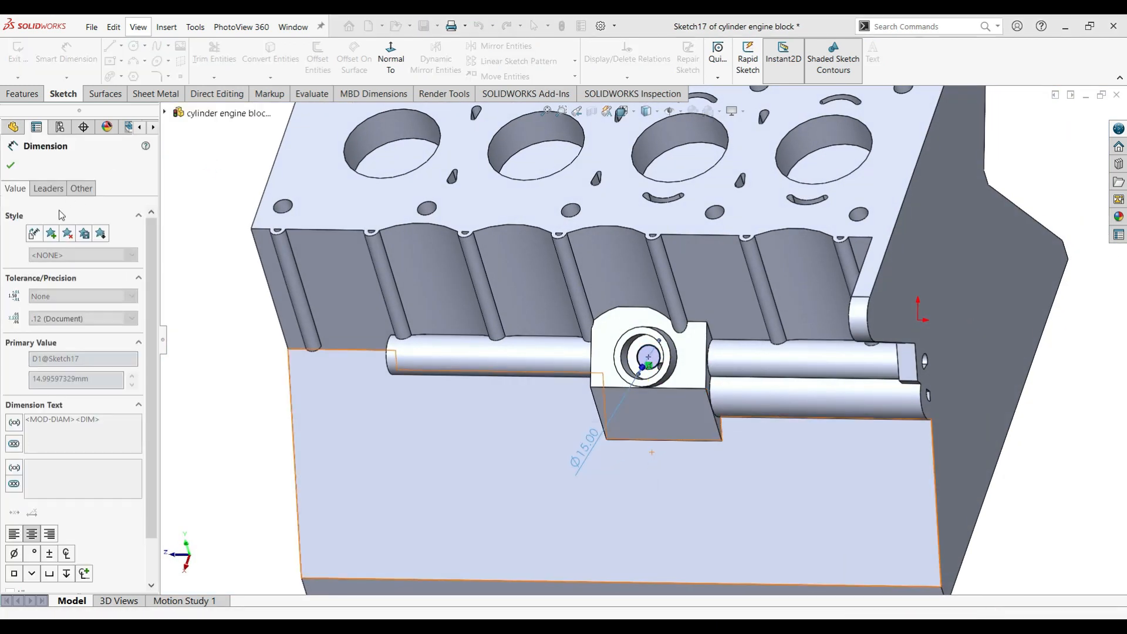
- Extrude the 15 mm circle 40 mm outward as a post merged with the block
click(22, 94)
click(24, 59)
scroll(680, 406, down, 2)
middle_drag(682, 378, 705, 458)
key(Return)
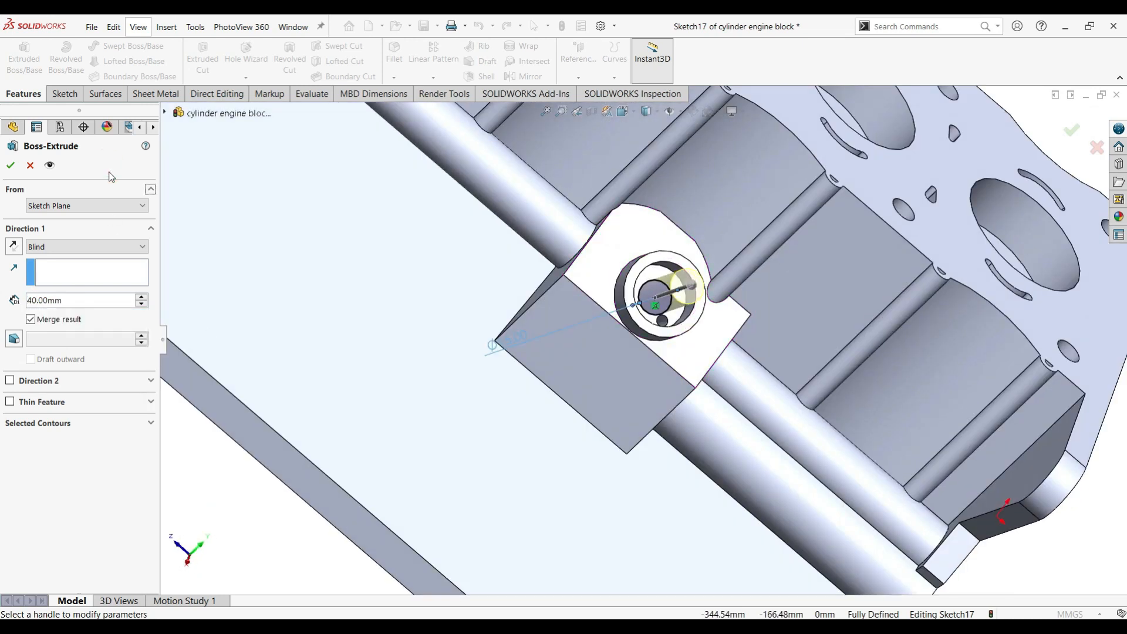
- Reopen the post's sketch and draw a concentric circle about 6.9 mm in diameter inside its profile
scroll(748, 329, up, 2)
middle_drag(749, 330, 707, 344)
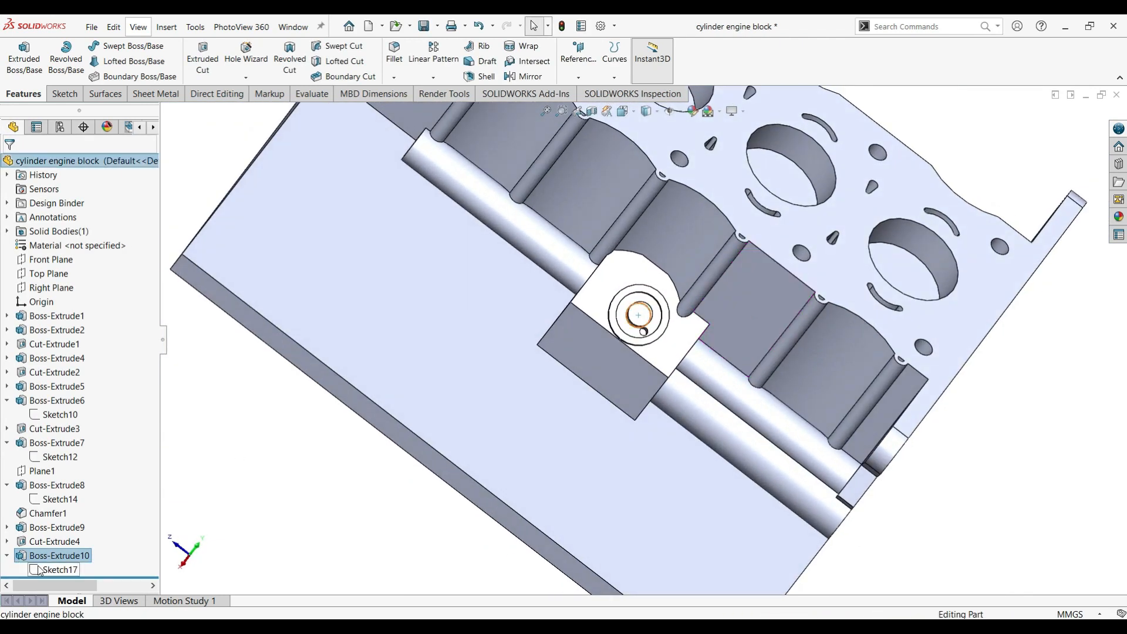
scroll(635, 321, down, 5)
key(c)
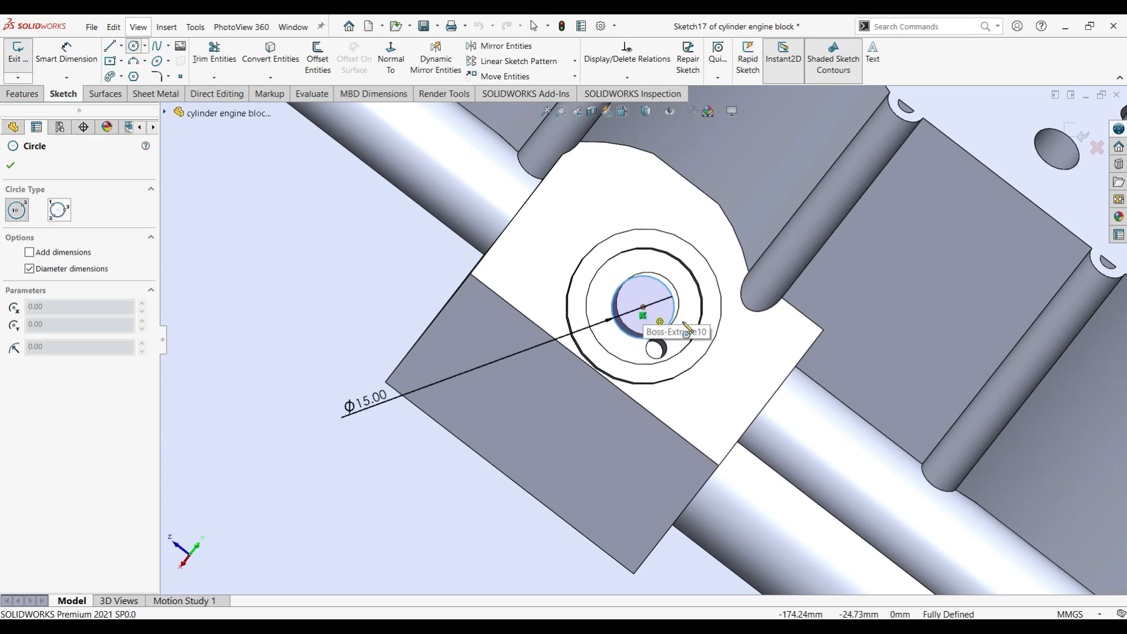
scroll(701, 387, up, 3)
scroll(662, 321, down, 8)
click(588, 295)
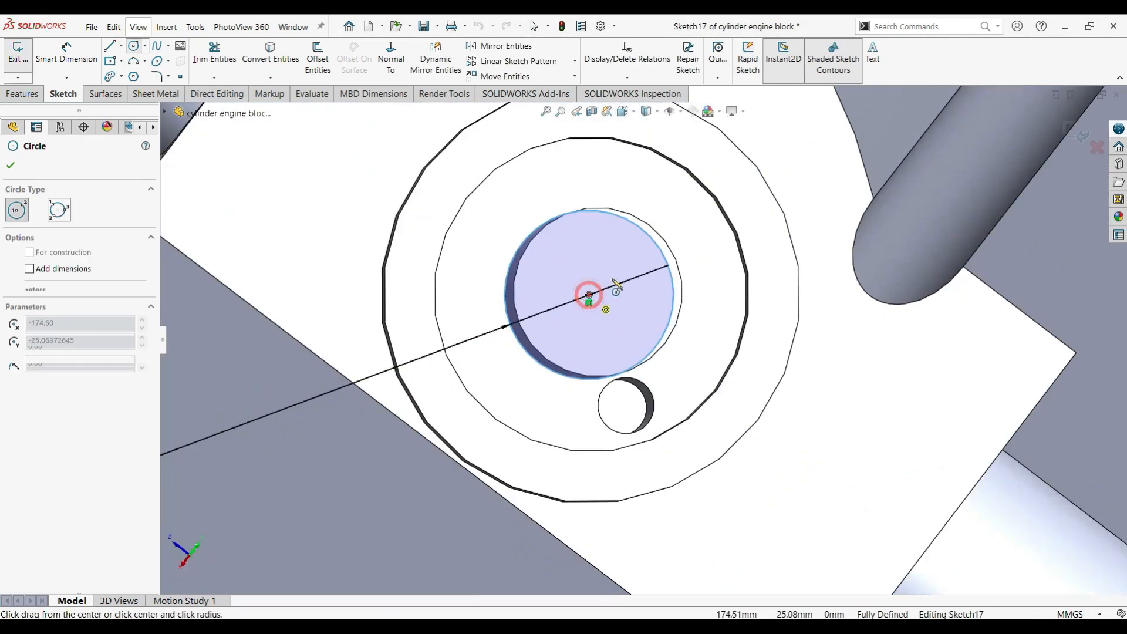
key(Escape)
click(589, 295)
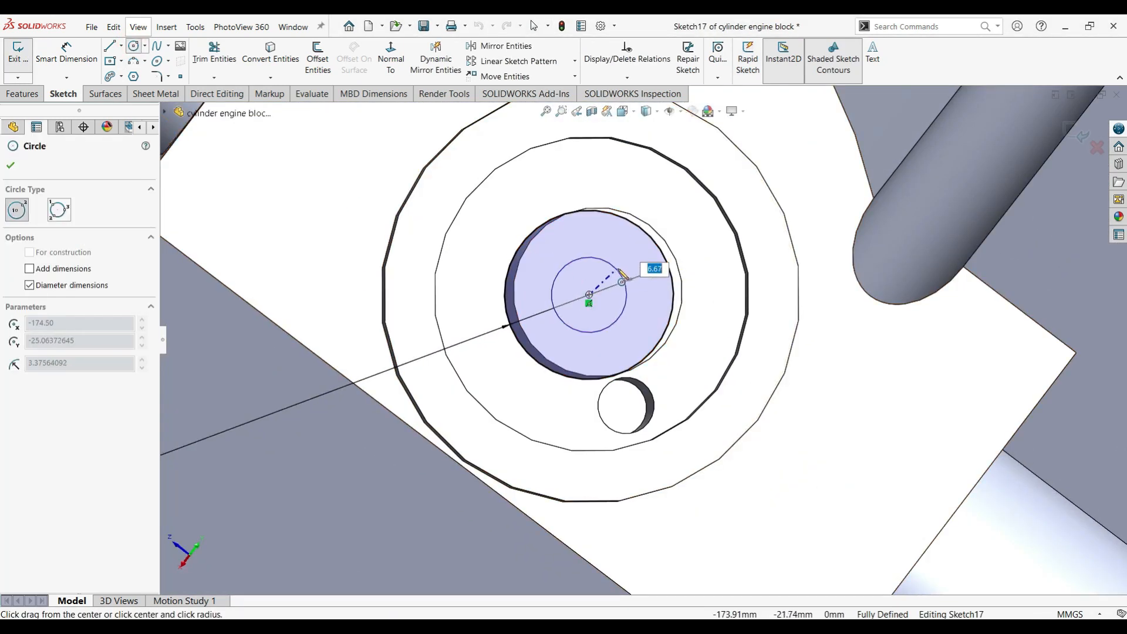
click(628, 303)
- Set the inner circle's diameter to 6 mm and exit the sketch to make the post hollow
key(d)
click(633, 305)
click(754, 318)
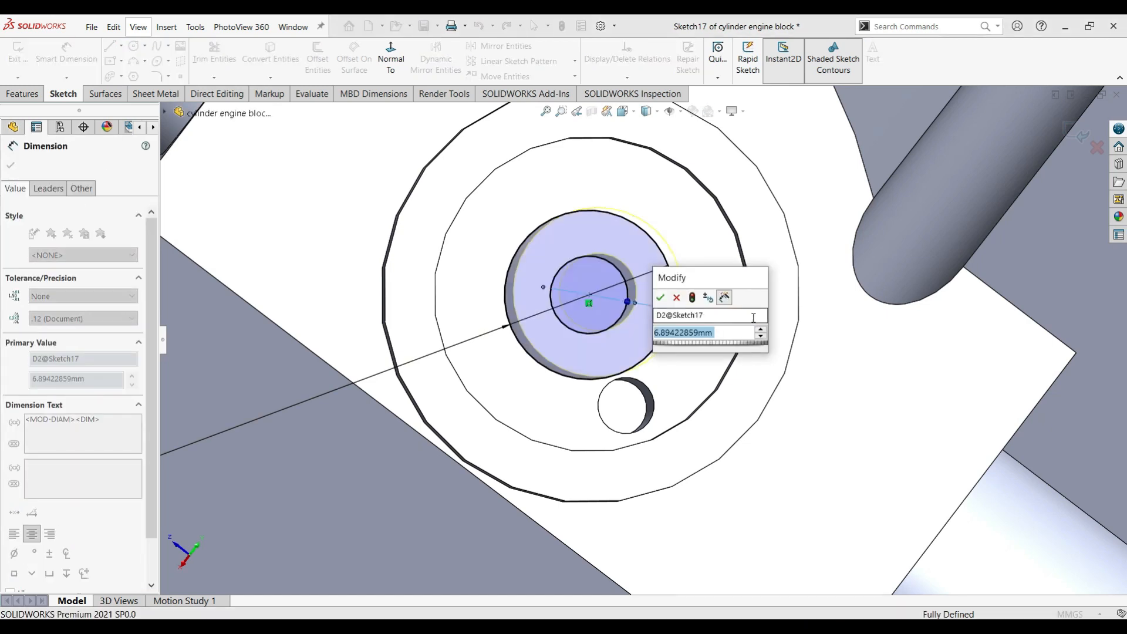
click(662, 297)
scroll(654, 328, up, 6)
middle_drag(655, 329, 642, 305)
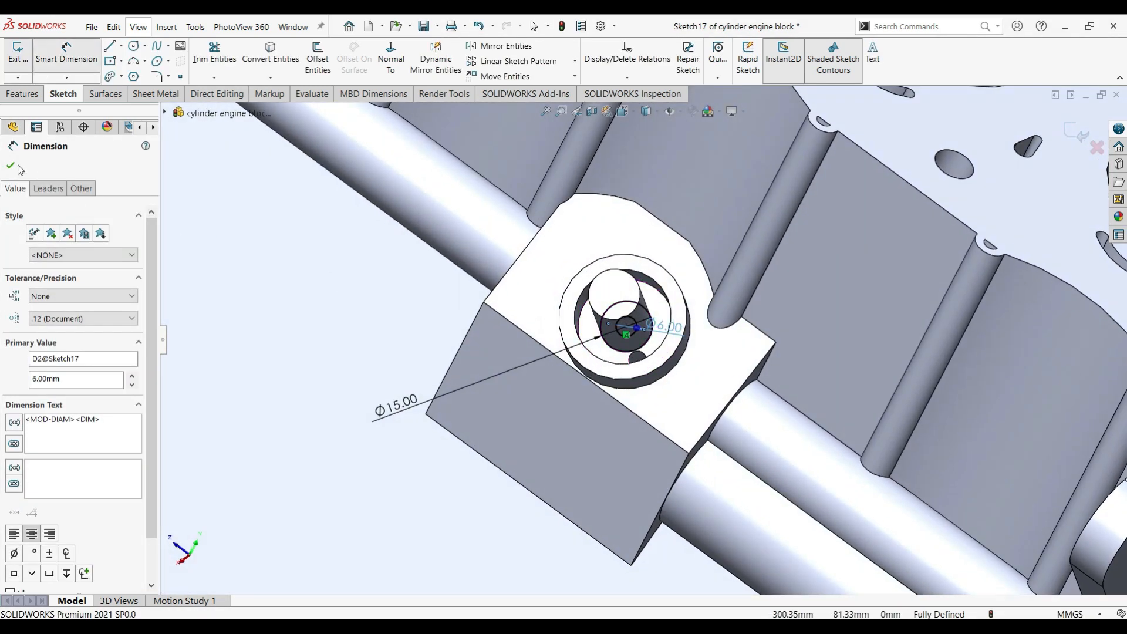
click(11, 166)
- Chamfer the outer edge at the free end of the post by 2 mm
middle_drag(686, 346, 681, 296)
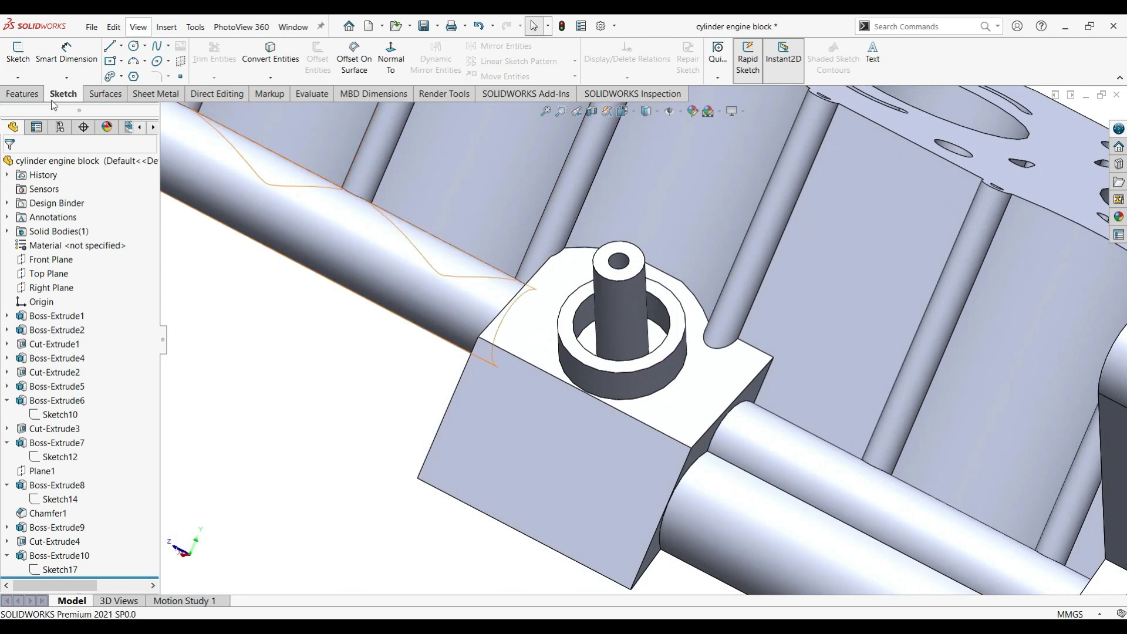
click(23, 94)
text(2)
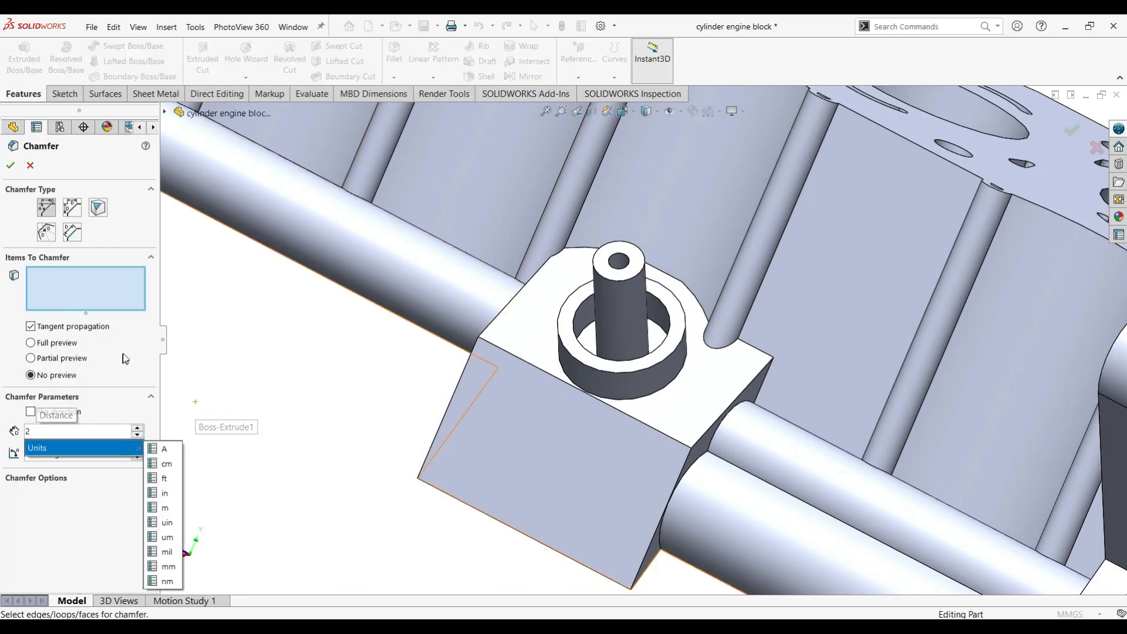
click(77, 358)
click(605, 278)
click(11, 165)
- Add a Metric Tap M16x2.0 thread from the end edge of the post, using the extrude thread method
scroll(645, 352, up, 2)
middle_drag(667, 382, 619, 390)
click(189, 175)
click(246, 78)
click(256, 121)
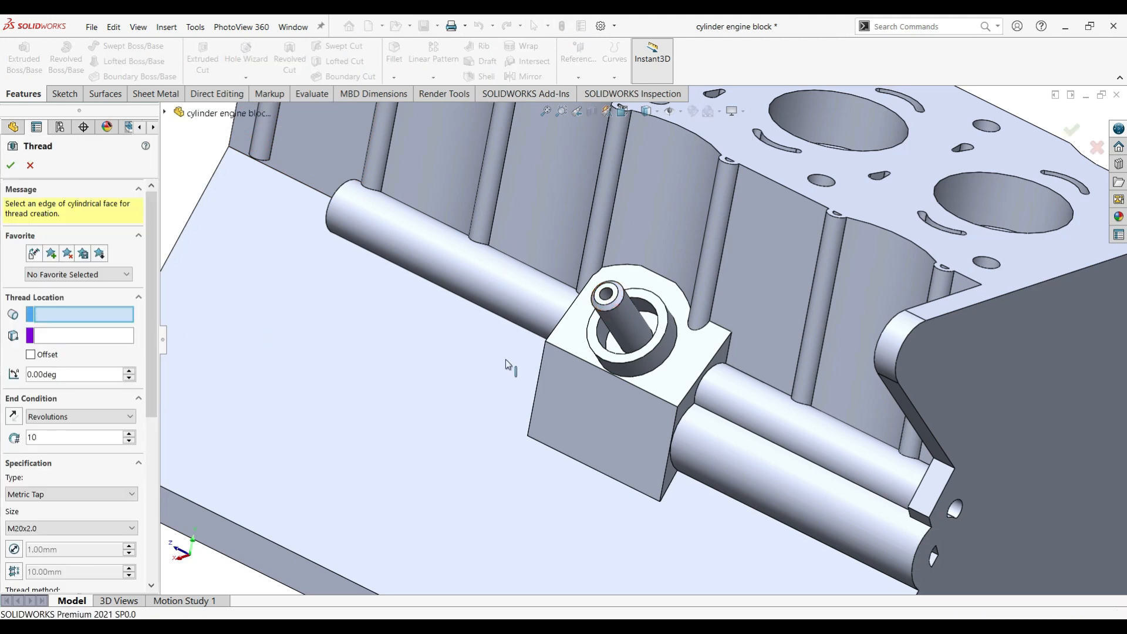
click(610, 300)
scroll(70, 352, down, 5)
click(71, 404)
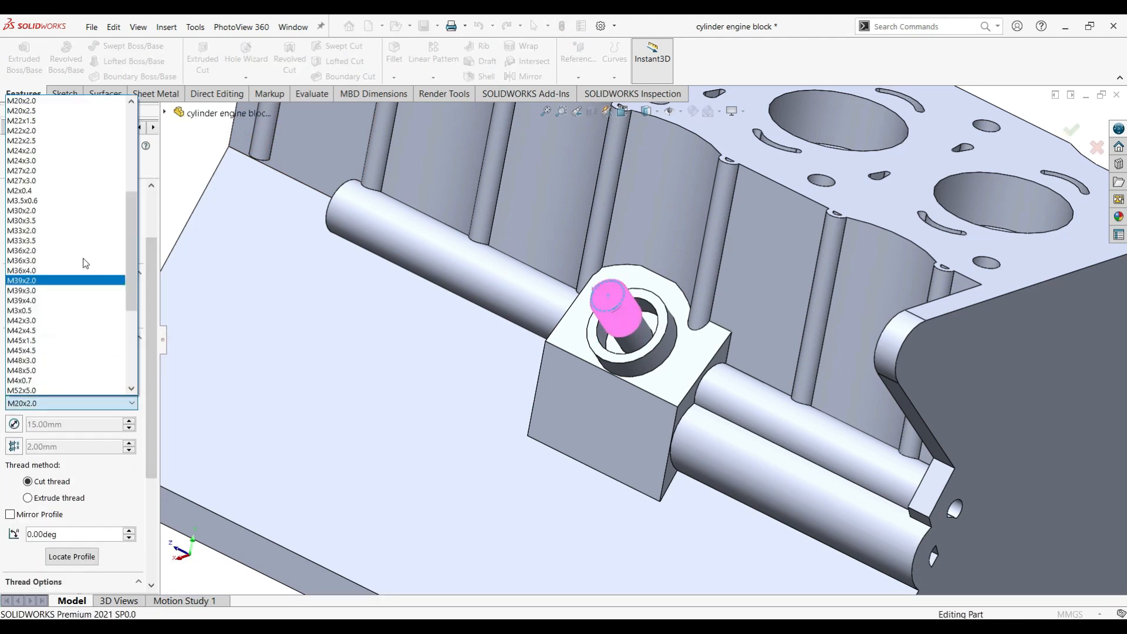
click(24, 121)
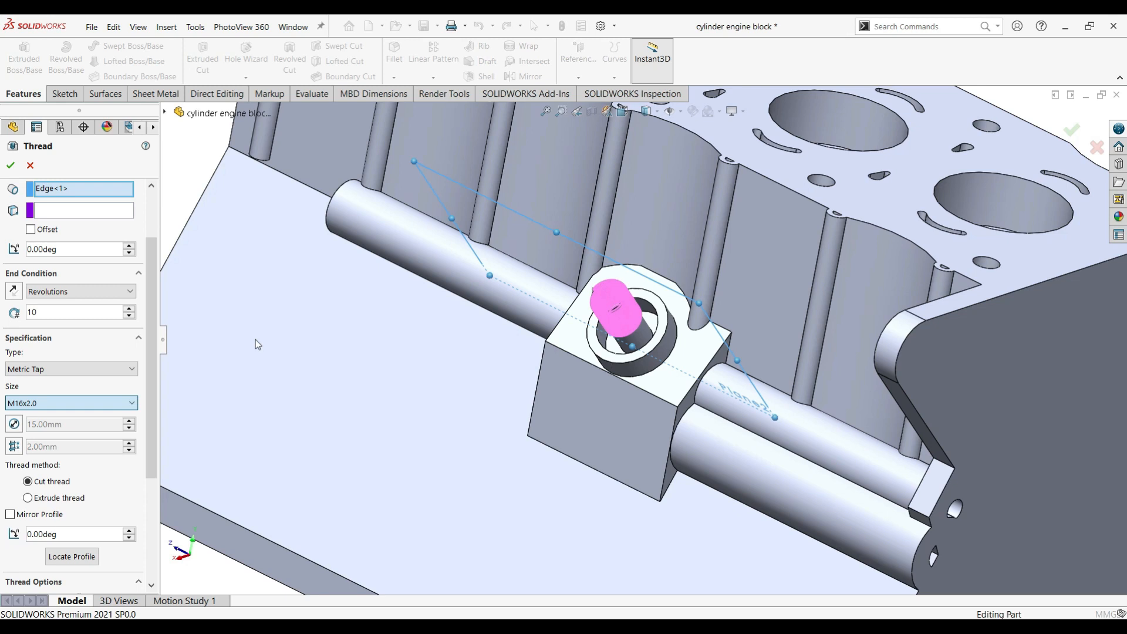
scroll(134, 404, down, 3)
middle_drag(612, 336, 587, 358)
click(11, 165)
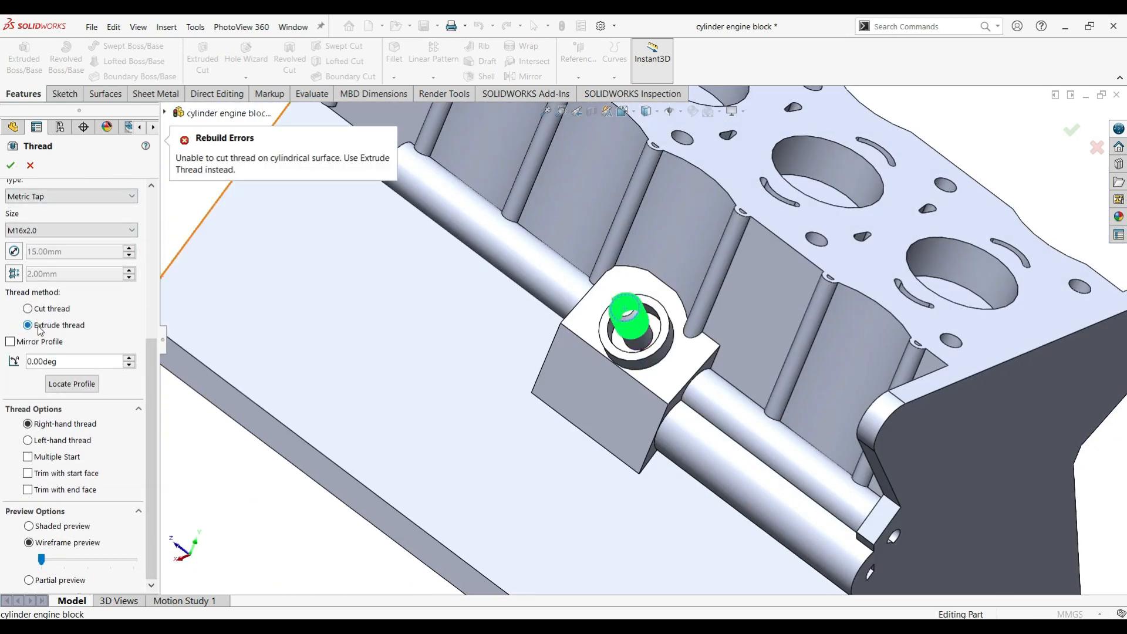
- Examine the threaded post and the surrounding engine block from several sides
scroll(604, 352, up, 2)
click(285, 230)
scroll(657, 282, down, 5)
middle_drag(665, 270, 675, 434)
middle_drag(709, 320, 697, 217)
scroll(727, 281, up, 3)
middle_drag(752, 292, 787, 254)
scroll(790, 294, up, 3)
middle_drag(792, 352, 747, 353)
scroll(747, 353, up, 3)
scroll(666, 383, down, 3)
- Create a reference plane offset 168 mm from the Right Plane, in front of the side boss
click(578, 59)
click(587, 90)
click(164, 112)
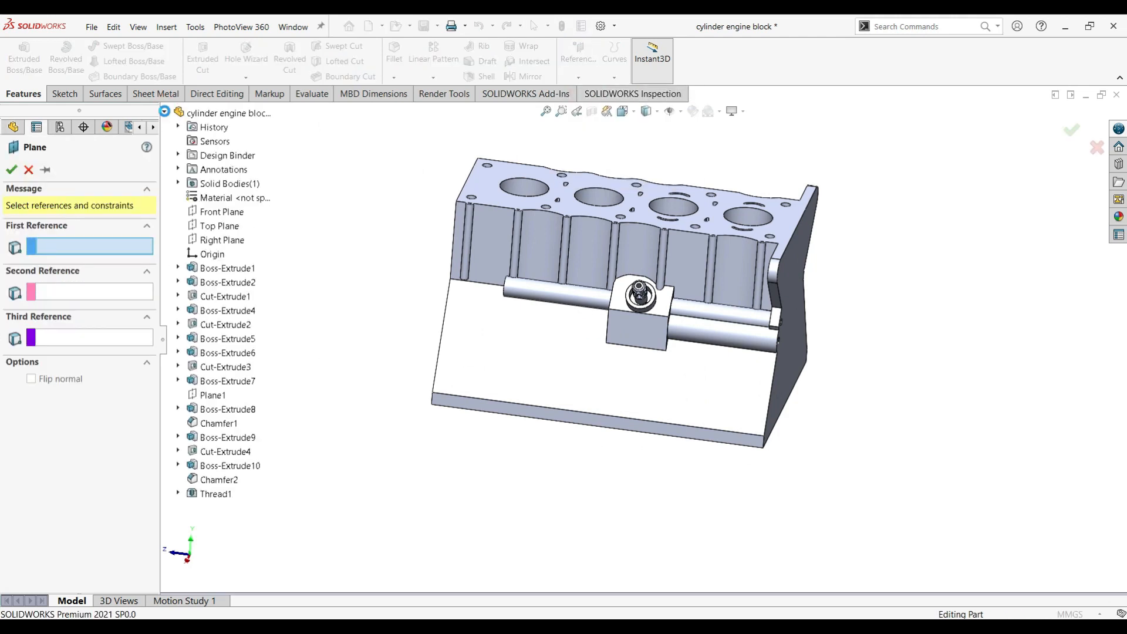
click(219, 241)
key(Delete)
right_click(622, 360)
middle_drag(807, 392, 765, 413)
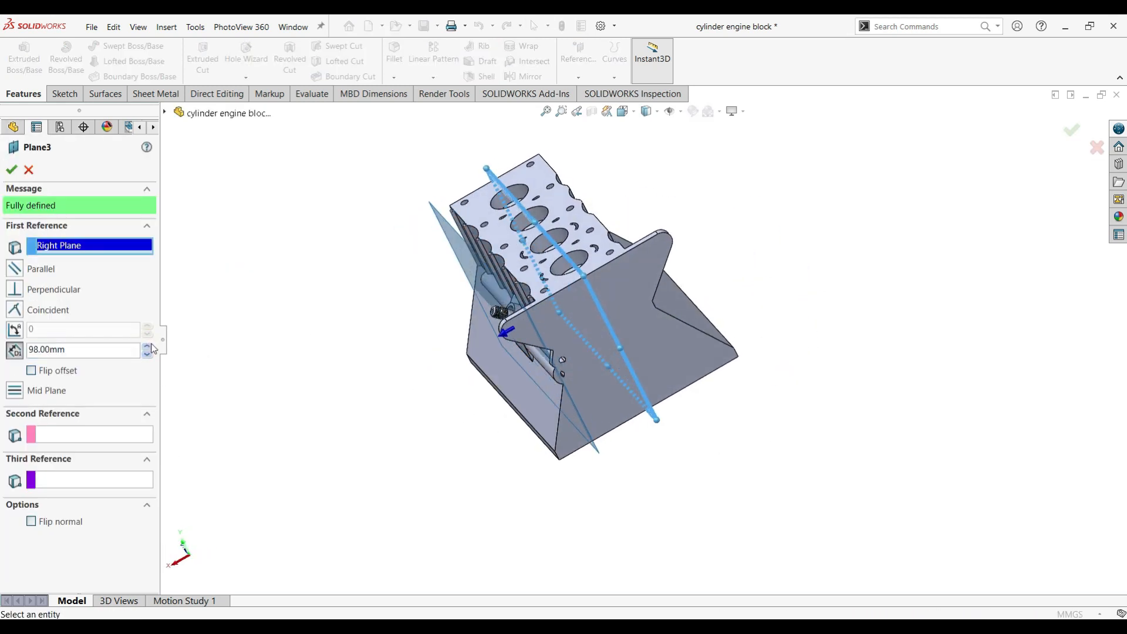
click(147, 345)
middle_drag(218, 371, 311, 362)
click(15, 169)
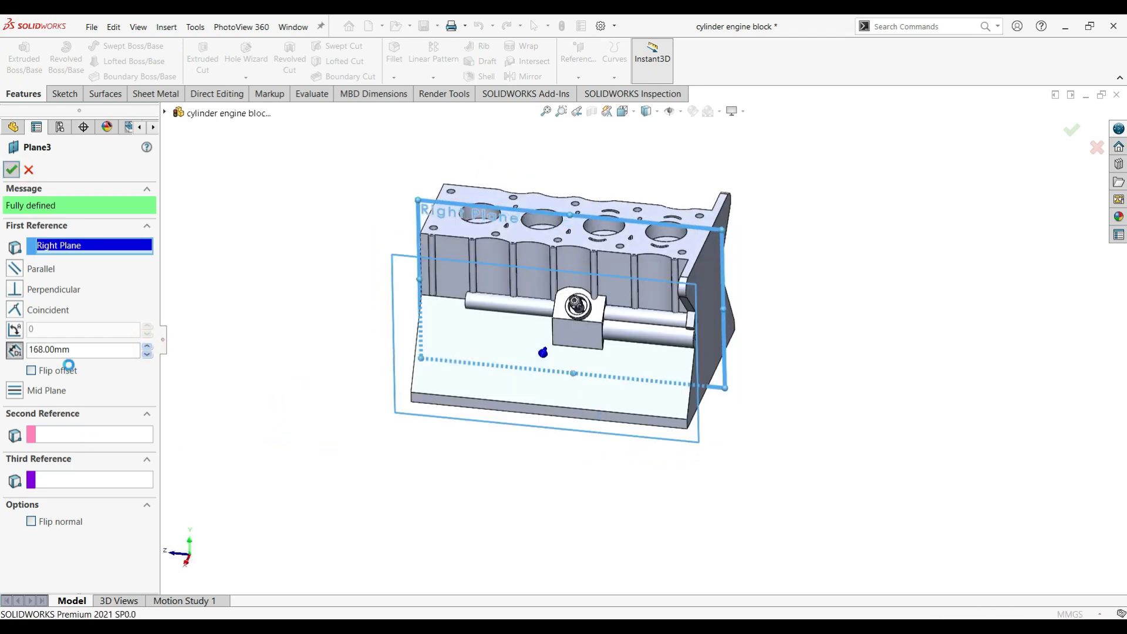
scroll(705, 416, up, 2)
mouse_move(698, 416)
middle_down()
mouse_move(735, 403)
mouse_move(695, 405)
middle_up()
drag(155, 291, 129, 482)
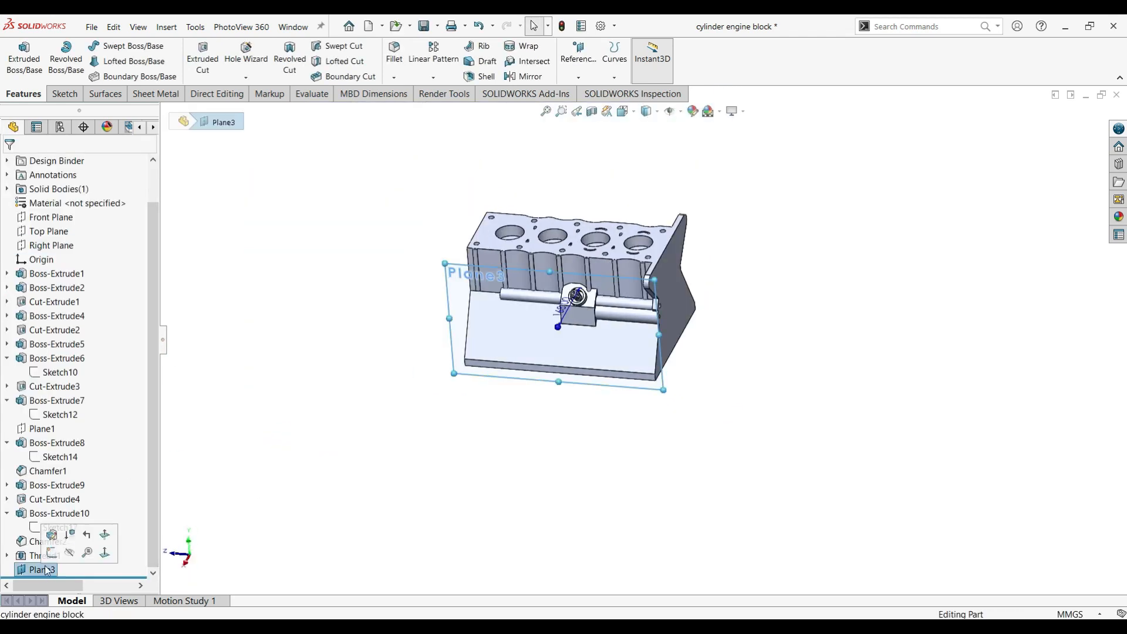
click(51, 552)
scroll(196, 506, up, 1)
middle_drag(241, 463, 206, 501)
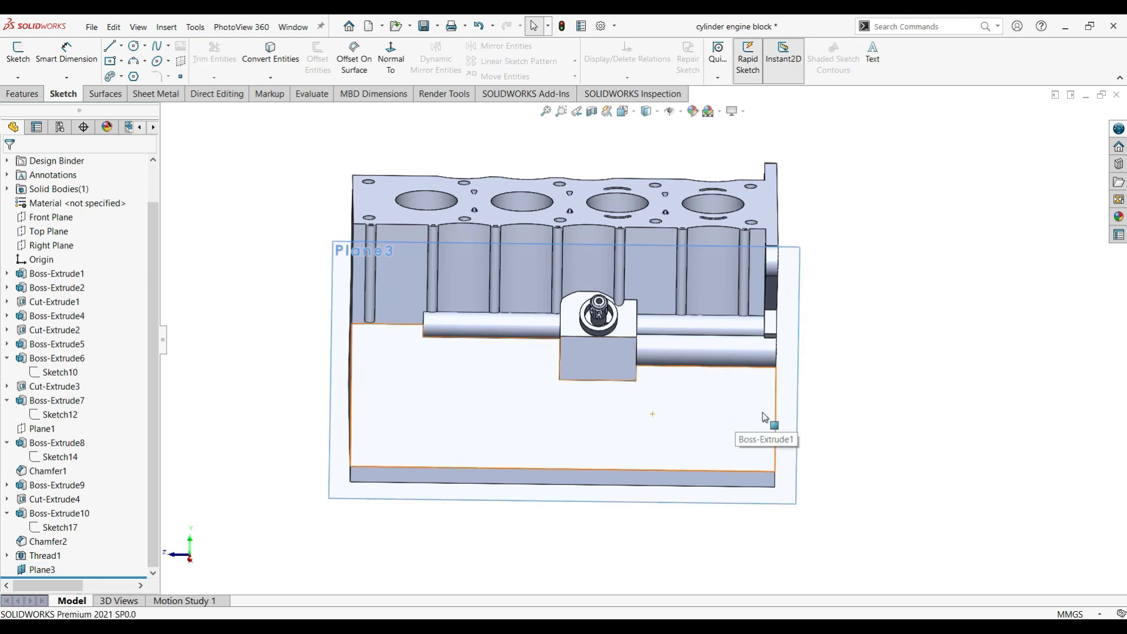
click(698, 405)
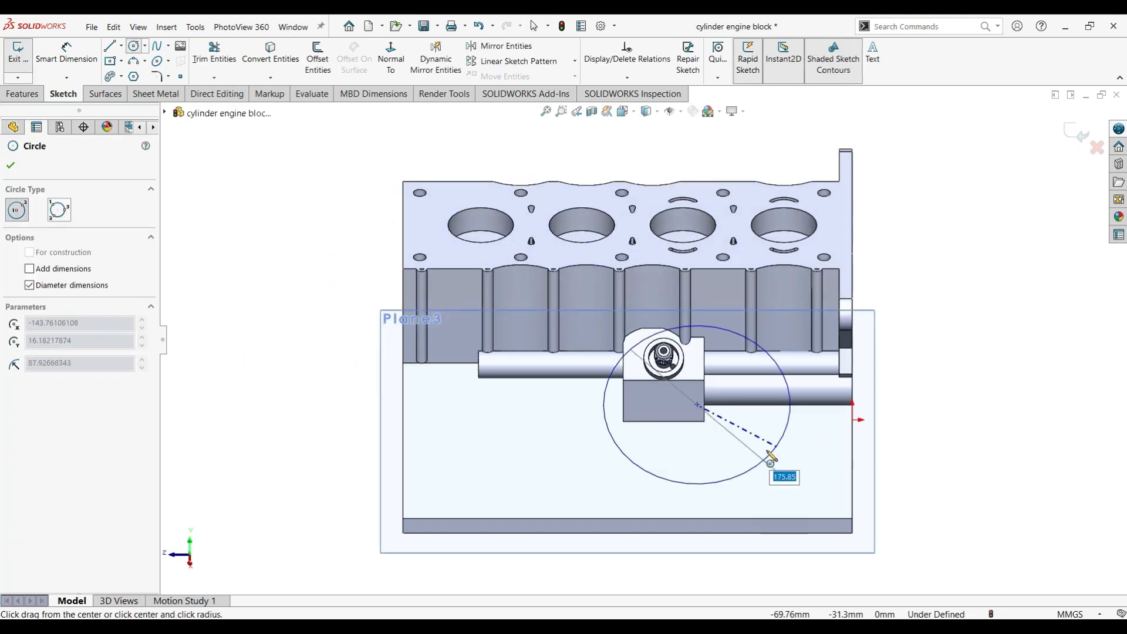
key(Escape)
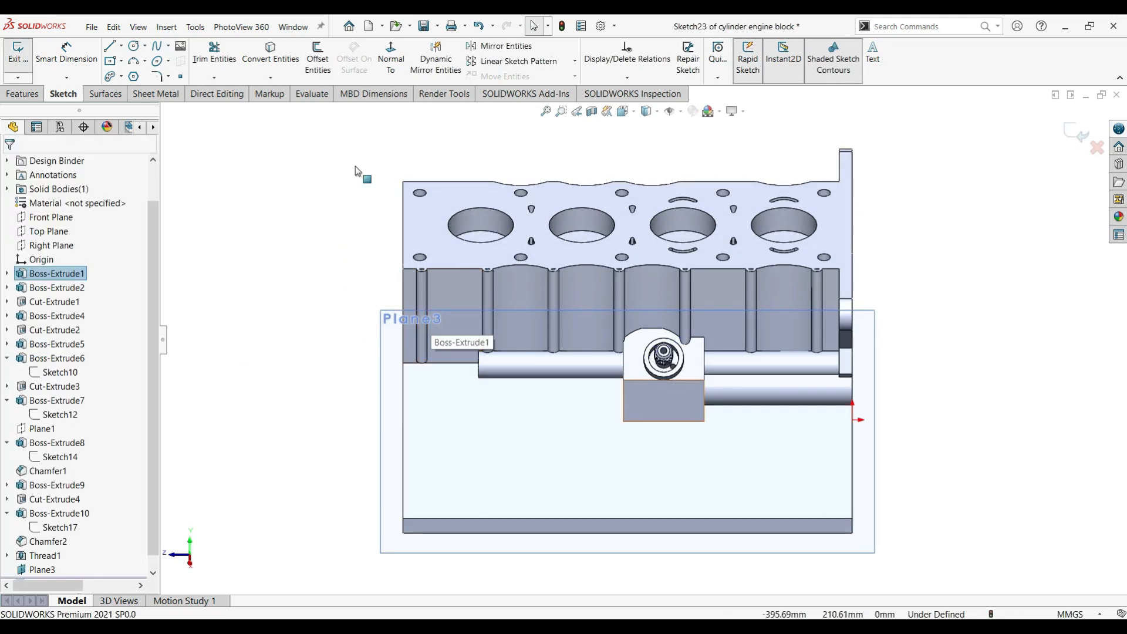
- Sketch five circles on the block's sloping side face, four in a rectangular layout by the side boss and one near the far end
click(139, 45)
click(798, 479)
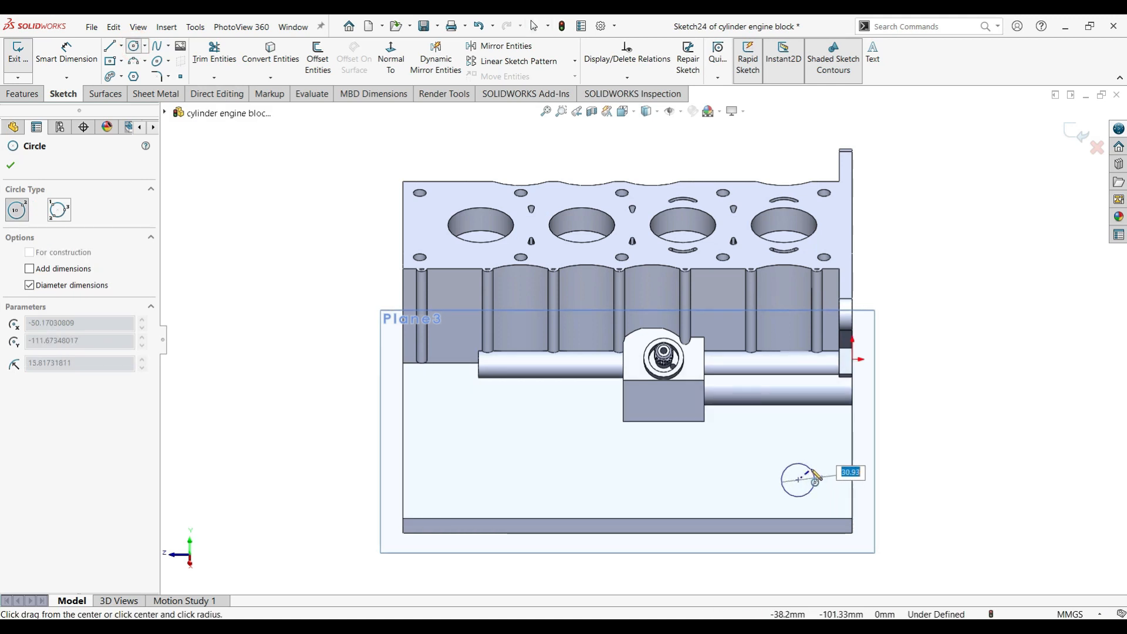
click(814, 474)
click(817, 435)
click(704, 429)
click(707, 422)
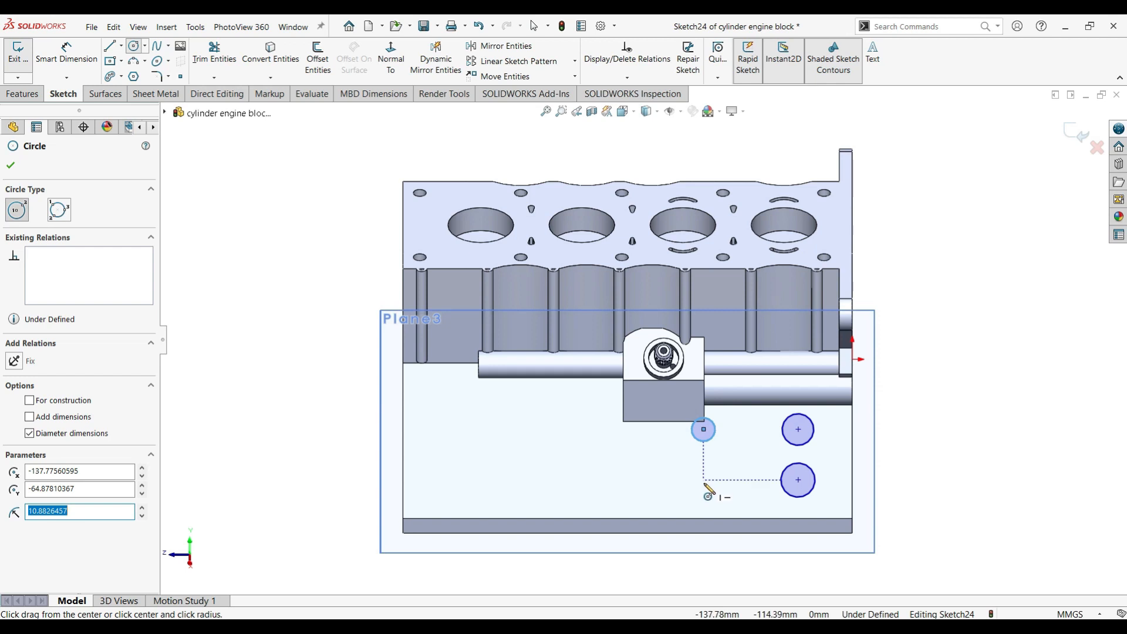
click(703, 480)
click(722, 479)
click(449, 445)
click(471, 445)
- Set the diameter of the lower circle nearest the flanged end of the block to 22 mm
scroll(581, 440, up, 1)
click(85, 62)
click(806, 429)
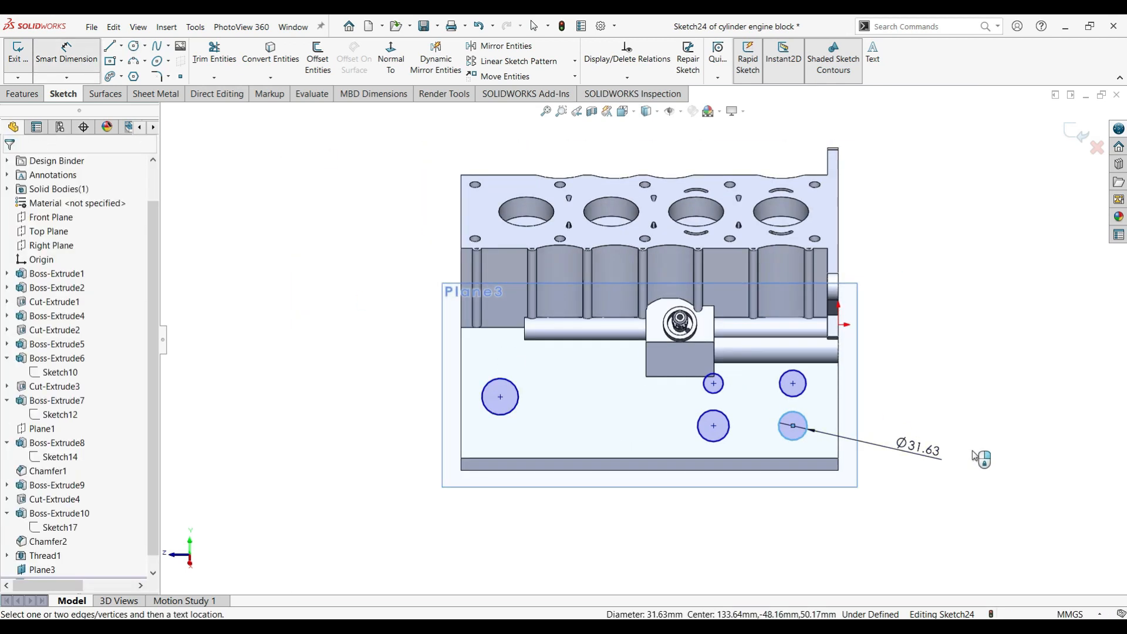
click(972, 450)
text(22)
key(Return)
key(Escape)
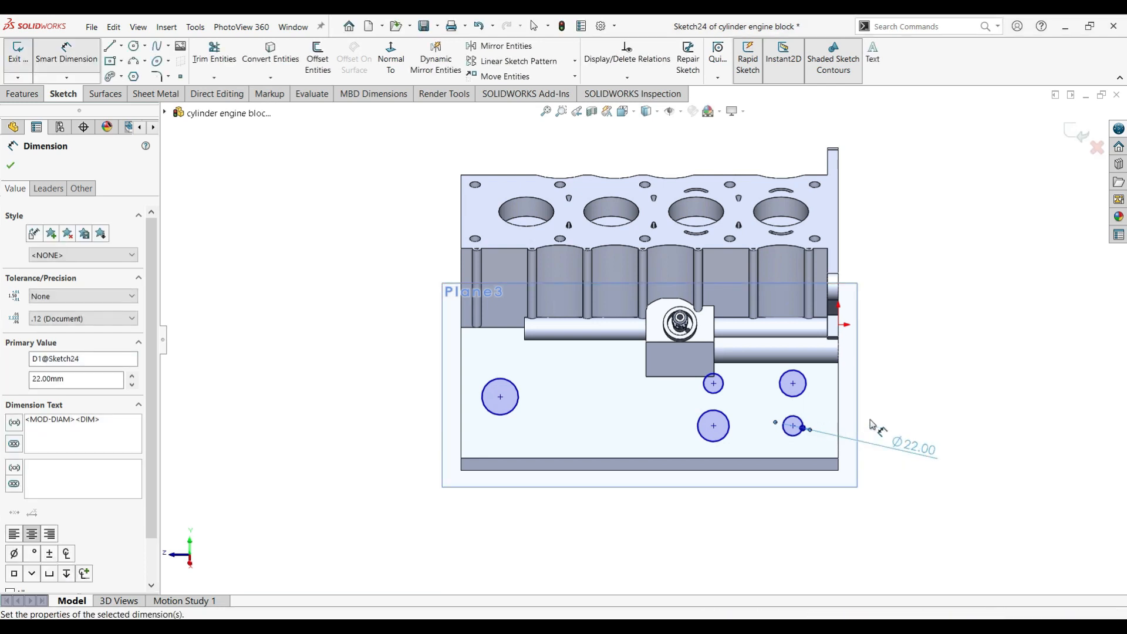
- Make all five circles on the sloping face equal in size to the 22 mm circle
click(792, 425)
ctrl+click(793, 383)
ctrl+click(713, 383)
ctrl+click(713, 425)
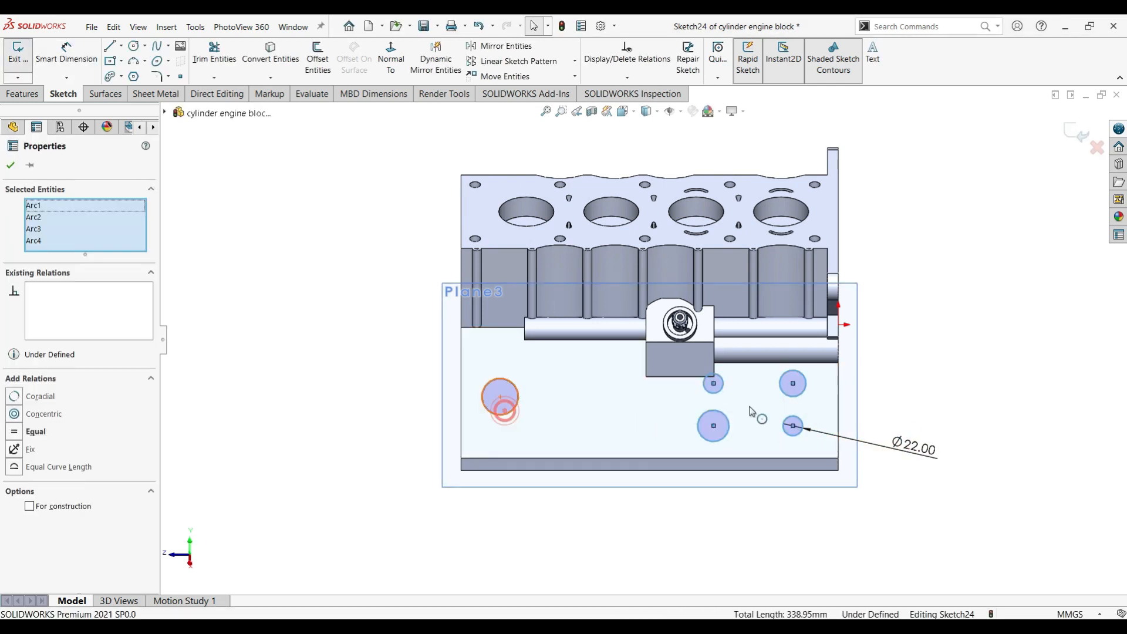
ctrl+click(500, 397)
right_click(901, 361)
click(944, 326)
scroll(824, 416, down, 4)
scroll(705, 405, up, 3)
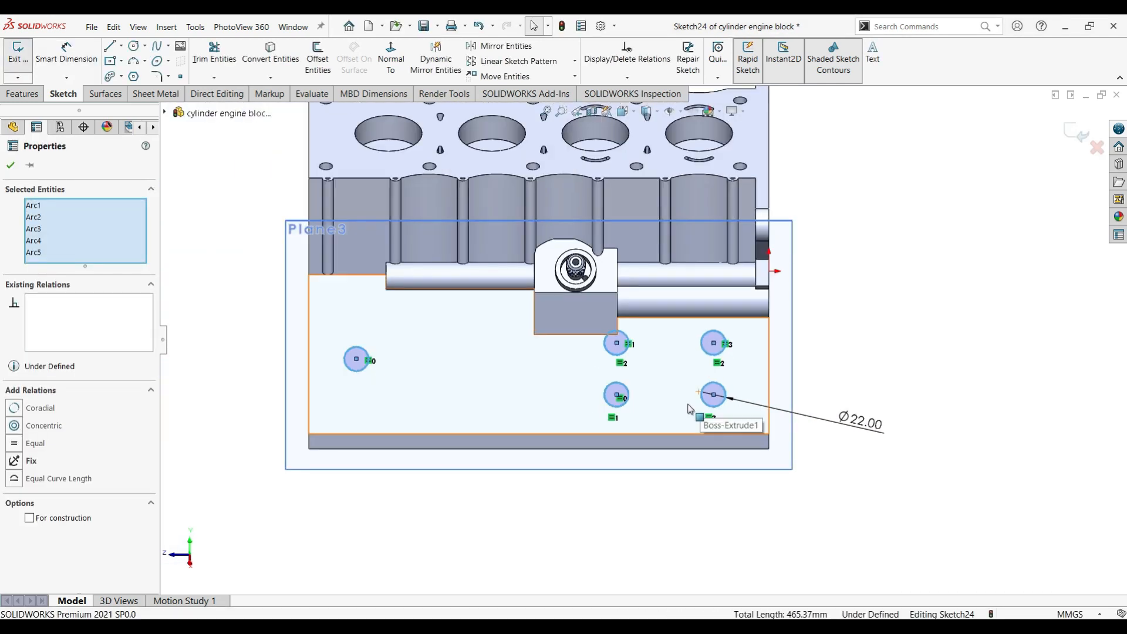
scroll(690, 408, down, 2)
key(Escape)
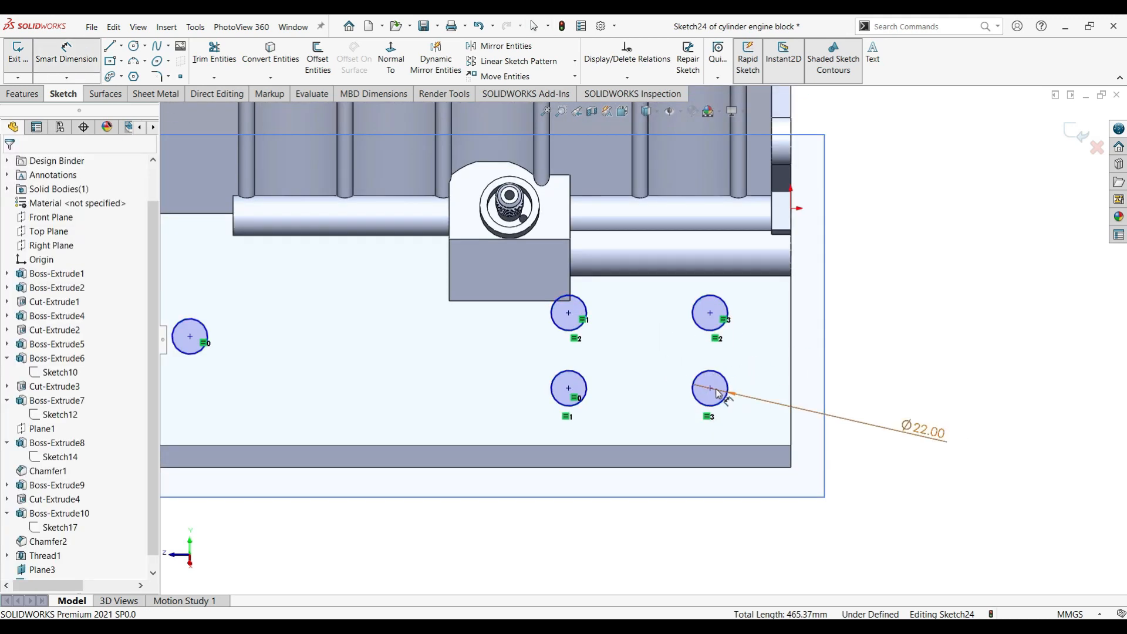
scroll(709, 390, up, 3)
scroll(702, 388, down, 3)
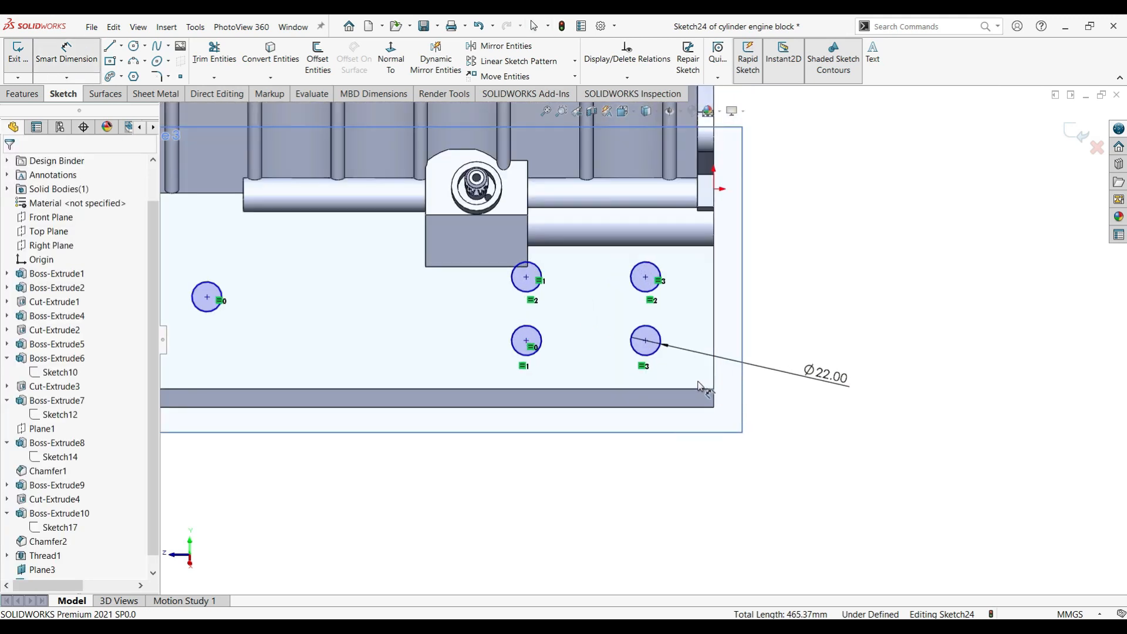
- Dimension the lower circle nearest the flanged end horizontally from the block's bottom corner at 94 mm
click(700, 381)
click(631, 332)
click(763, 473)
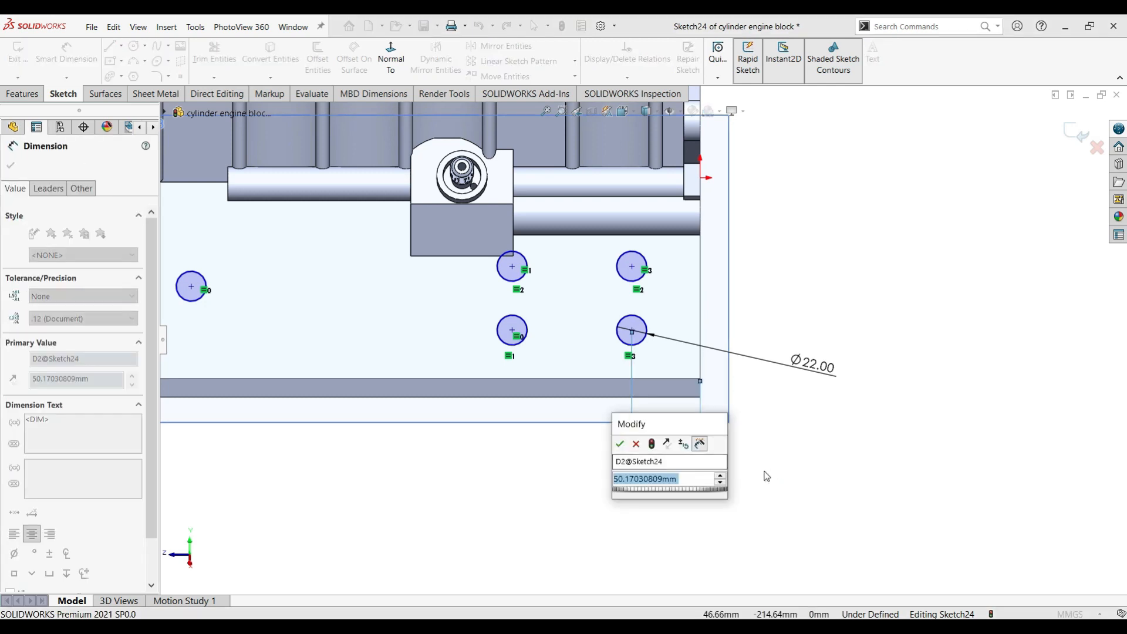
key(Return)
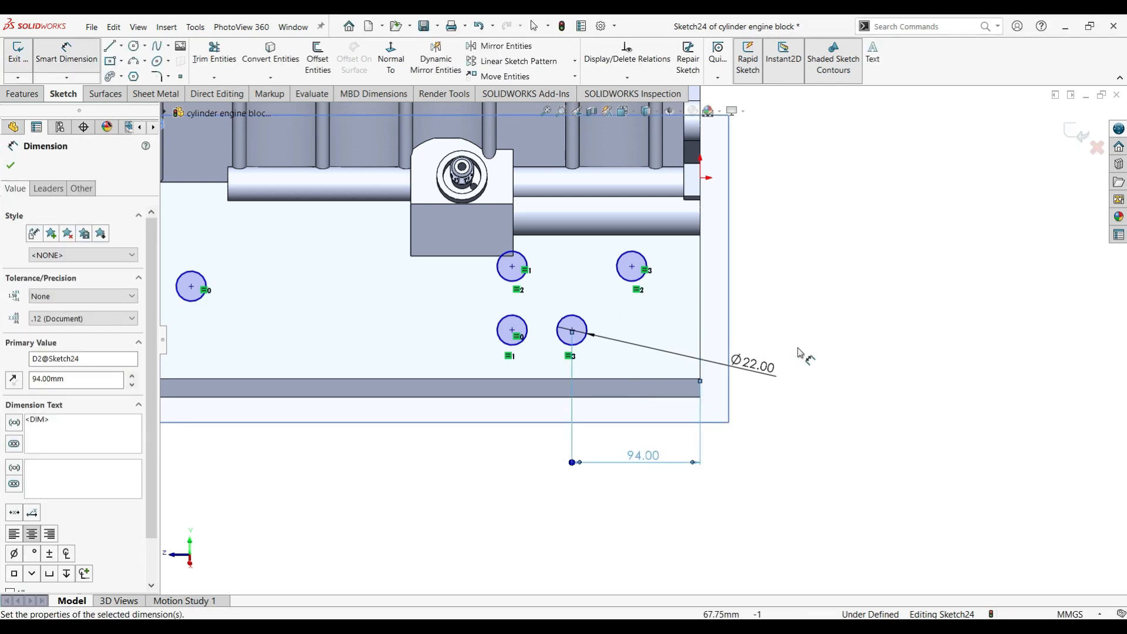
- Align the centres of the two circles nearest the flanged end with a vertical relation
key(Escape)
click(572, 330)
ctrl+click(631, 267)
click(683, 216)
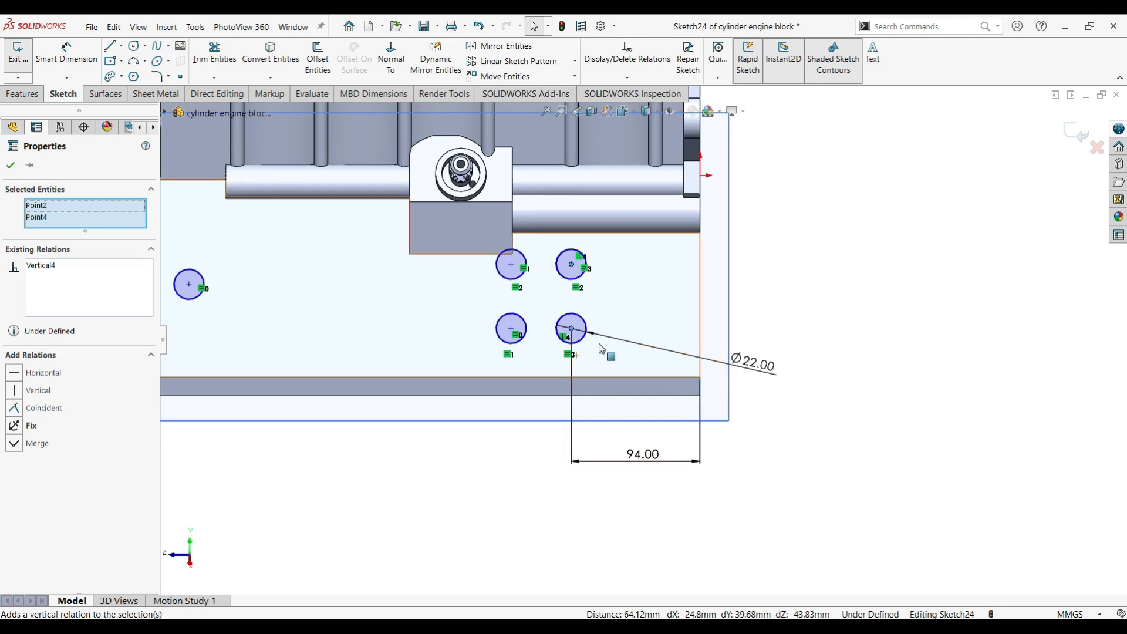
- Set the horizontal distance from the lower circle to the block's flanged-end edge to 120 mm
double_click(649, 457)
text(120)
key(Return)
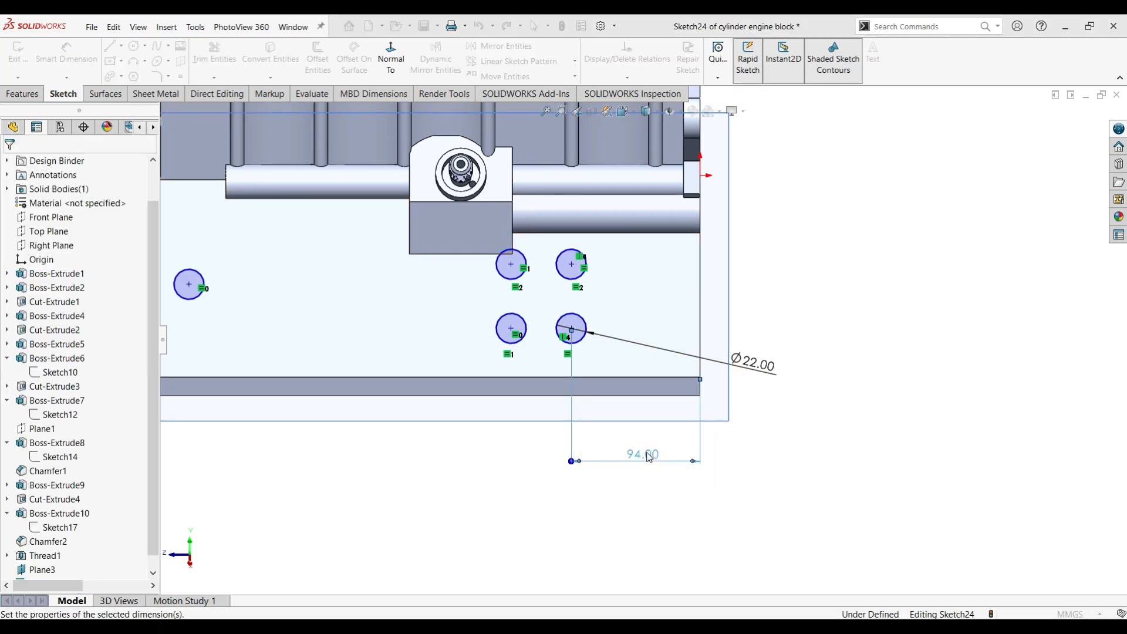
- Align the centres of the middle pair of circles with a vertical relation
scroll(496, 384, down, 1)
key(Escape)
click(528, 297)
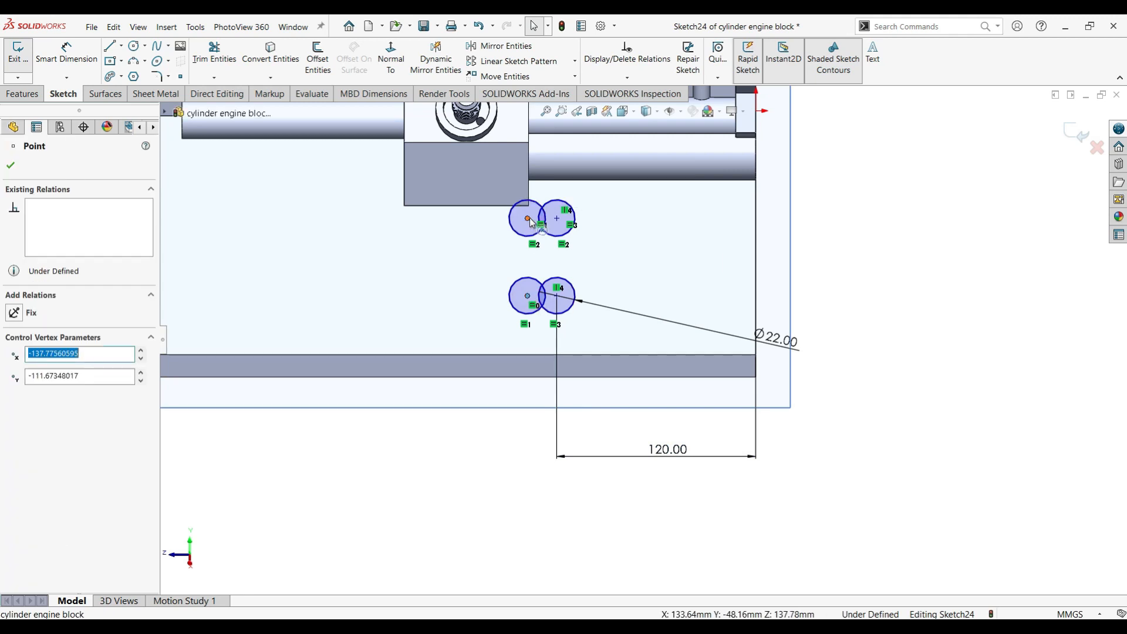
ctrl+click(529, 219)
right_click(867, 235)
click(896, 202)
- Dimension the horizontal spacing between the two lower circles at 94 mm
scroll(662, 327, down, 2)
click(463, 284)
click(505, 285)
click(470, 492)
text(94)
key(Return)
- Change the horizontal spacing between the two lower circles to 100 mm
scroll(530, 347, up, 3)
mouse_move(487, 399)
middle_down()
mouse_move(473, 347)
mouse_move(477, 416)
middle_up()
double_click(303, 425)
text(100)
key(Return)
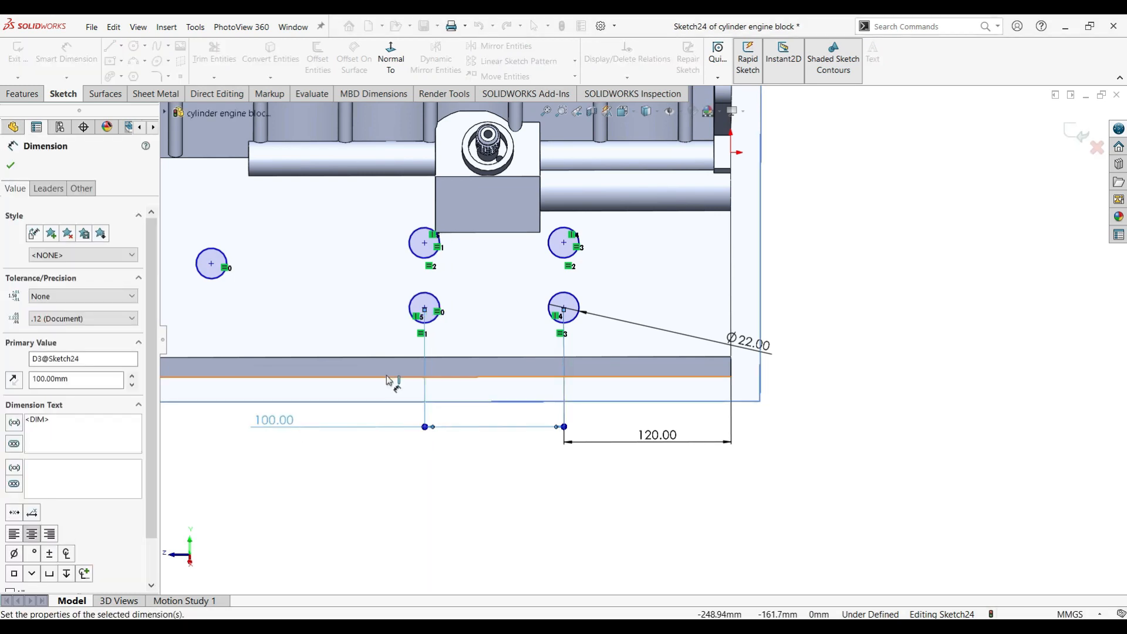
- Dimension the horizontal distance between the far-end circle and the middle lower circle at 152 mm
click(212, 264)
click(425, 307)
click(279, 498)
text(152)
key(Return)
- Set the spacing between the two columns of circles to 120 mm
scroll(338, 330, down, 2)
scroll(639, 339, up, 1)
double_click(324, 420)
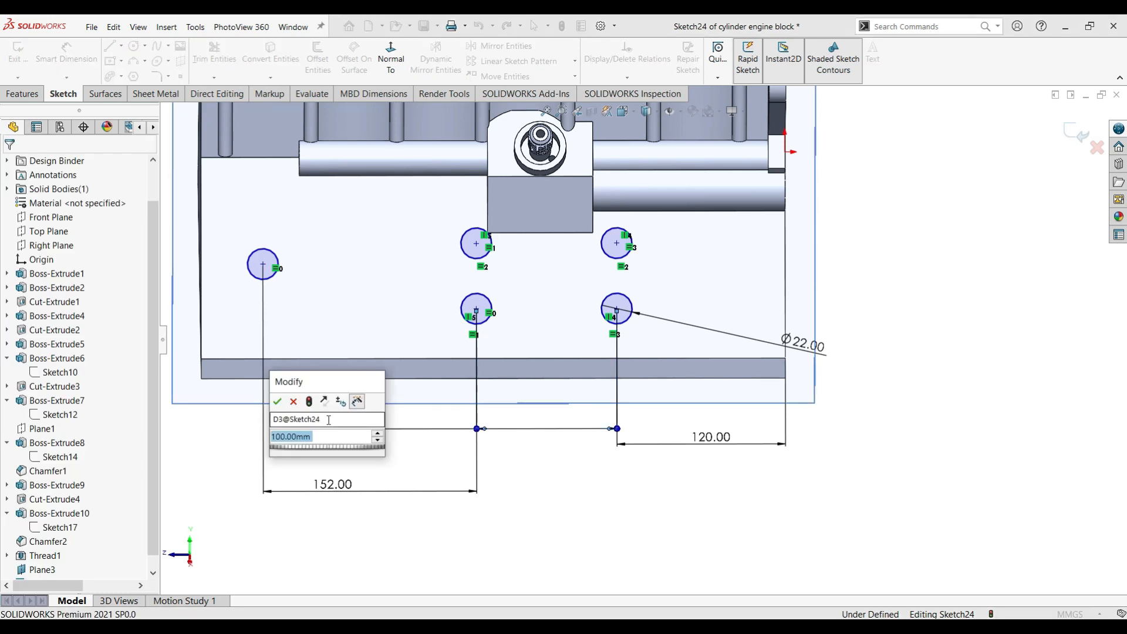
key(Return)
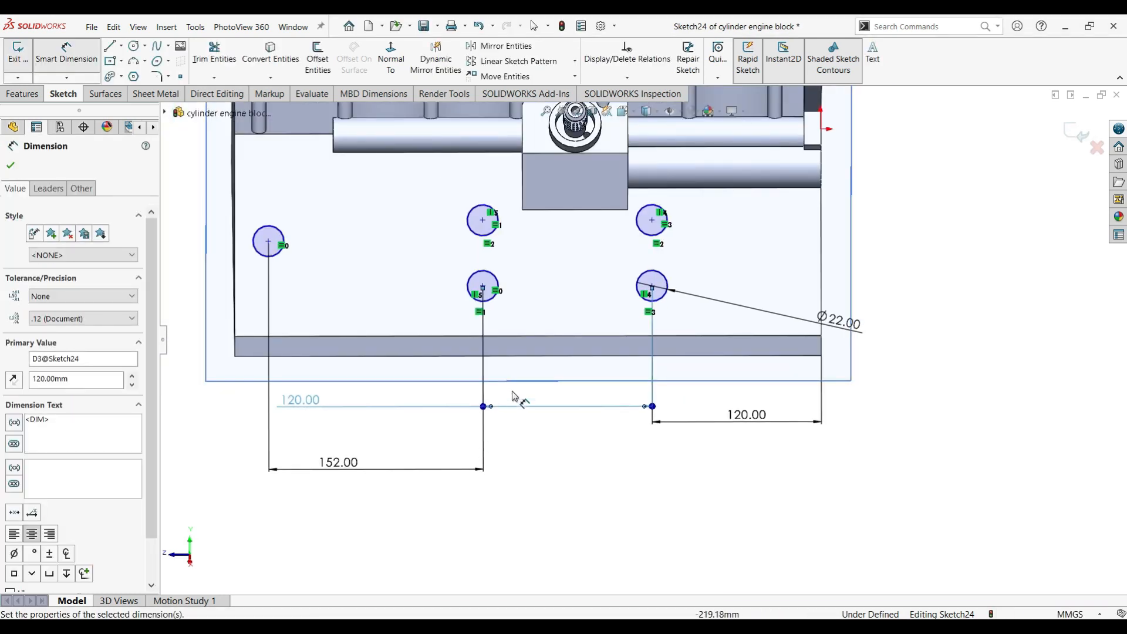
- Sketch a concentric 9 mm diameter circle inside the lower circle nearest the flanged end
scroll(513, 392, down, 1)
scroll(597, 399, up, 1)
ctrl+middle_drag(598, 402, 587, 456)
click(134, 47)
scroll(679, 344, down, 3)
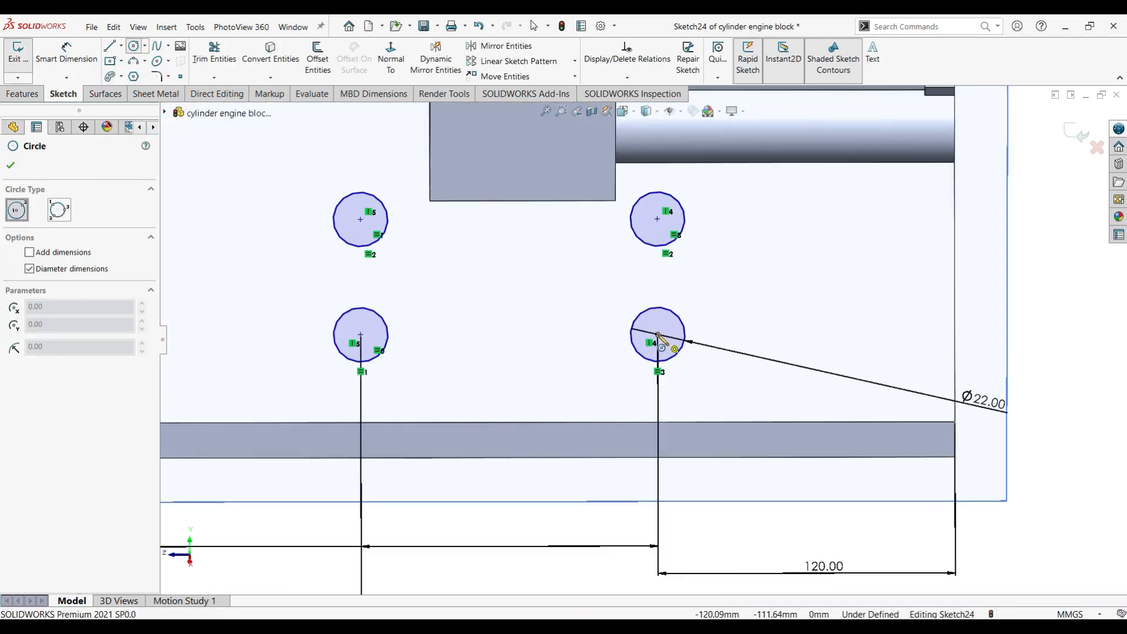
click(657, 334)
click(673, 326)
right_drag(775, 302, 773, 259)
click(673, 341)
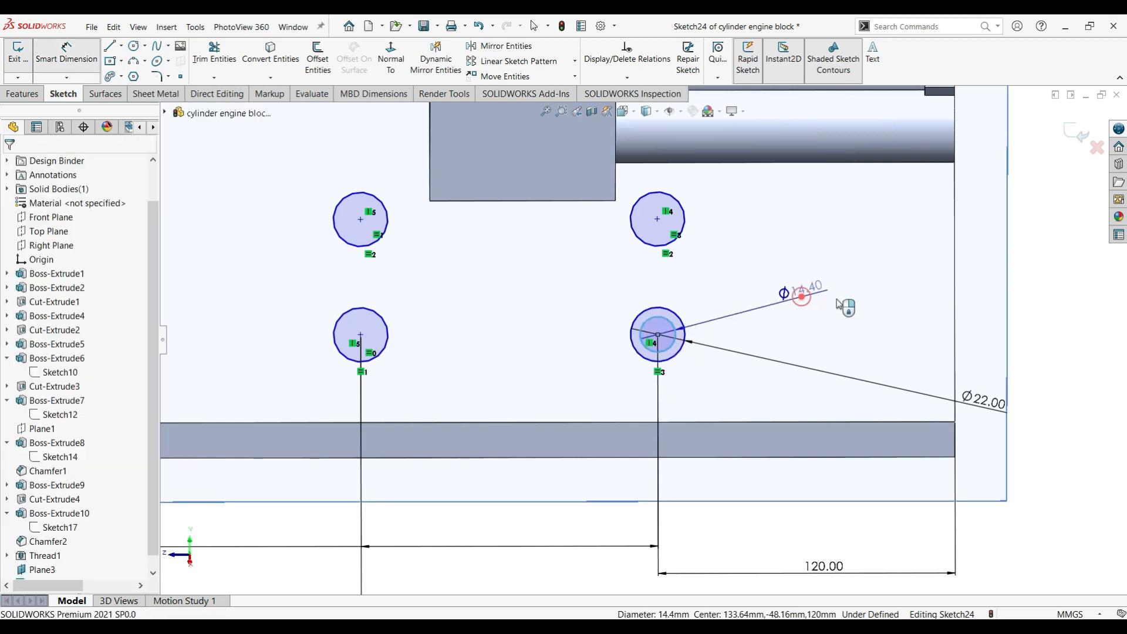
click(843, 306)
text(9)
key(Return)
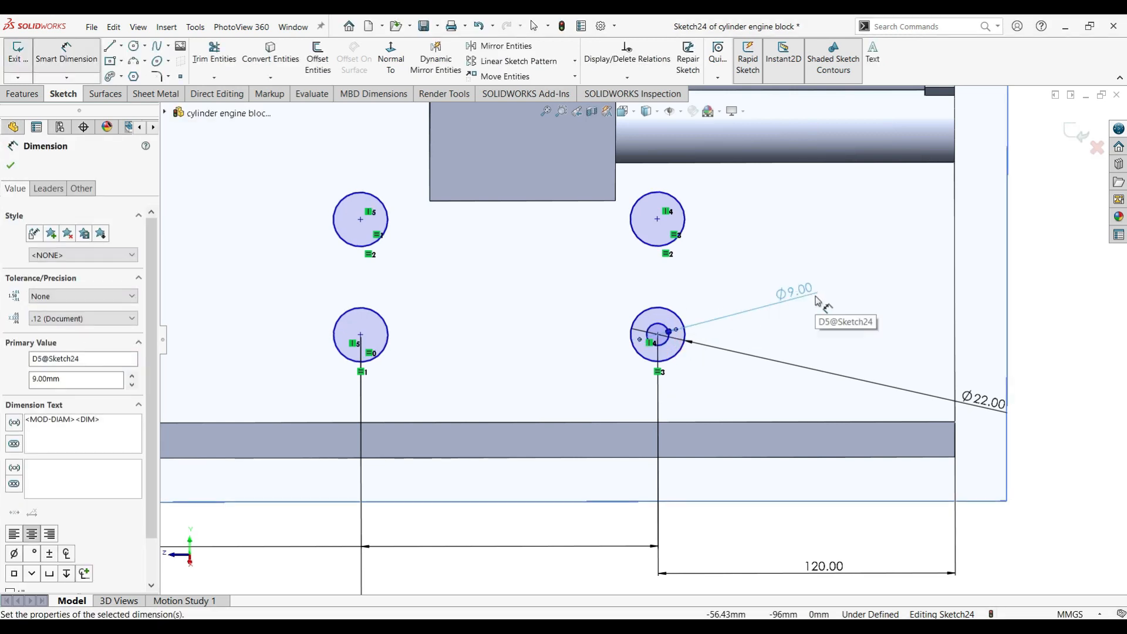
- Copy the 9 mm circle from its centre to the centre of the circle above it, keeping relations
click(574, 77)
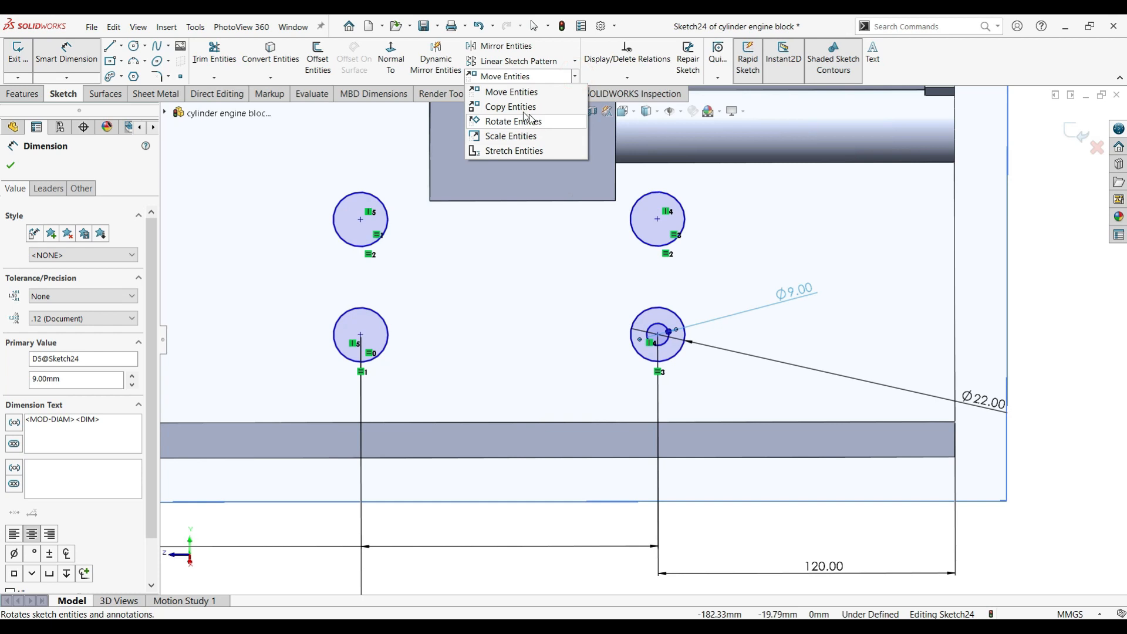
click(493, 107)
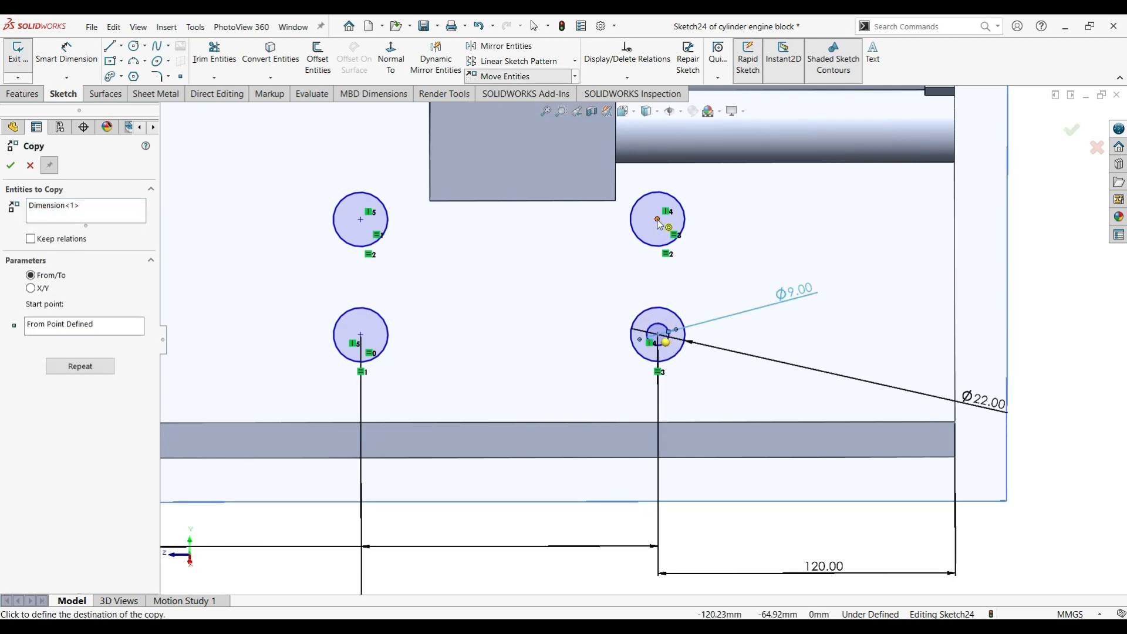
click(112, 328)
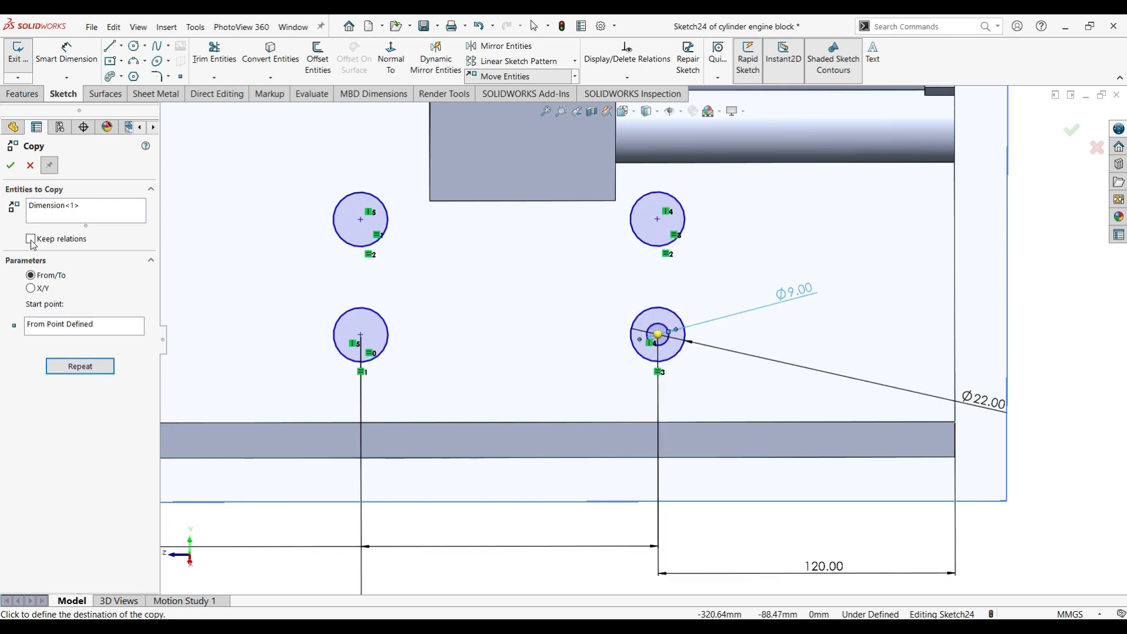
scroll(599, 337, up, 3)
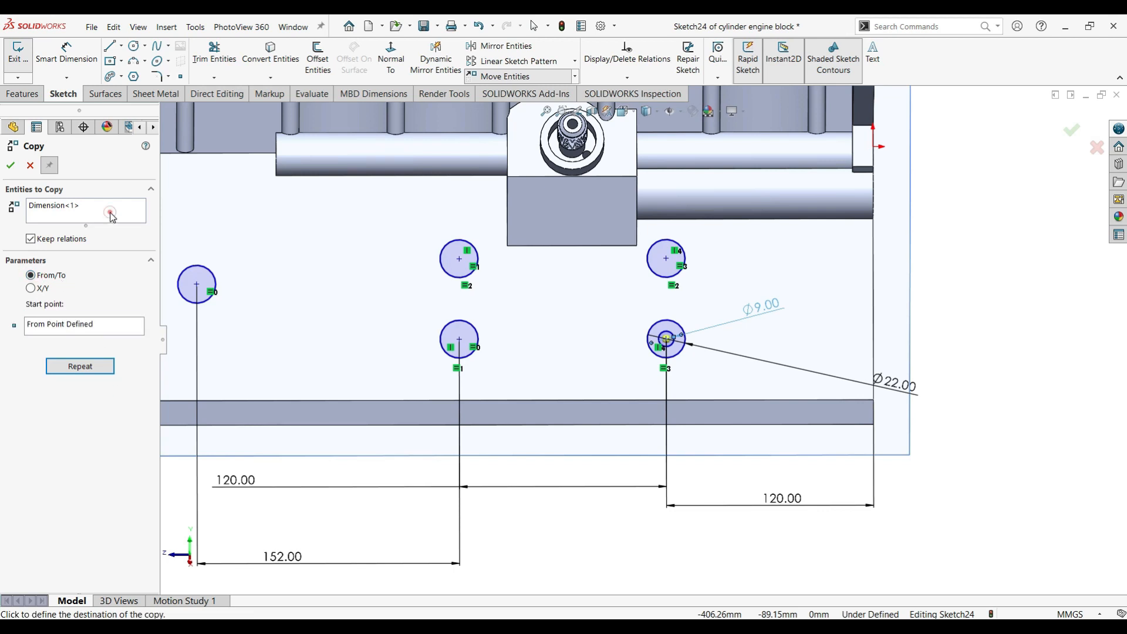
click(670, 344)
scroll(670, 344, down, 2)
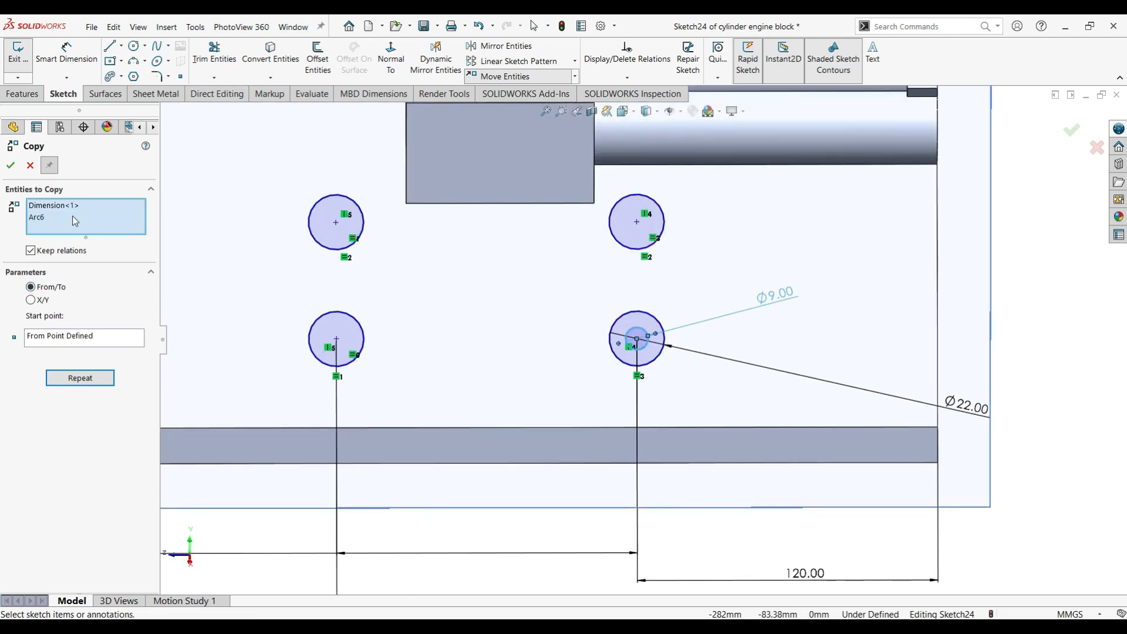
click(107, 338)
click(77, 208)
key(Delete)
click(99, 320)
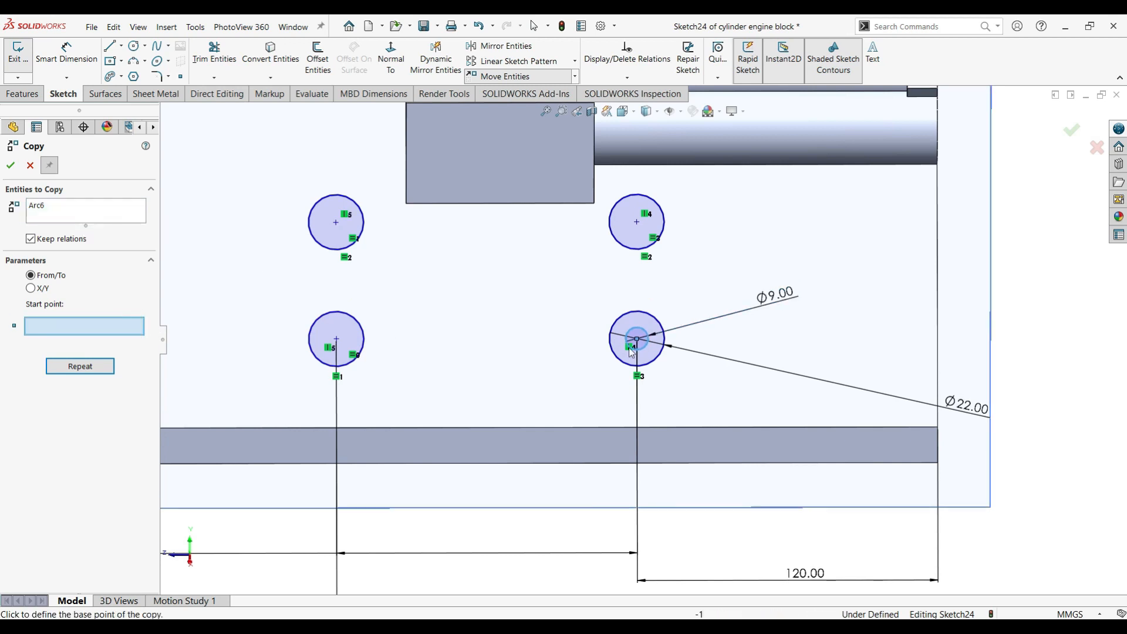
click(642, 227)
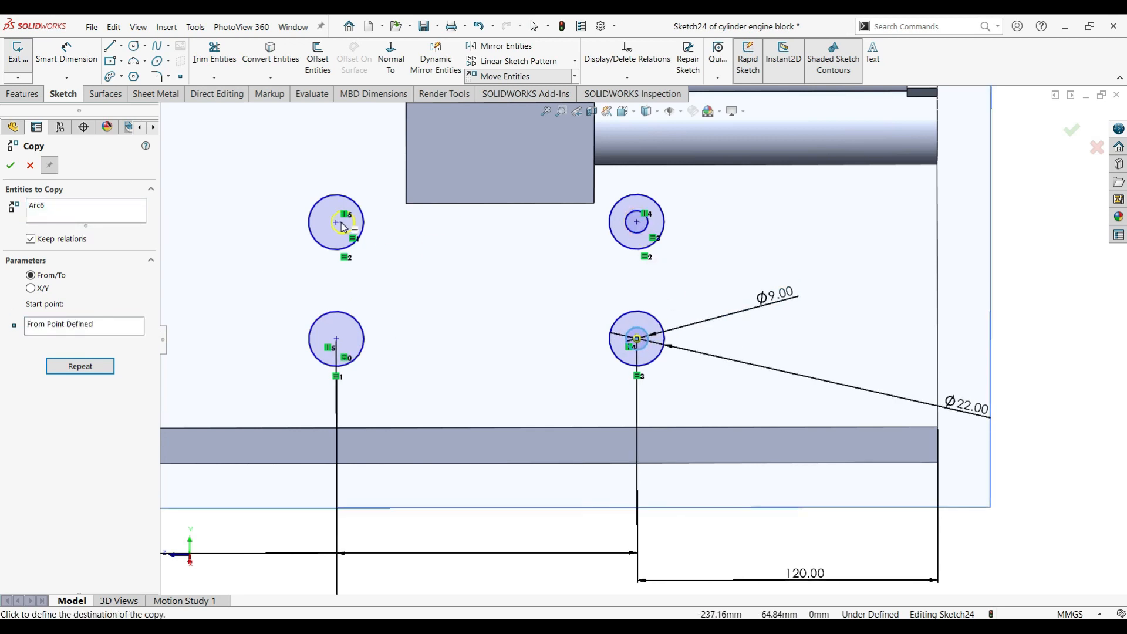
- Place copies of the 9 mm circle at the centres of the middle pair and the far-end circle
click(337, 338)
scroll(293, 352, up, 3)
scroll(176, 333, down, 3)
click(302, 267)
scroll(282, 300, up, 3)
key(Escape)
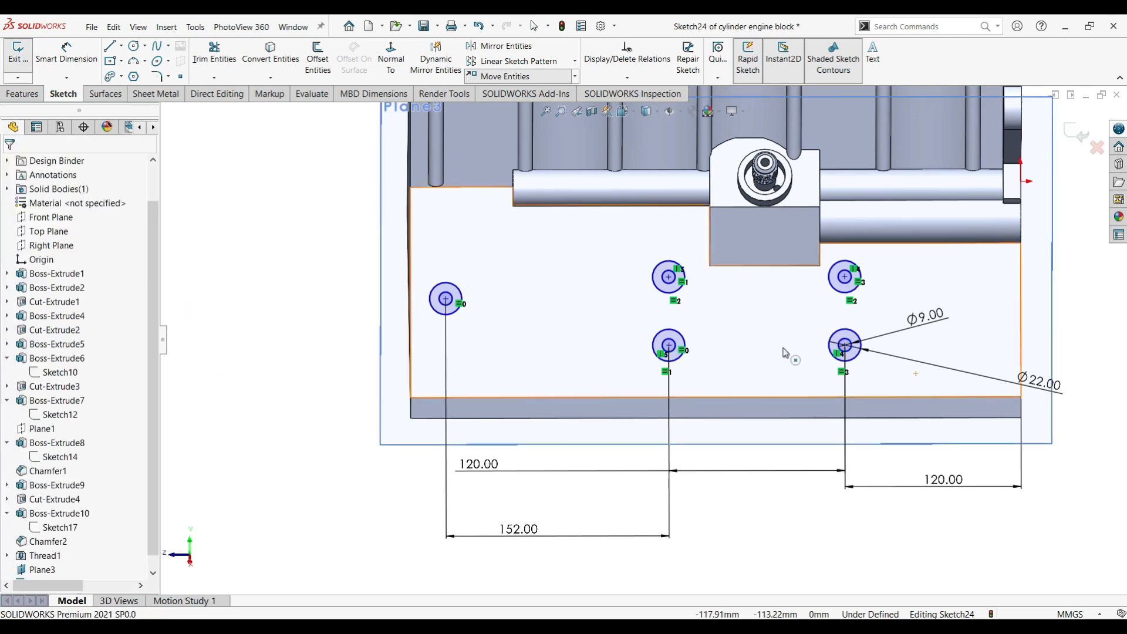
scroll(757, 361, up, 2)
scroll(662, 332, down, 2)
scroll(670, 352, up, 2)
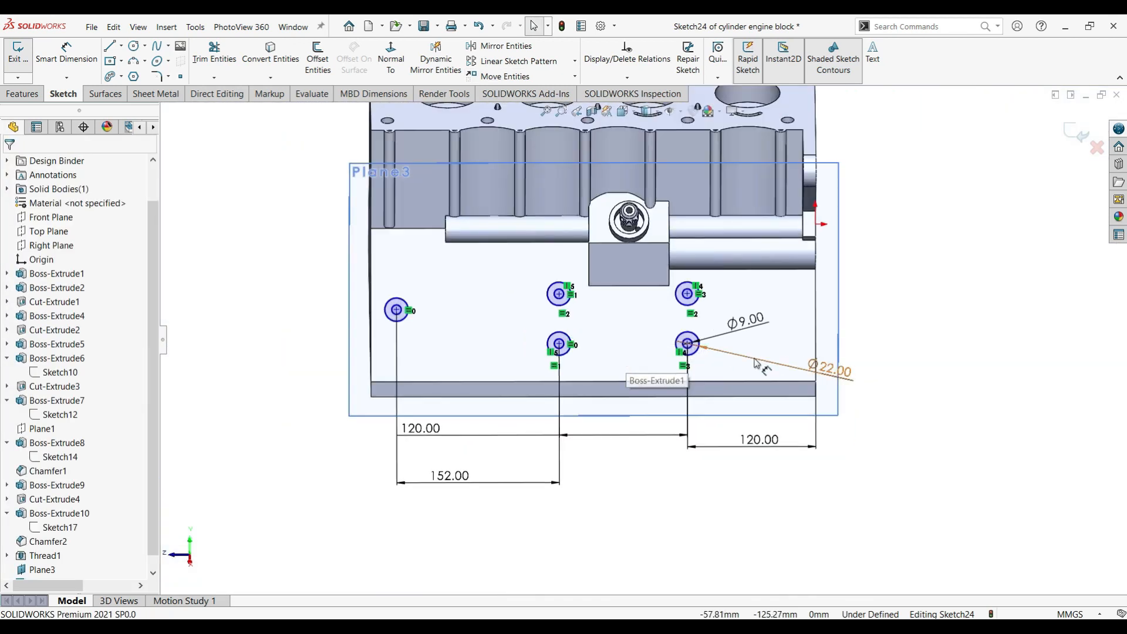
scroll(756, 362, up, 1)
click(22, 94)
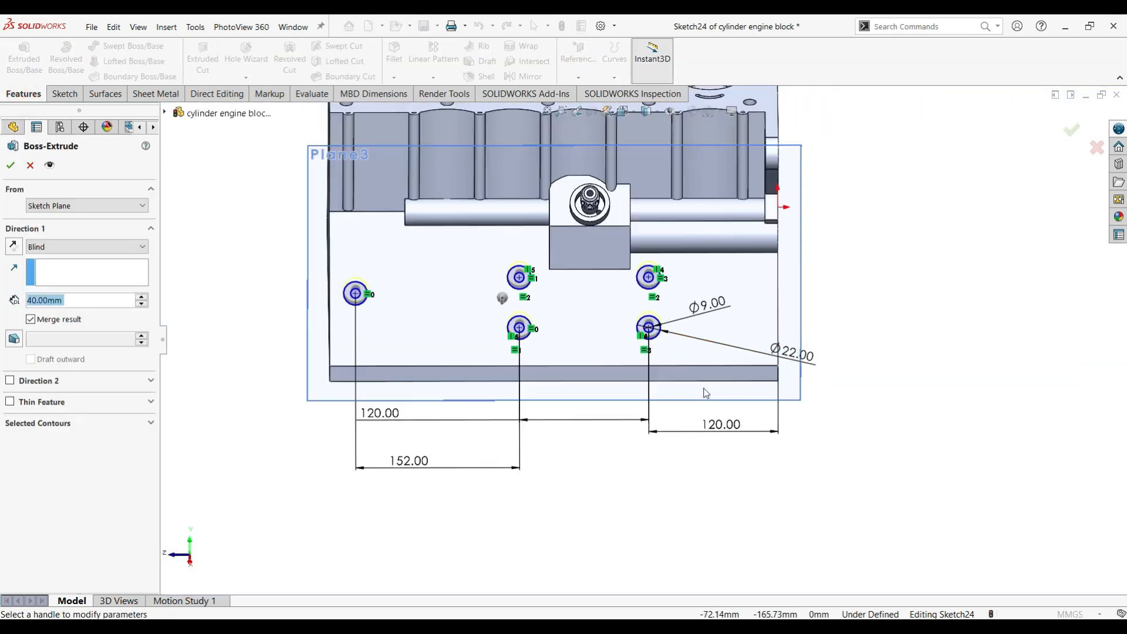
middle_drag(743, 303, 356, 344)
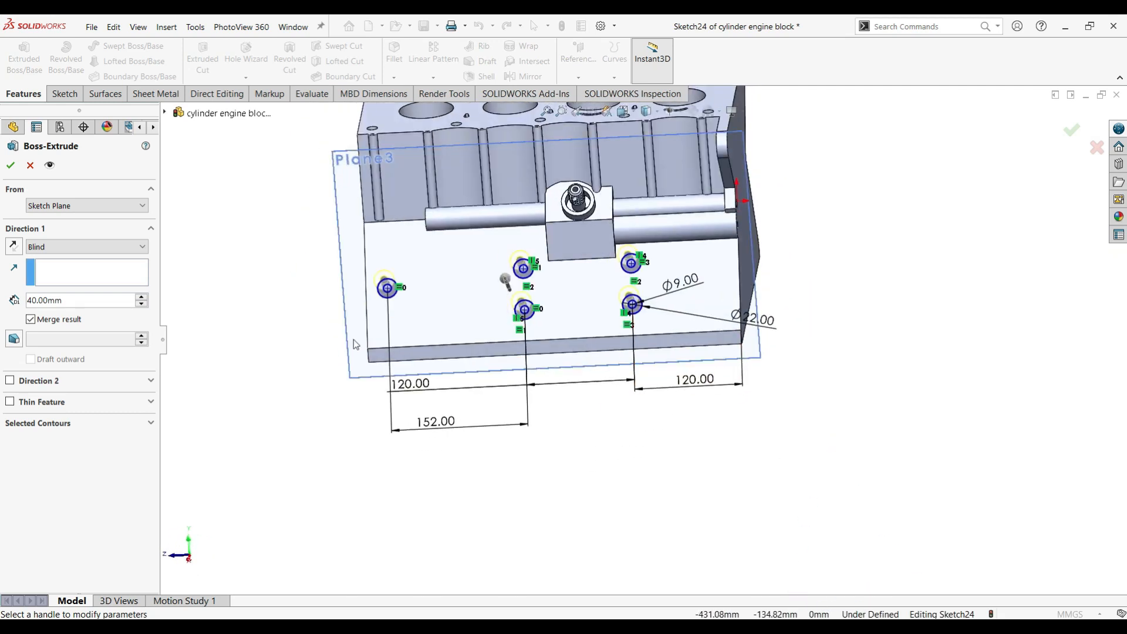
click(31, 166)
- Start a sketch on Plane3 and convert the five pairs of concentric circles into it
drag(152, 360, 154, 384)
mouse_move(543, 462)
middle_down()
mouse_move(526, 456)
mouse_move(627, 516)
mouse_move(905, 455)
mouse_move(1054, 473)
mouse_move(970, 440)
mouse_move(795, 457)
mouse_move(798, 407)
mouse_move(676, 344)
middle_up()
click(39, 556)
click(53, 533)
click(272, 52)
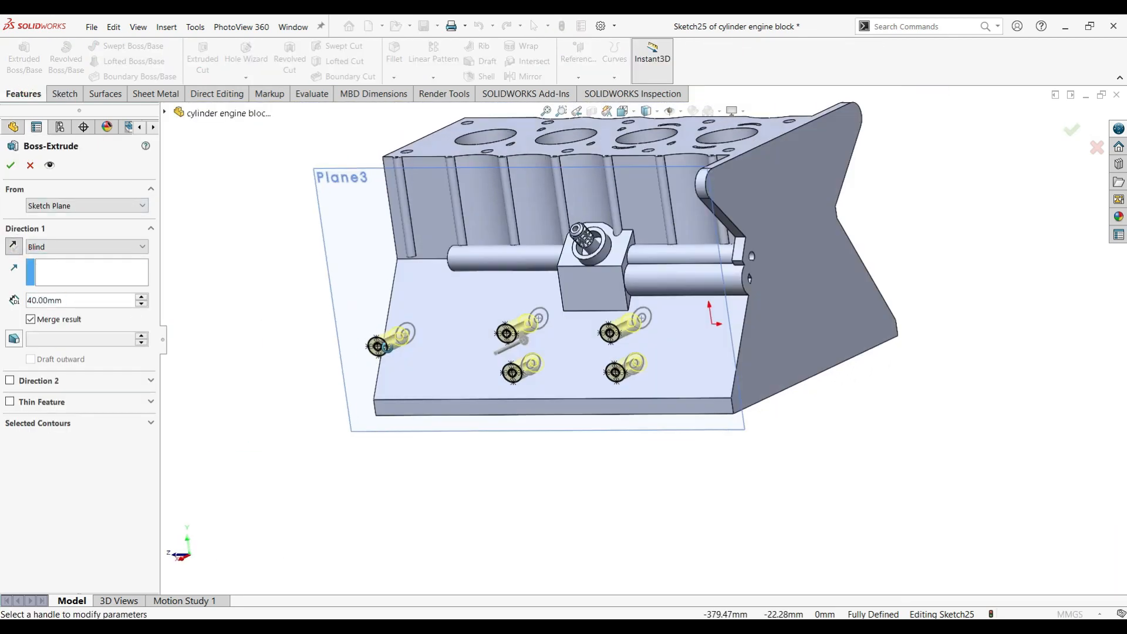
middle_drag(627, 377, 546, 352)
scroll(343, 339, down, 1)
click(30, 165)
- Join the two outer circles nearest the flanged end with a straight line along each side, forming a slot outline
scroll(757, 346, down, 5)
mouse_move(755, 322)
middle_down()
mouse_move(762, 283)
mouse_move(733, 279)
middle_up()
click(64, 94)
click(111, 47)
middle_drag(990, 355, 941, 362)
scroll(941, 362, down, 3)
click(772, 291)
click(746, 465)
mouse_move(894, 450)
middle_down()
mouse_move(907, 416)
mouse_move(885, 405)
middle_up()
key(Escape)
key(l)
drag(870, 274, 834, 451)
- Join the middle pair of outer circles with a straight line along each side, forming a second slot outline
drag(347, 178, 310, 356)
click(251, 161)
click(213, 338)
scroll(434, 334, up, 5)
key(Escape)
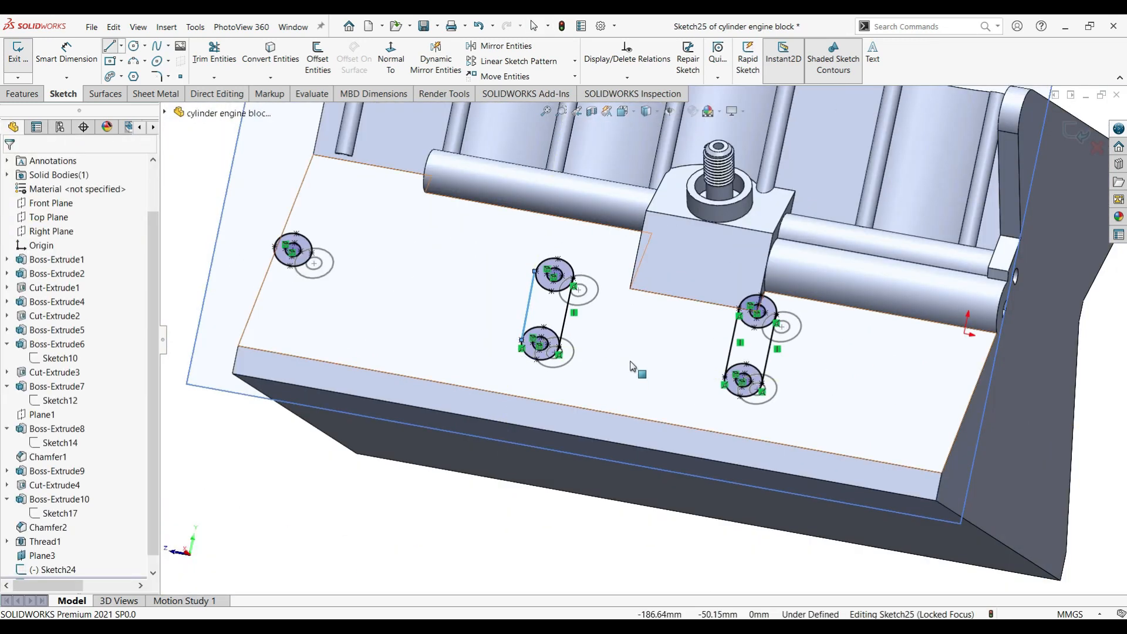
scroll(581, 322, up, 5)
drag(456, 227, 460, 228)
scroll(845, 458, up, 6)
key(Escape)
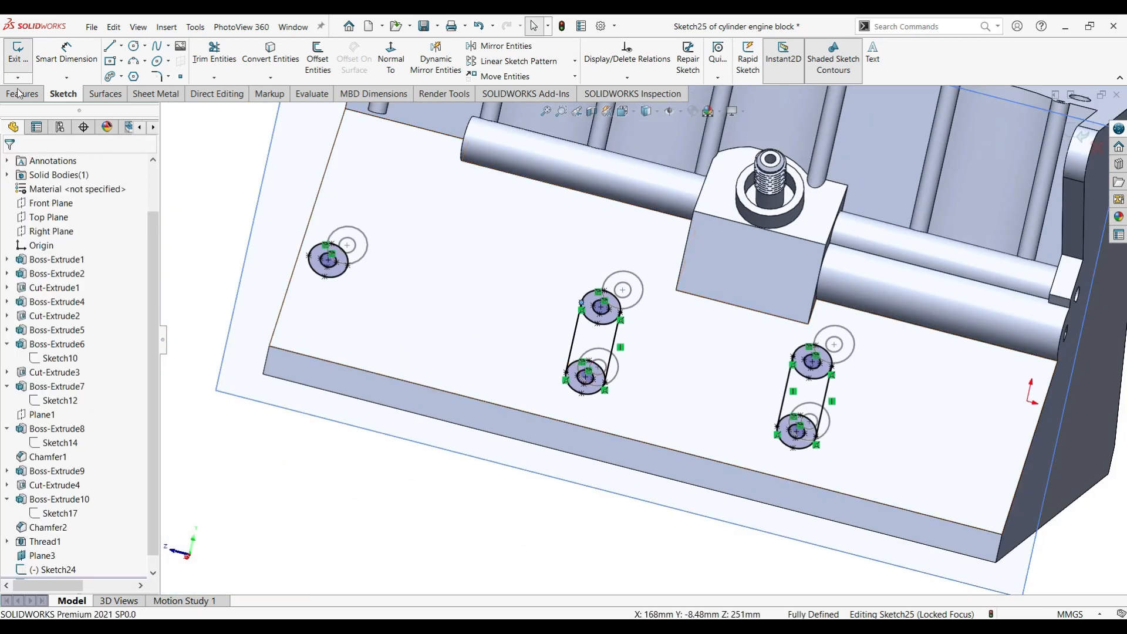
- Start a boss extrusion using both slot regions and the far-end ring as contours, leaving the 9 mm holes open
click(20, 92)
click(24, 58)
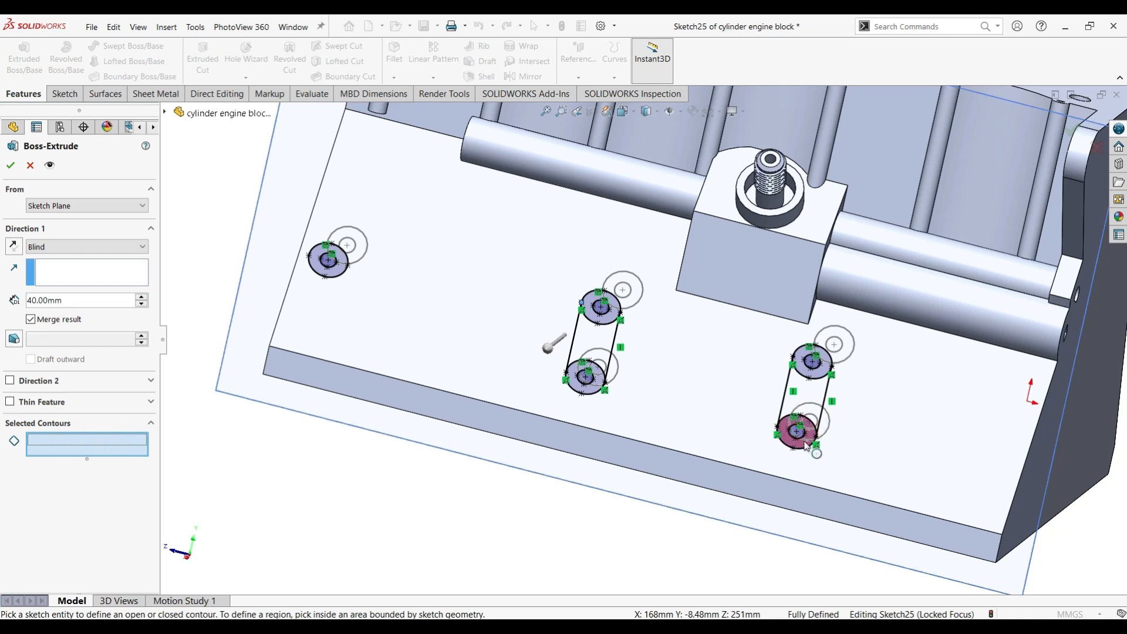
click(789, 399)
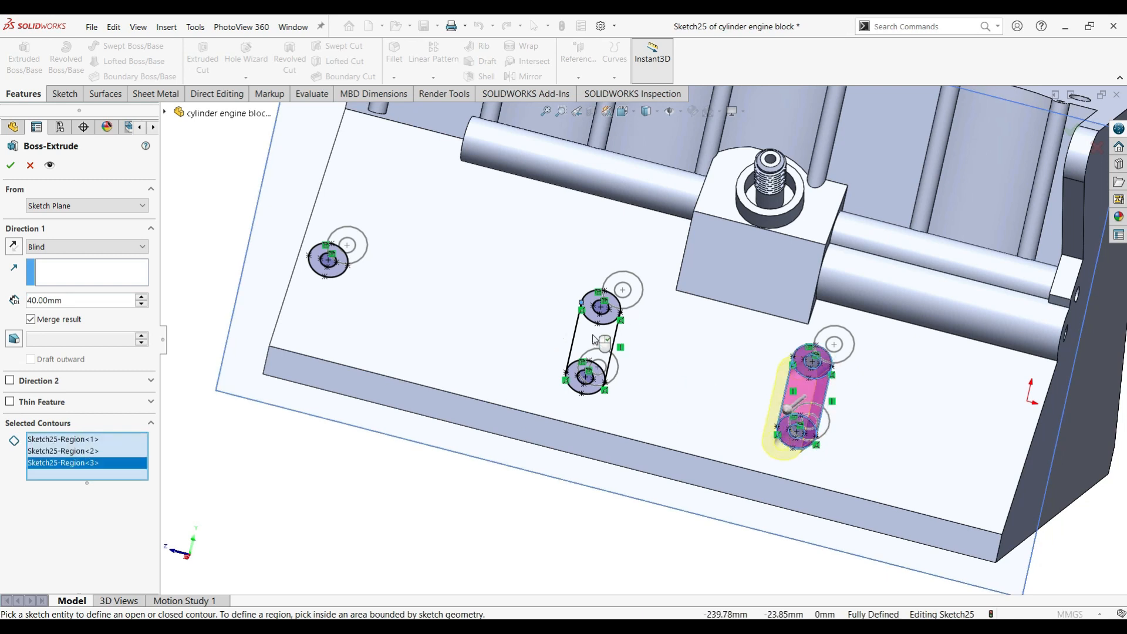
click(594, 339)
click(592, 318)
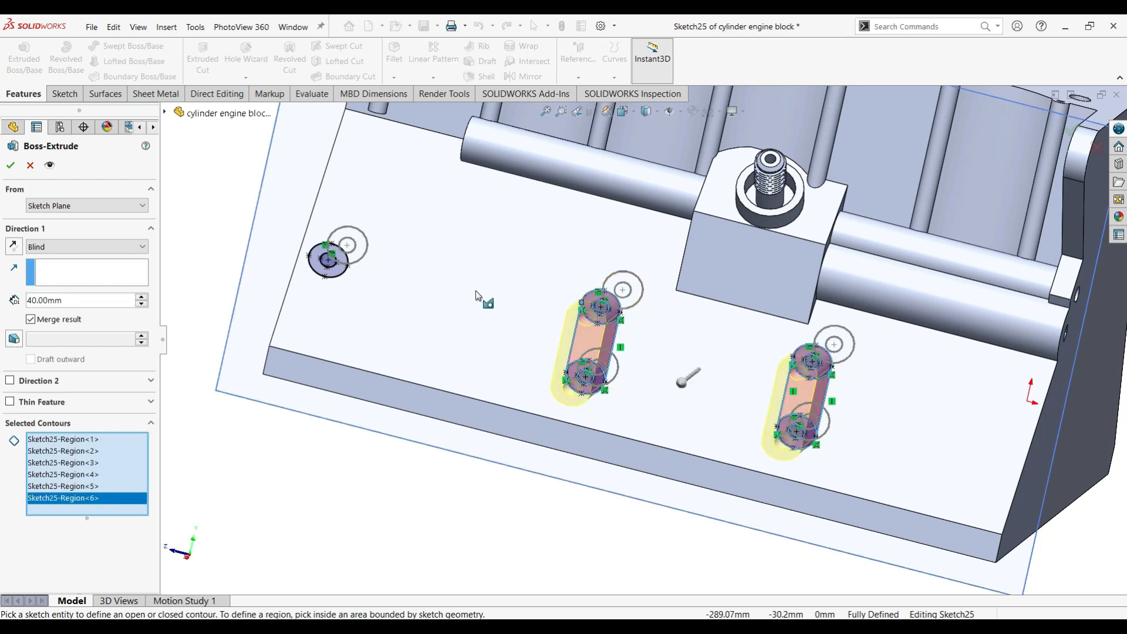
click(332, 270)
- Extrude the selected contours 60 mm in the reversed direction, toward the sloping face
scroll(518, 350, up, 3)
mouse_move(517, 350)
middle_down()
mouse_move(411, 331)
mouse_move(417, 379)
middle_up()
middle_drag(293, 326, 296, 452)
click(141, 296)
click(141, 297)
middle_drag(187, 253, 231, 246)
click(10, 165)
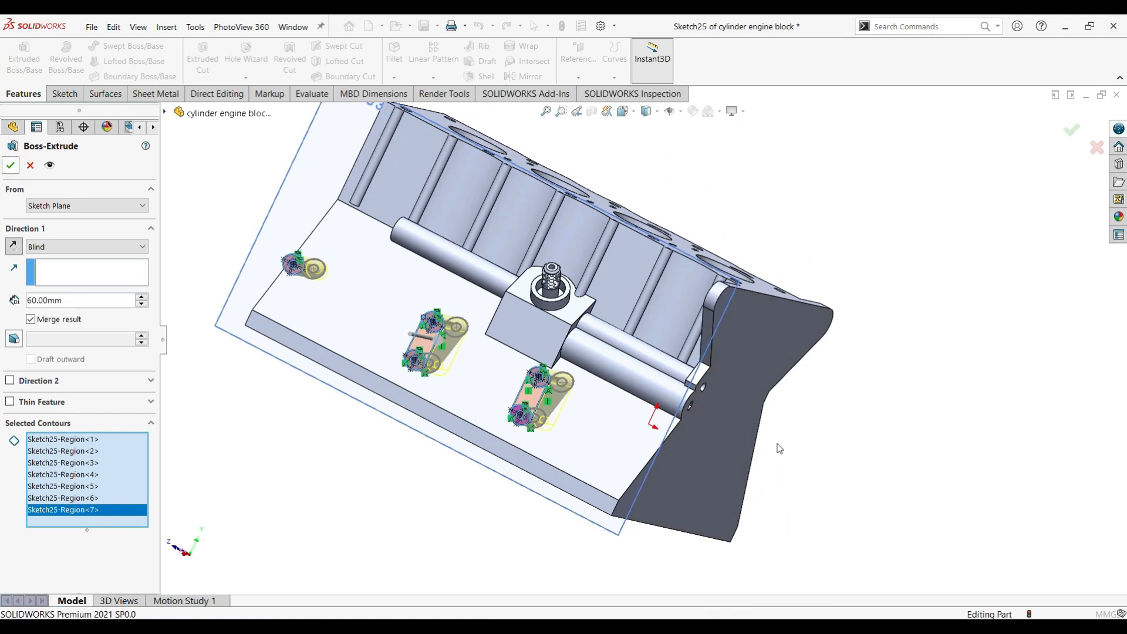
- Hide Plane3 and Sketch24
click(818, 472)
middle_drag(817, 472, 939, 337)
scroll(149, 480, down, 1)
click(53, 570)
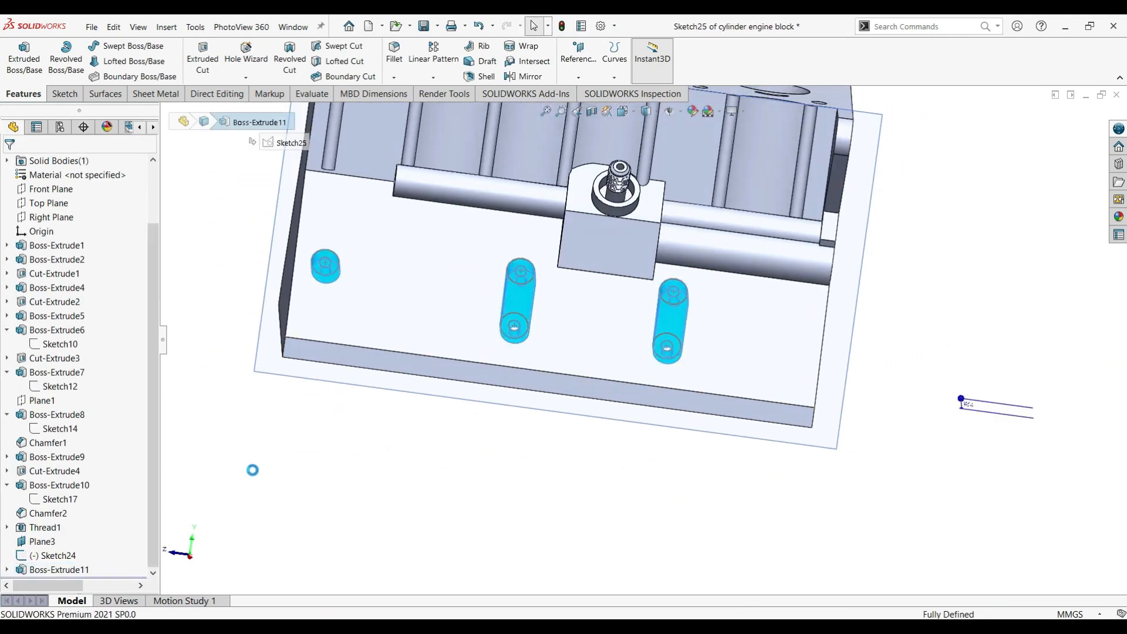
key(Return)
scroll(679, 453, up, 1)
middle_drag(677, 453, 524, 233)
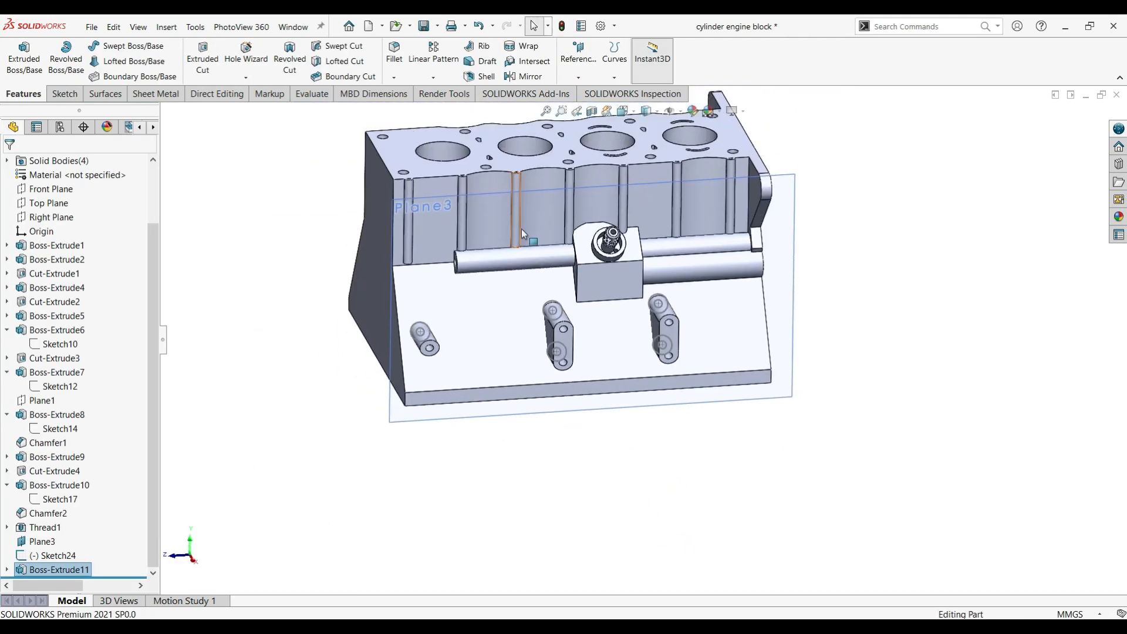
right_click(790, 223)
click(833, 208)
scroll(693, 375, up, 1)
middle_drag(692, 376, 617, 382)
click(52, 556)
click(63, 534)
- Sketch two circles on the block's flat upper side wall, one near the far end and one about 29 mm across beyond the side boss
mouse_move(698, 449)
middle_down()
mouse_move(760, 452)
mouse_move(759, 390)
middle_up()
scroll(699, 364, down, 2)
middle_drag(694, 362, 714, 405)
mouse_move(714, 340)
middle_down()
mouse_move(653, 355)
mouse_move(702, 364)
middle_up()
click(455, 271)
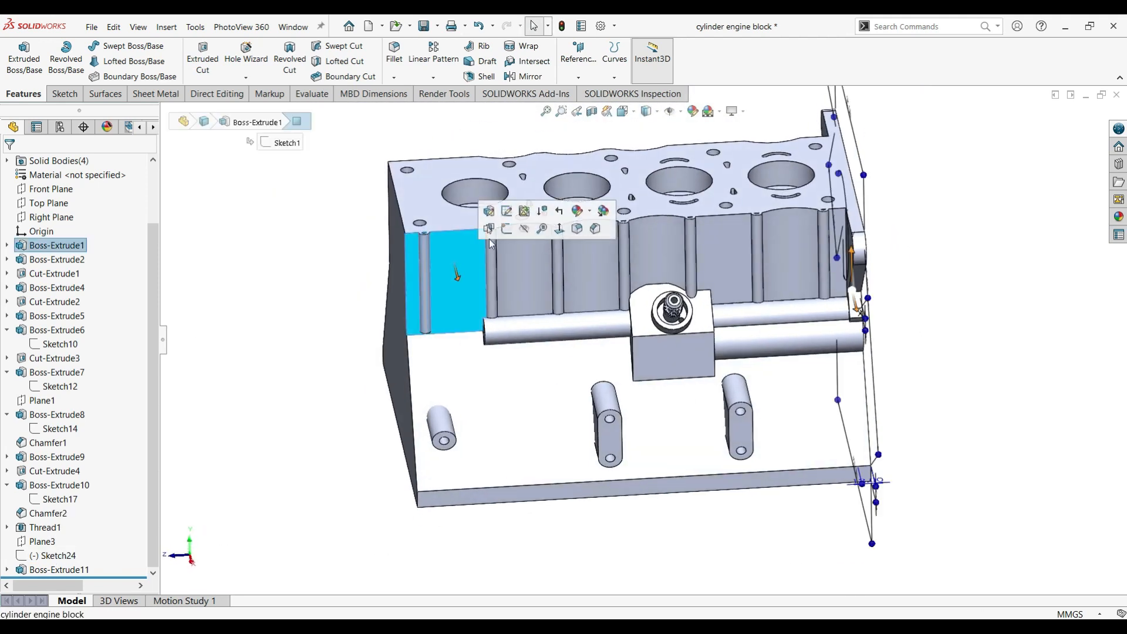
click(504, 229)
click(134, 46)
click(411, 231)
click(436, 214)
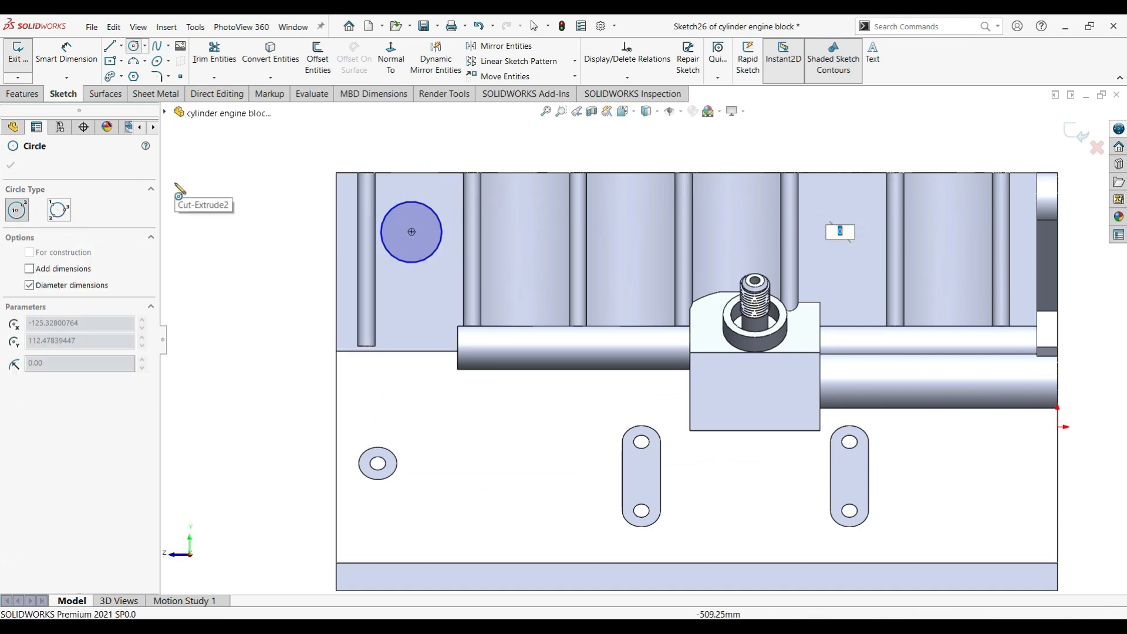
click(839, 232)
click(850, 209)
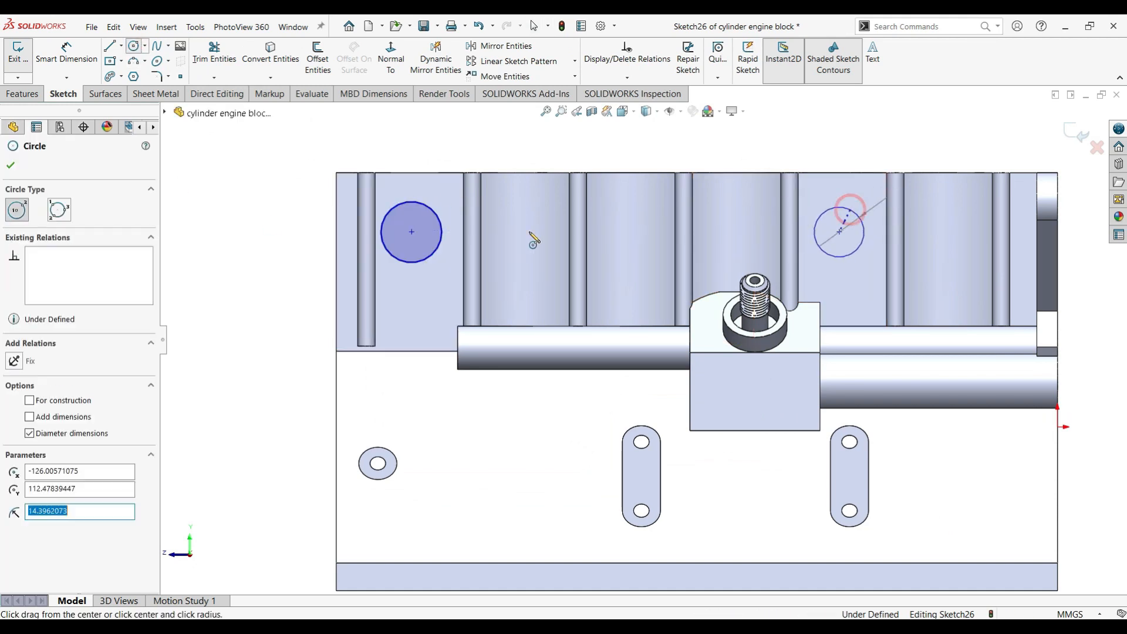
click(411, 232)
key(Escape)
click(412, 232)
key(Escape)
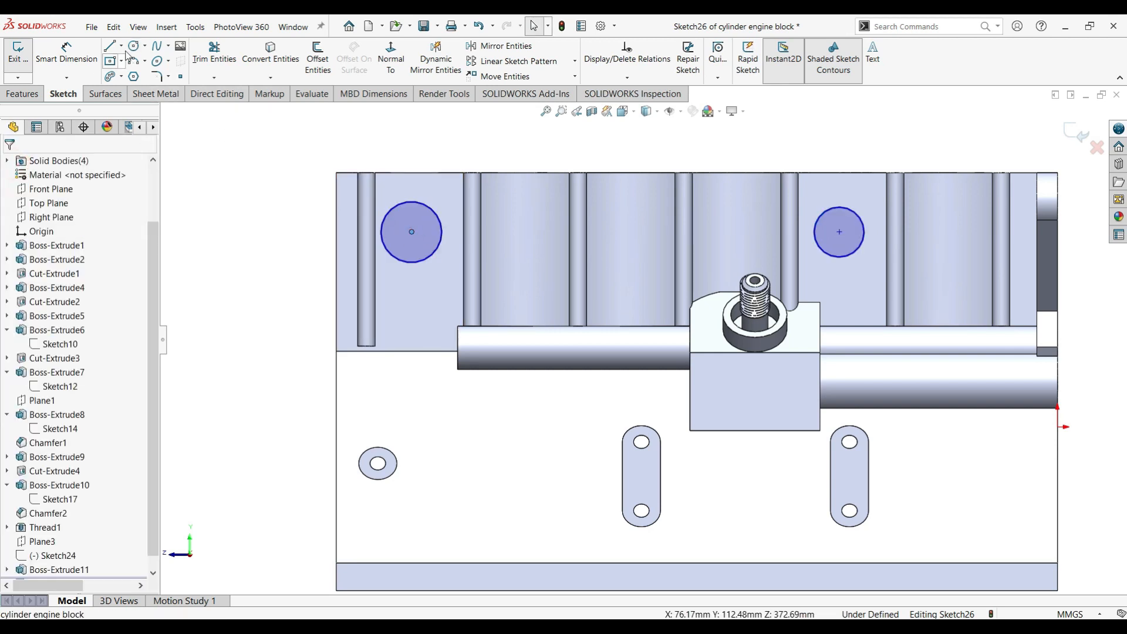
- Draw a smaller concentric circle inside each wall circle, about 23 mm across at the far end and about 18 mm beyond the side boss
click(134, 47)
click(411, 231)
key(Escape)
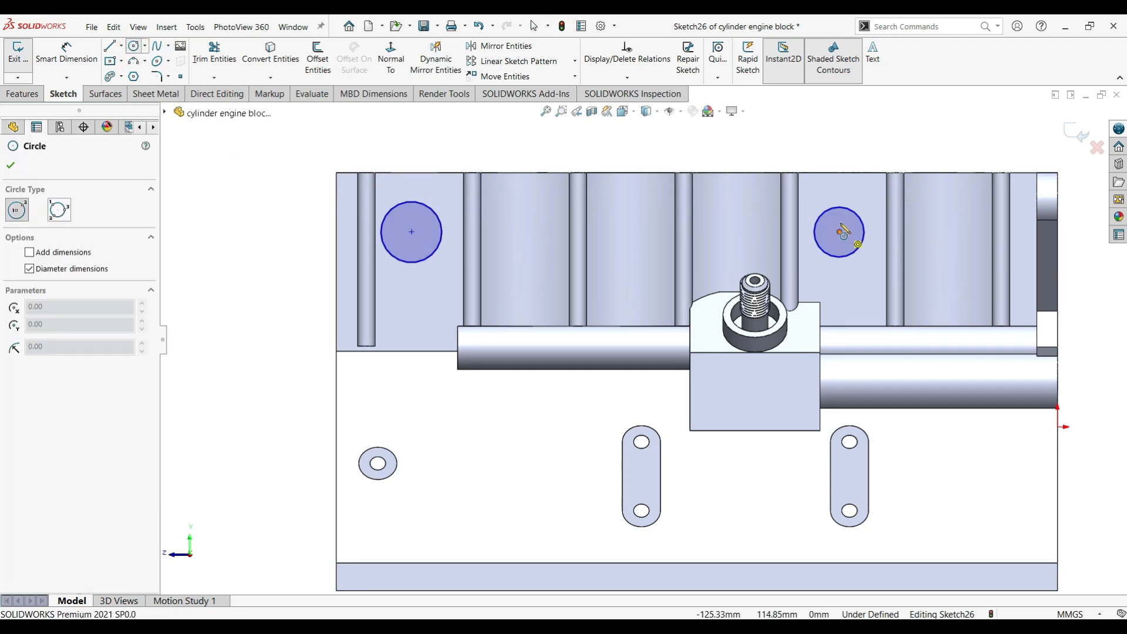
click(840, 232)
click(827, 220)
click(412, 232)
click(426, 217)
key(Escape)
- Dimension the far-end concentric circles to 35 mm outer and 27 mm inner diameter
key(d)
click(412, 262)
click(401, 371)
text(35)
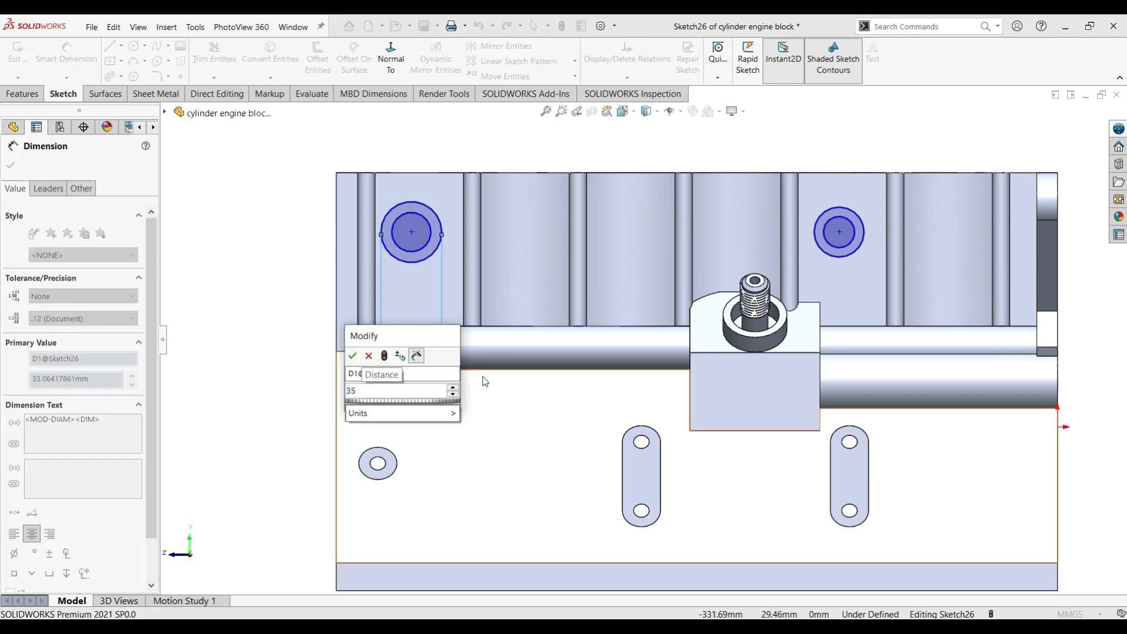
key(Return)
click(396, 244)
click(303, 314)
text(2)
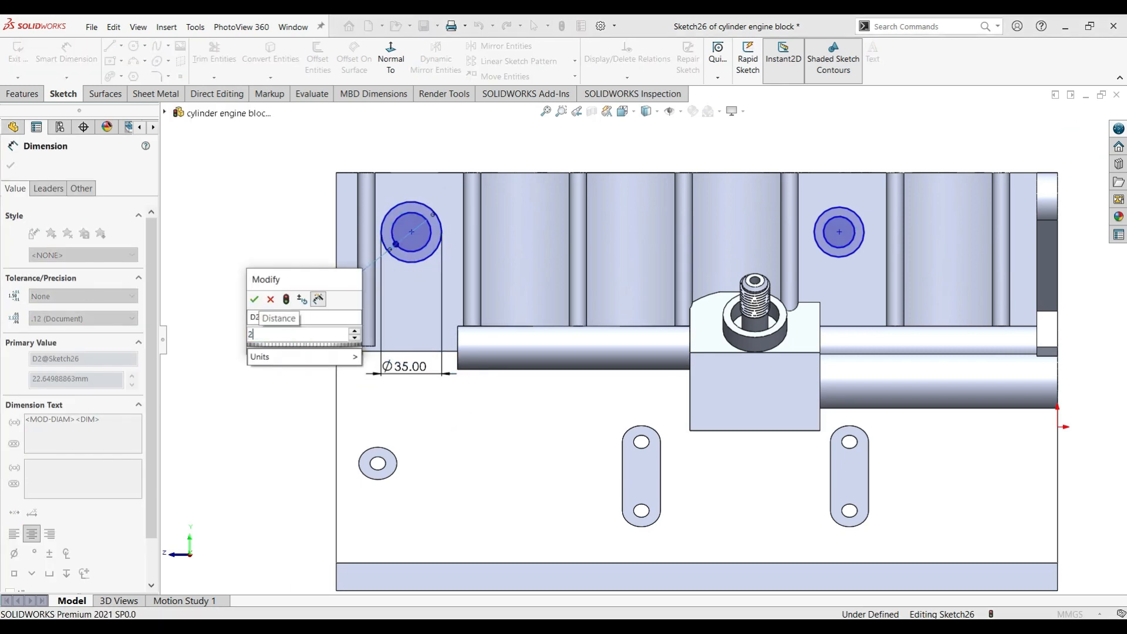
text(7)
click(254, 297)
- Dimension the concentric circles beyond the side boss to 35 mm outer and 27 mm inner diameter
click(852, 241)
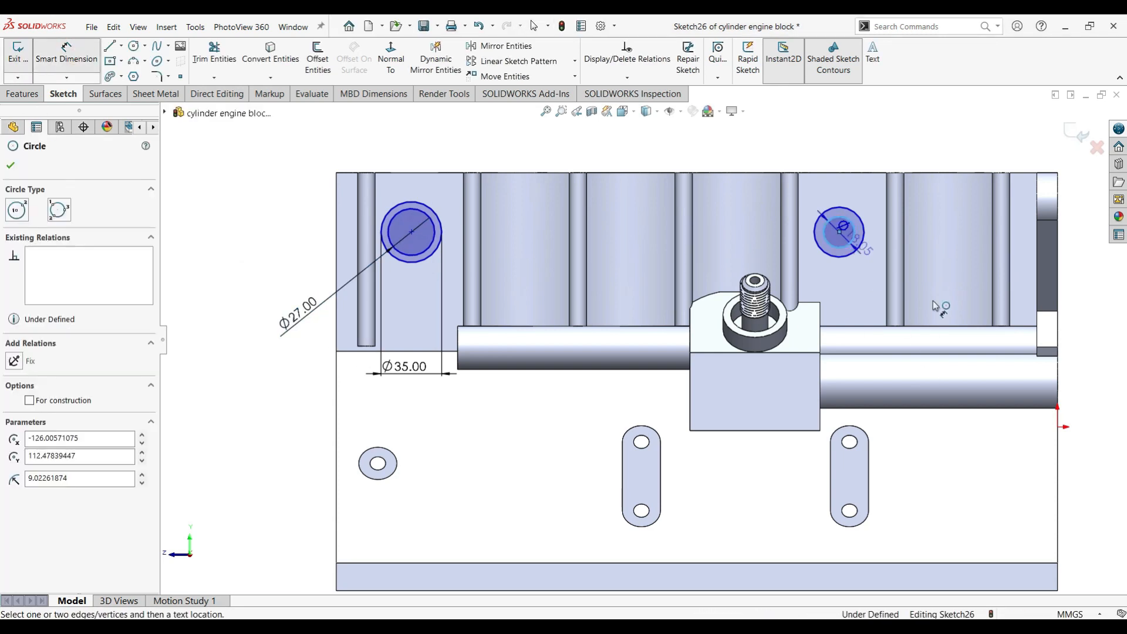
click(963, 287)
text(35)
key(Return)
click(862, 260)
click(936, 347)
text(27)
key(Return)
- Dimension the far-end circle centre 38 mm below the block's top edge
scroll(822, 288, down, 2)
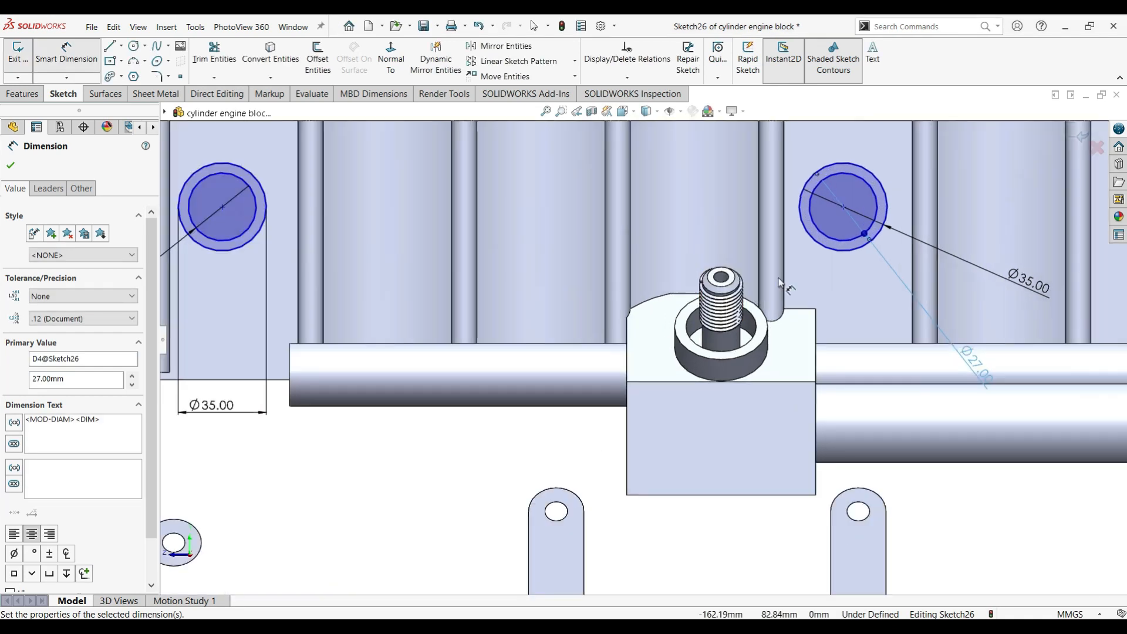
scroll(780, 283, up, 2)
click(352, 248)
click(223, 218)
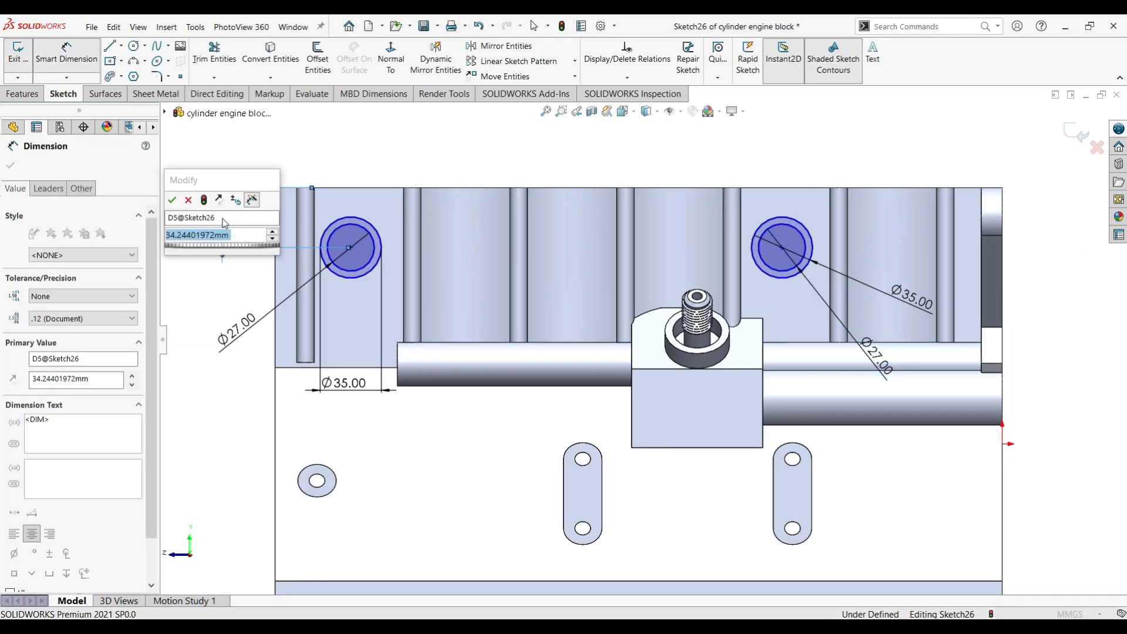
text(38)
key(Return)
- Add a horizontal relation between the centres of the two circle pairs
key(Escape)
click(351, 254)
ctrl+click(782, 248)
right_click(739, 129)
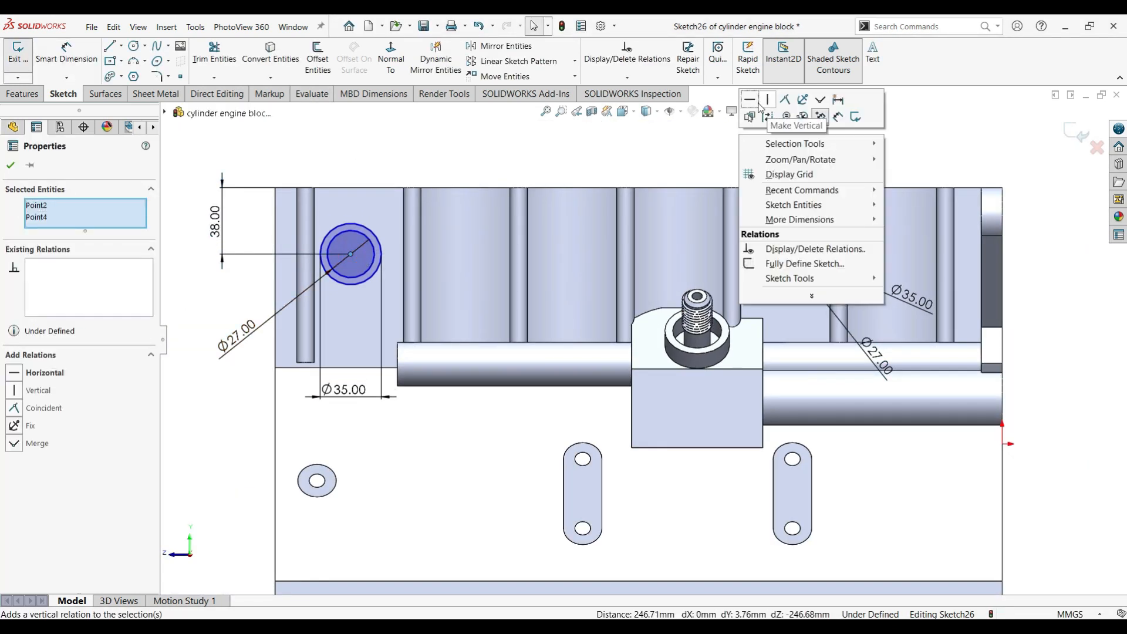
click(750, 101)
- Dimension the far-end circle centre 21 mm horizontally from the lower corner of the neighbouring vertical column
scroll(375, 267, down, 2)
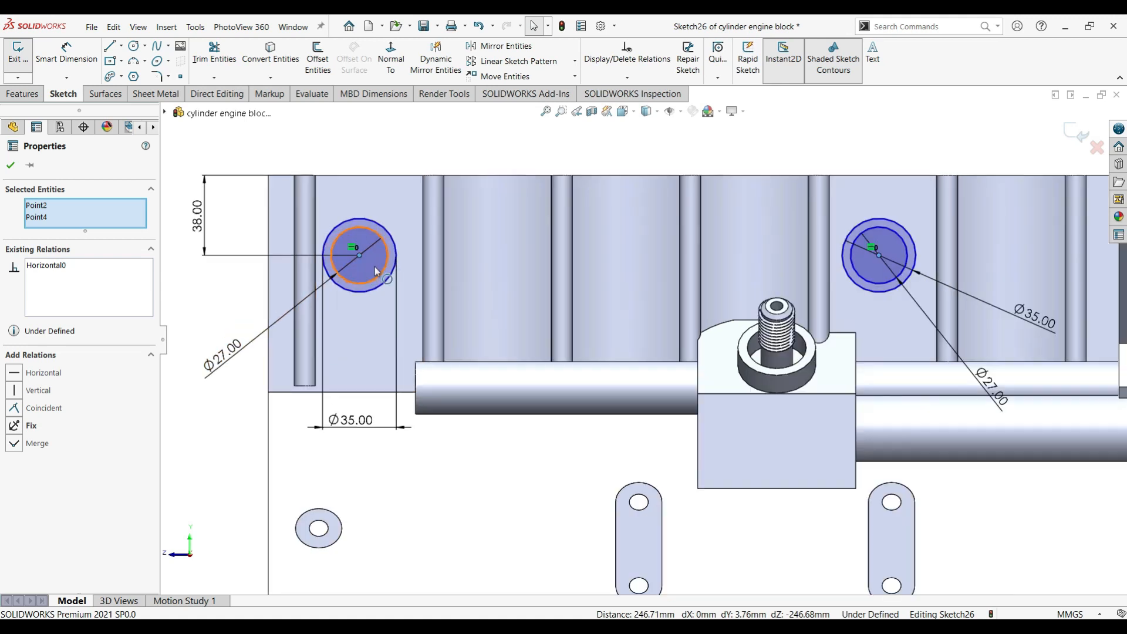
key(d)
click(369, 257)
click(415, 508)
text(21)
key(Return)
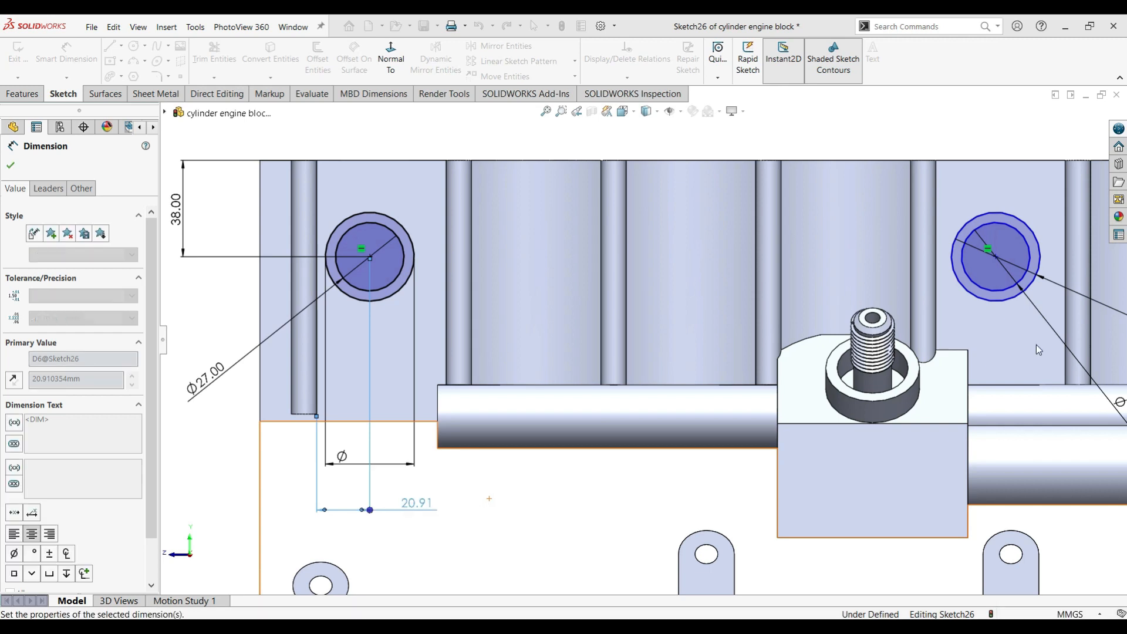
- Dimension the centre of the circle pair beyond the side boss 114 mm horizontally from the end plate's inner edge
scroll(1021, 346, up, 2)
scroll(992, 336, down, 2)
click(796, 256)
scroll(915, 273, up, 1)
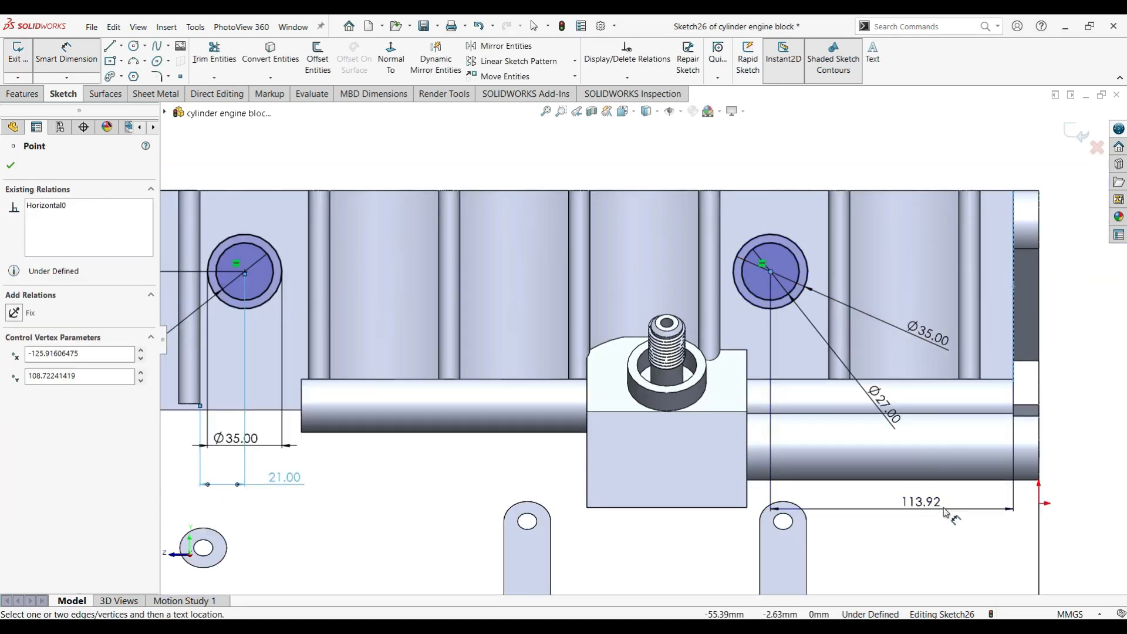
click(945, 513)
text(114)
key(Return)
key(Escape)
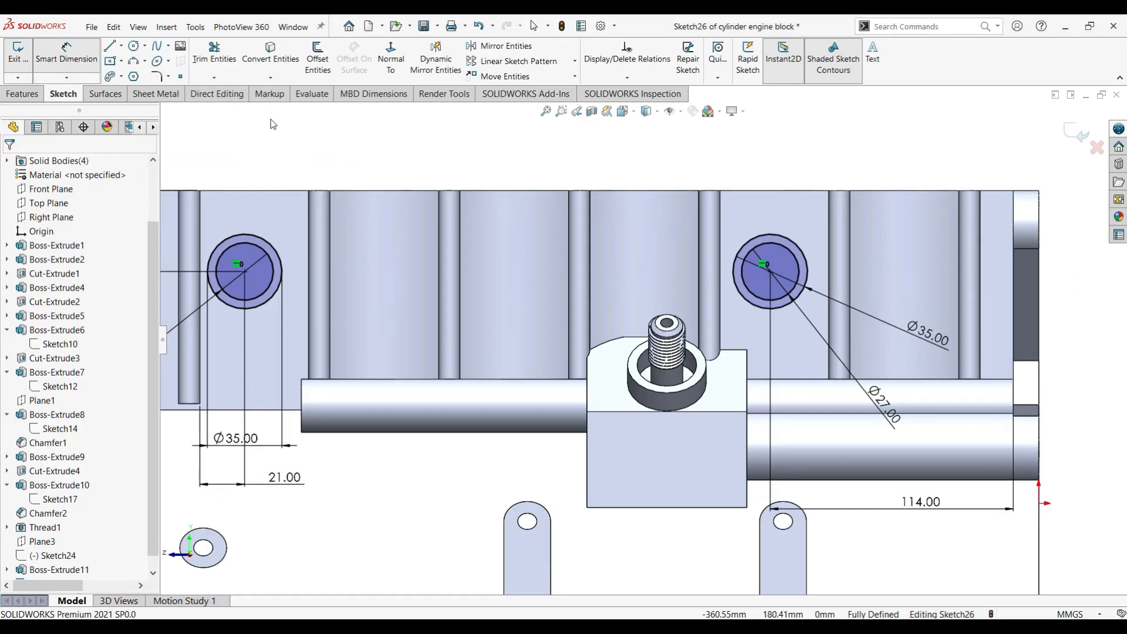
- Extrude the two sketched rings 6 mm outward from the upper side wall
scroll(271, 123, up, 1)
click(22, 94)
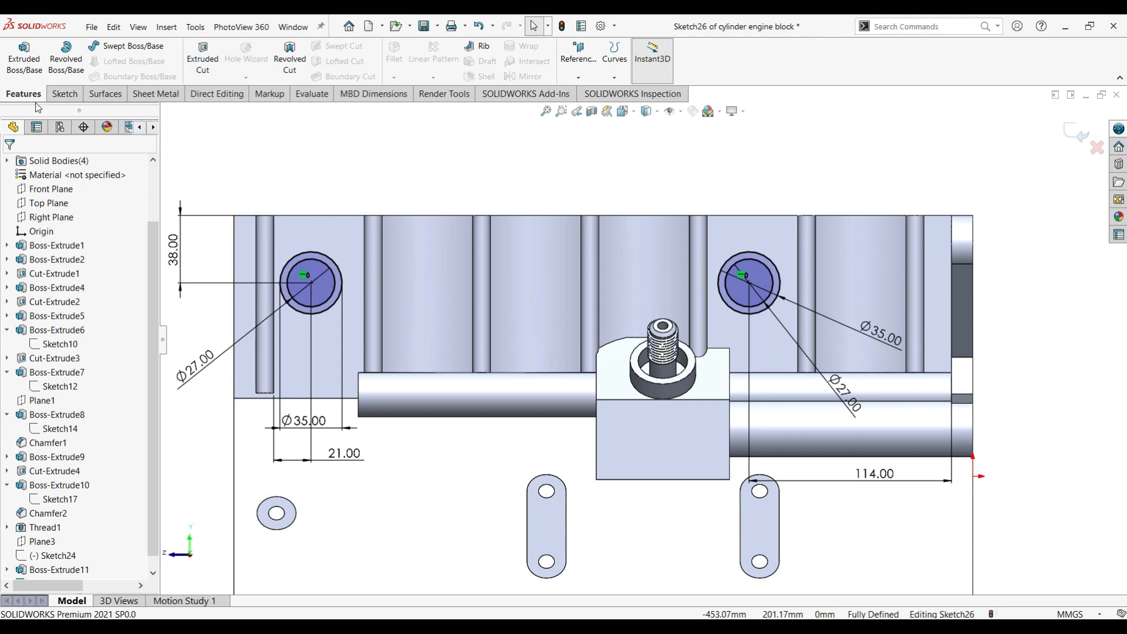
click(24, 59)
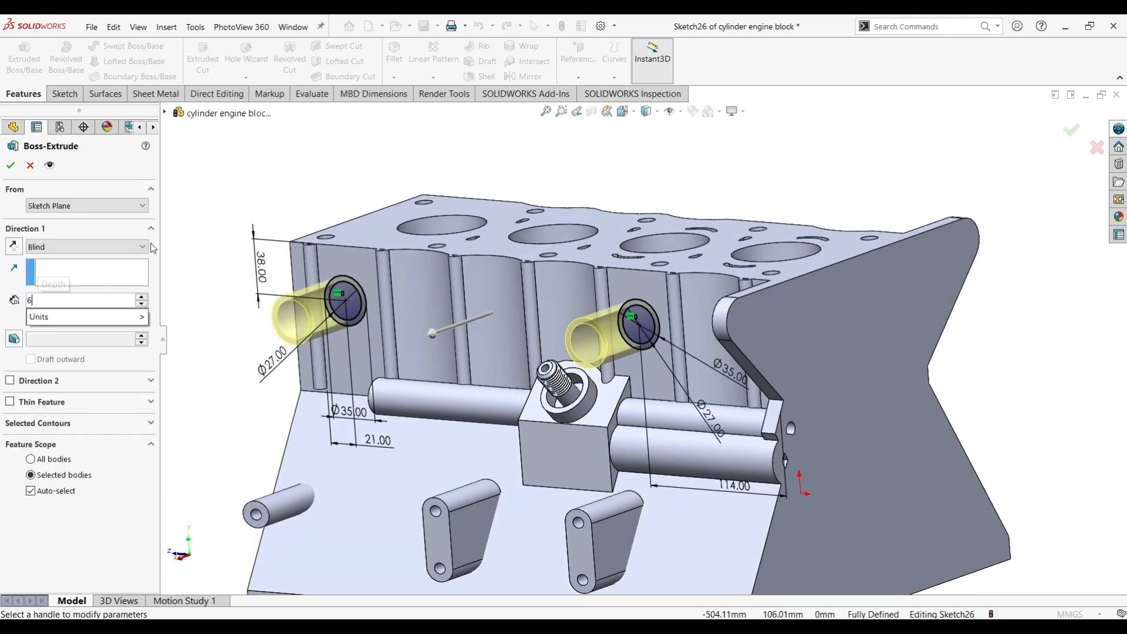
key(Return)
key(Return)
scroll(387, 314, down, 2)
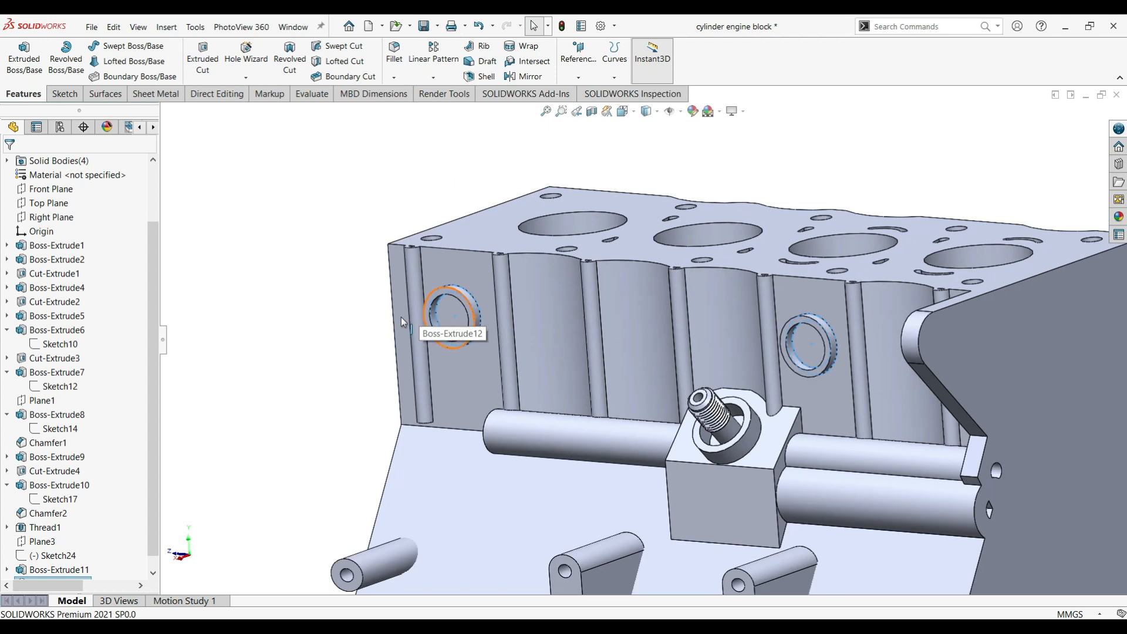
scroll(117, 492, down, 1)
- Edit the ring extrusion so its result is not merged with the block
double_click(46, 567)
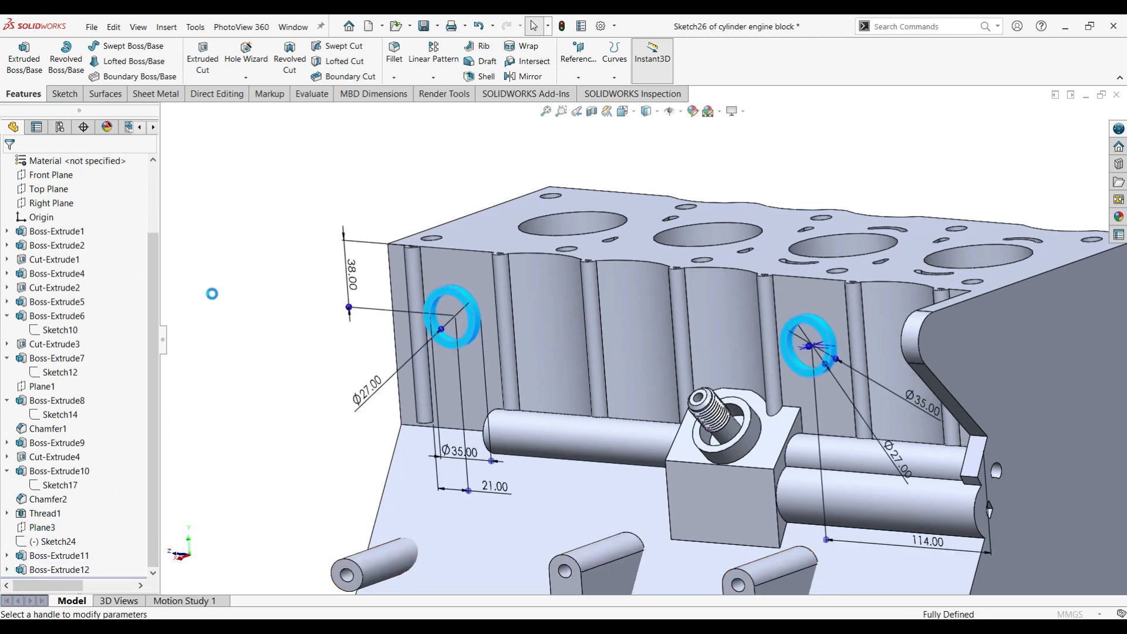
click(30, 319)
click(13, 166)
scroll(664, 337, up, 4)
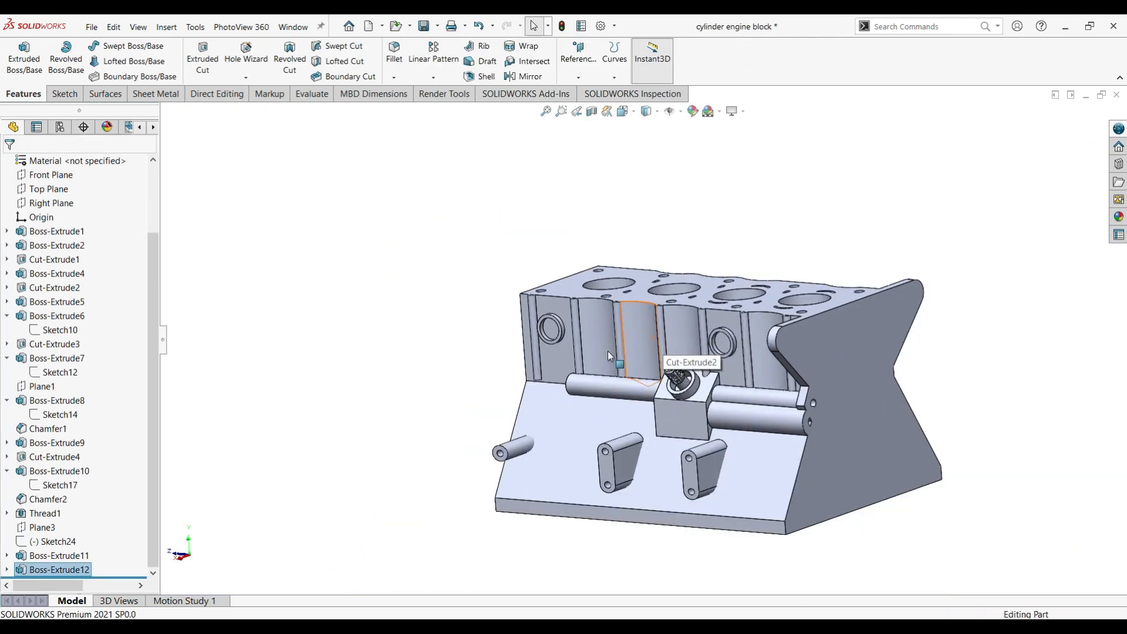
- Start a sketch on the flat upper side wall at the far end and convert the inner edges of both rings
scroll(608, 351, down, 3)
click(496, 327)
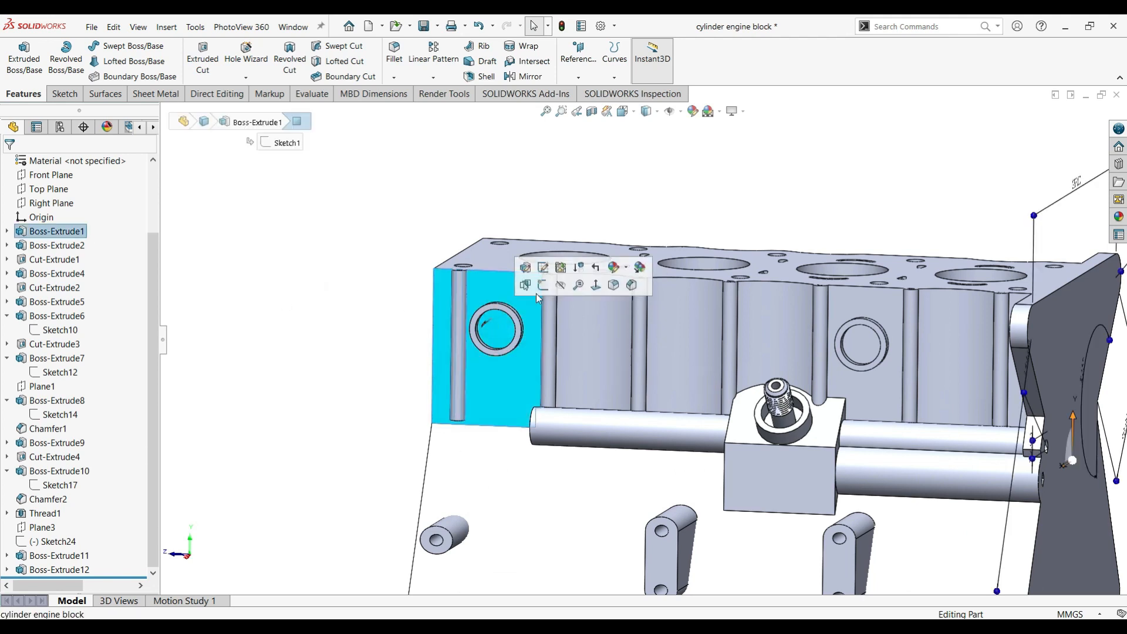
click(542, 286)
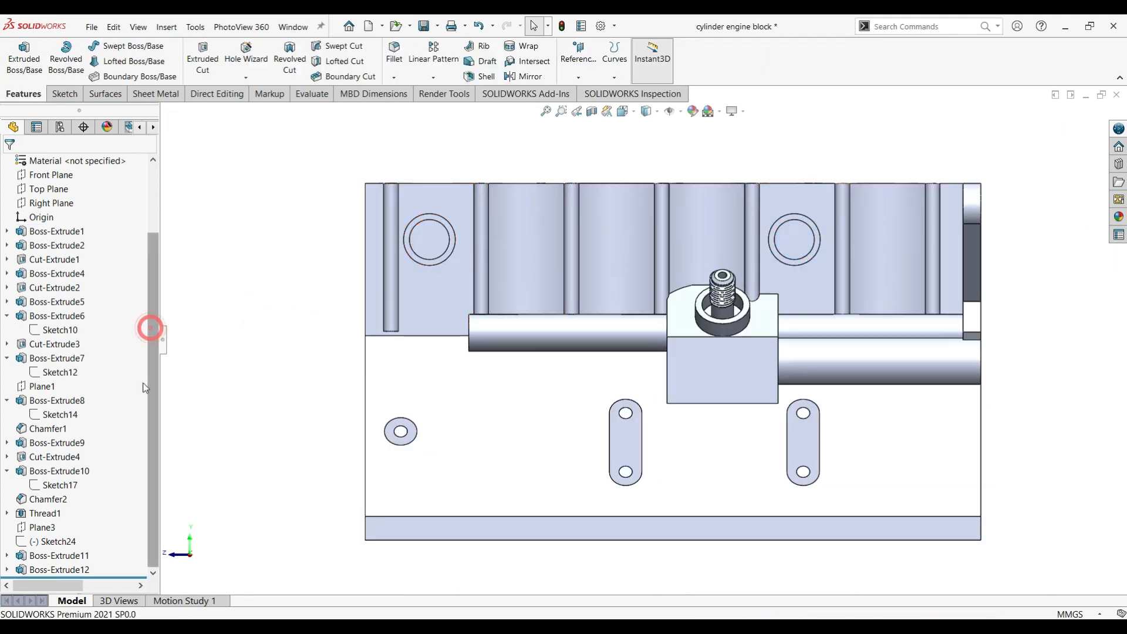
scroll(384, 223, down, 6)
click(534, 257)
scroll(593, 311, up, 5)
click(598, 319)
click(639, 281)
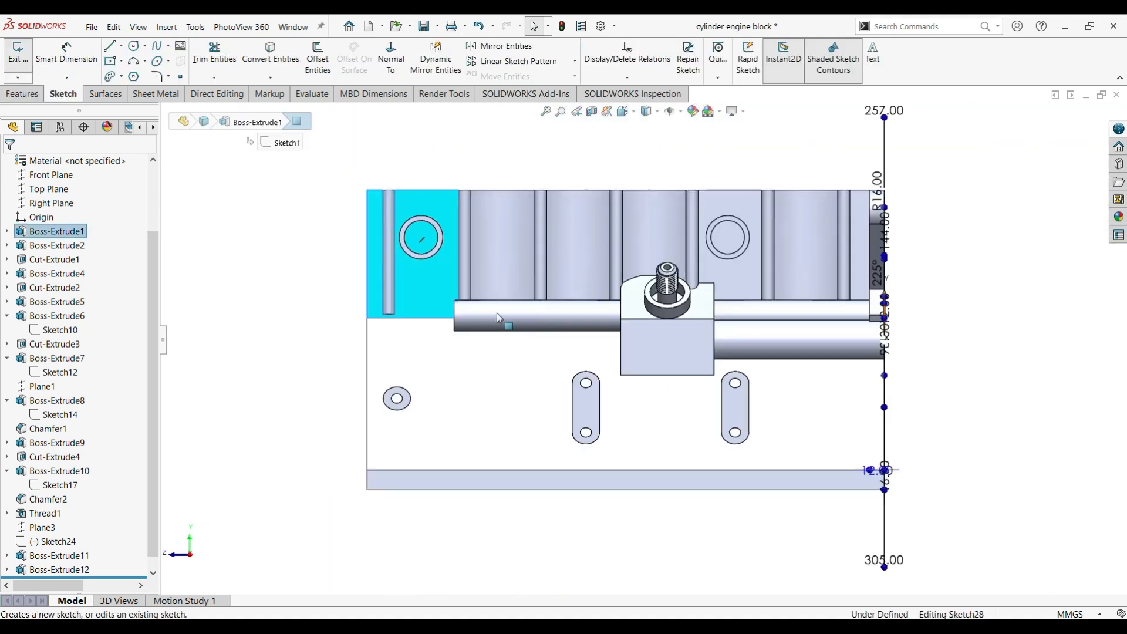
click(60, 569)
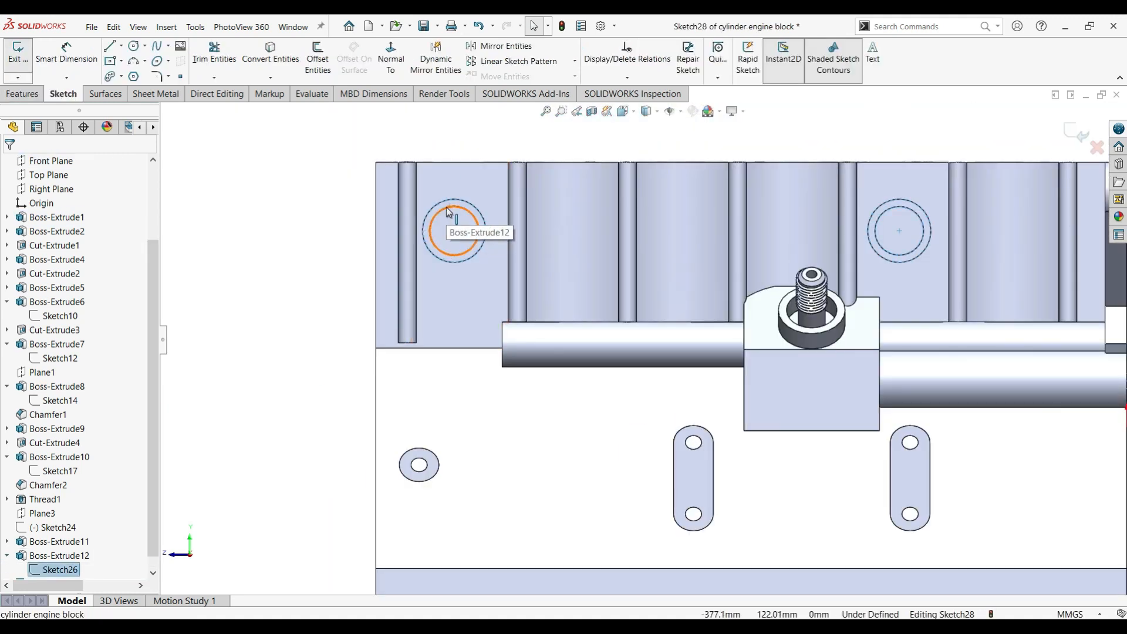
- Draw a concentric circle about 23 mm across inside each of the two converted ring edges
click(134, 46)
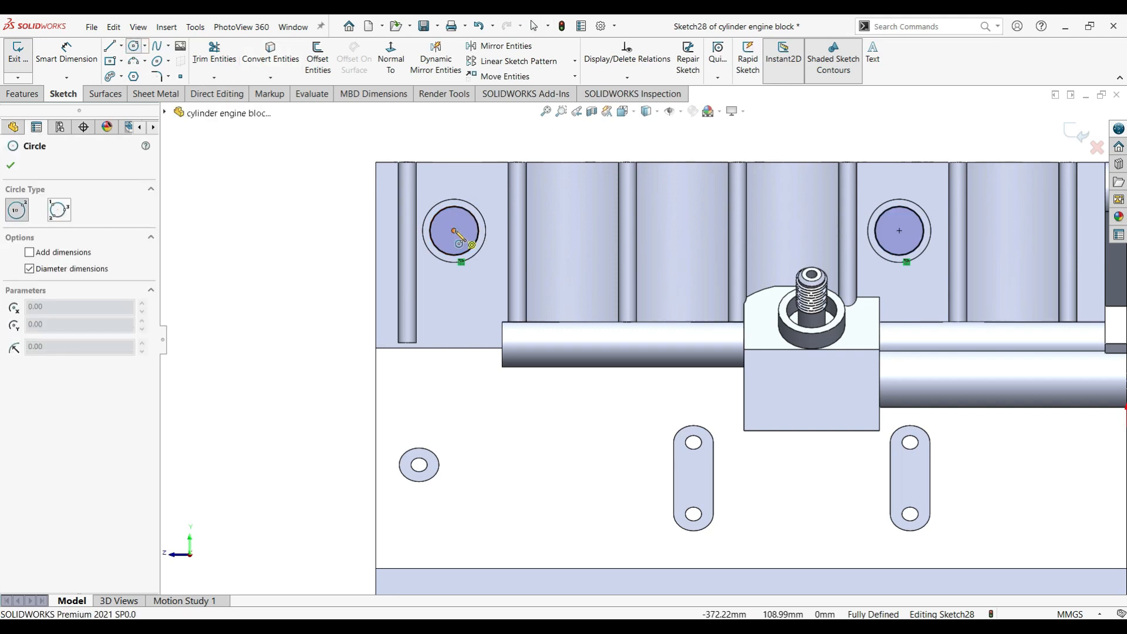
click(454, 230)
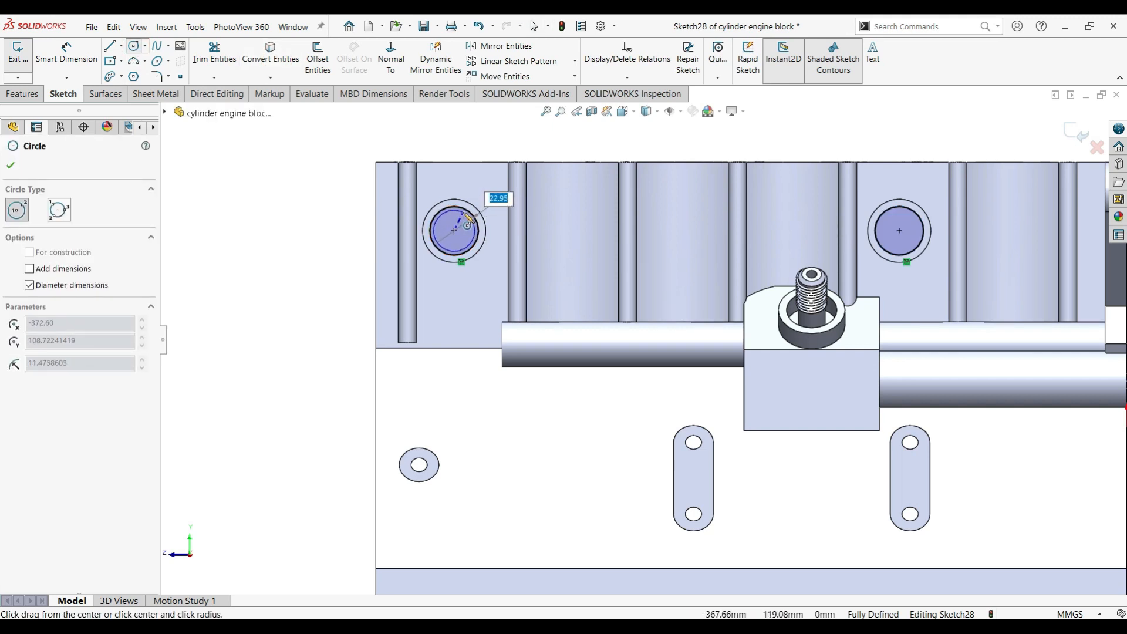
click(464, 213)
click(899, 230)
click(909, 213)
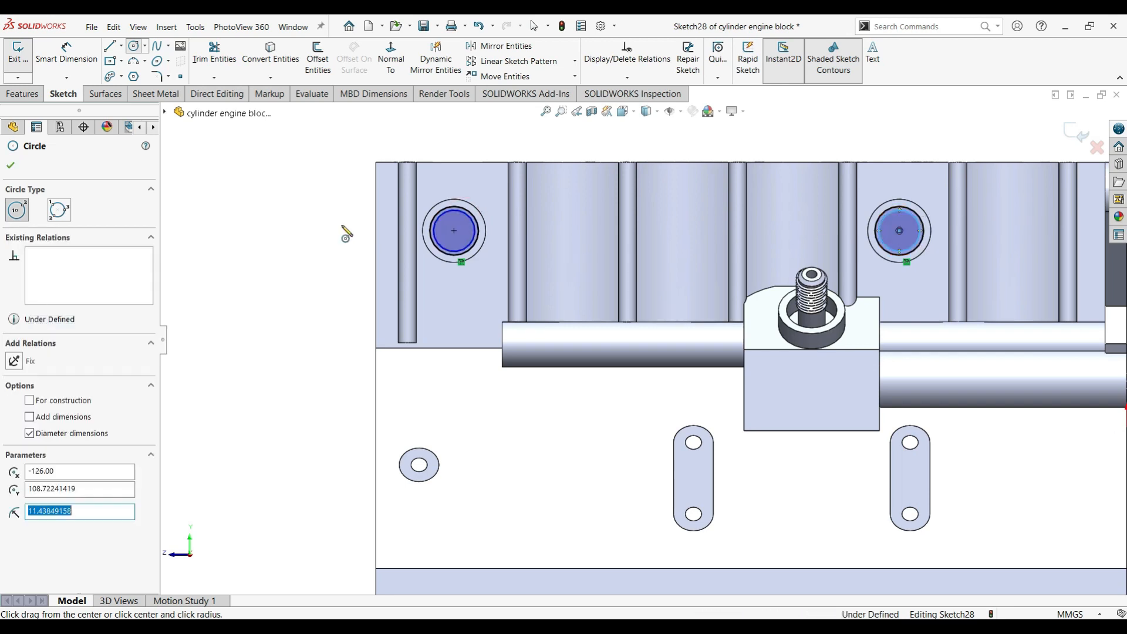
- Dimension the new inner circle of the far-end ring to 22 mm diameter
click(67, 54)
scroll(458, 268, down, 4)
click(480, 224)
click(234, 275)
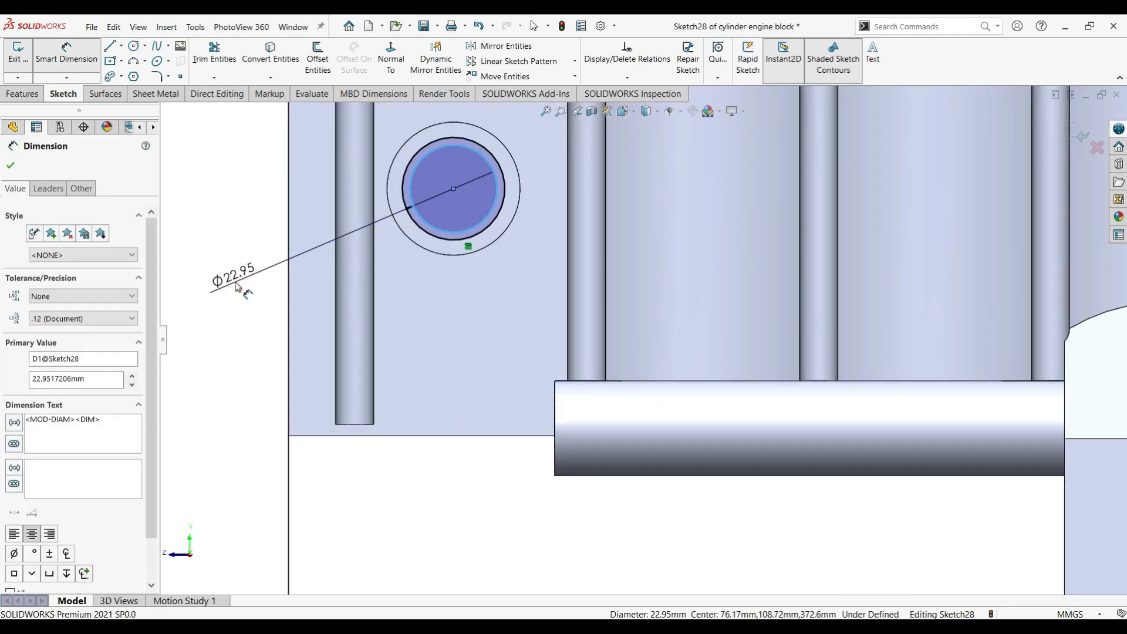
text(22)
click(187, 263)
scroll(868, 340, up, 5)
- Dimension the new inner circle of the ring beyond the side boss to 22 mm diameter
scroll(908, 338, down, 3)
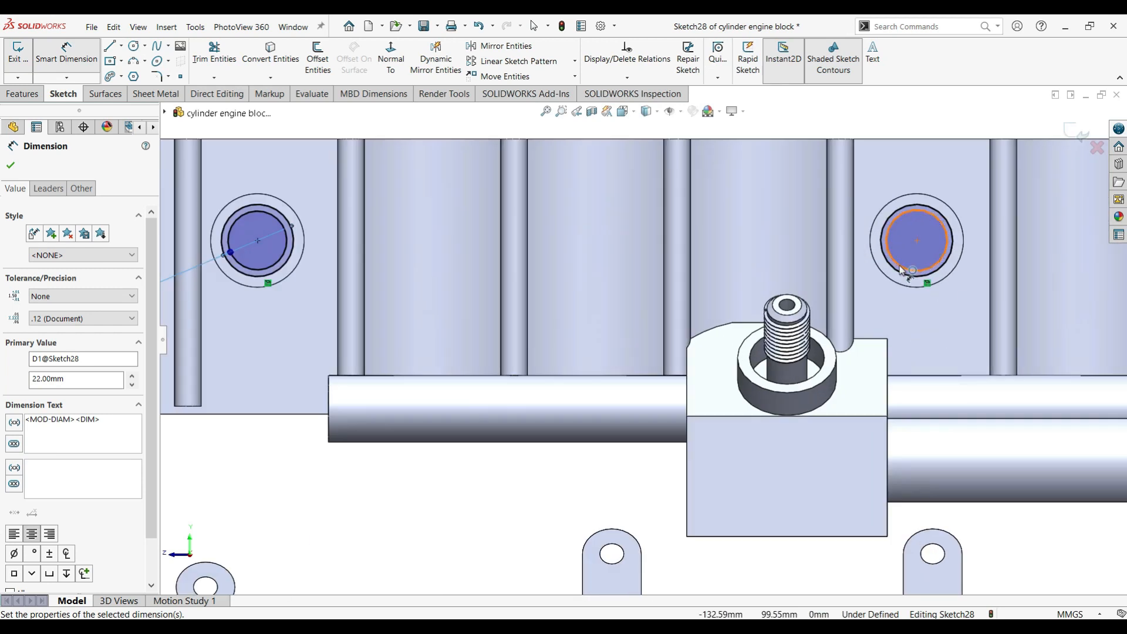
click(903, 267)
click(770, 126)
text(22)
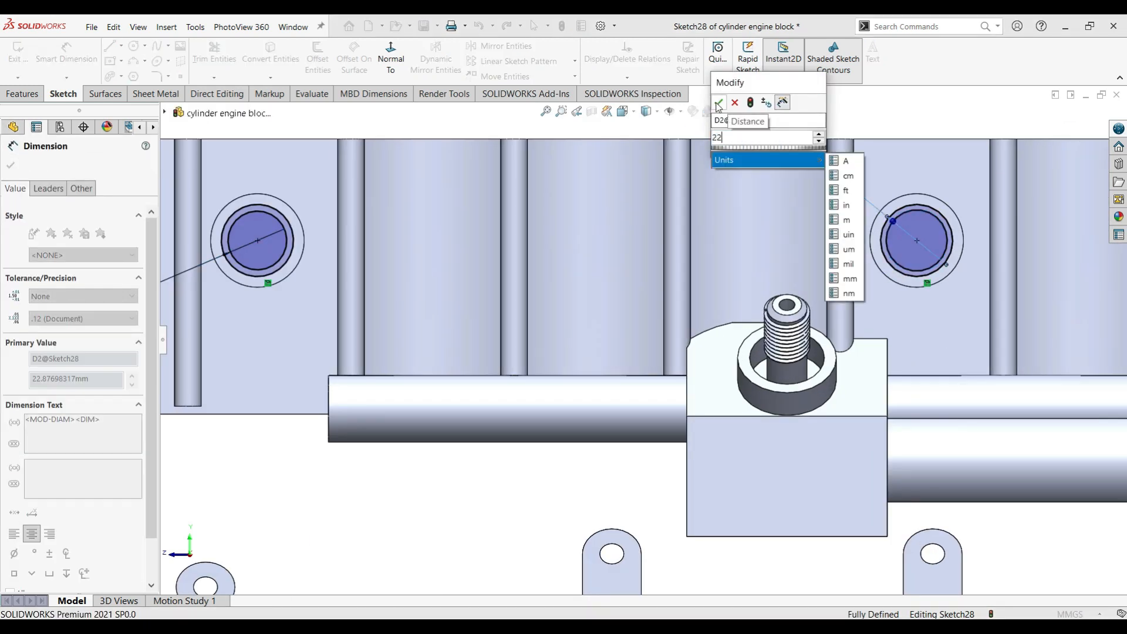
key(Return)
scroll(569, 279, up, 3)
key(Escape)
- Extrude the two inner ring profiles 7 mm outward from the upper side wall
click(24, 94)
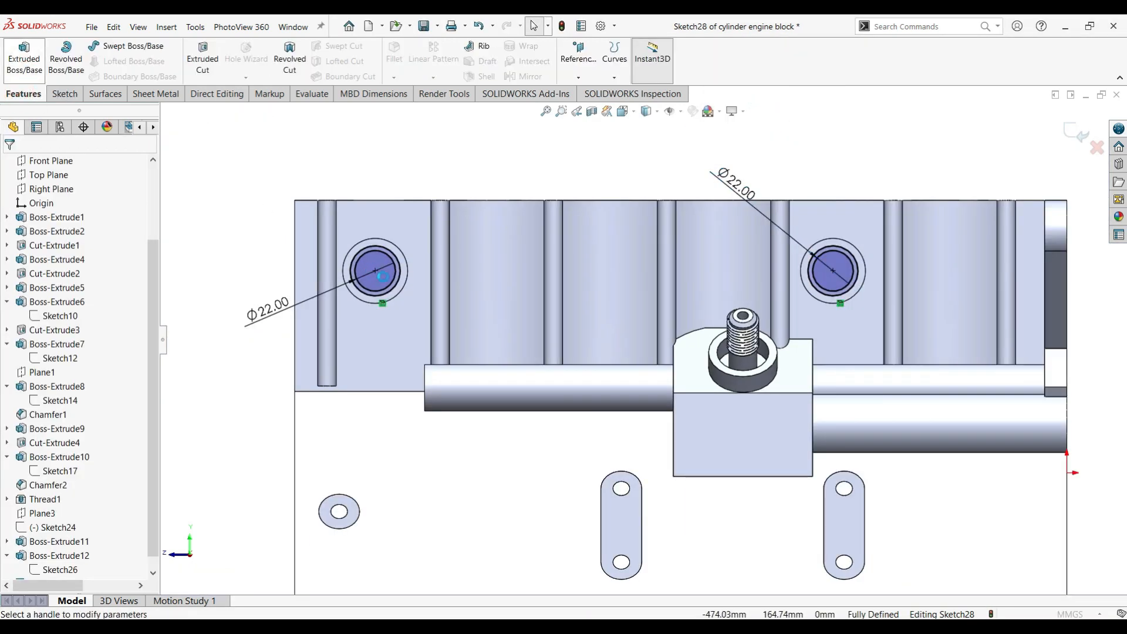
click(25, 58)
key(Return)
scroll(680, 322, up, 2)
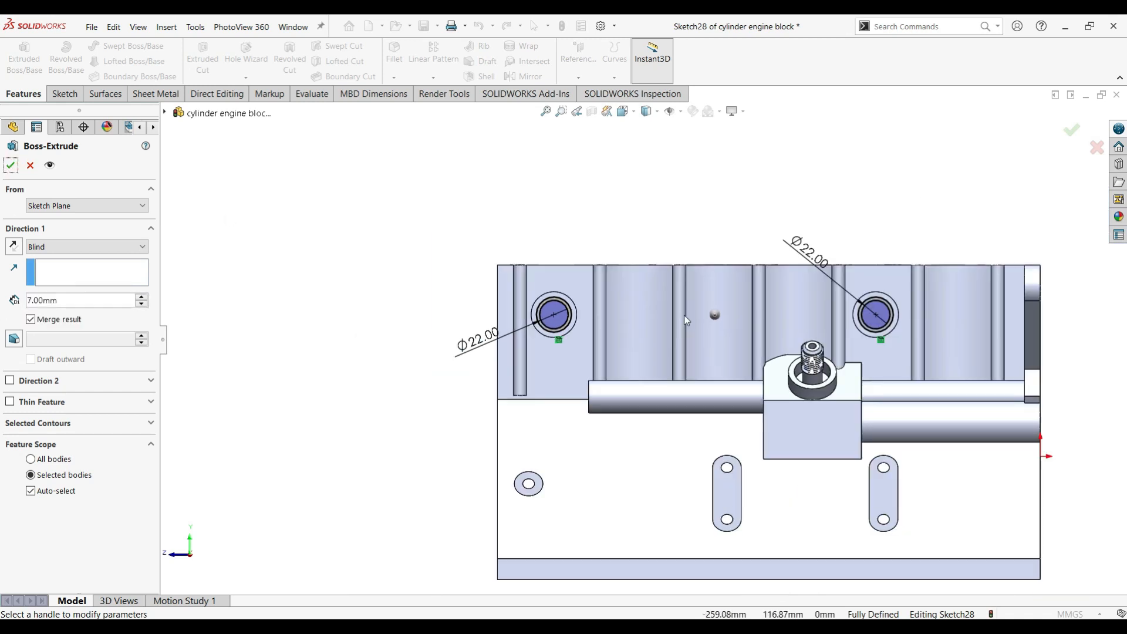
middle_drag(684, 320, 610, 374)
click(10, 165)
- Edit the inner ring extrusion to turn off merging its result with neighbouring bodies
drag(151, 382, 149, 435)
click(57, 570)
click(30, 532)
key(Return)
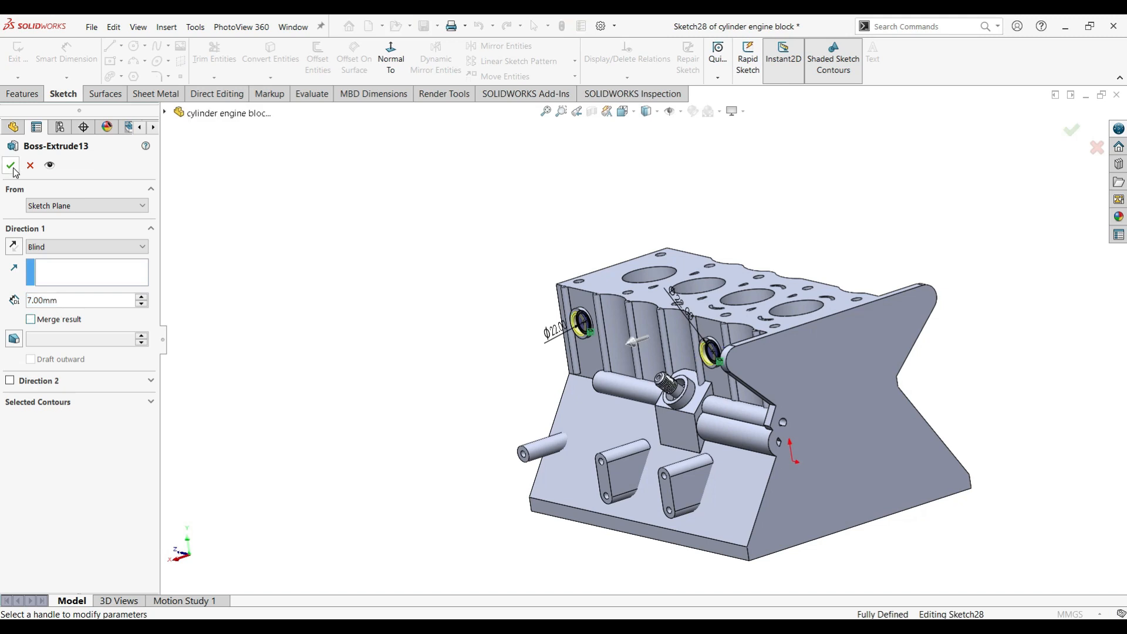
- Inspect the nested rings on the upper side wall and the whole block from several angles
scroll(614, 341, down, 6)
scroll(751, 381, up, 2)
middle_drag(752, 396, 779, 426)
scroll(772, 392, up, 2)
scroll(771, 392, up, 4)
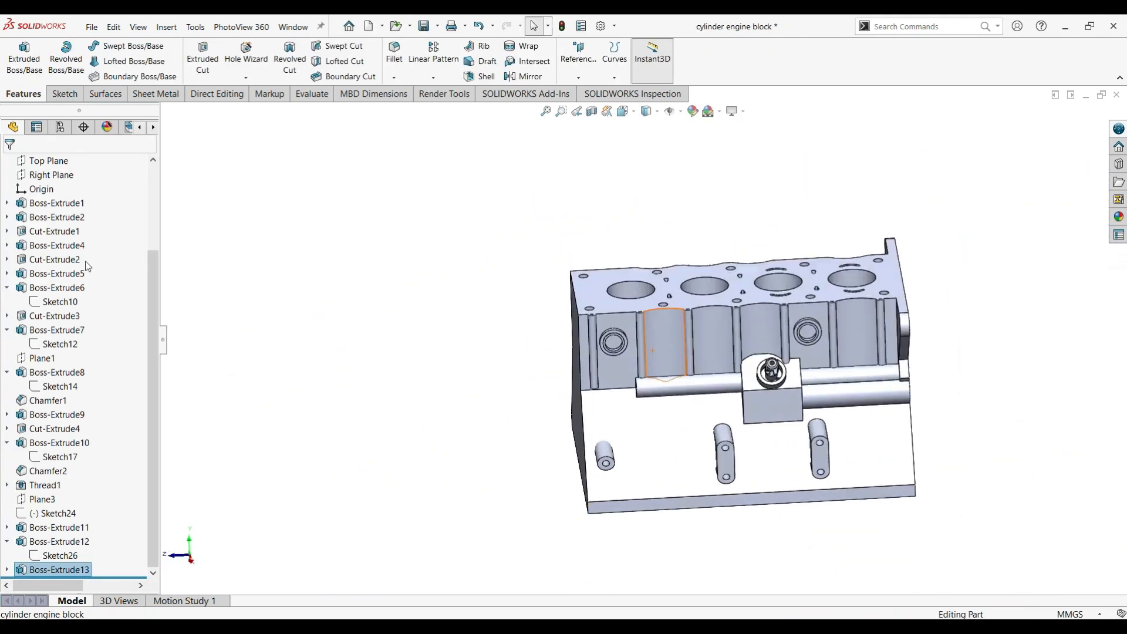
scroll(64, 246, up, 2)
click(53, 258)
middle_drag(184, 289, 277, 259)
click(345, 277)
scroll(277, 259, up, 4)
- Start a body mirror and select the two slotted bosses and the round boss on the sloping face
click(434, 79)
click(437, 119)
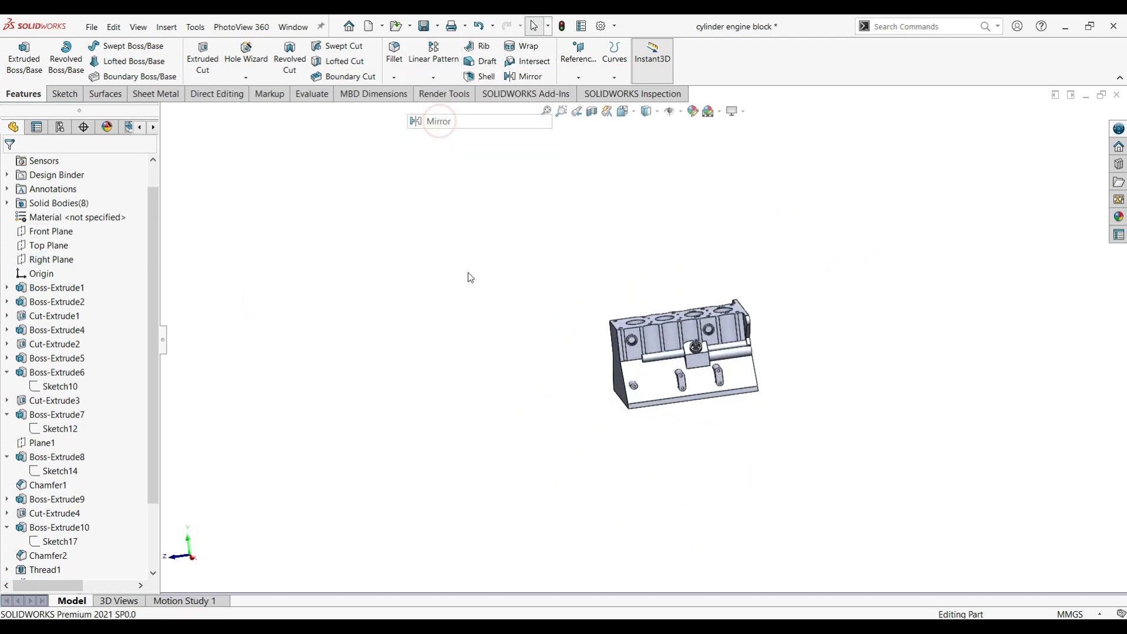
scroll(135, 326, down, 1)
click(51, 308)
scroll(563, 376, down, 2)
scroll(713, 390, up, 1)
scroll(812, 378, down, 4)
middle_drag(812, 379, 786, 381)
click(729, 276)
click(472, 301)
- Add the outer and inner ring bodies at both positions on the upper side wall to the bodies to mirror
click(471, 153)
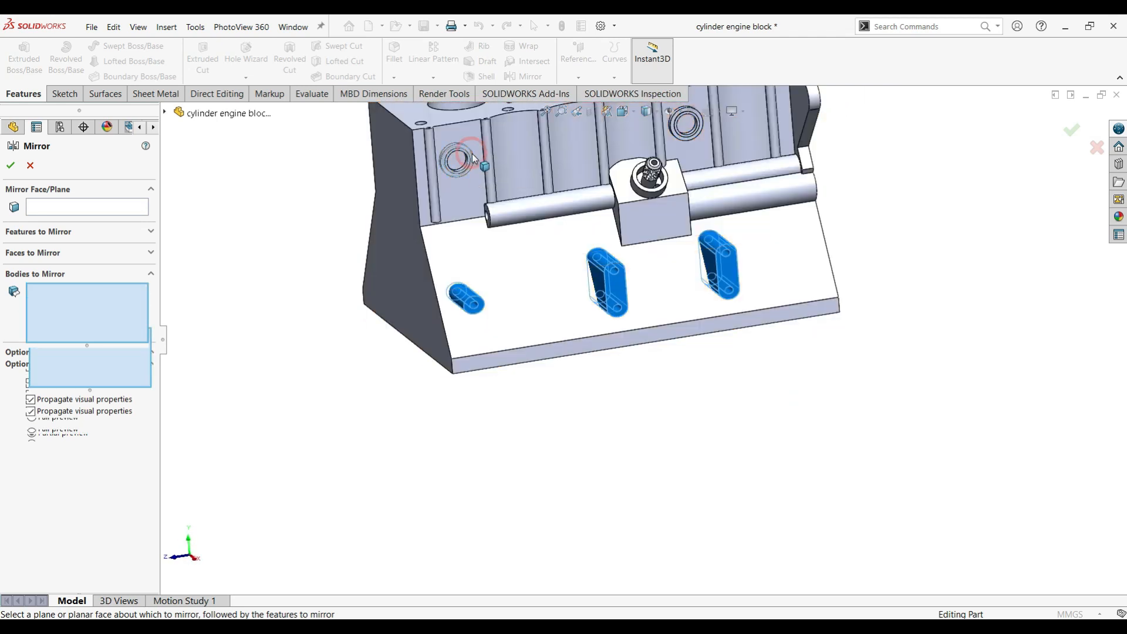
scroll(474, 159, down, 5)
click(920, 147)
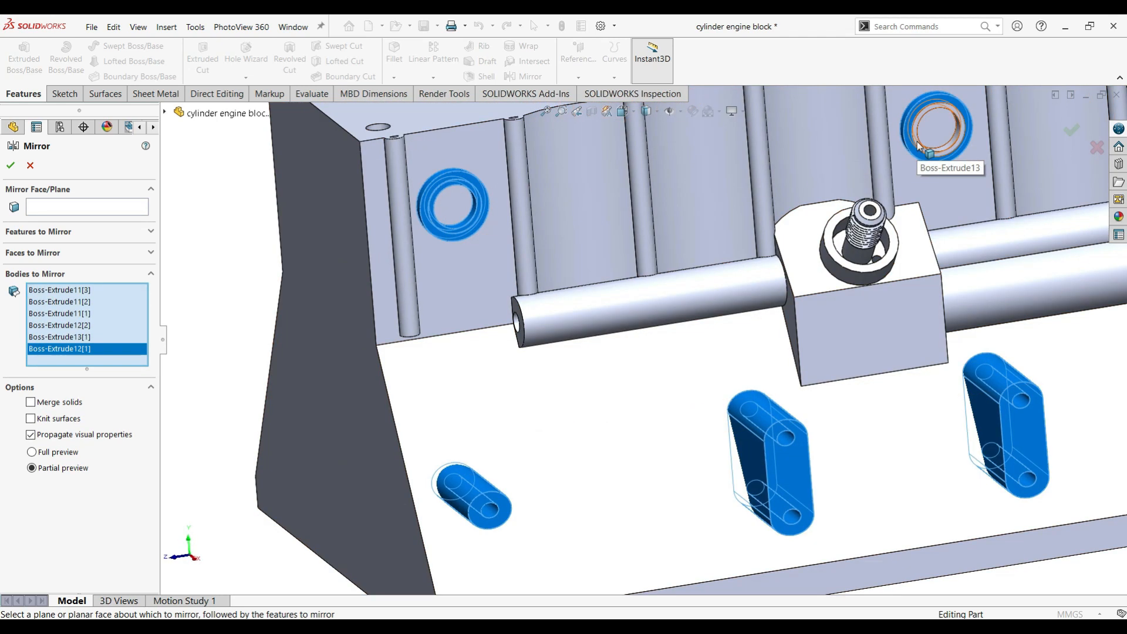
click(919, 145)
- Mirror the selected boss and ring bodies about the Right Plane
scroll(685, 322, up, 5)
middle_drag(684, 323, 472, 347)
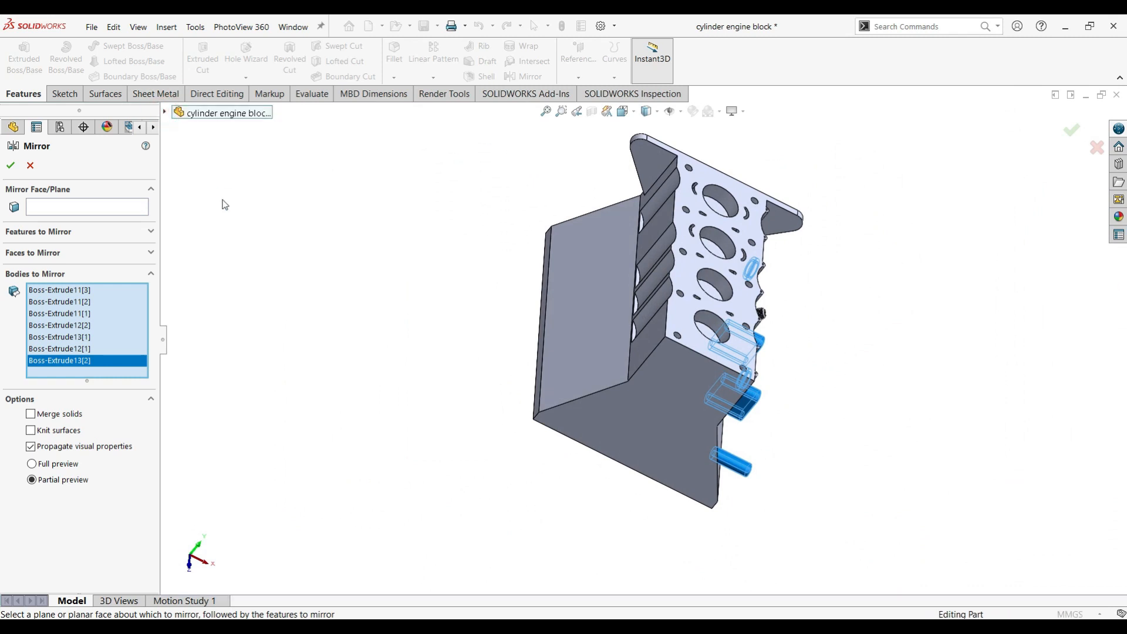
key(c)
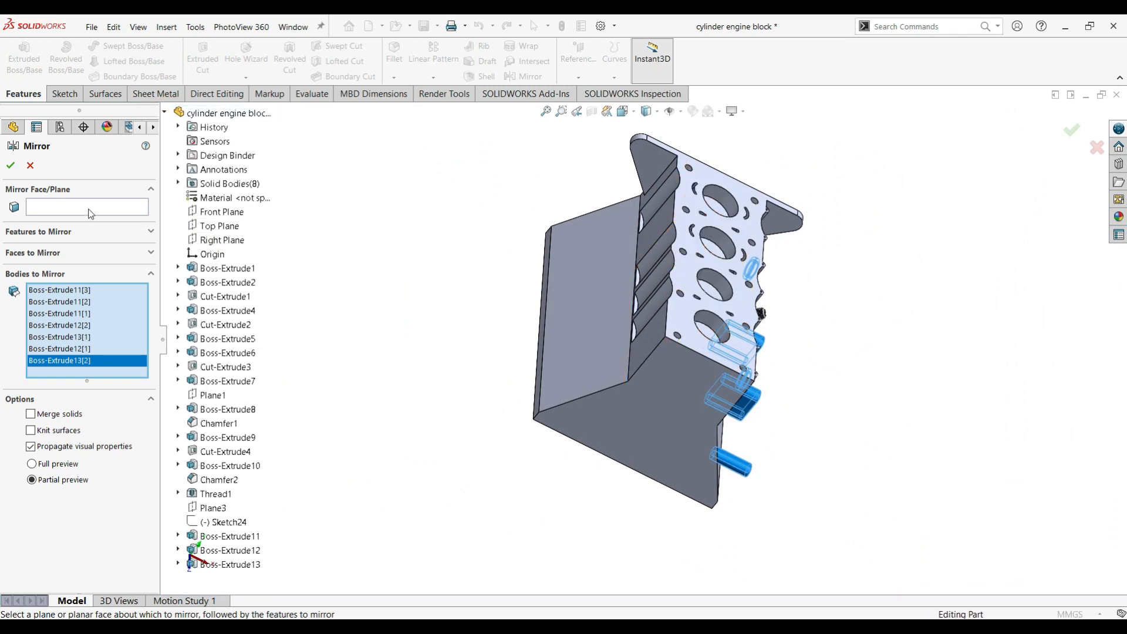
click(89, 213)
click(215, 240)
middle_drag(326, 241, 323, 176)
click(12, 166)
- Sketch a three-point arc of about 25 mm radius on the plain end face, from the vertical wall edge to the sloping edge
mouse_move(416, 234)
middle_down()
mouse_move(422, 280)
mouse_move(315, 252)
mouse_move(529, 377)
mouse_move(359, 521)
mouse_move(734, 397)
mouse_move(839, 486)
mouse_move(749, 312)
mouse_move(682, 380)
mouse_move(767, 372)
mouse_move(763, 351)
middle_up()
click(638, 327)
click(691, 289)
scroll(810, 304, down, 2)
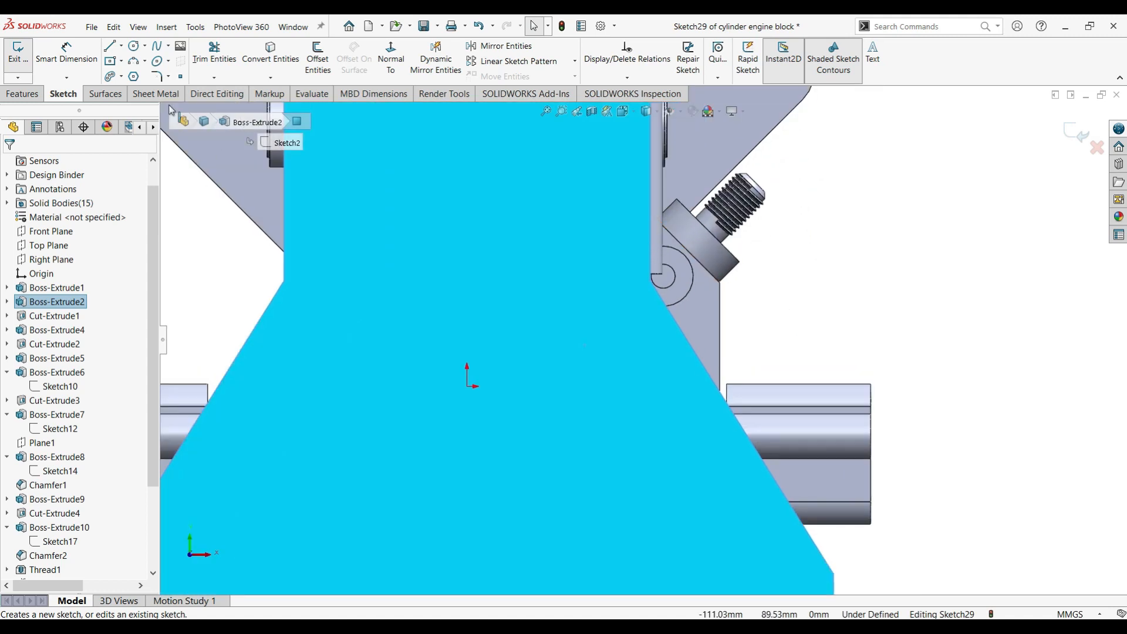
click(651, 241)
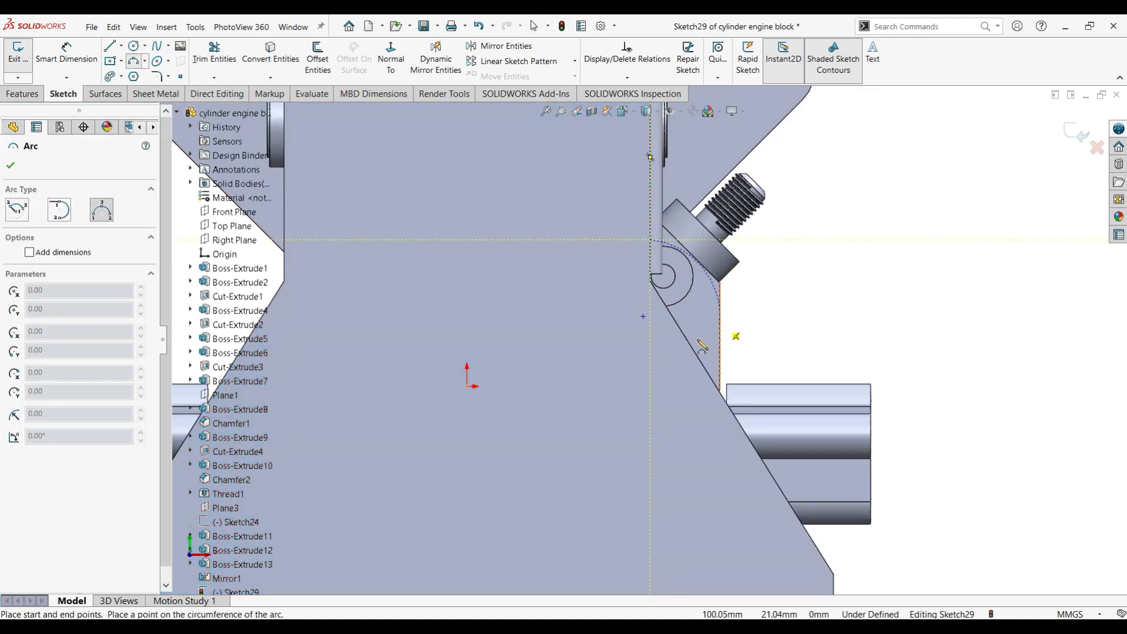
click(706, 315)
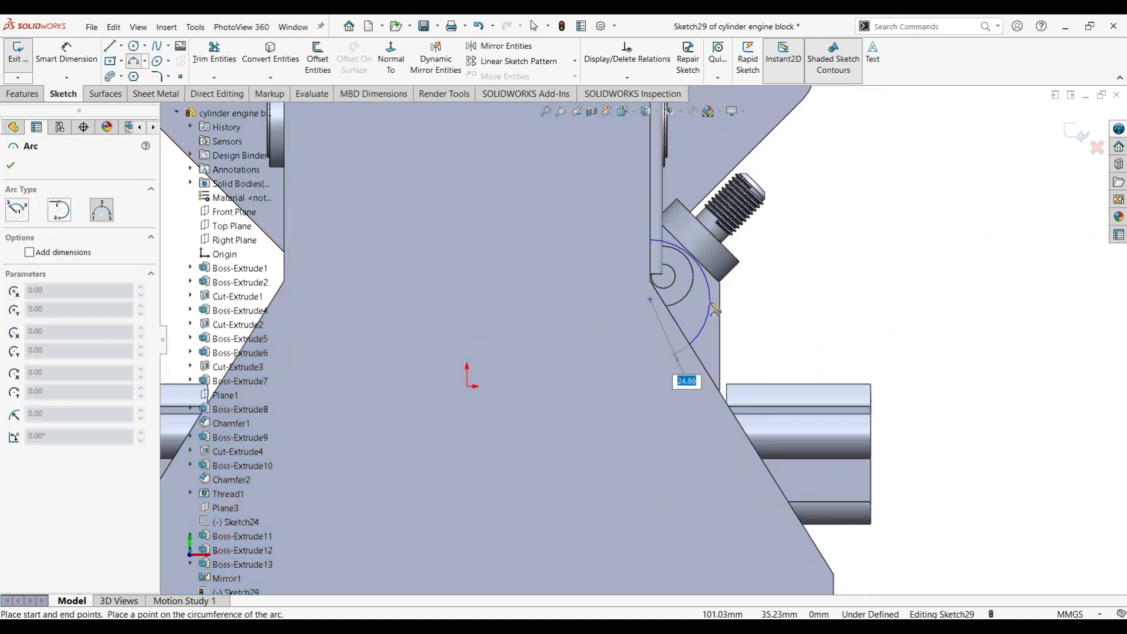
key(Escape)
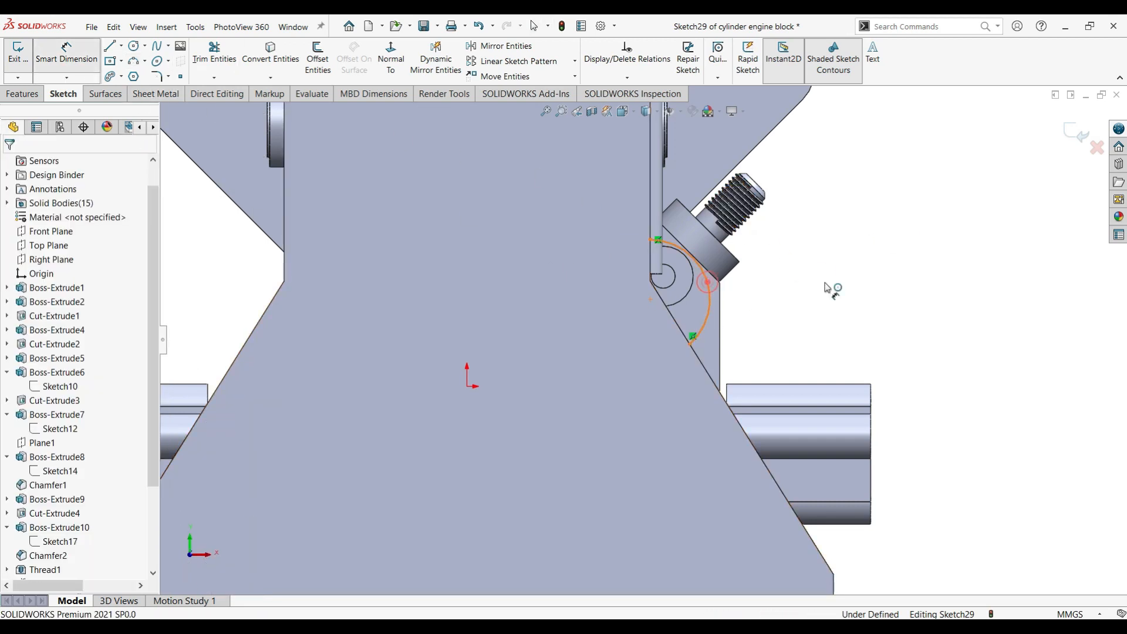
- Set the arc's radius to 25 mm and trim the converted block edges to close the half-round profile
click(929, 274)
text(25)
key(Return)
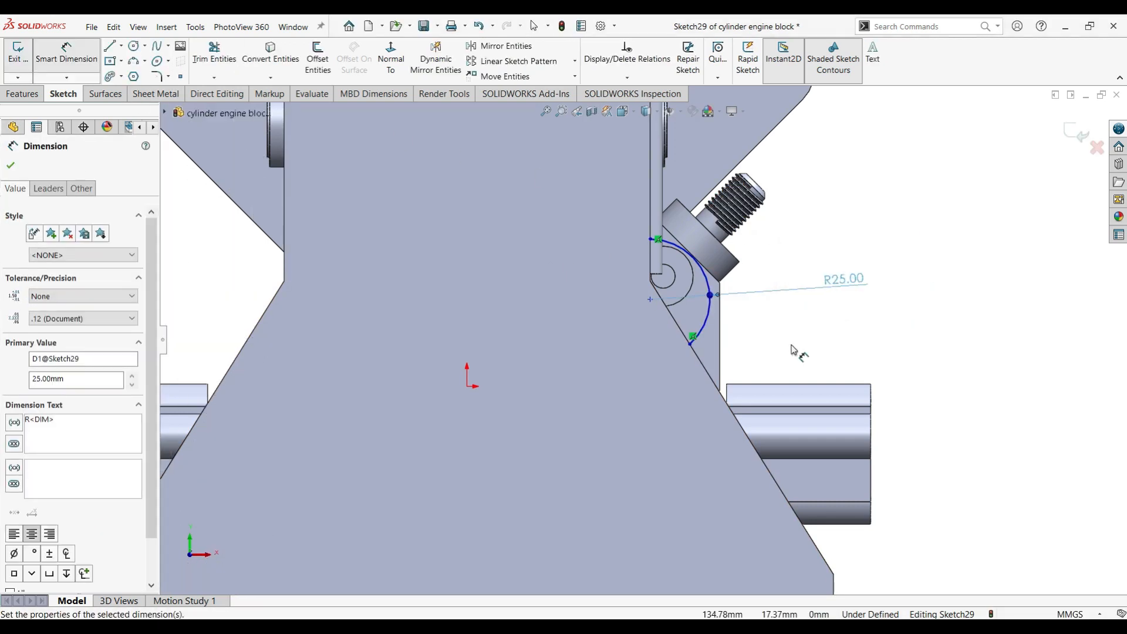
key(Escape)
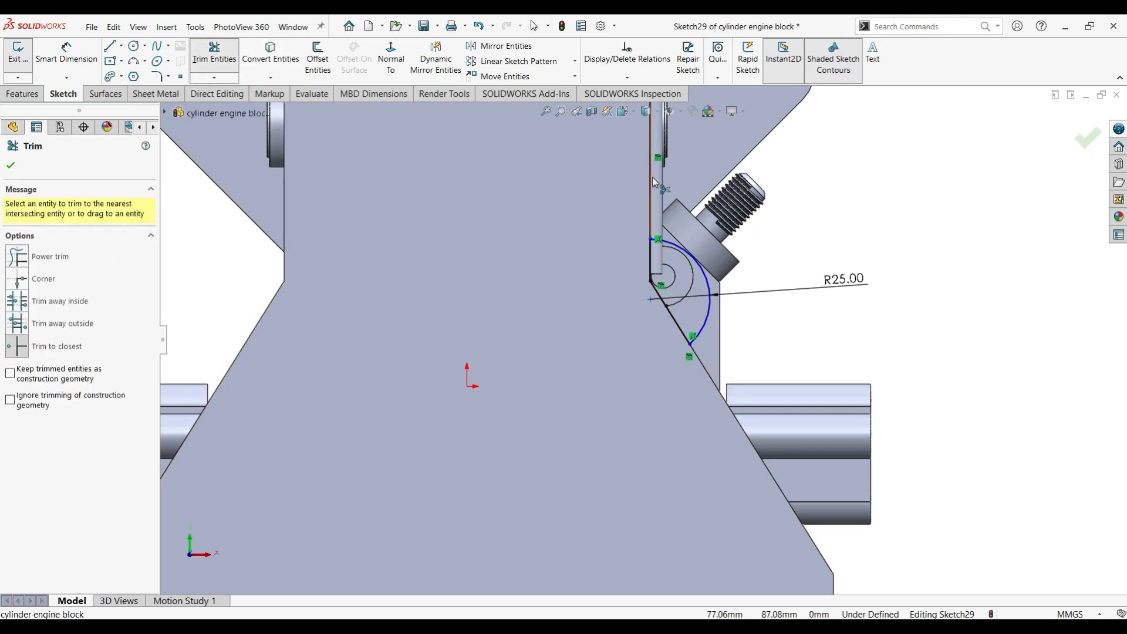
click(11, 165)
- Extrude the half-round profile 205 mm along the side wall
scroll(643, 331, up, 1)
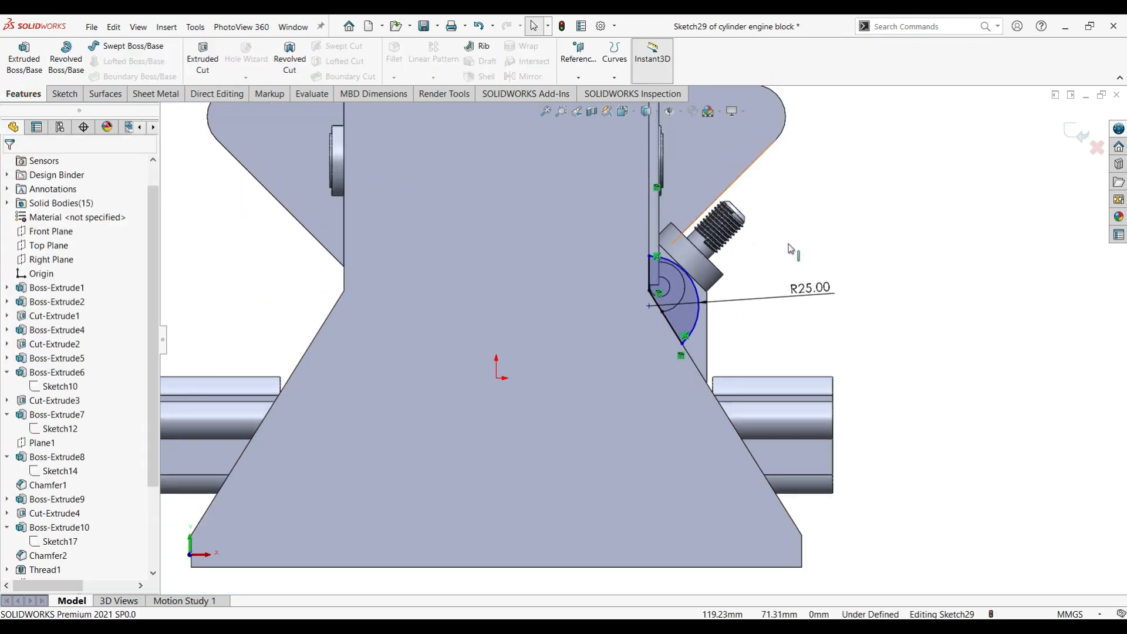
scroll(819, 240, up, 1)
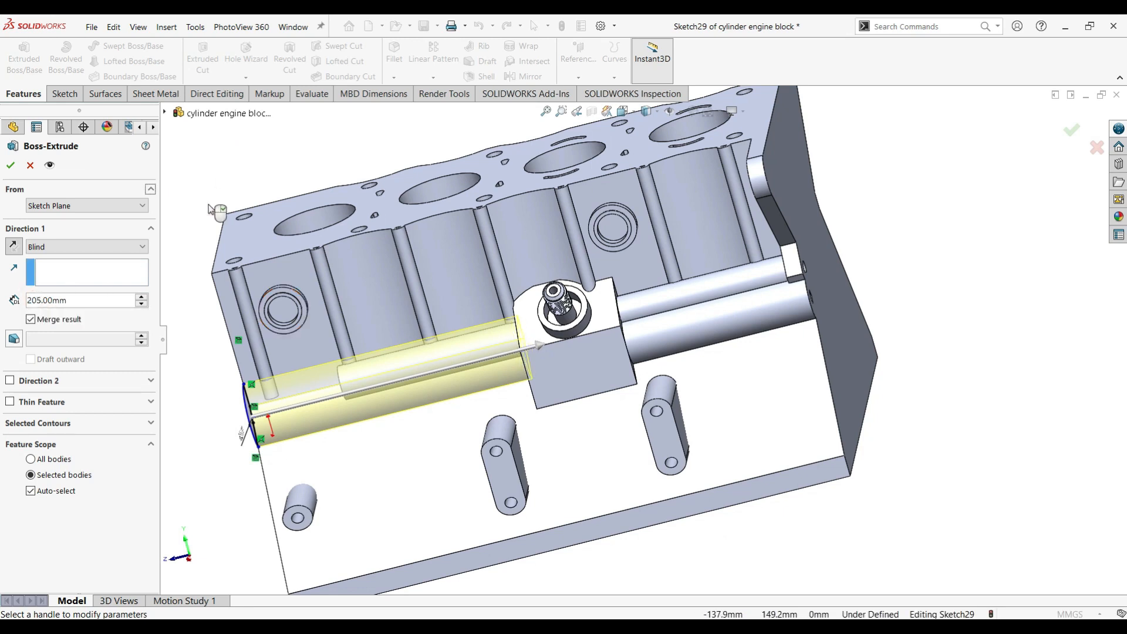
click(10, 165)
- Edit the half-round extrusion to turn off merging its result with the block
middle_drag(354, 360, 411, 282)
middle_drag(654, 340, 716, 376)
scroll(669, 352, up, 3)
click(564, 338)
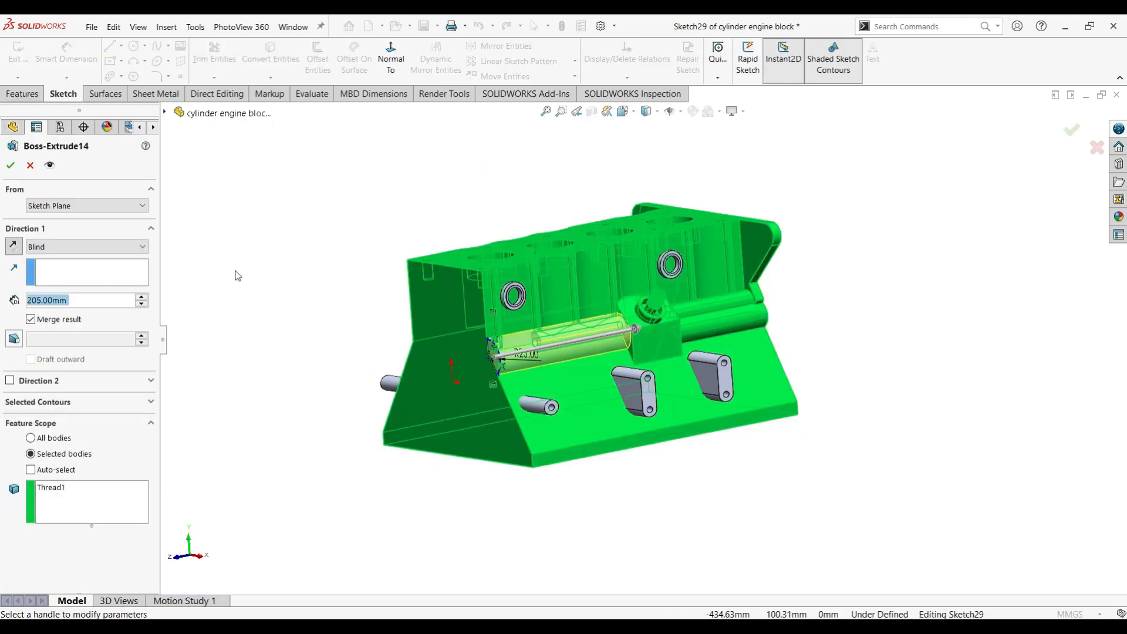
key(Return)
- Mirror the half-round body about the Right Plane to the opposite side wall
scroll(876, 346, up, 1)
middle_drag(876, 347, 320, 252)
scroll(810, 352, up, 1)
click(523, 77)
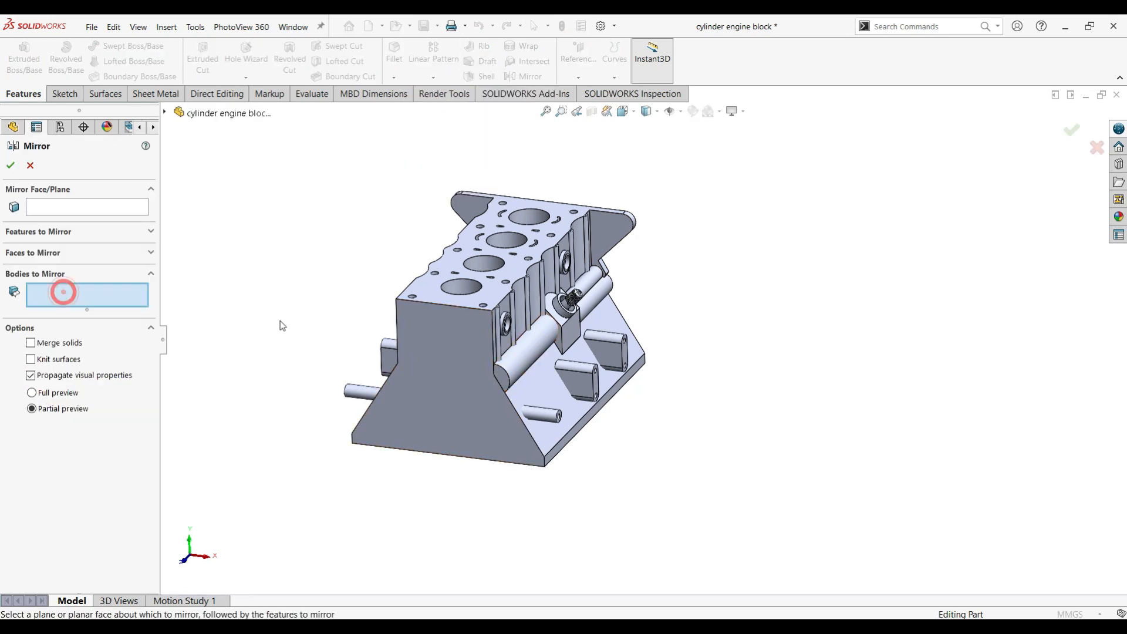
middle_drag(700, 373, 804, 375)
click(81, 208)
click(165, 112)
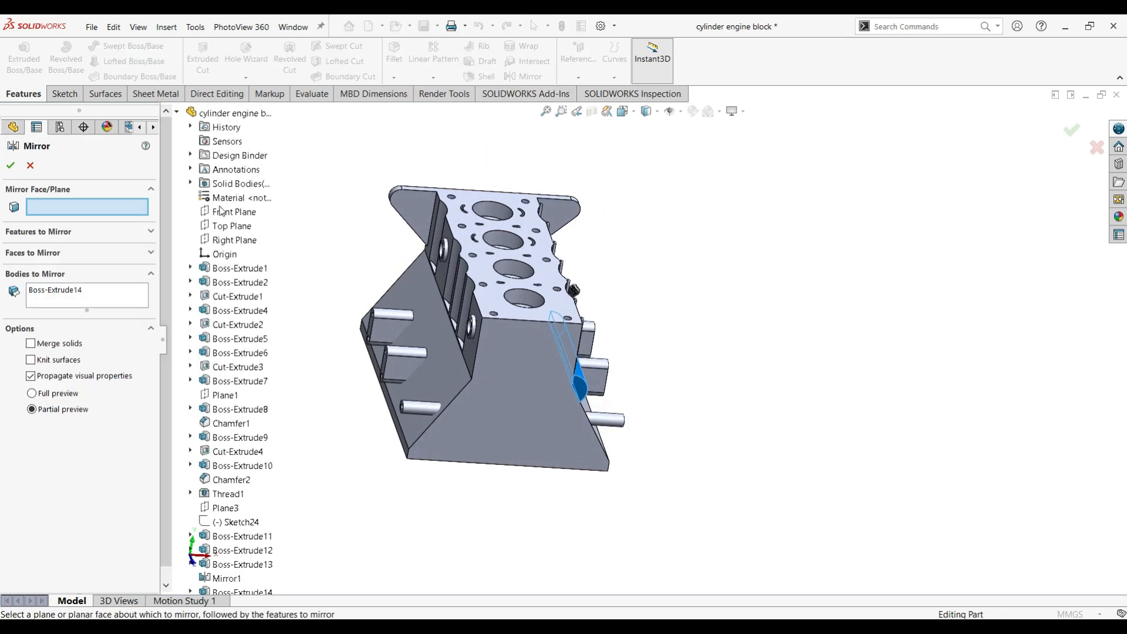
click(30, 165)
- Start a sketch on the inner end face of the mirrored half-round bar and convert its outline
mouse_move(671, 259)
middle_down()
mouse_move(773, 374)
mouse_move(868, 352)
middle_up()
click(509, 380)
click(559, 338)
click(270, 54)
scroll(922, 294, up, 3)
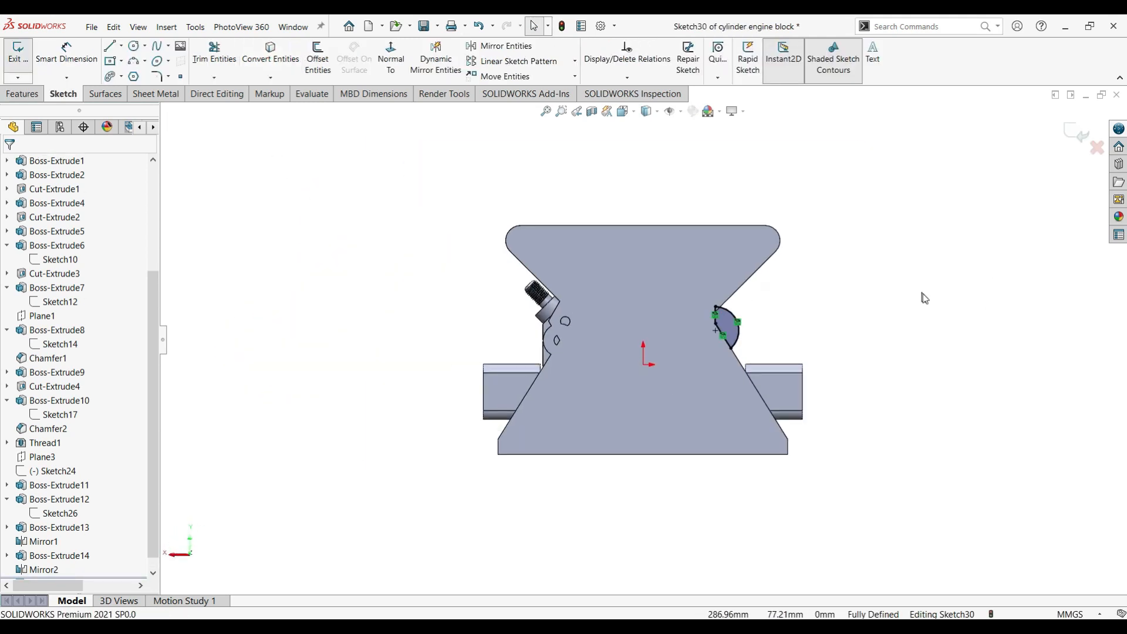
middle_drag(922, 293, 813, 326)
- Extrude the converted half-round outline along the side wall up to the block's flanged end
click(24, 94)
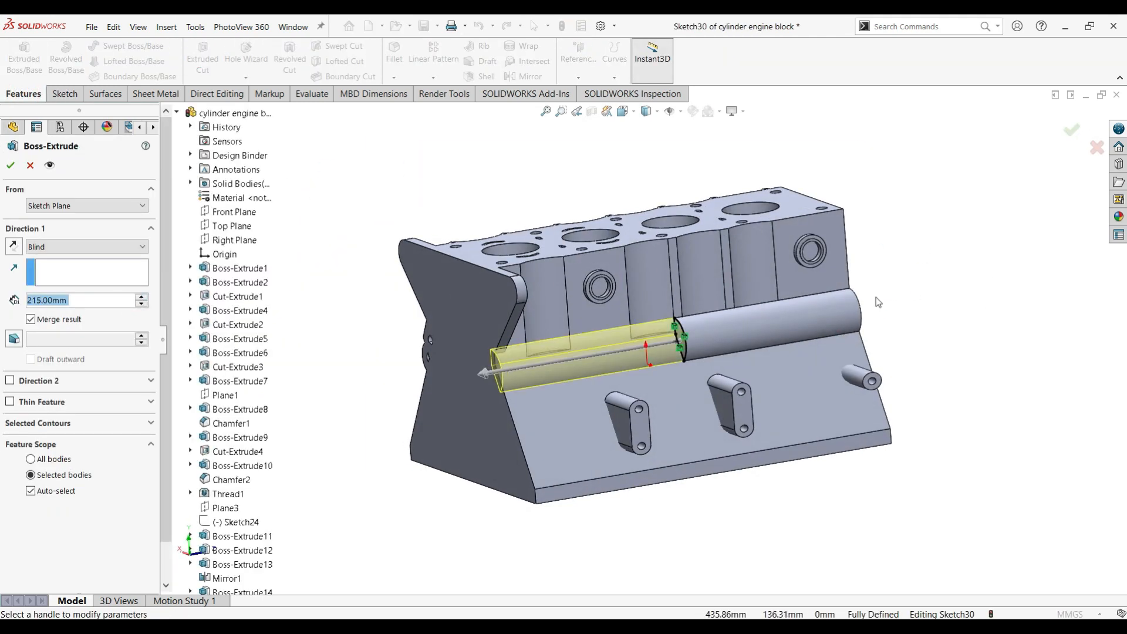
scroll(537, 367, down, 5)
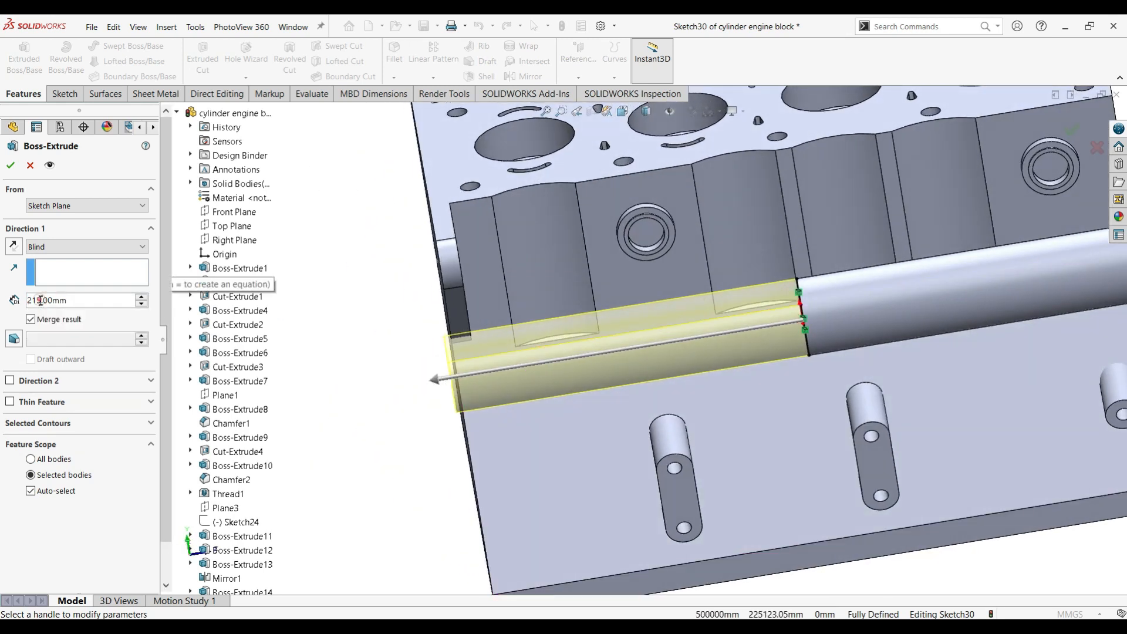
key(Return)
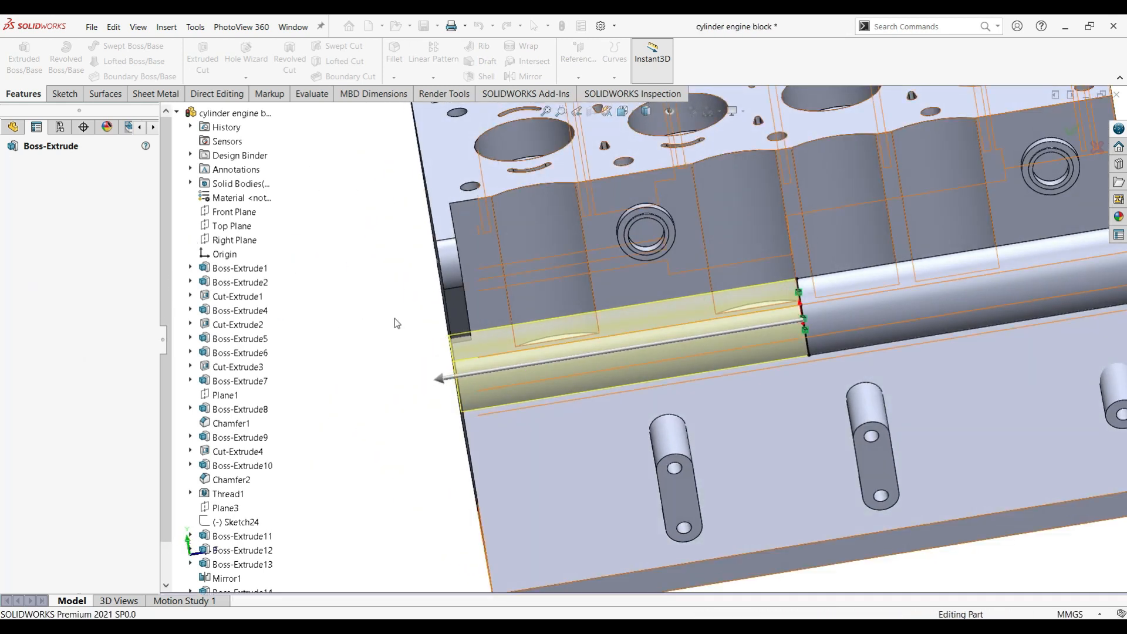
- Start a sketch on the block's top face and convert the outlines of the four cylinder bores
scroll(394, 318, up, 6)
mouse_move(1018, 323)
middle_down()
mouse_move(1033, 270)
mouse_move(1043, 293)
mouse_move(685, 477)
mouse_move(858, 516)
mouse_move(956, 216)
mouse_move(919, 360)
mouse_move(868, 399)
middle_up()
click(744, 213)
click(767, 184)
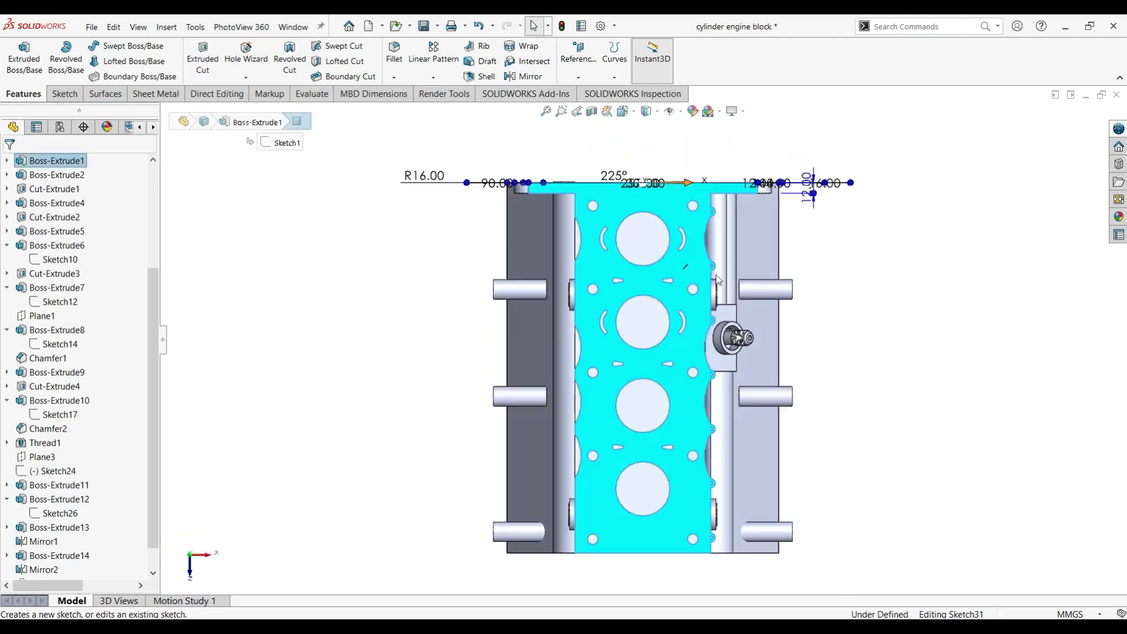
click(630, 492)
click(266, 63)
scroll(218, 222, up, 1)
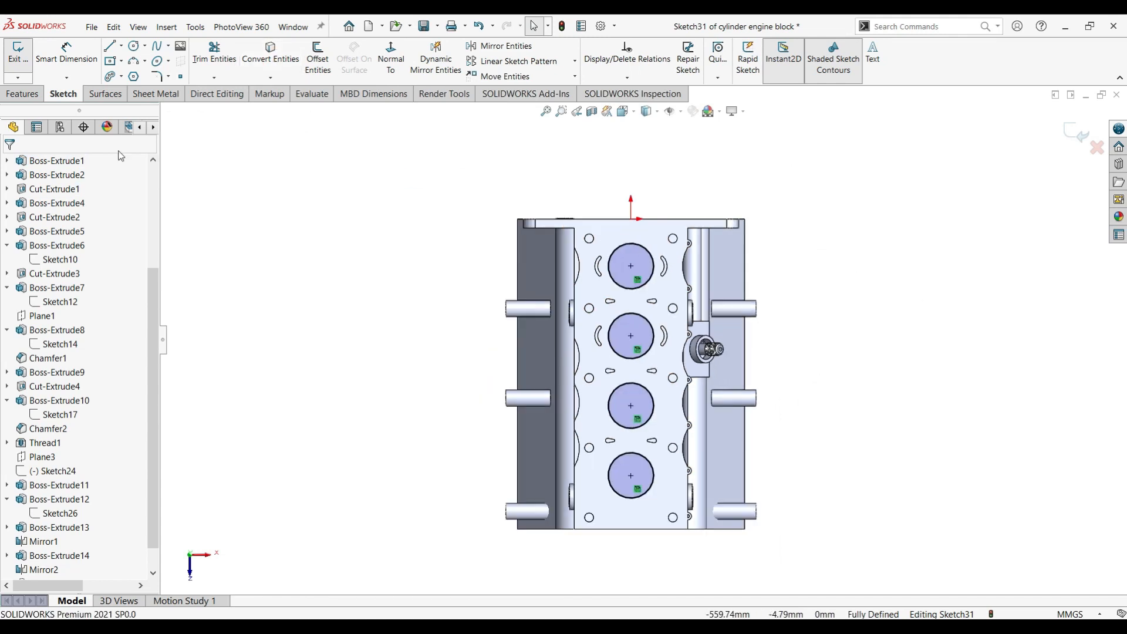
- Cut the four bore circles Through All so the cylinders pass through the whole block
click(22, 94)
click(203, 62)
click(142, 247)
click(88, 269)
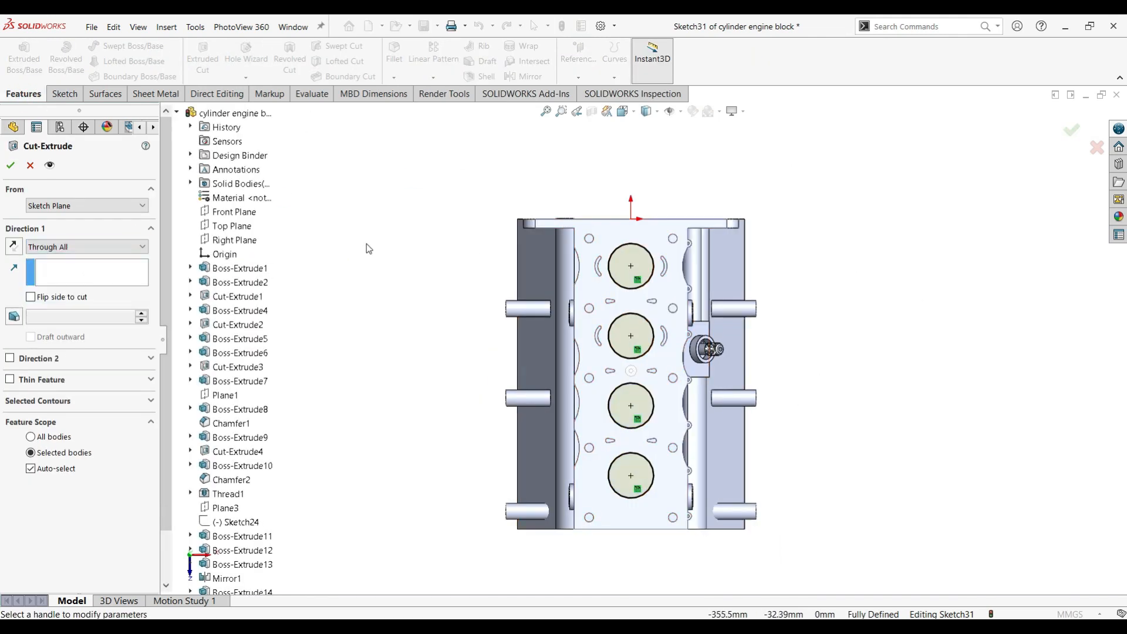
click(11, 165)
- Sketch a centre rectangle on the block's underside, centred on the bore nearest the flanged end
mouse_move(424, 300)
middle_down()
mouse_move(368, 254)
mouse_move(850, 312)
mouse_move(878, 300)
mouse_move(798, 292)
middle_up()
click(618, 353)
click(639, 317)
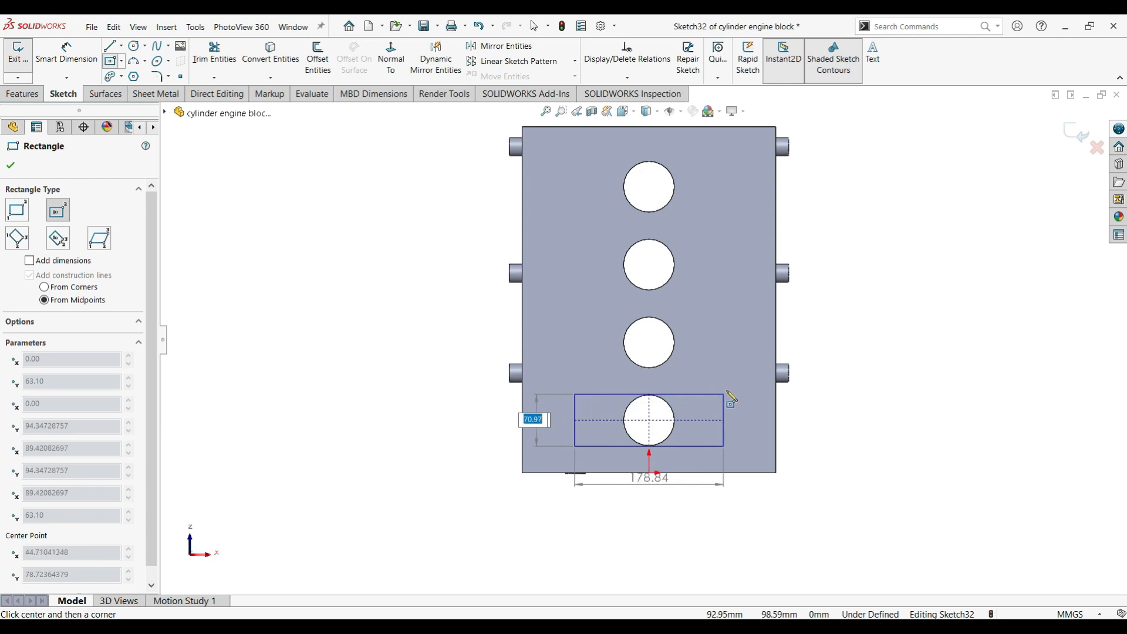
click(739, 388)
key(Escape)
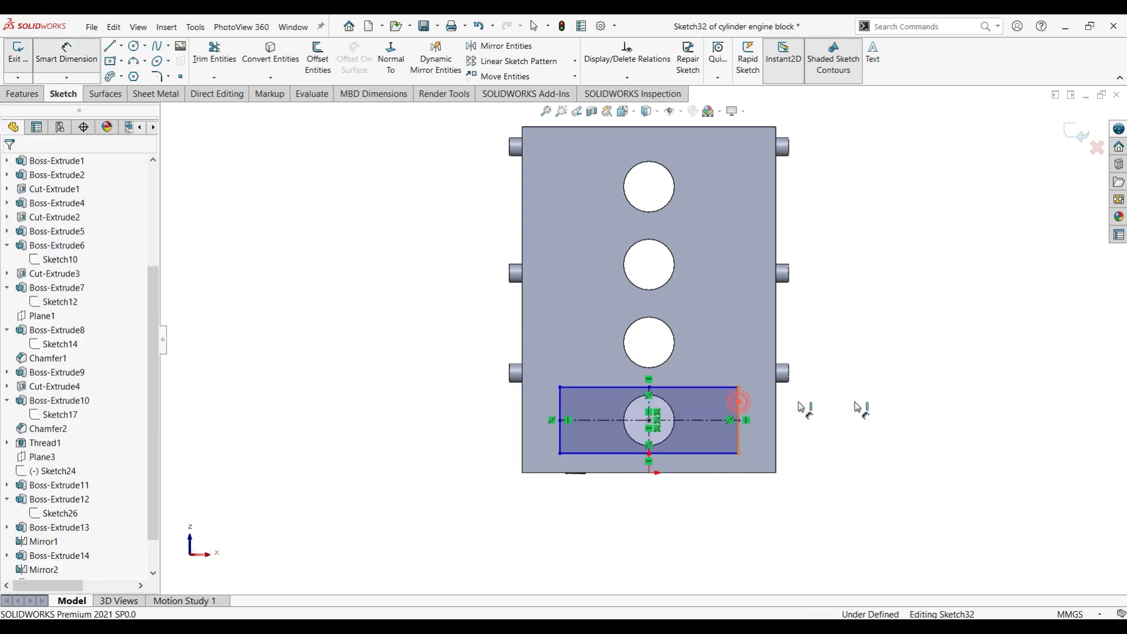
- Dimension the rectangle around the bore to 64 mm high and 188 mm wide
click(930, 418)
text(64)
key(Return)
click(704, 447)
click(704, 528)
text(188)
key(Return)
scroll(699, 498, down, 1)
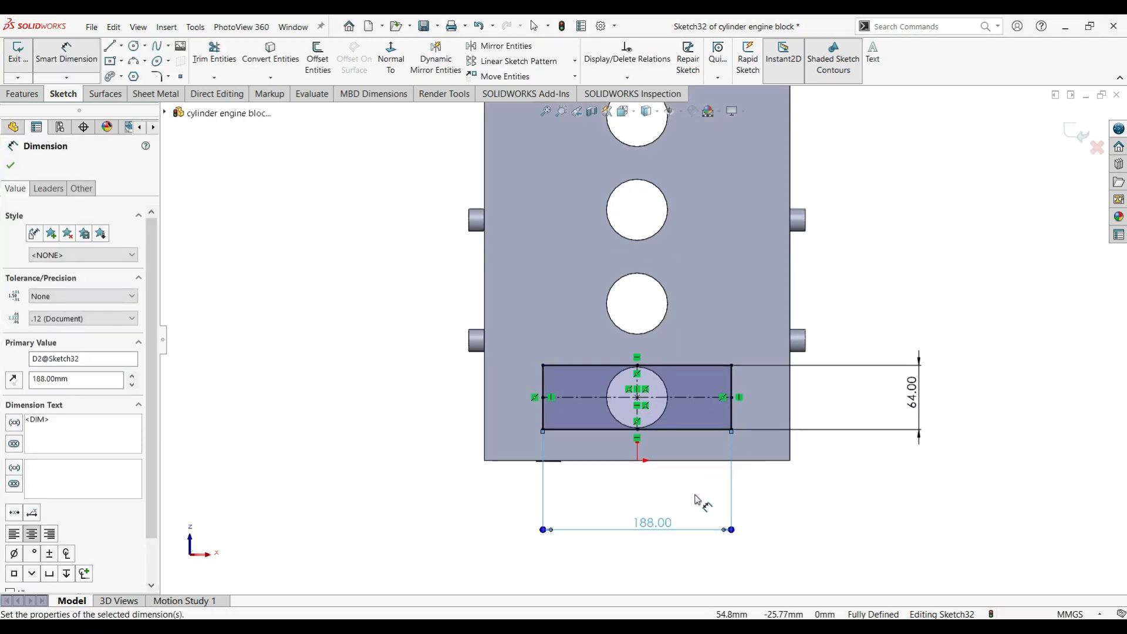
click(11, 165)
- Pattern the rectangle linearly at 90° with 4 instances spaced 93.6 mm apart, one over each bore
click(511, 61)
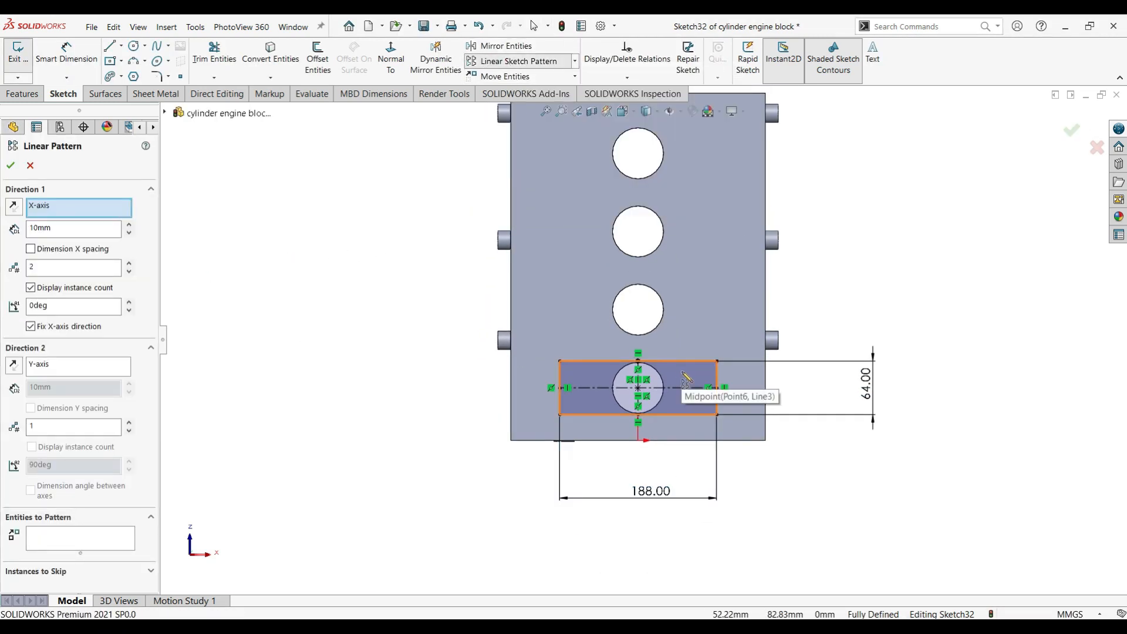
click(685, 379)
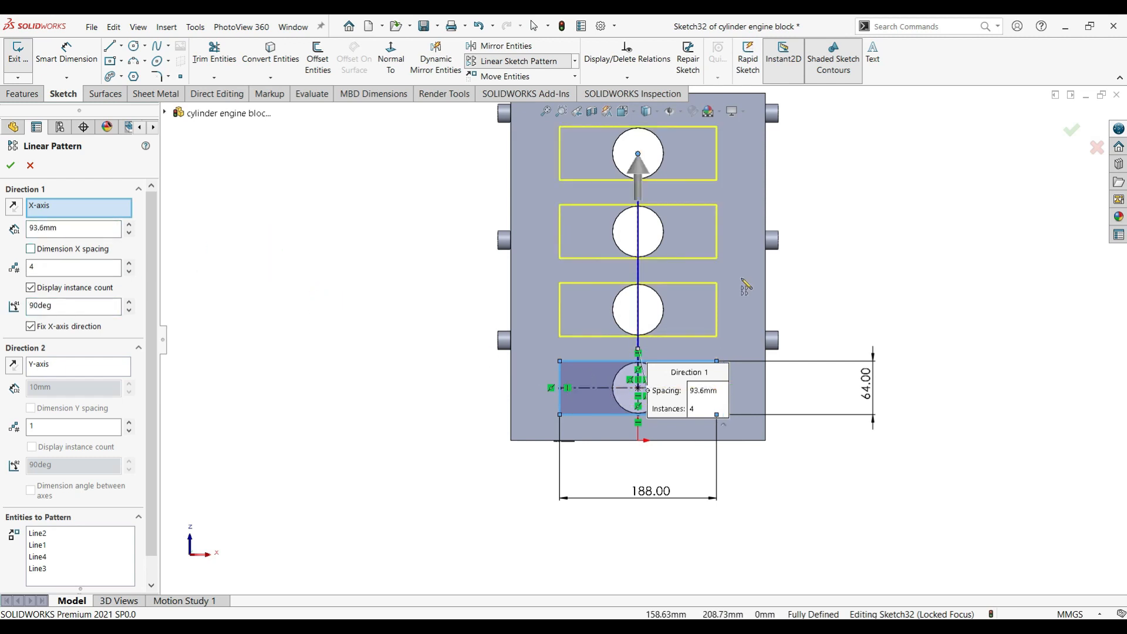
scroll(675, 269, up, 1)
click(11, 165)
- Dimension the distance from the first bore centre to the second rectangle's midpoint at 93.6 mm
click(21, 95)
click(63, 94)
click(631, 397)
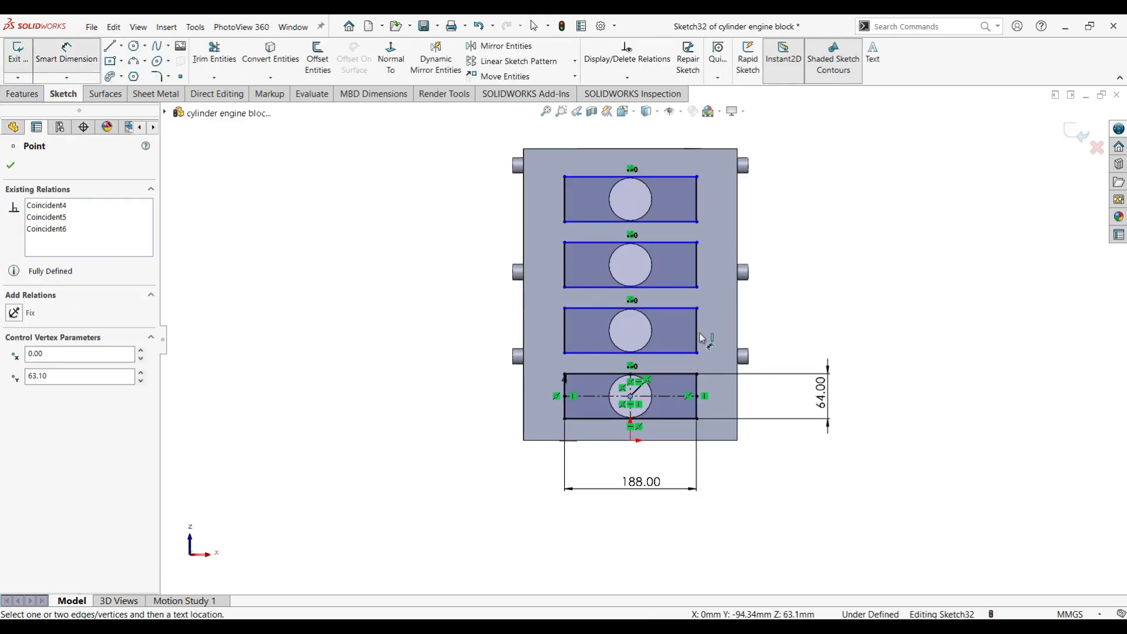
click(697, 332)
click(464, 361)
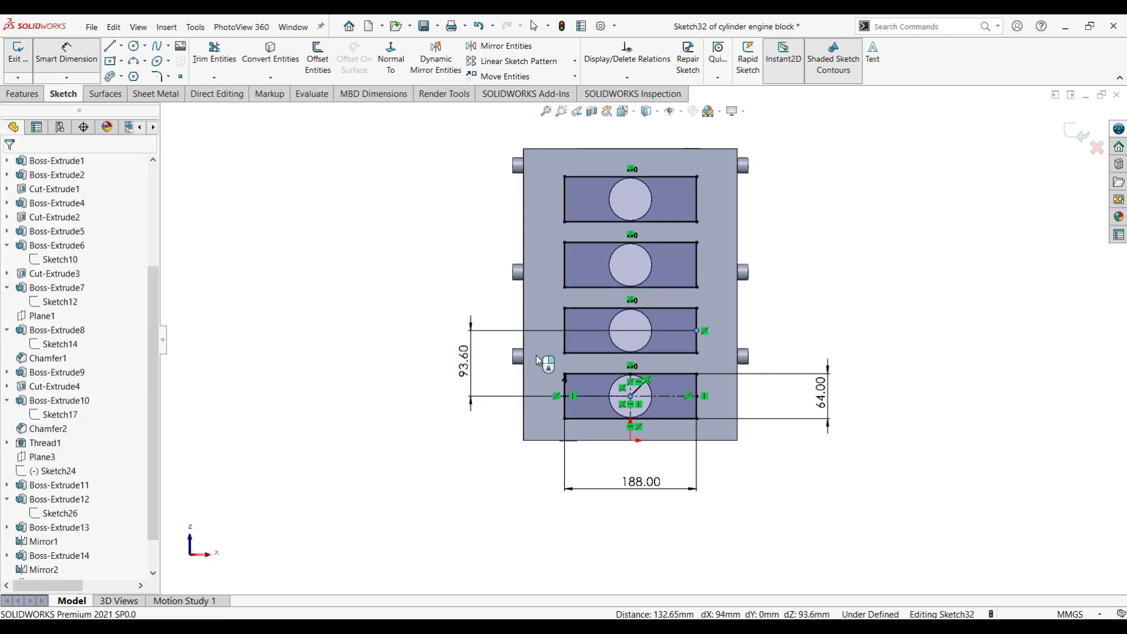
key(Return)
key(Escape)
- Extrude-cut the four rectangles into the block's underside
click(26, 94)
click(202, 59)
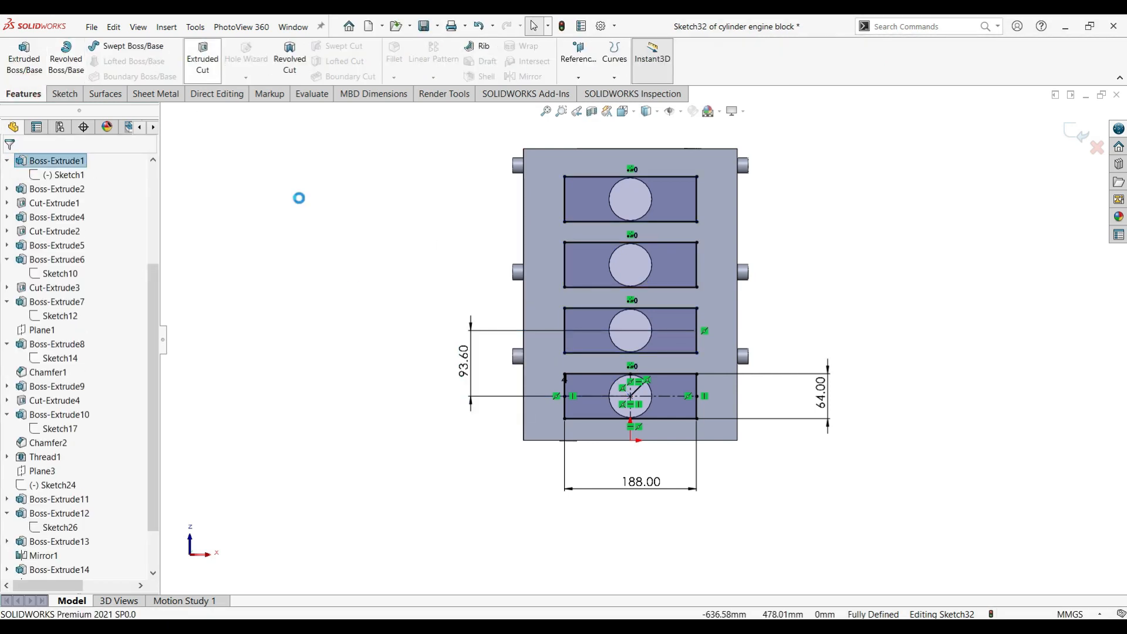
key(Return)
- Sketch a centre rectangle about 117 mm wide on the flanged end face, centred on the midpoint of its base edge
middle_drag(807, 254, 967, 341)
ctrl+middle_drag(825, 220, 787, 245)
scroll(788, 244, down, 3)
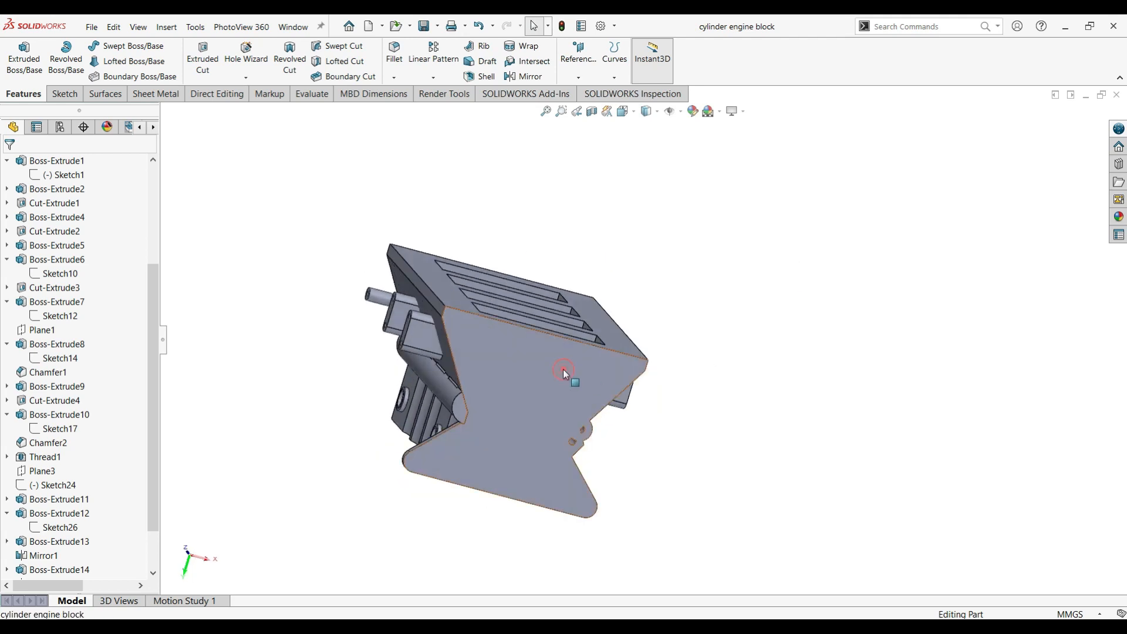
click(562, 369)
click(679, 529)
scroll(679, 529, up, 3)
middle_drag(679, 529, 680, 391)
key(ctrl+8)
key(r)
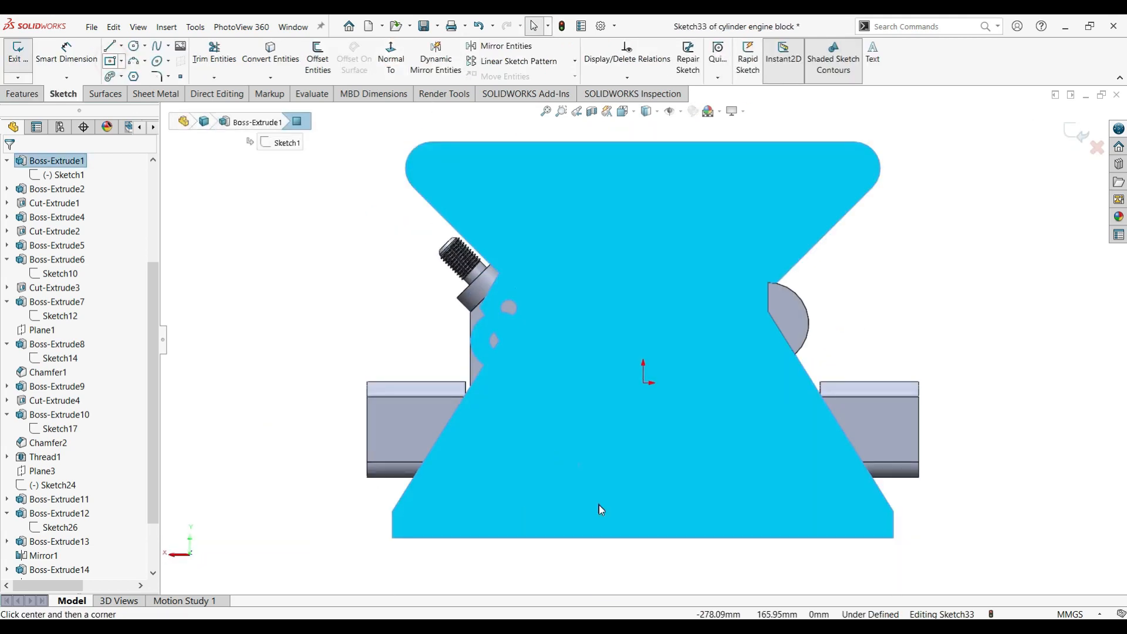
click(643, 538)
click(739, 492)
- Dimension the base rectangle to 100 mm wide and 30 mm high
scroll(739, 492, up, 2)
click(68, 56)
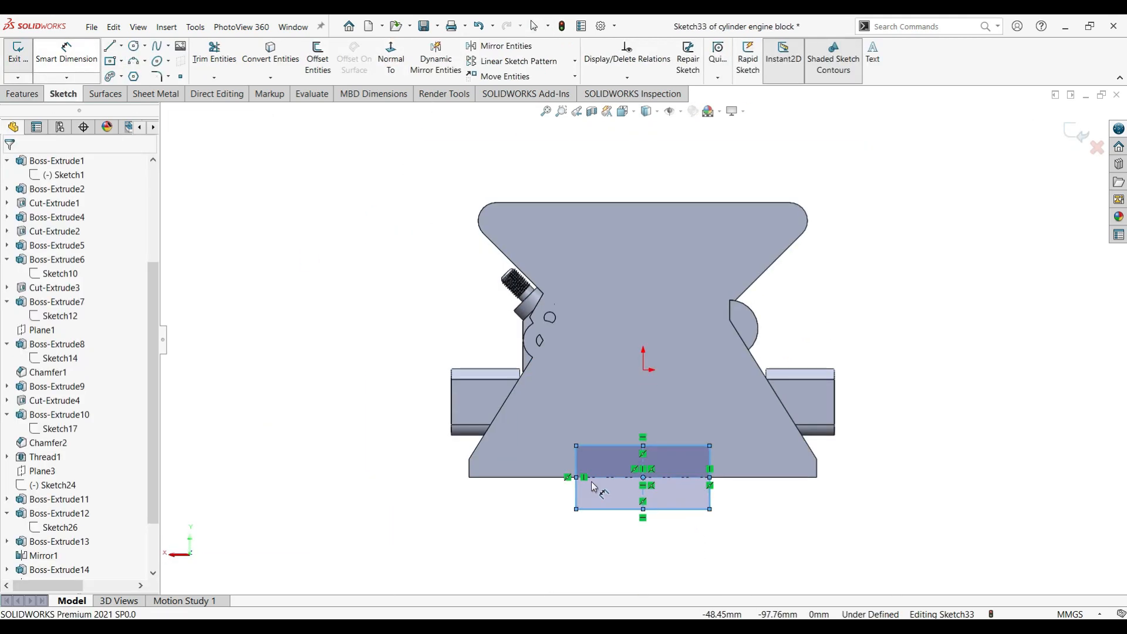
click(611, 508)
click(654, 562)
text(100)
key(Return)
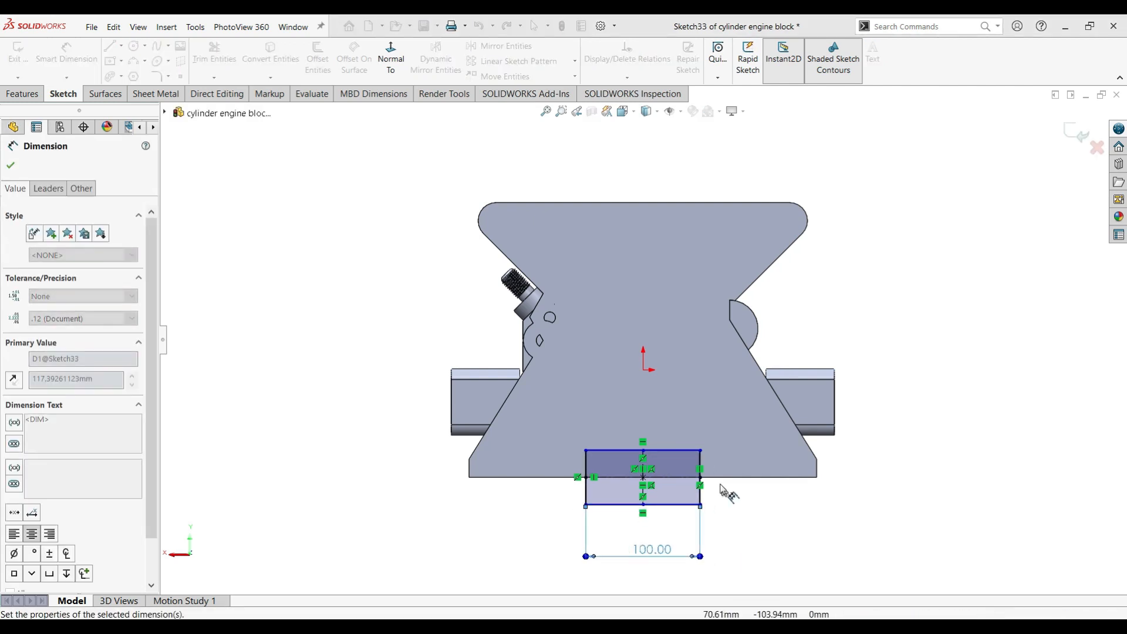
click(701, 487)
click(929, 477)
text(30)
key(Return)
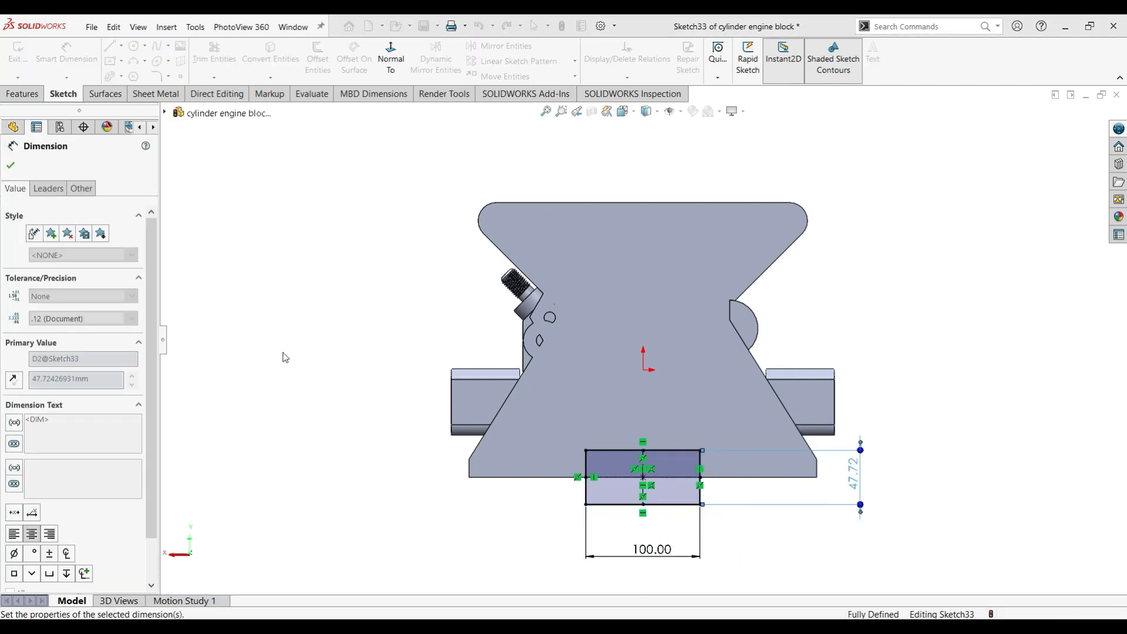
- Cut the 100 × 30 mm rectangle Through All along the block's base
click(24, 94)
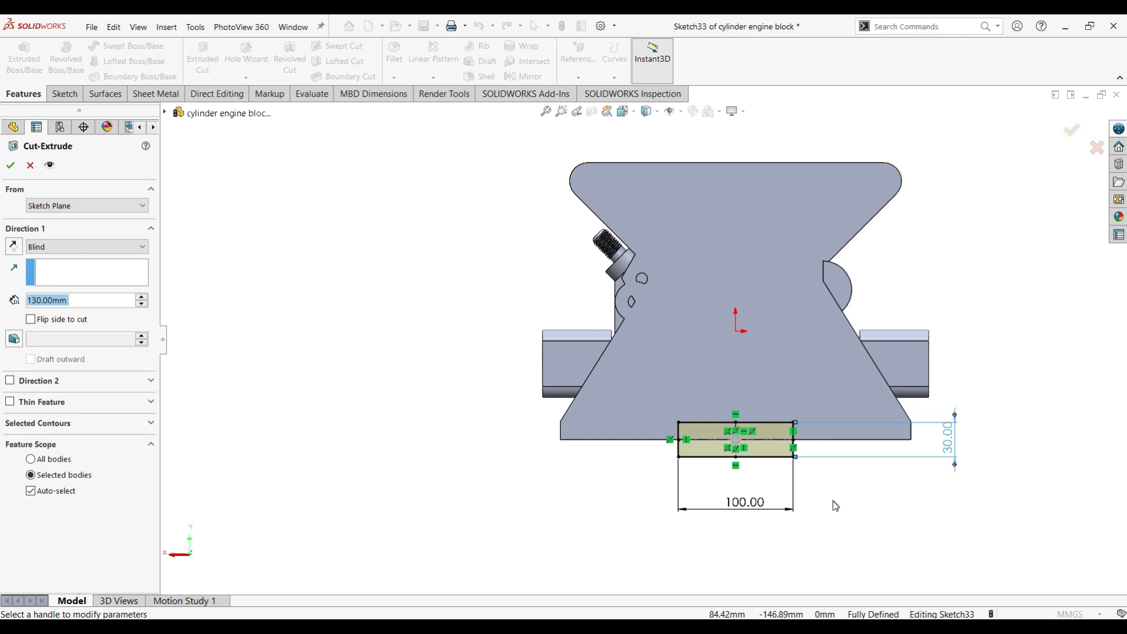
click(109, 247)
click(88, 269)
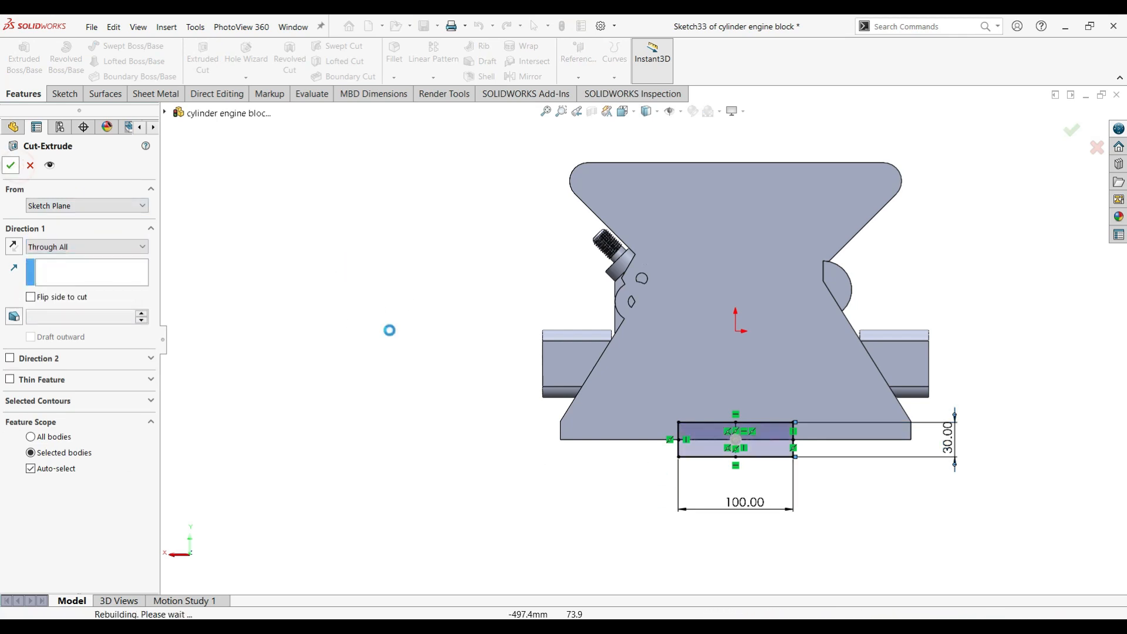
- Sketch a circle about 60 mm in diameter on the flanged end face, centred on the midpoint of the base channel's upper edge
mouse_move(810, 503)
middle_down()
mouse_move(804, 328)
mouse_move(916, 305)
mouse_move(990, 327)
mouse_move(912, 291)
middle_up()
scroll(912, 291, down, 1)
click(616, 341)
click(658, 306)
click(133, 46)
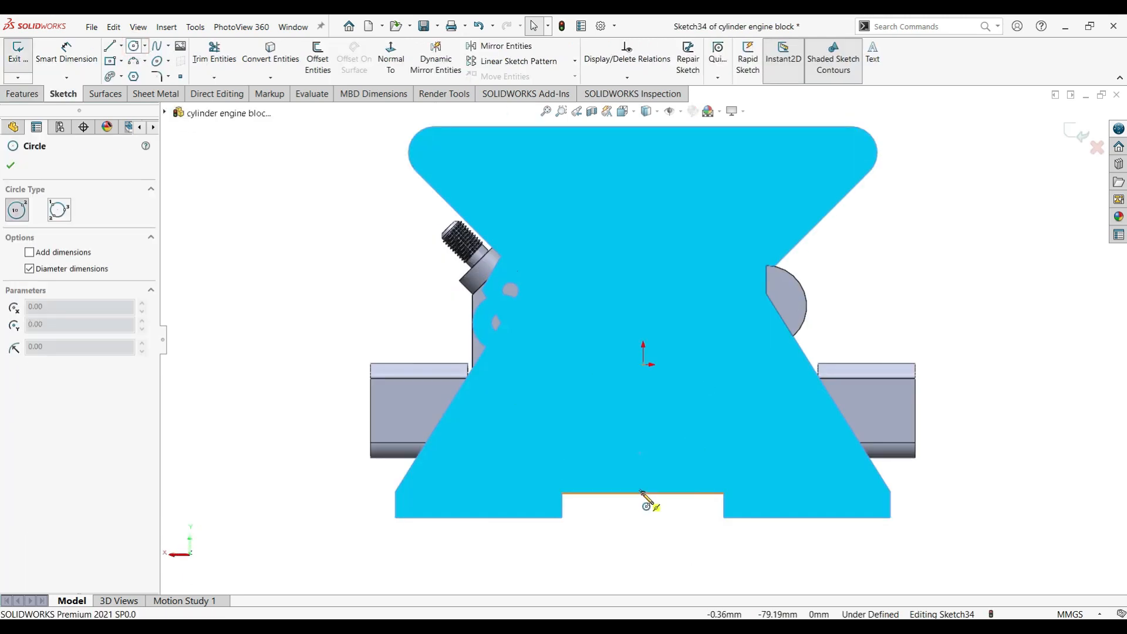
click(643, 493)
click(688, 476)
- Dimension the circle on the base channel's edge to 43 mm in diameter
click(67, 53)
click(678, 527)
click(808, 568)
text(43)
key(Return)
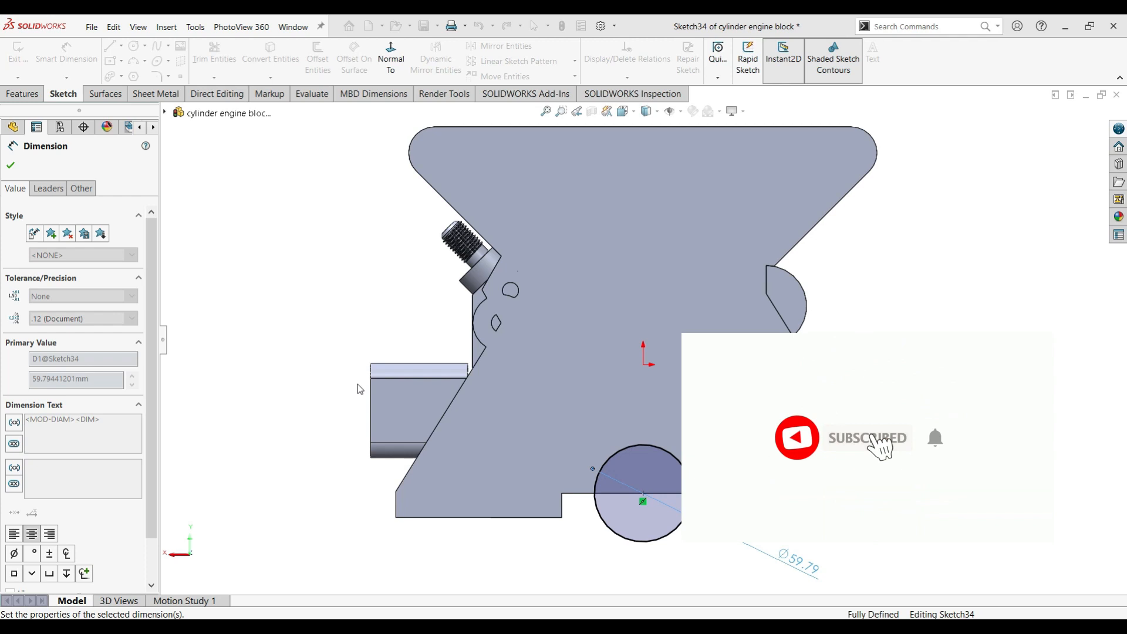
- Extrude-cut the 43 mm circle along the block's base to form a semicircular channel
click(31, 94)
click(203, 61)
scroll(330, 306, up, 2)
click(142, 246)
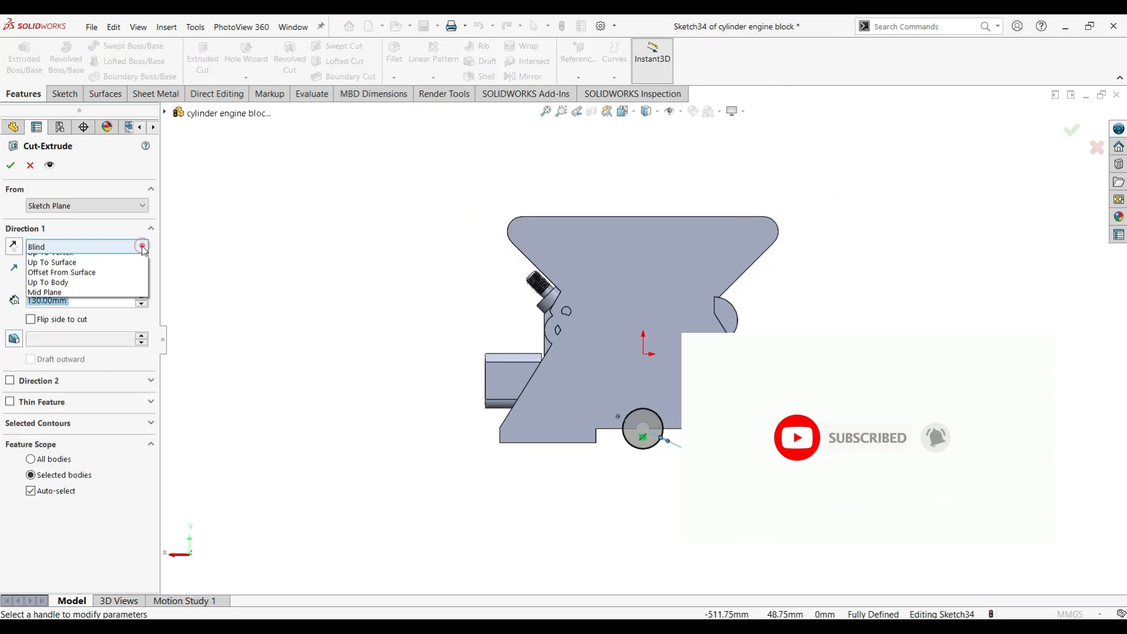
click(88, 270)
click(13, 165)
- Sketch a circle about 74 mm in diameter on the flanged end face, centred vertically above the origin
middle_drag(395, 332, 757, 499)
middle_drag(470, 423, 604, 376)
scroll(629, 311, up, 4)
scroll(728, 352, down, 4)
middle_drag(974, 364, 827, 259)
scroll(963, 327, up, 2)
scroll(964, 352, up, 3)
scroll(629, 280, down, 1)
scroll(631, 278, up, 2)
mouse_move(633, 276)
middle_down()
mouse_move(618, 283)
mouse_move(631, 428)
mouse_move(625, 387)
middle_up()
click(626, 384)
click(670, 323)
click(136, 46)
click(642, 223)
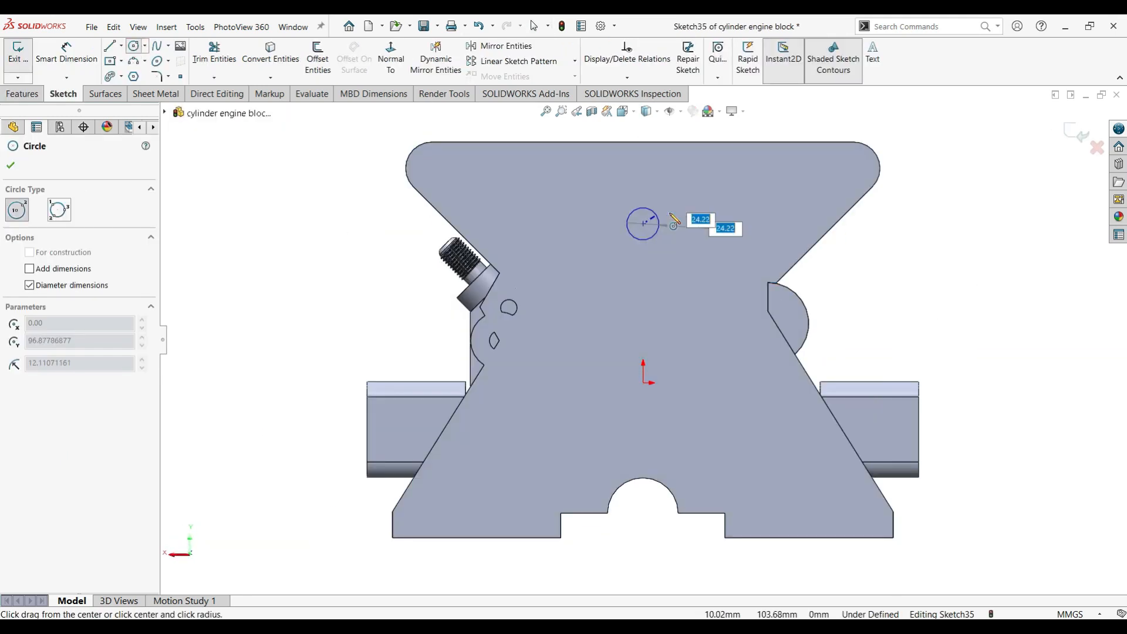
click(702, 210)
- Set the diameter of the large circle on the end face to 80 mm
right_drag(701, 223, 696, 269)
click(690, 262)
click(864, 270)
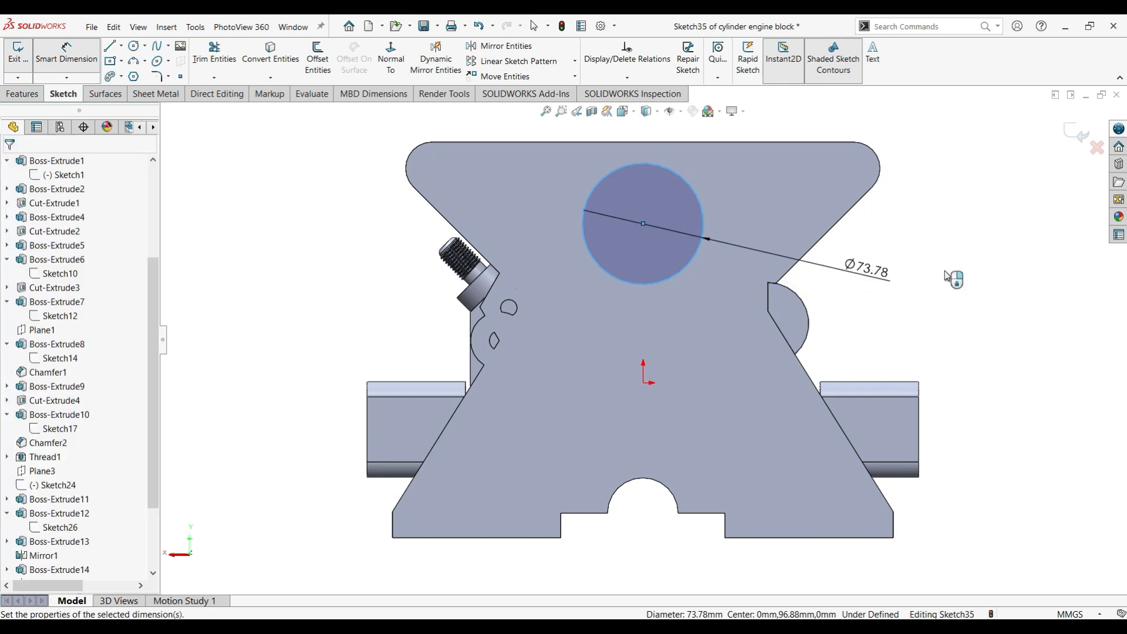
text(80)
key(Return)
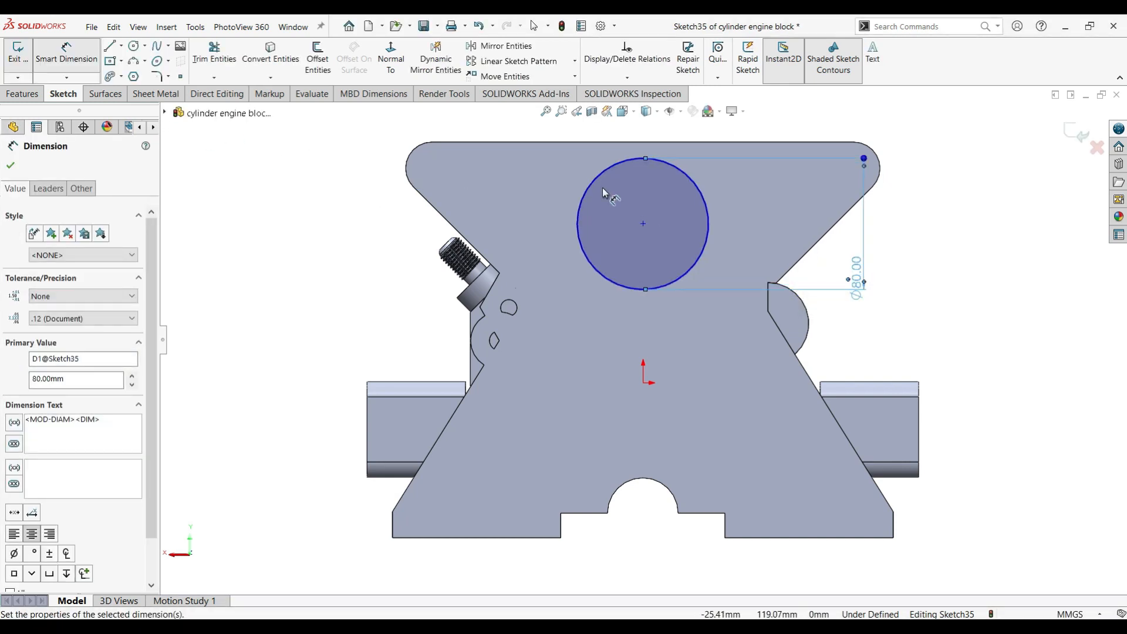
- Dimension the large circle's centre 60 mm below the top edge and 76.17 mm horizontally from the half-round bar's straight edge
click(640, 146)
click(643, 223)
click(804, 197)
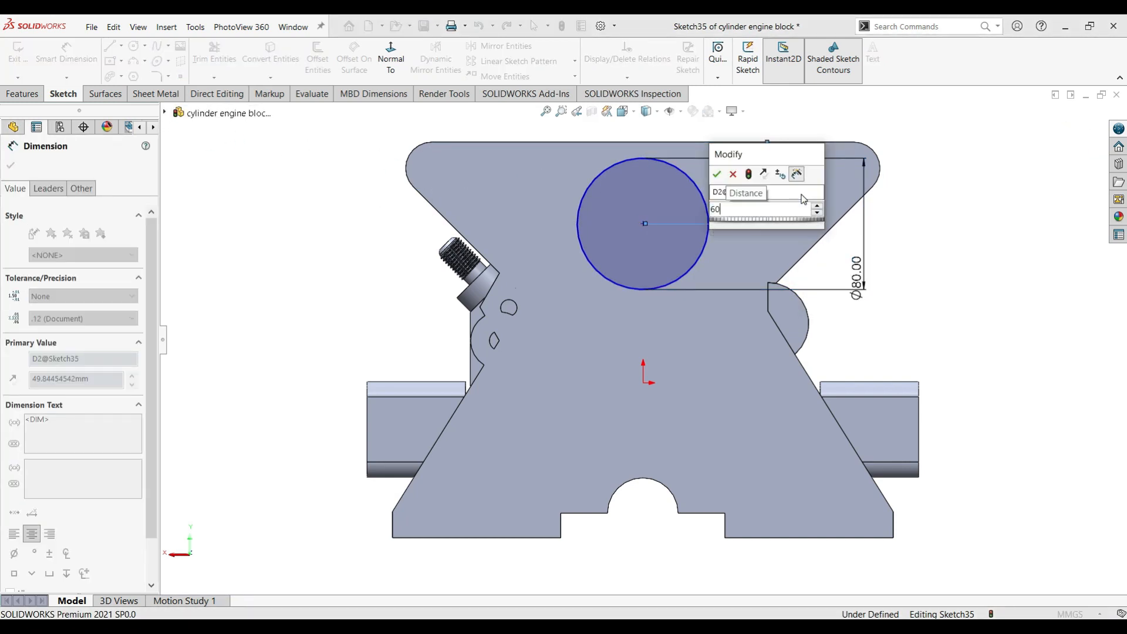
text(60)
key(Return)
click(645, 241)
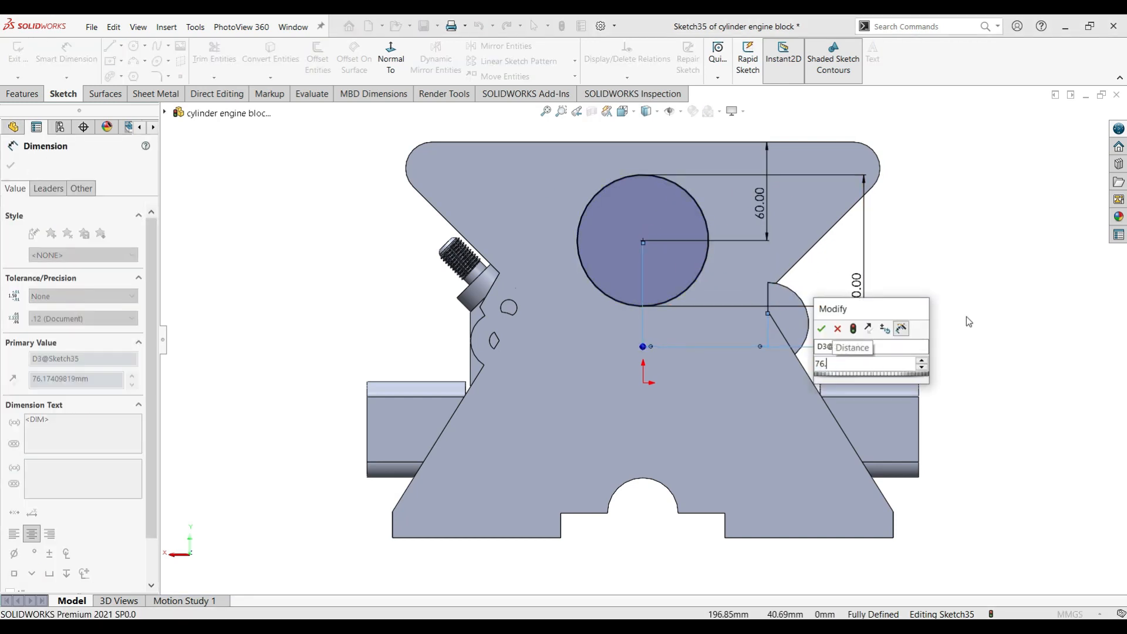
key(Return)
scroll(659, 298, up, 1)
click(11, 166)
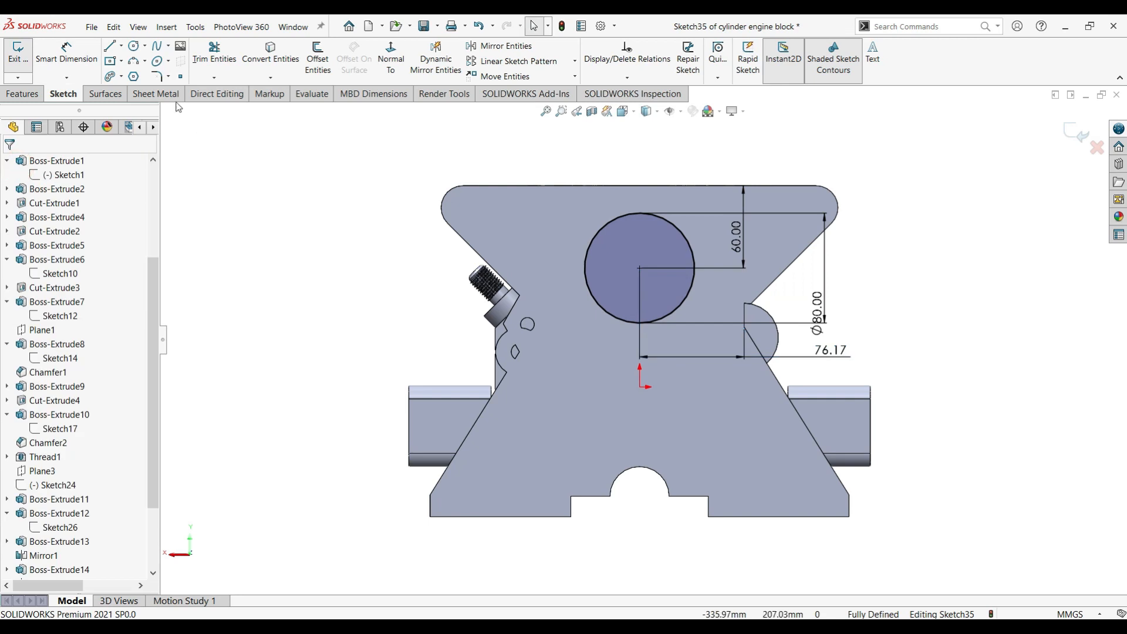
- Extrude-cut the 80 mm circle 4 mm deep into the flanged end face, and reopen that cut for editing
click(29, 93)
click(106, 300)
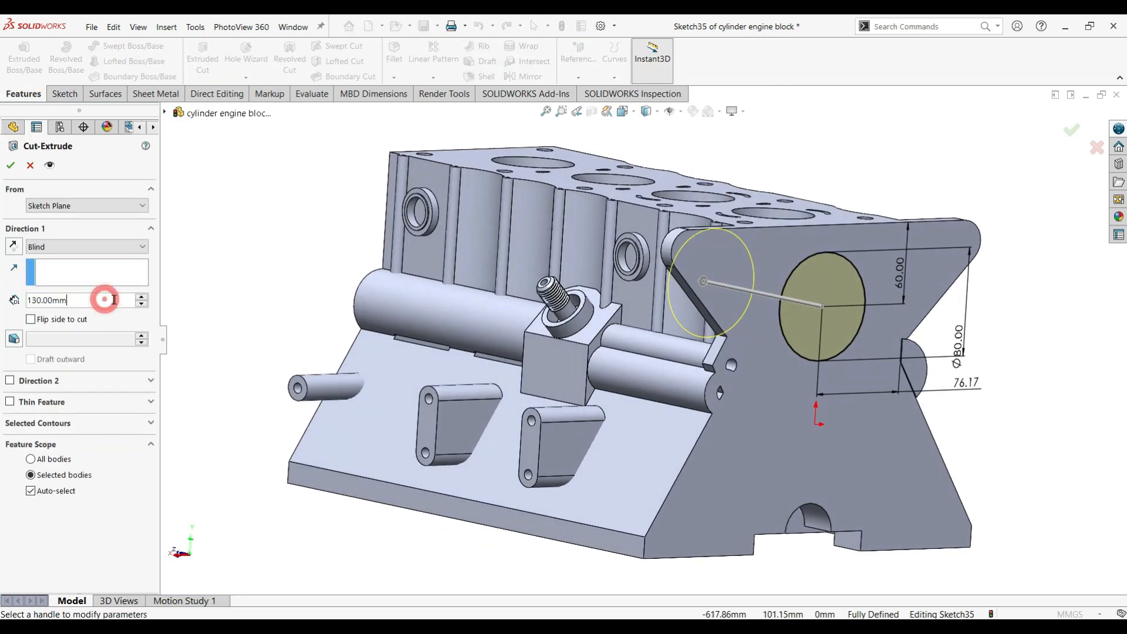
middle_drag(992, 392, 902, 382)
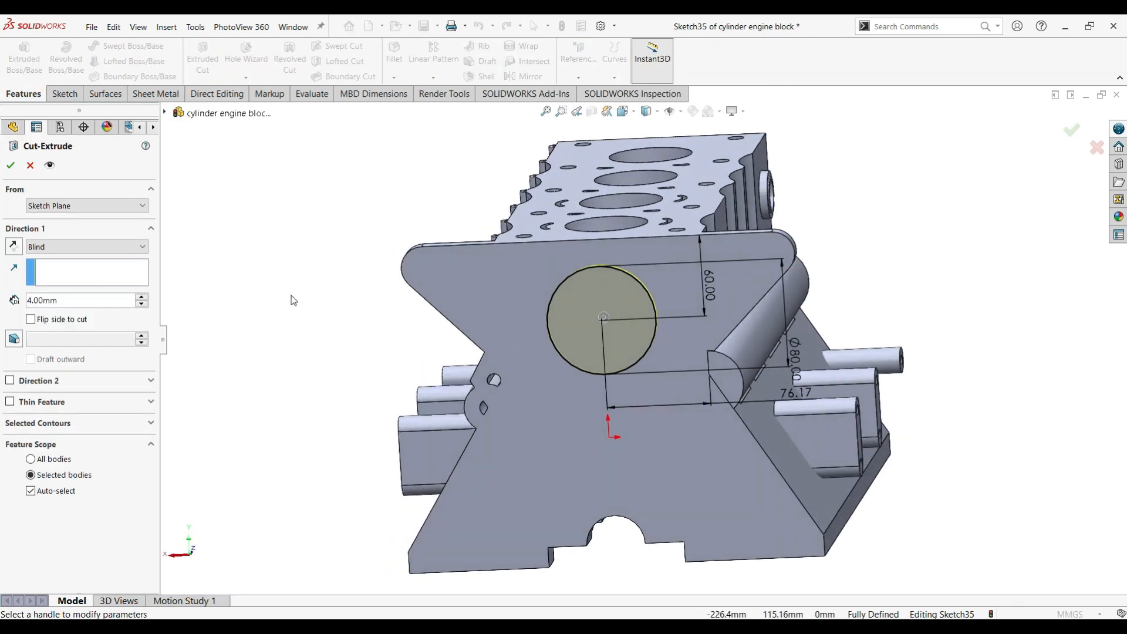
middle_drag(293, 300, 547, 346)
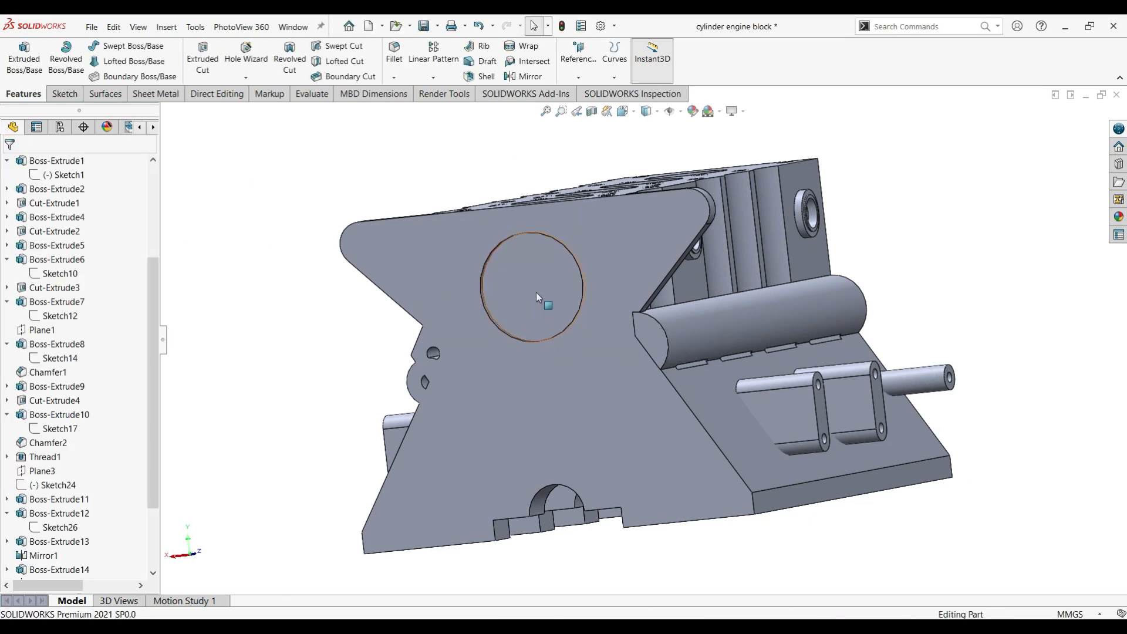
middle_drag(540, 299, 561, 352)
click(264, 338)
drag(153, 434, 135, 523)
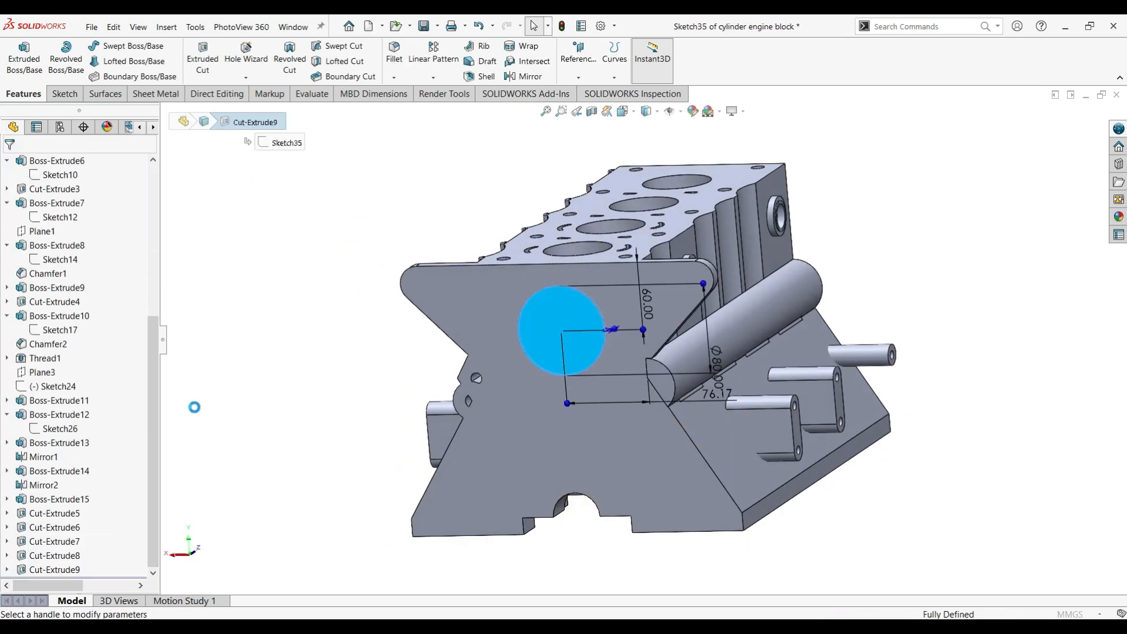
- Start a sketch on the flanged end face and draw a circle about 19 mm in diameter just outside the recess's lower right
middle_drag(396, 347, 525, 341)
scroll(570, 339, down, 2)
click(66, 95)
click(769, 353)
click(732, 410)
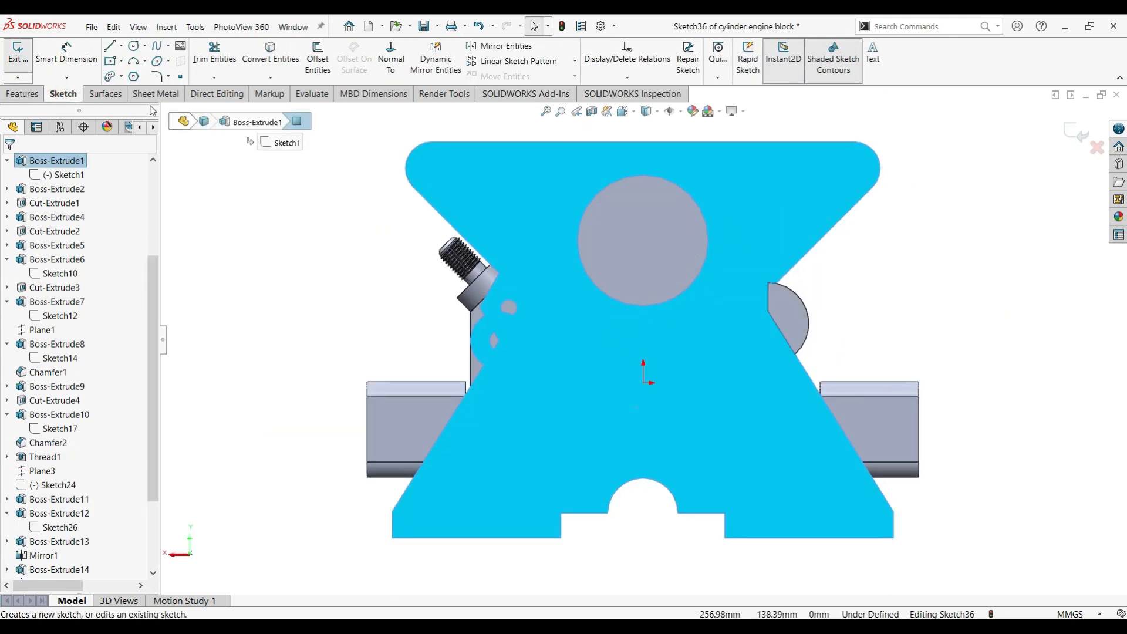
key(c)
click(730, 306)
click(746, 306)
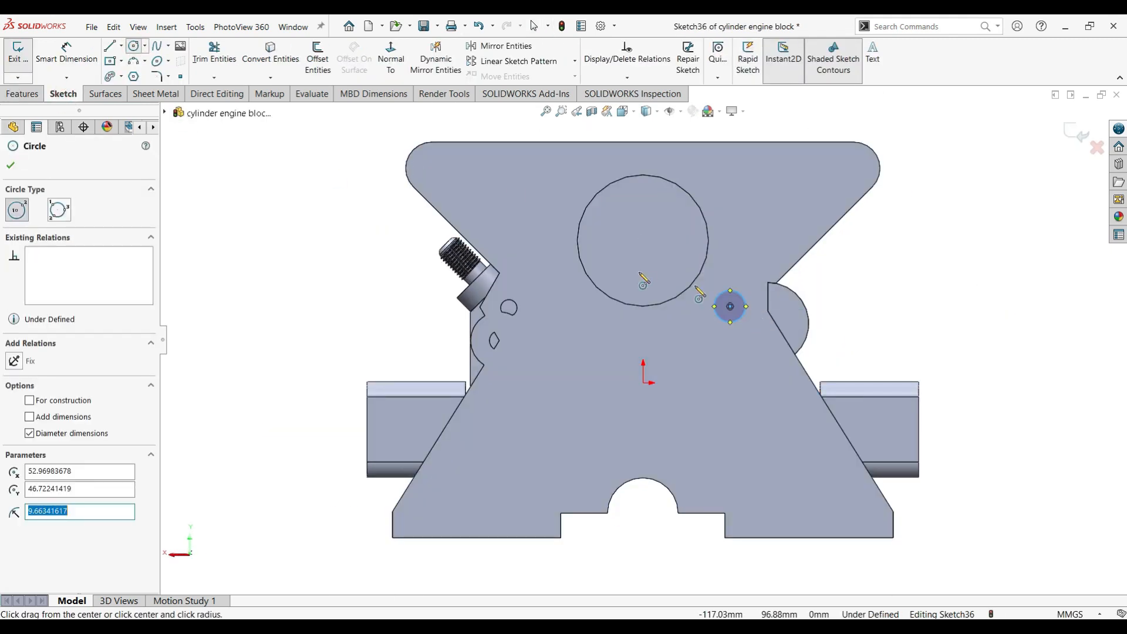
- Dimension the small circle beside the round recess to 12 mm in diameter
click(84, 57)
click(767, 382)
text(12)
key(Return)
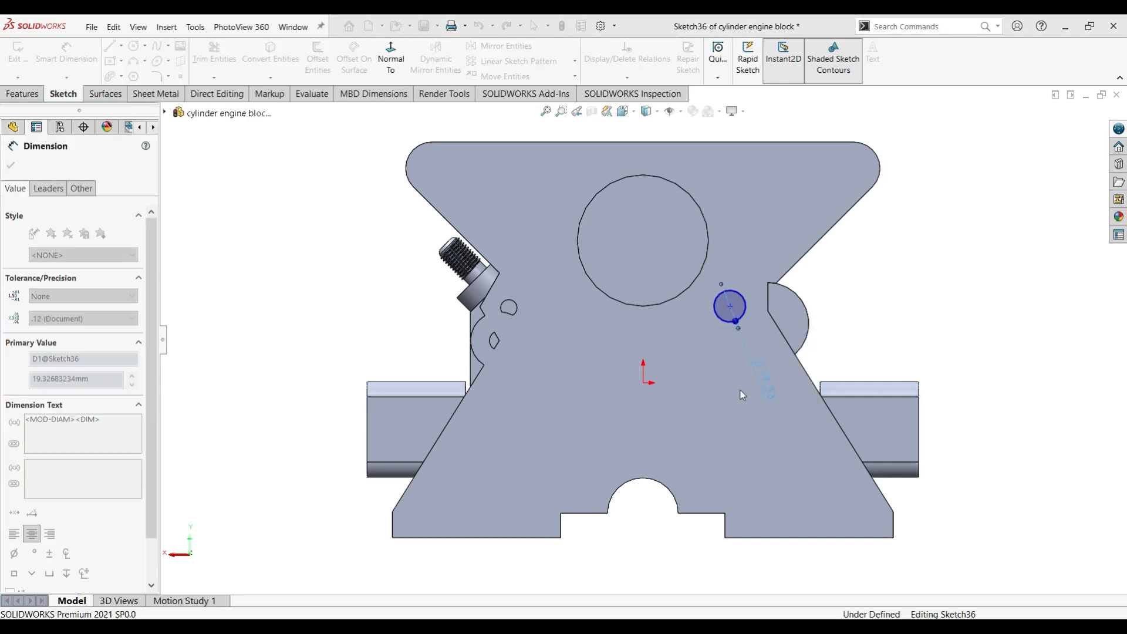
key(Escape)
- Copy the 12 mm circle to the upper right and upper left of the round recess
click(528, 107)
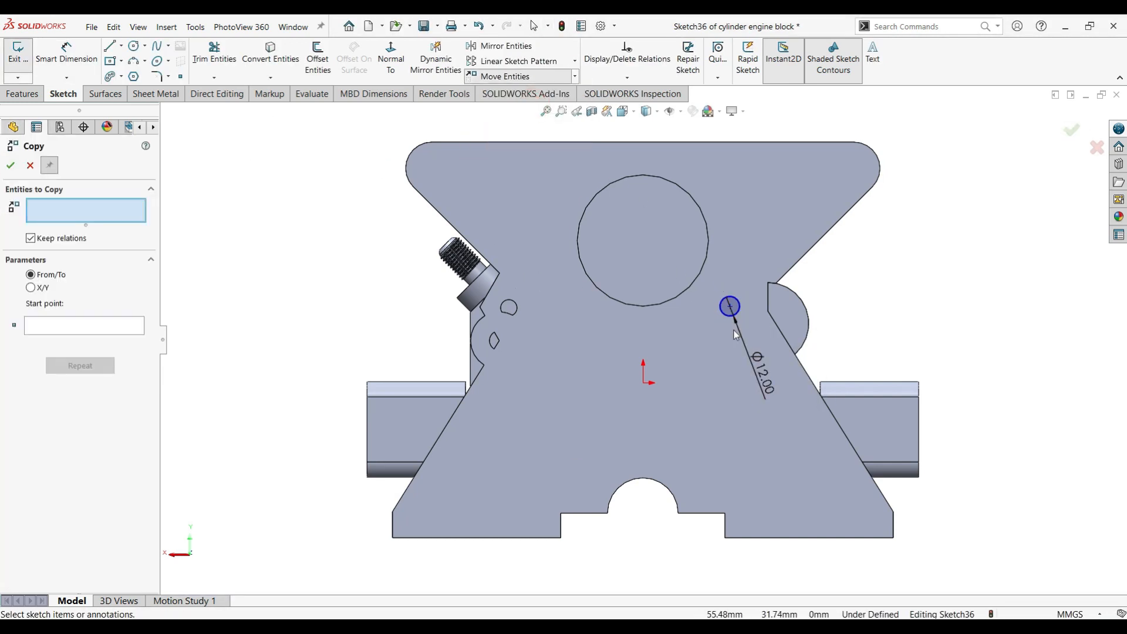
scroll(722, 311, down, 3)
click(124, 330)
scroll(628, 361, up, 3)
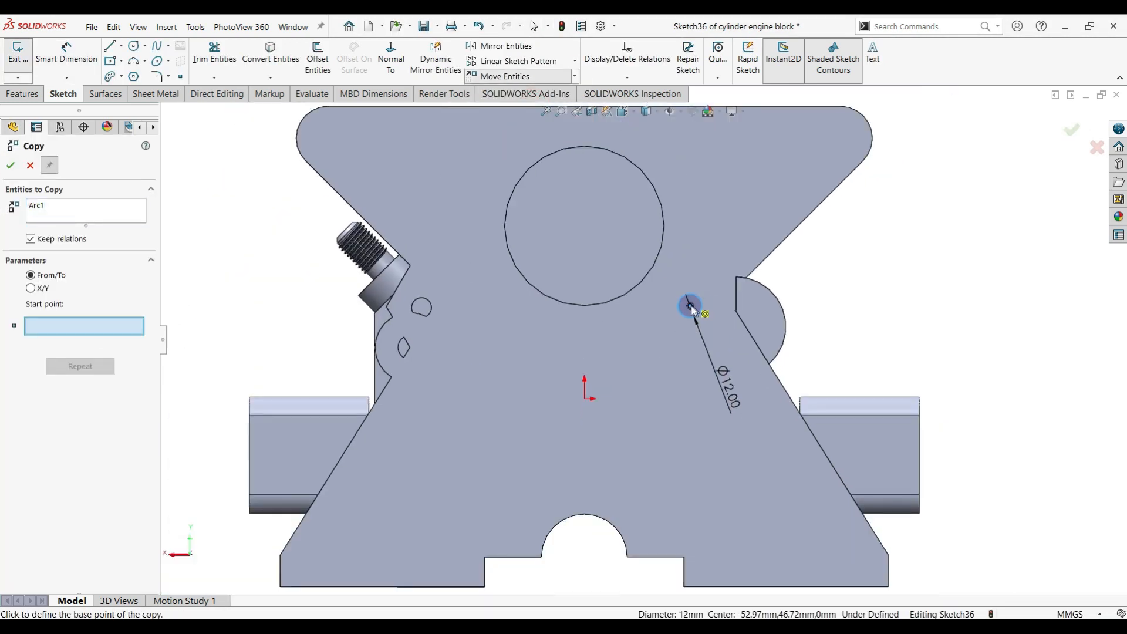
scroll(694, 149, up, 2)
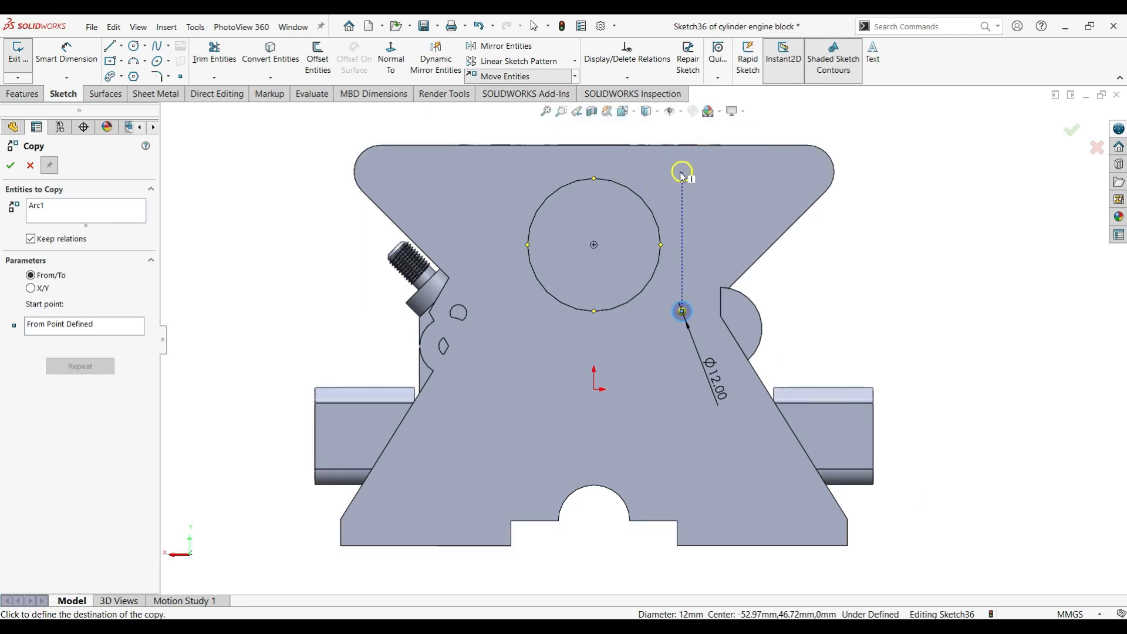
click(29, 165)
scroll(654, 251, down, 2)
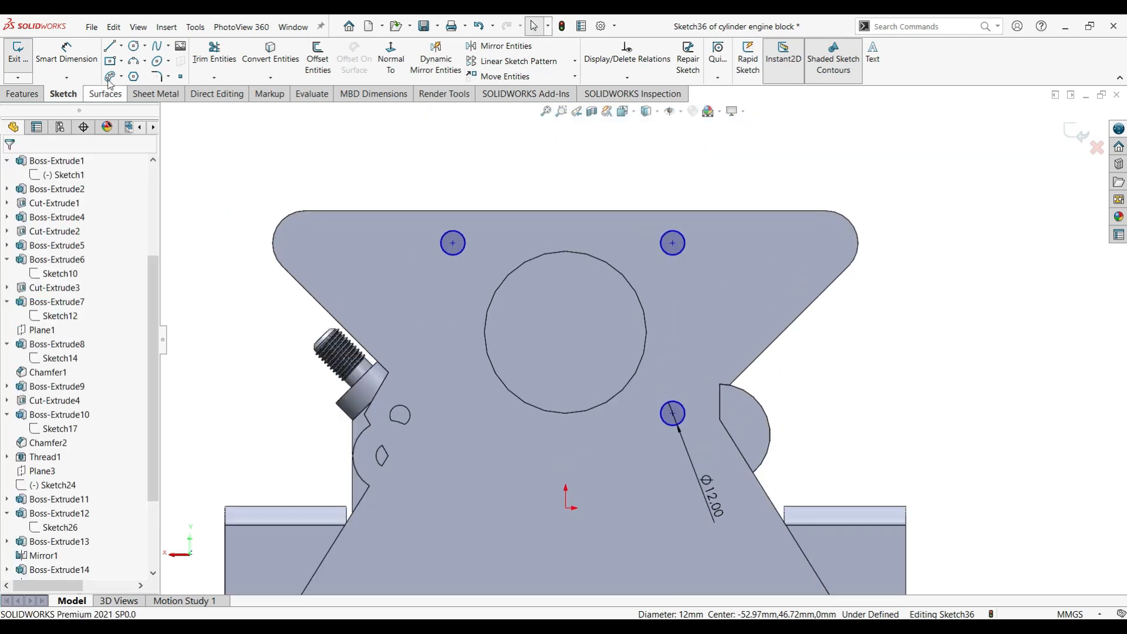
- Dimension the vertical spacing between the upper and lower 12 mm circles to 84 mm
click(674, 413)
click(673, 243)
click(792, 256)
text(84)
key(Return)
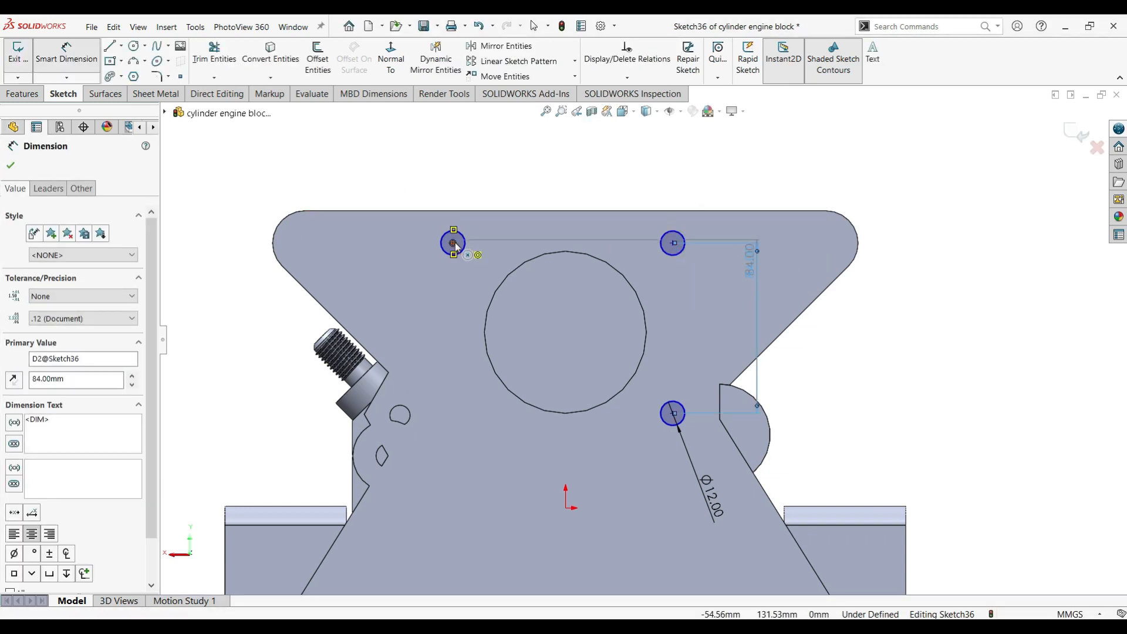
key(Escape)
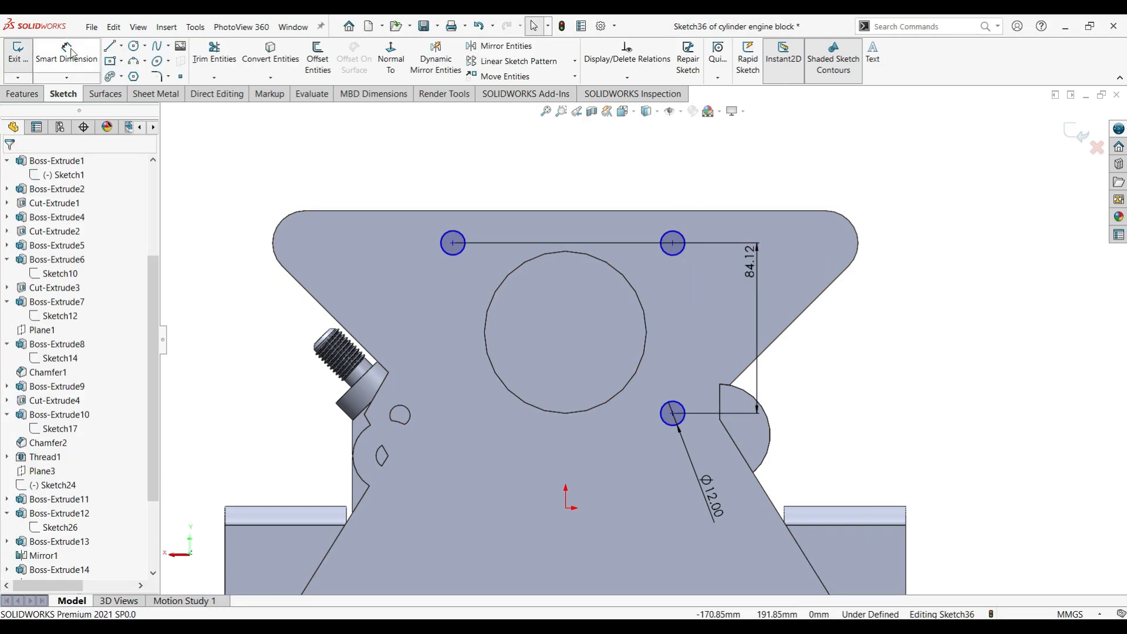
- Dimension the upper right circle 16 mm below the top edge and make the two right-hand circle centres vertically aligned
click(675, 211)
click(699, 168)
click(650, 150)
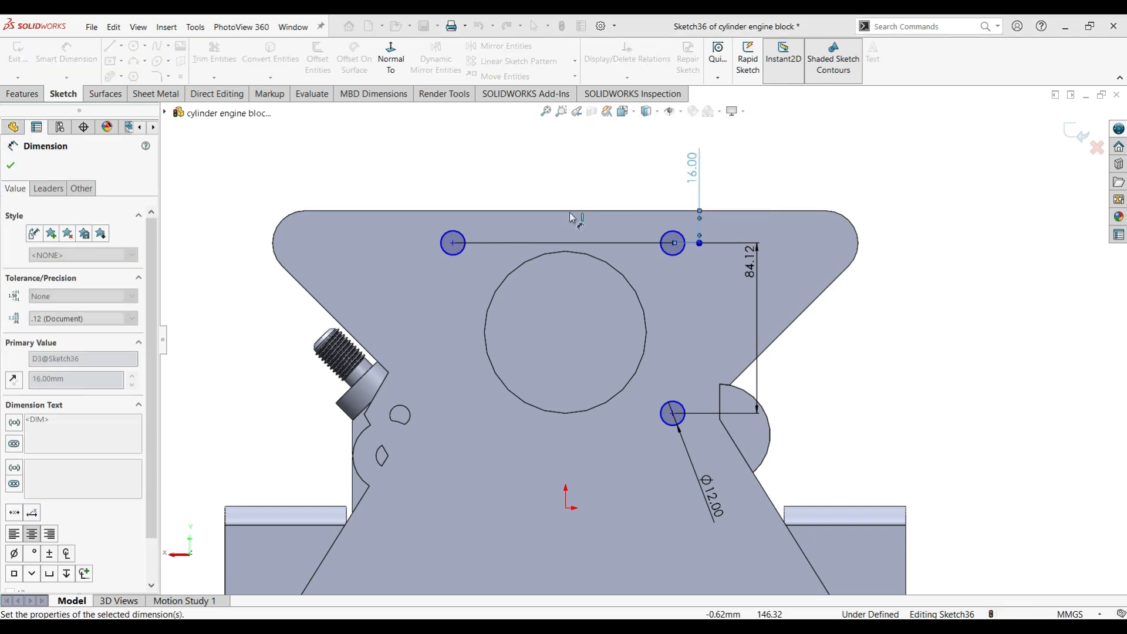
key(Escape)
click(674, 242)
ctrl+click(673, 414)
click(725, 366)
click(10, 165)
- Extrude-cut the three 12 mm circles into the flanged end face with a Blind end condition
scroll(653, 303, up, 3)
click(22, 94)
click(205, 58)
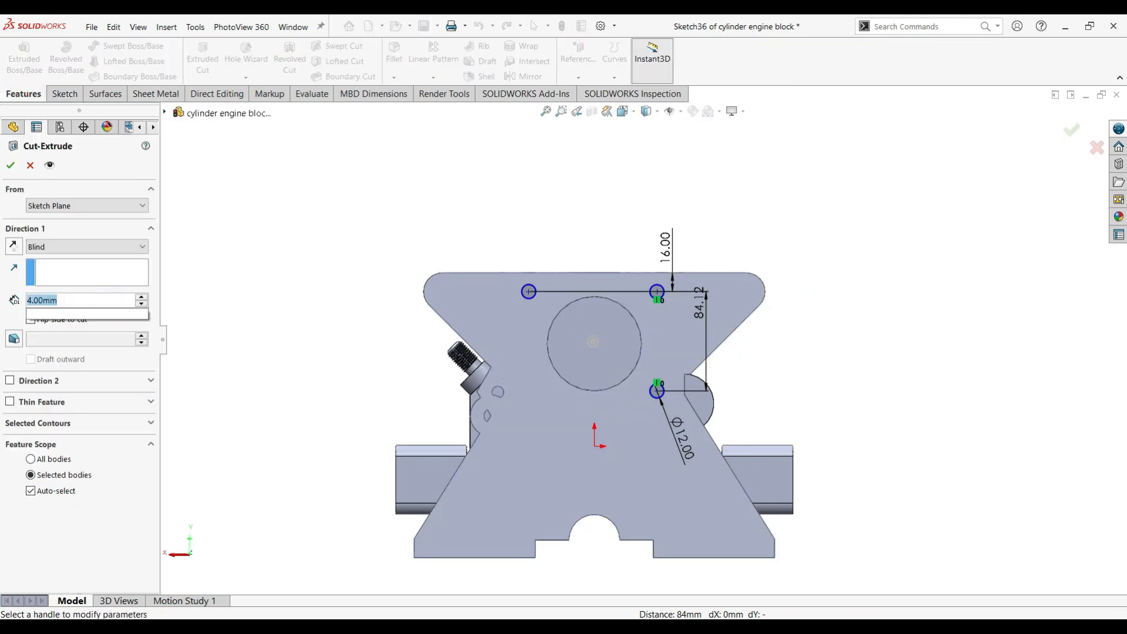
key(Return)
- Cut M16x2.0 Metric Tap threads in two diagonally opposite corner bolt holes on the block's top face
middle_drag(839, 330, 947, 234)
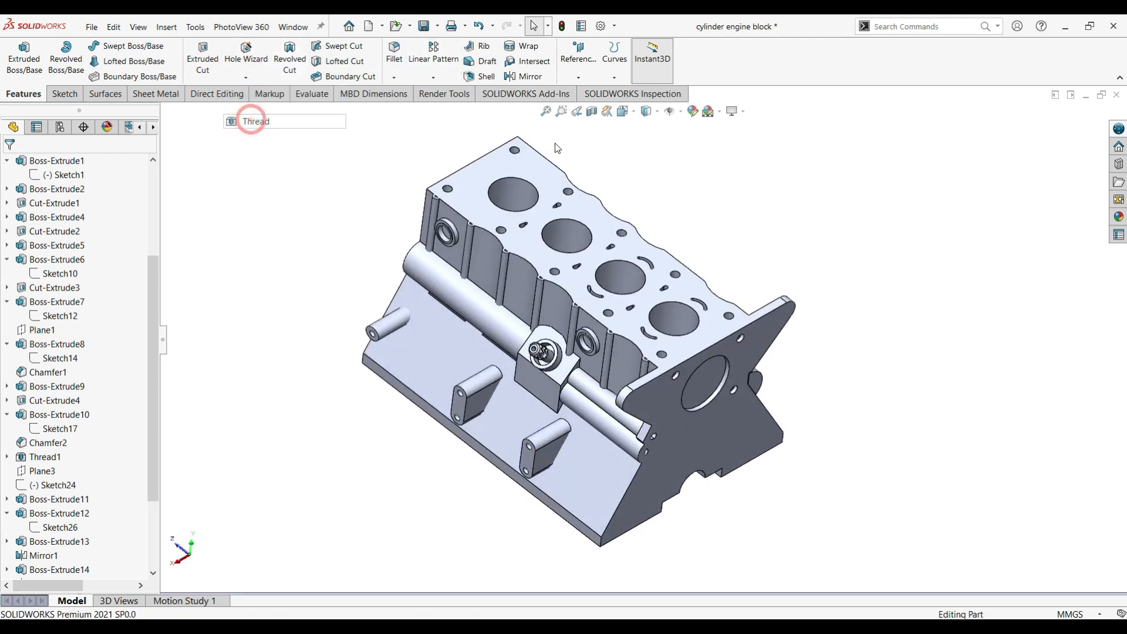
scroll(502, 130, down, 5)
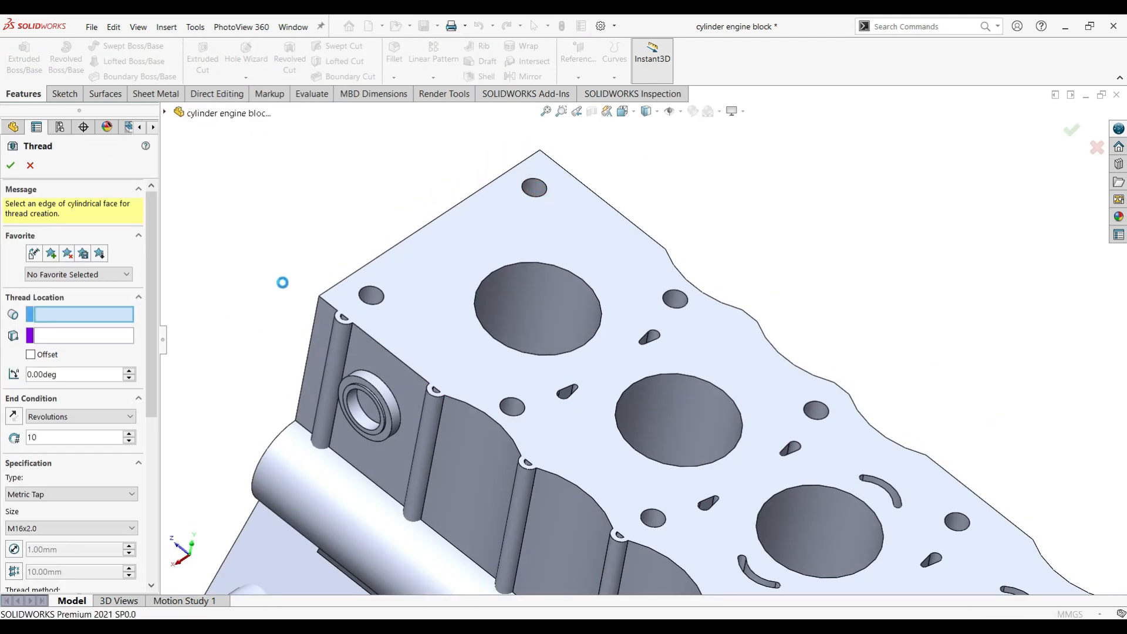
scroll(204, 298, up, 2)
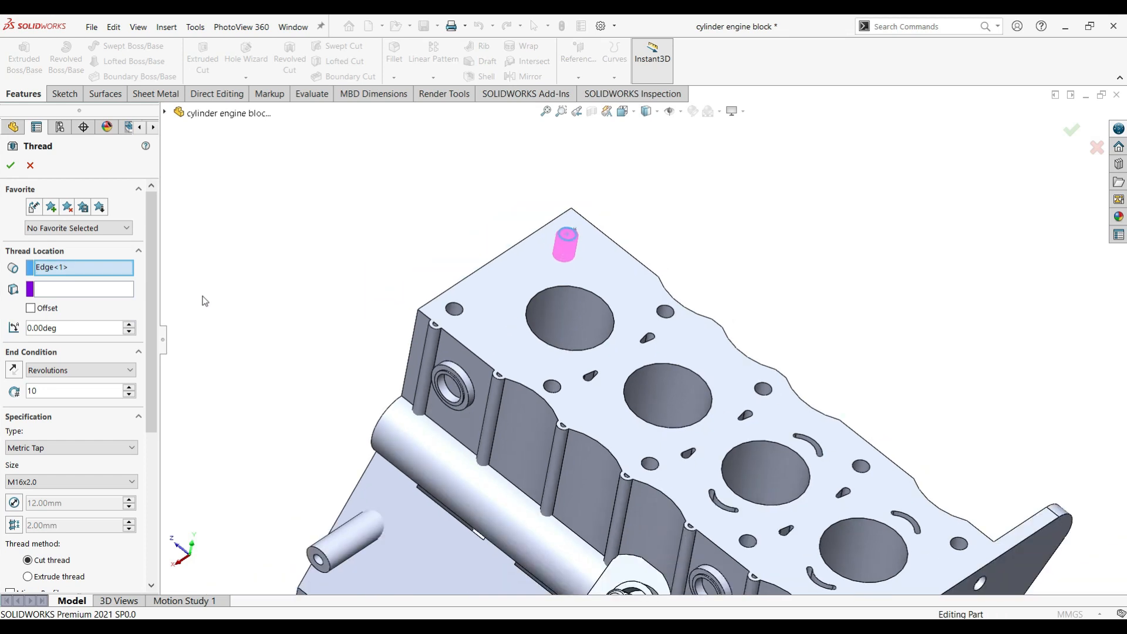
middle_drag(203, 300, 345, 291)
scroll(82, 194, down, 5)
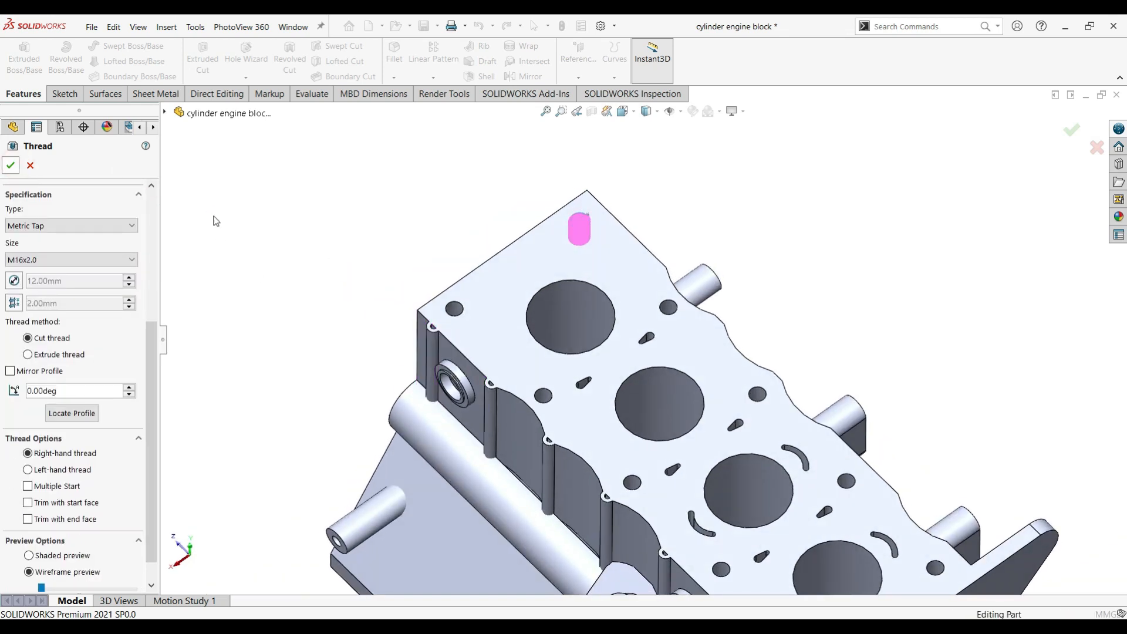
scroll(596, 250, down, 3)
scroll(598, 308, up, 7)
middle_drag(629, 529, 593, 463)
scroll(376, 517, down, 2)
- Start a Combine with the Add operation and select the three side bosses on one flank of the block
click(218, 94)
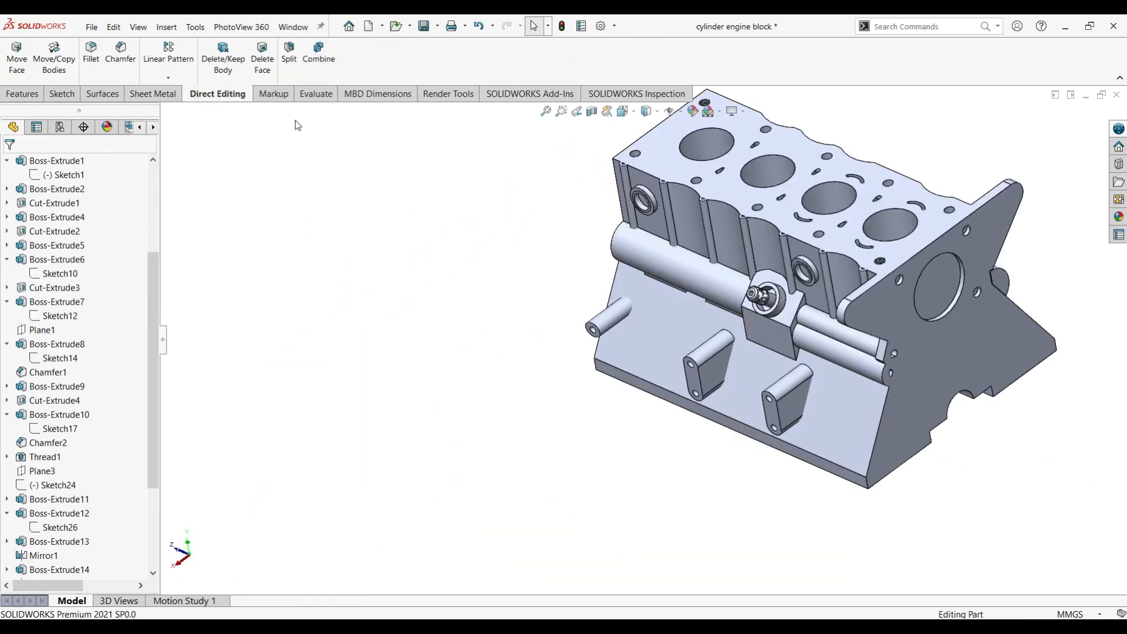
click(318, 53)
click(703, 360)
click(609, 317)
scroll(609, 320, up, 3)
- Include the three mirrored bosses and the remaining block bodies in the Combine, and merge them all into one body
middle_drag(825, 392, 792, 341)
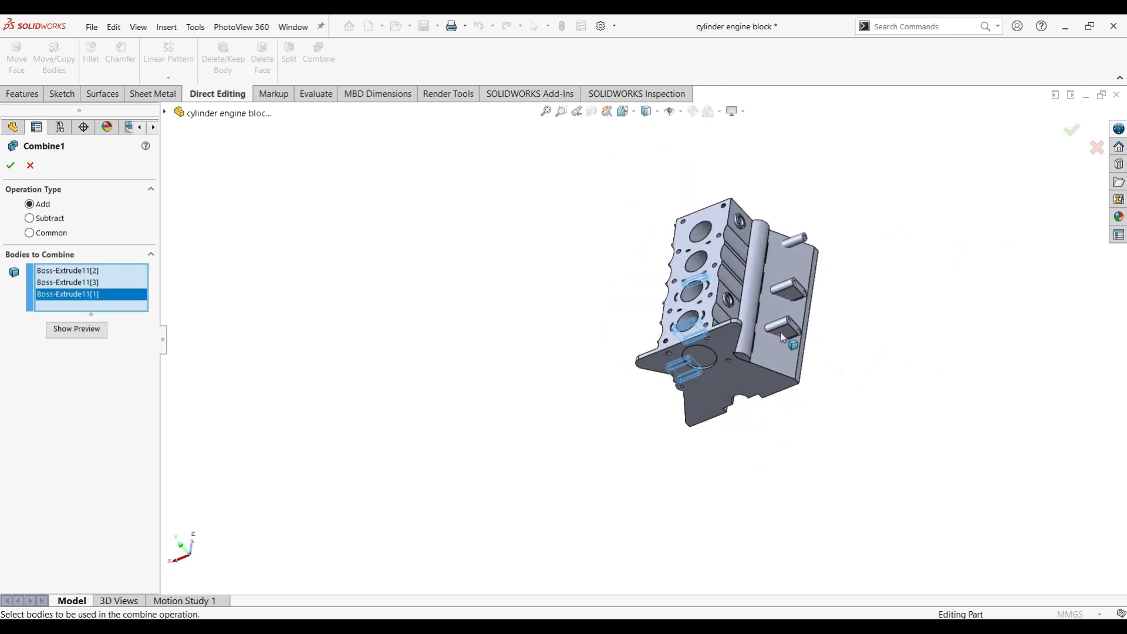
click(793, 328)
click(787, 289)
click(751, 309)
middle_drag(752, 309, 783, 365)
click(665, 297)
middle_drag(828, 255, 789, 300)
click(745, 245)
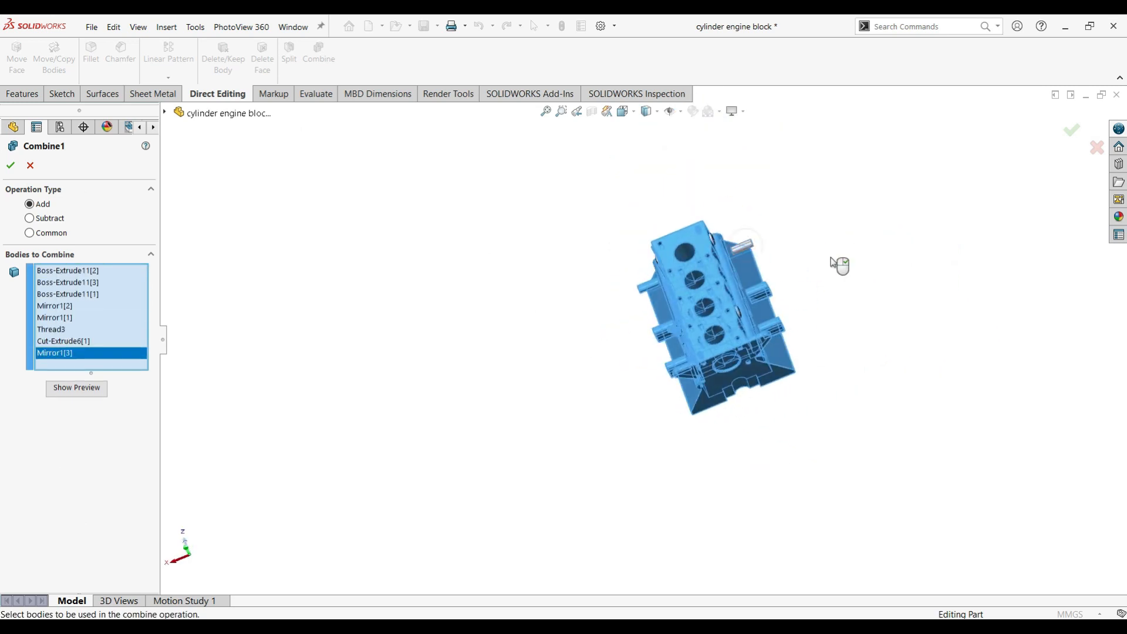
scroll(521, 345, up, 3)
scroll(750, 362, down, 5)
middle_drag(521, 345, 599, 317)
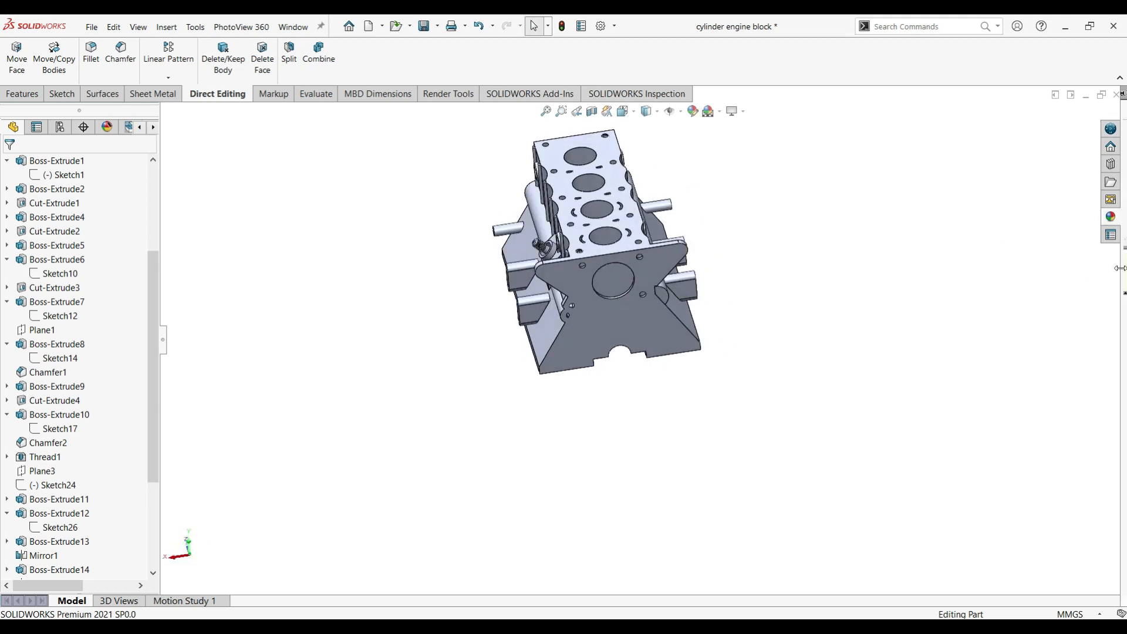
- Apply a steel appearance from the Metal library to the combined engine block
click(1110, 216)
click(1066, 148)
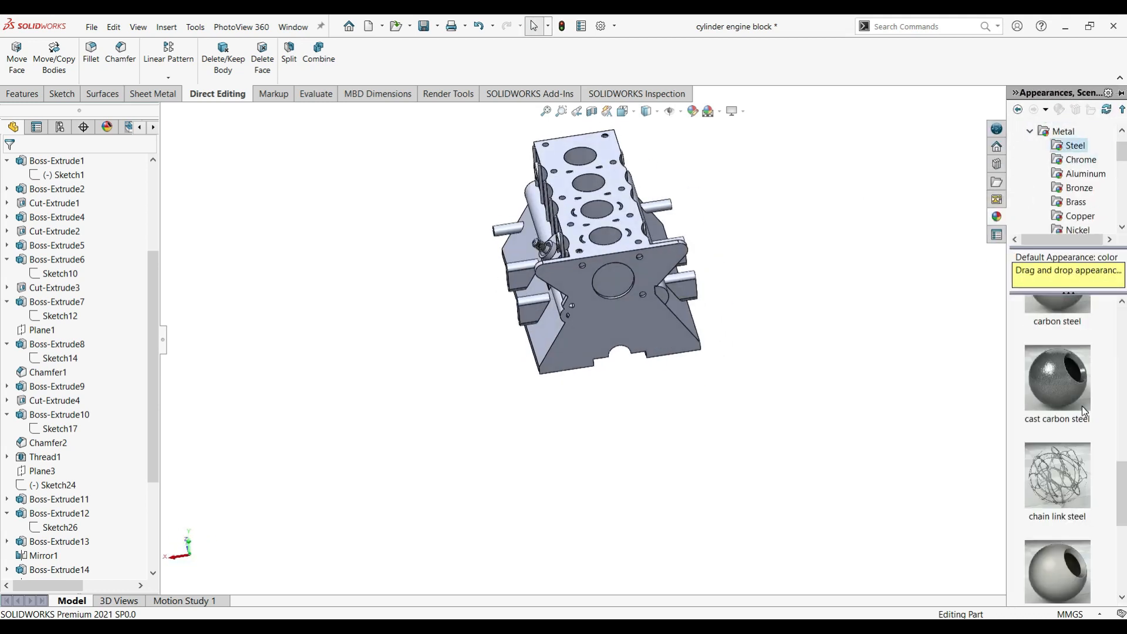
scroll(1082, 406, down, 3)
drag(1075, 472, 617, 337)
click(660, 327)
middle_drag(749, 322, 836, 370)
scroll(826, 282, down, 3)
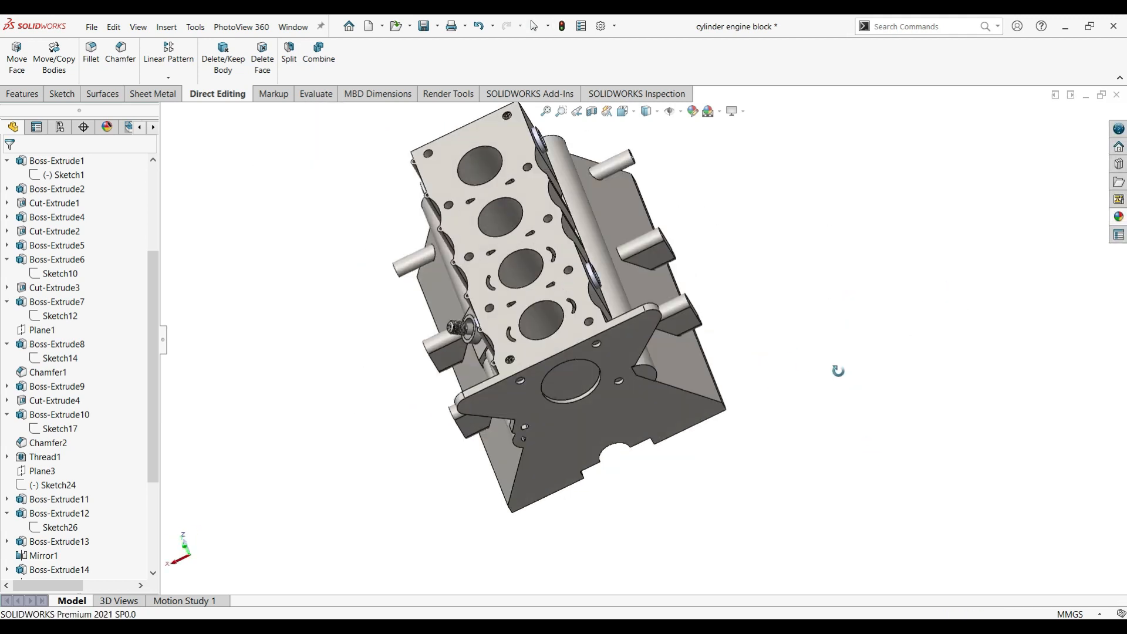
click(1118, 217)
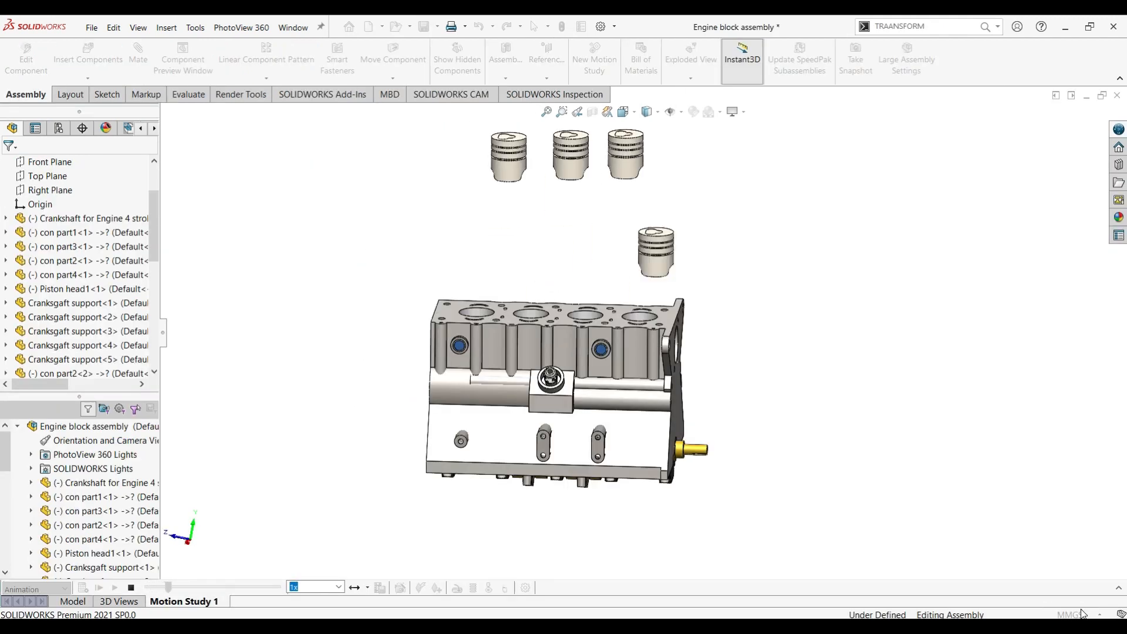